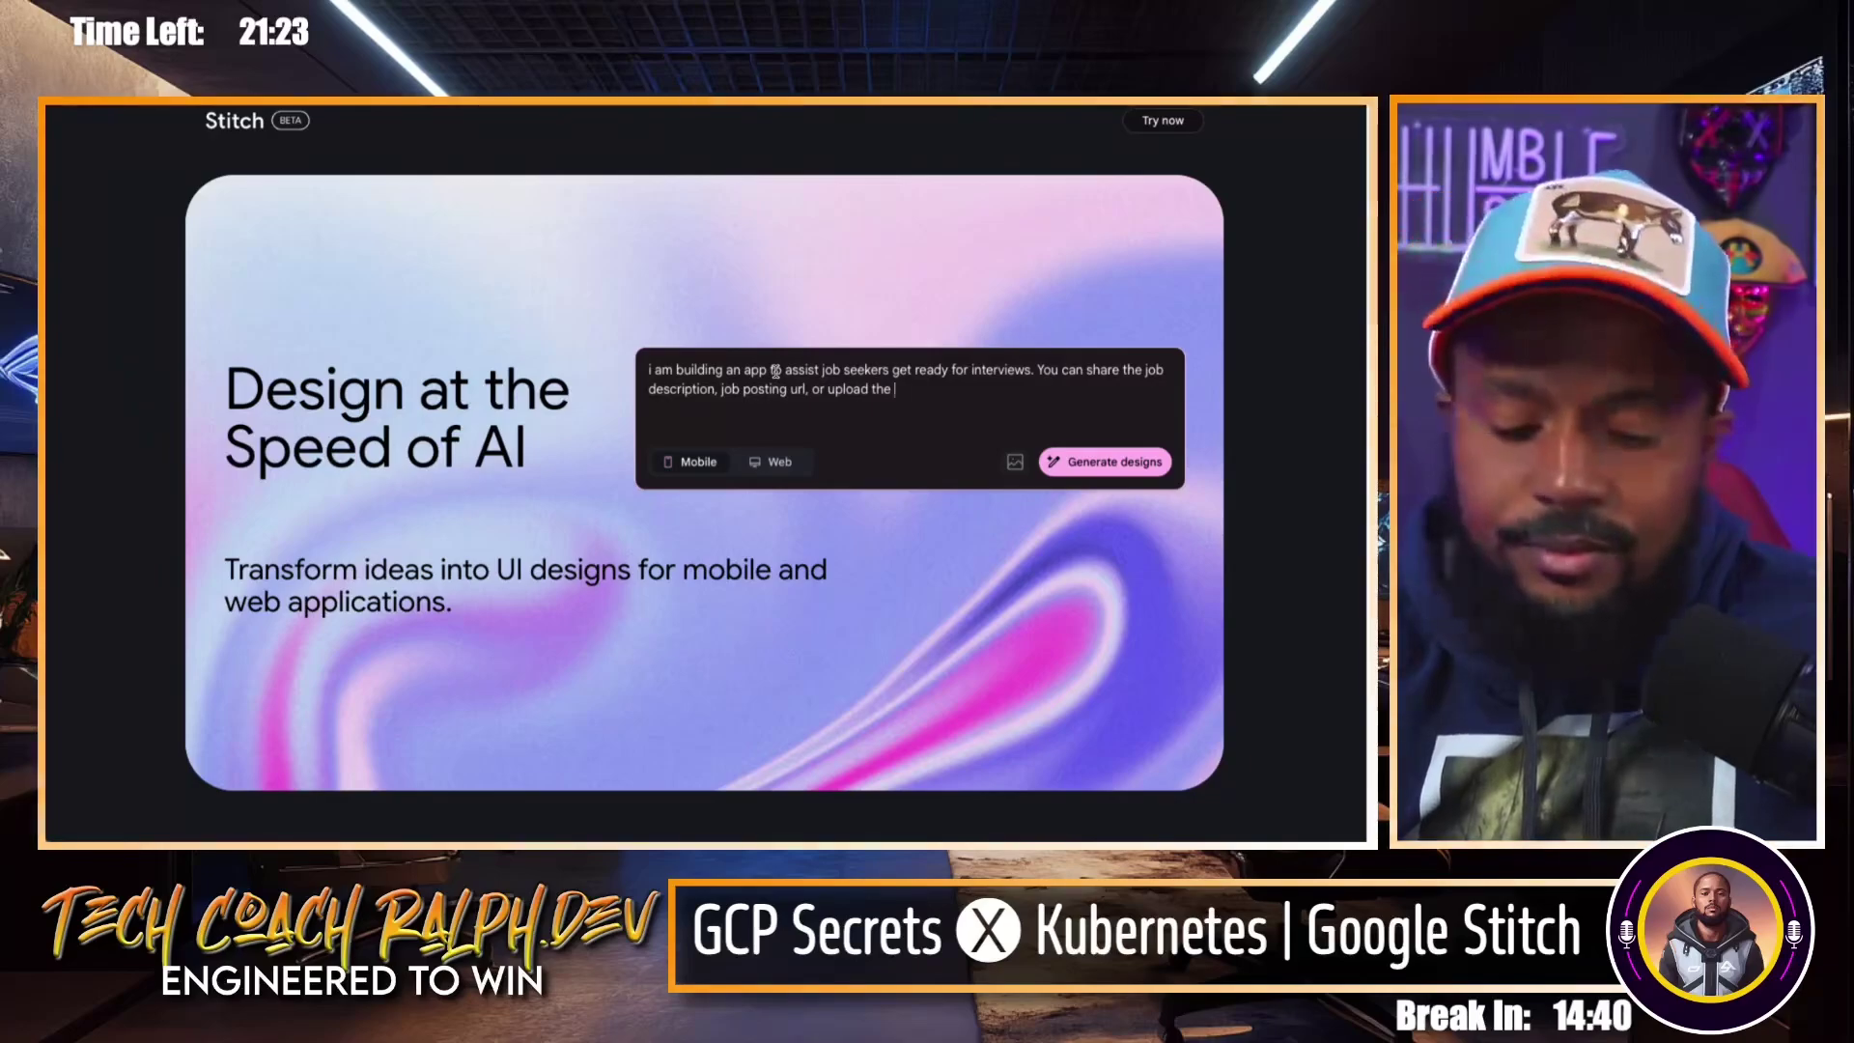
Finish the prompt with "file of the job description and based on that job description, it will give you potential interview questions." and generate the designs.
text(file of the )
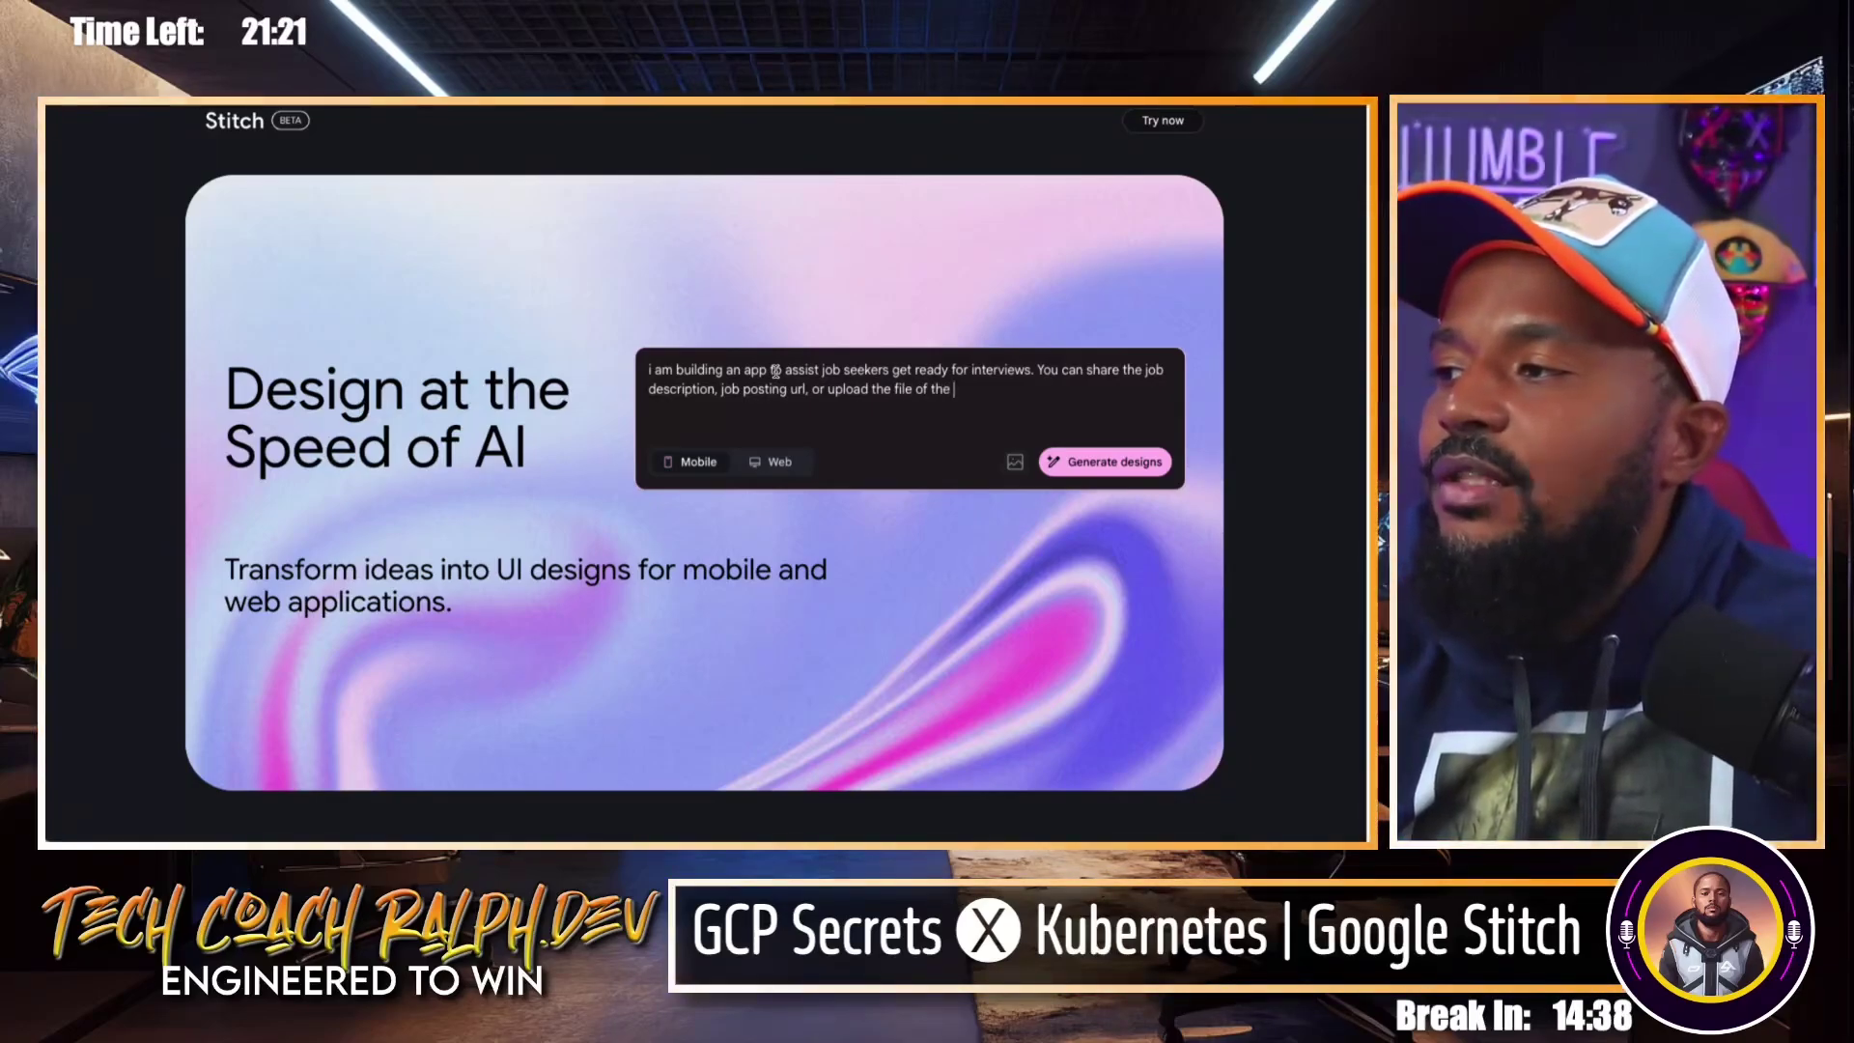
text(job description)
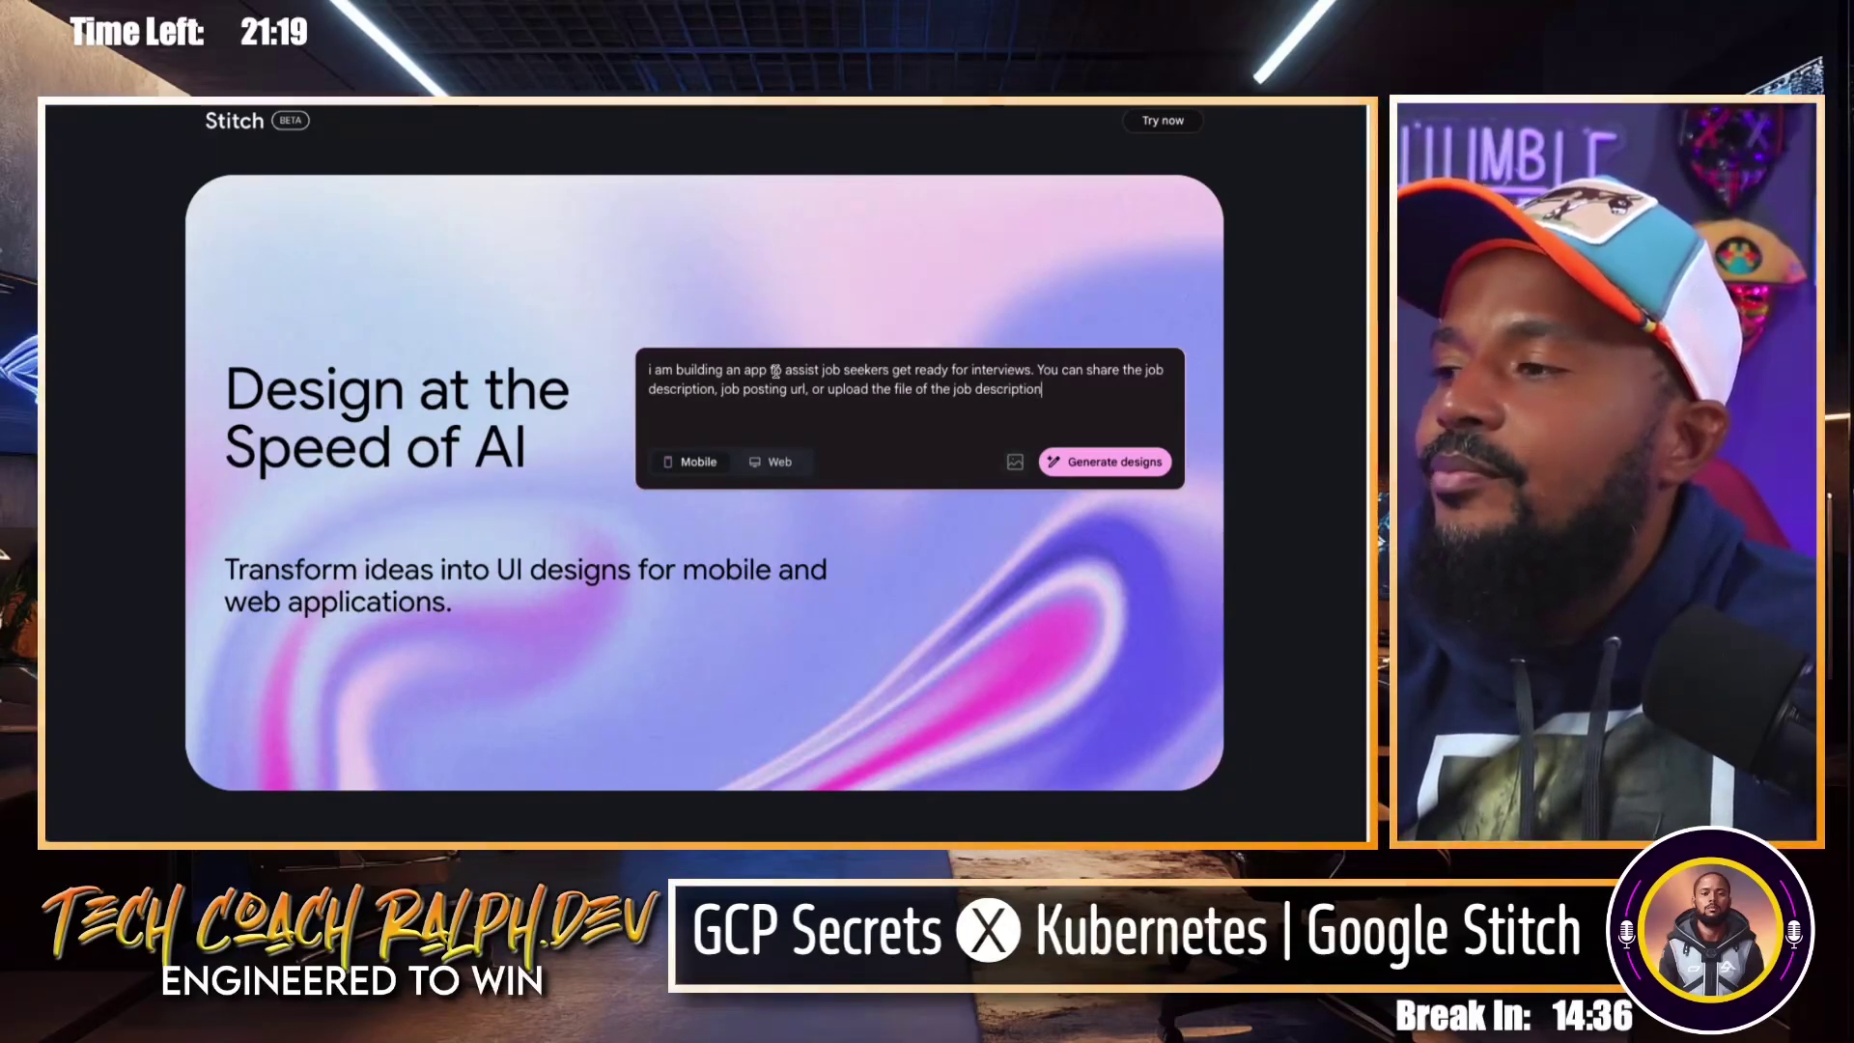
text( and)
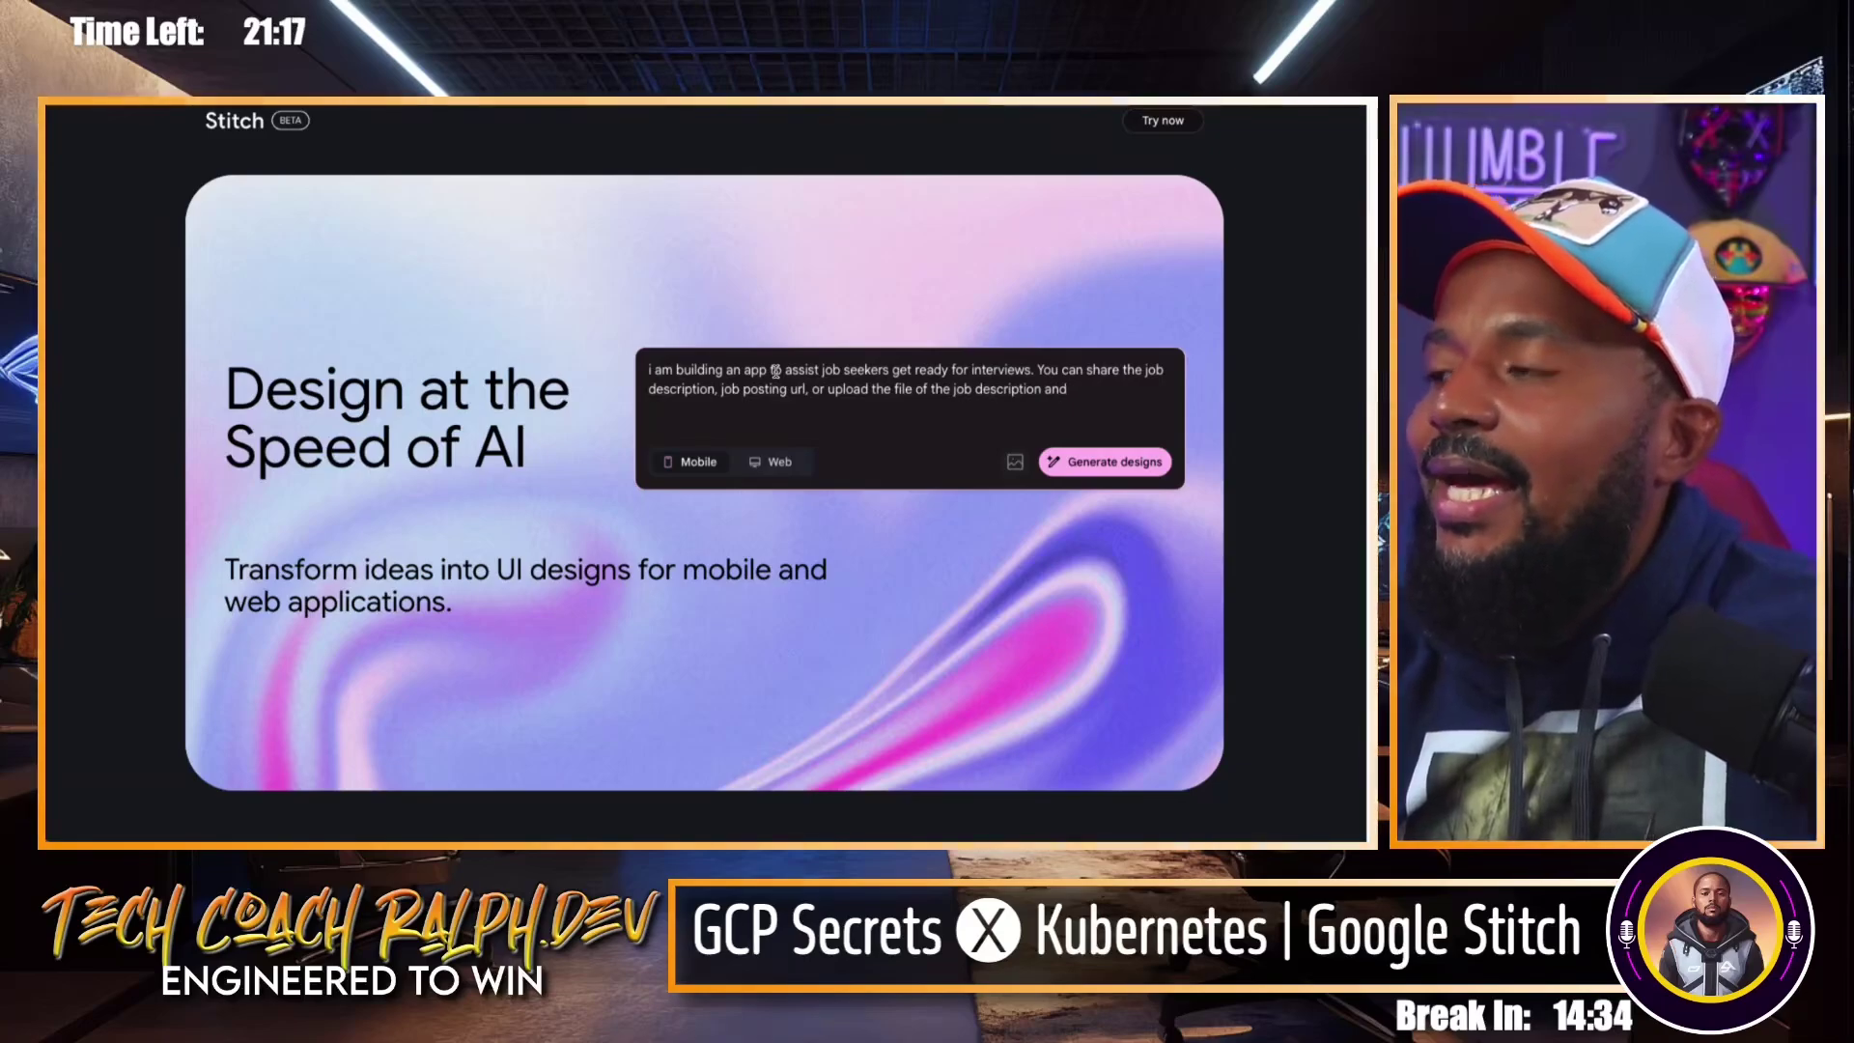
text( base)
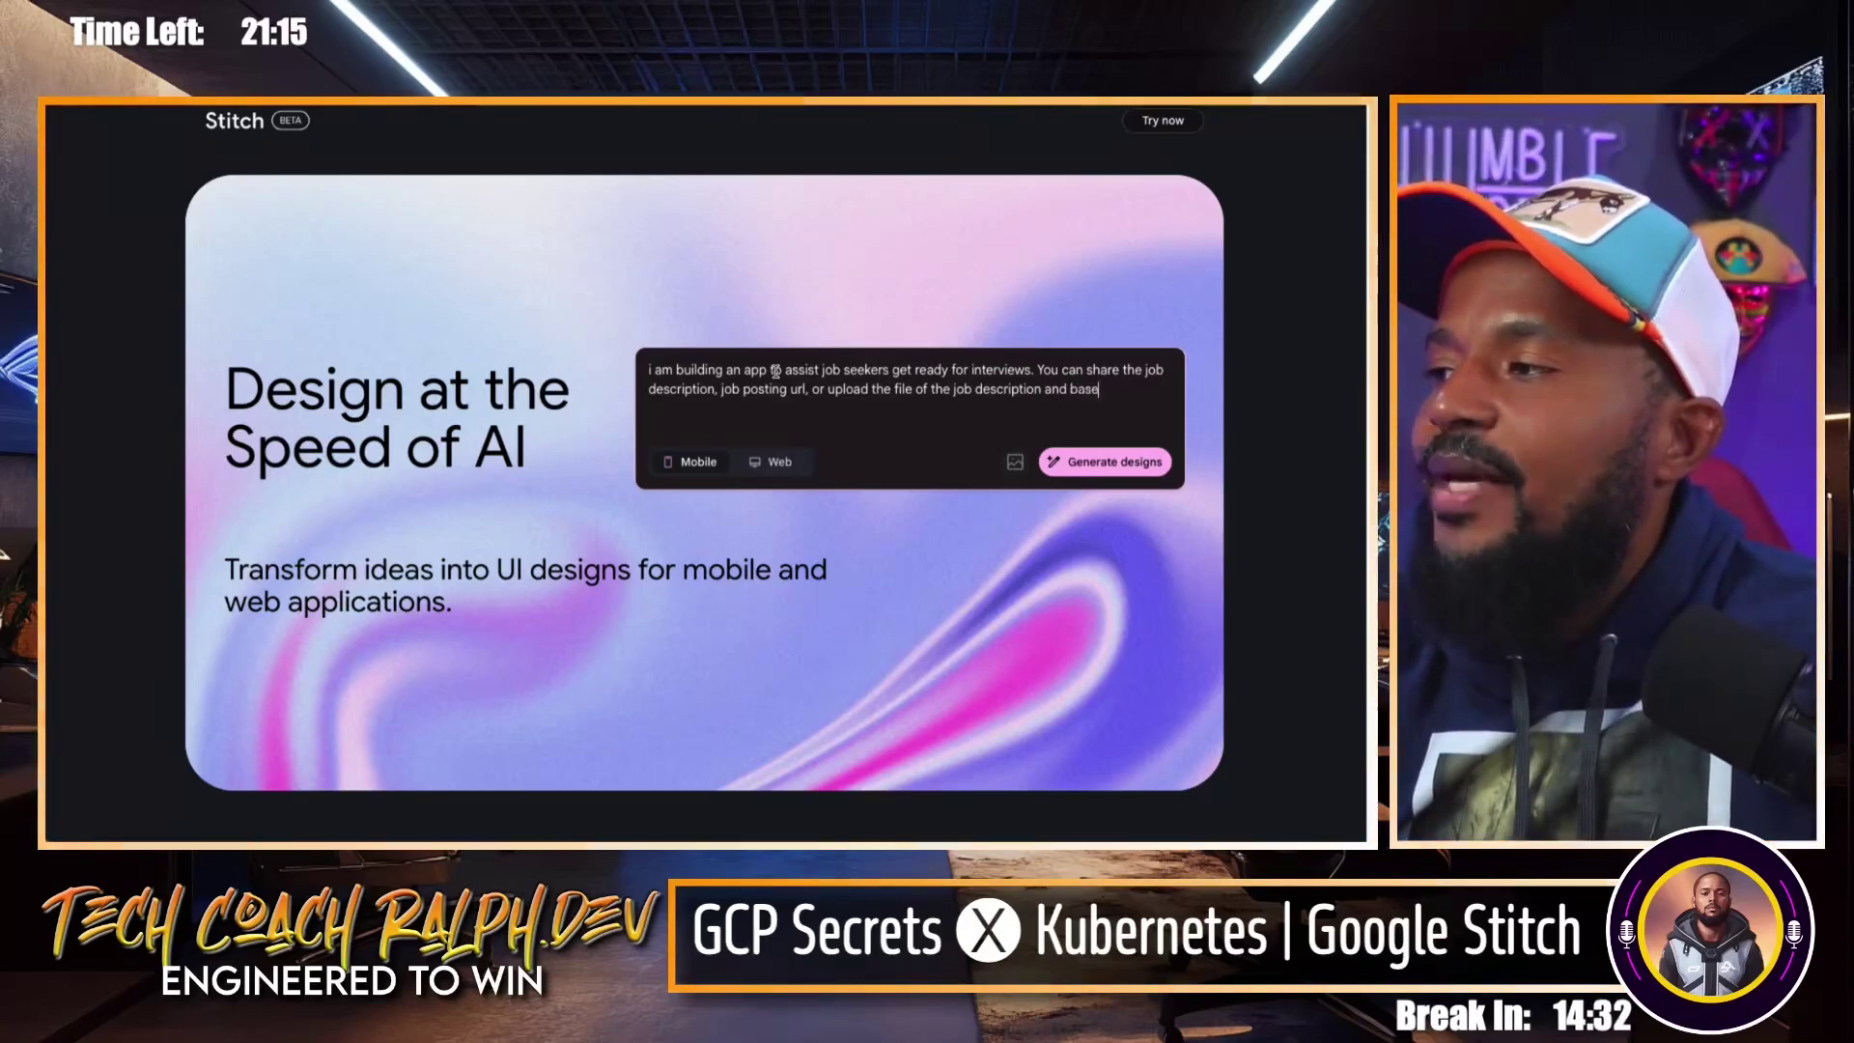
text(d on that job descr)
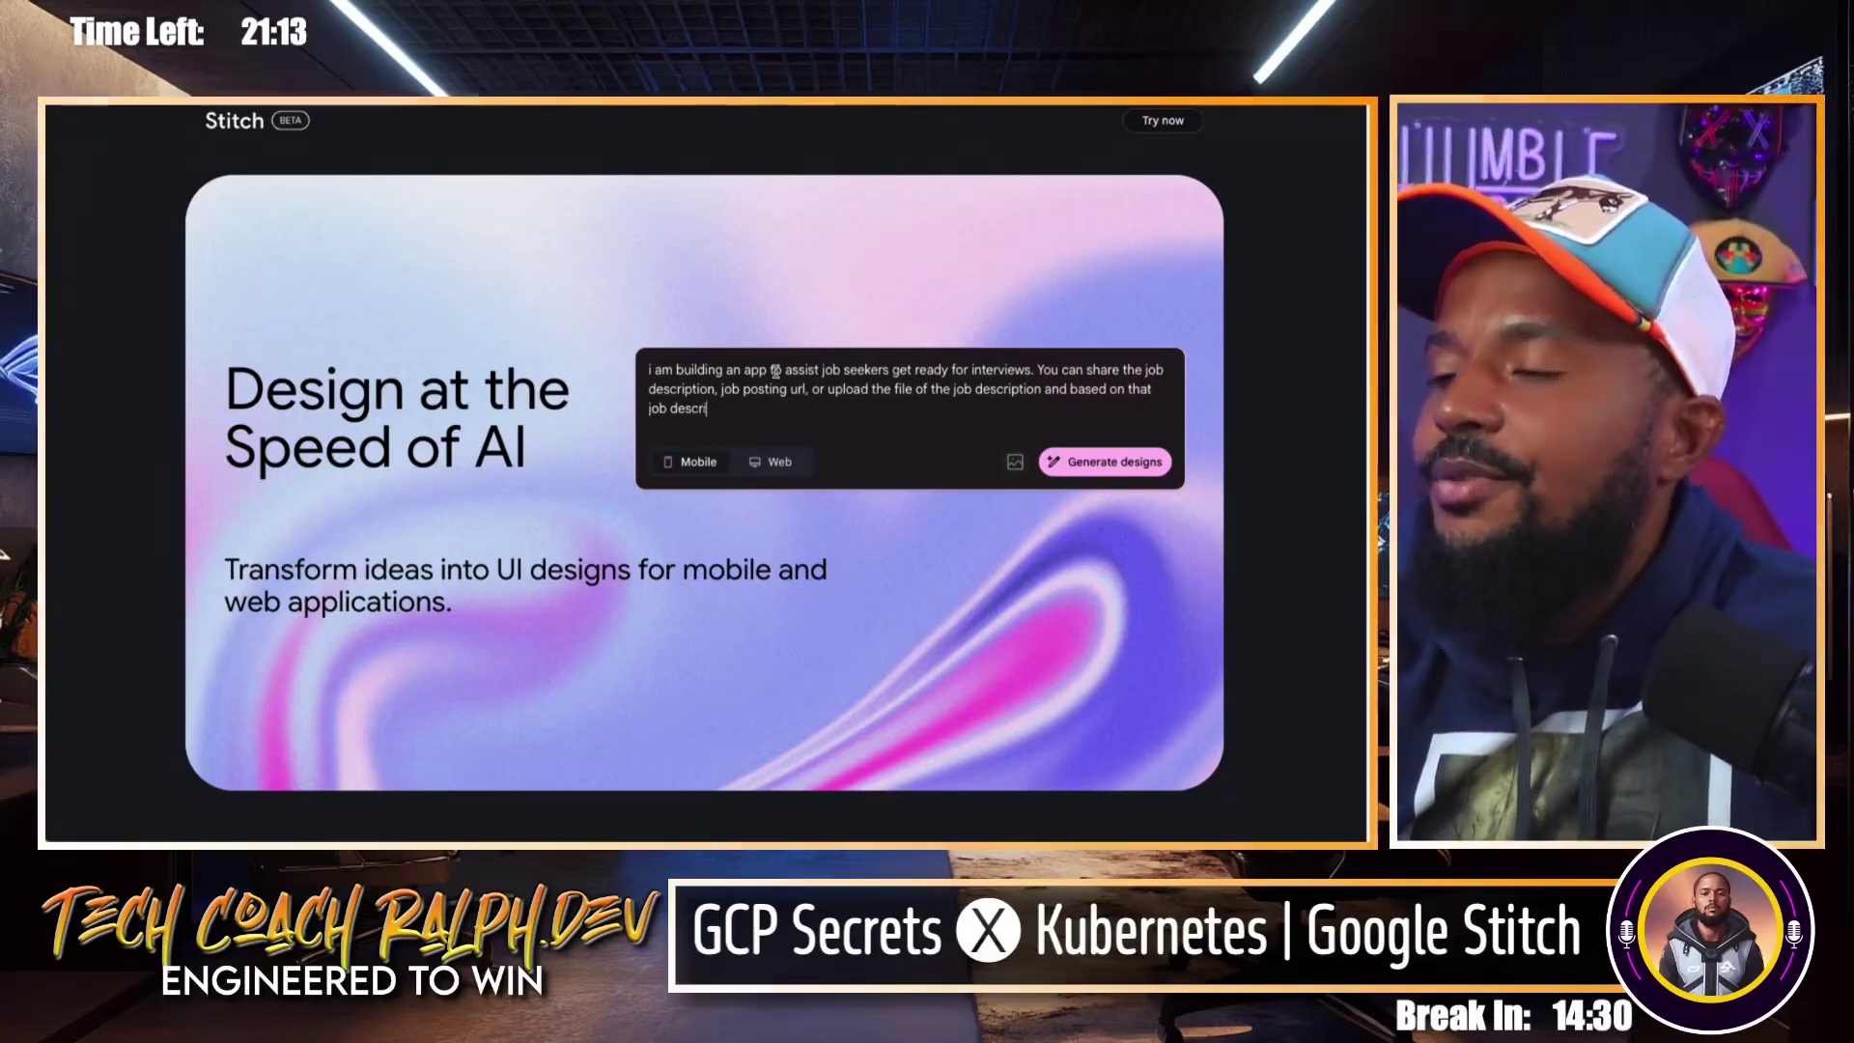
text(iption, it will)
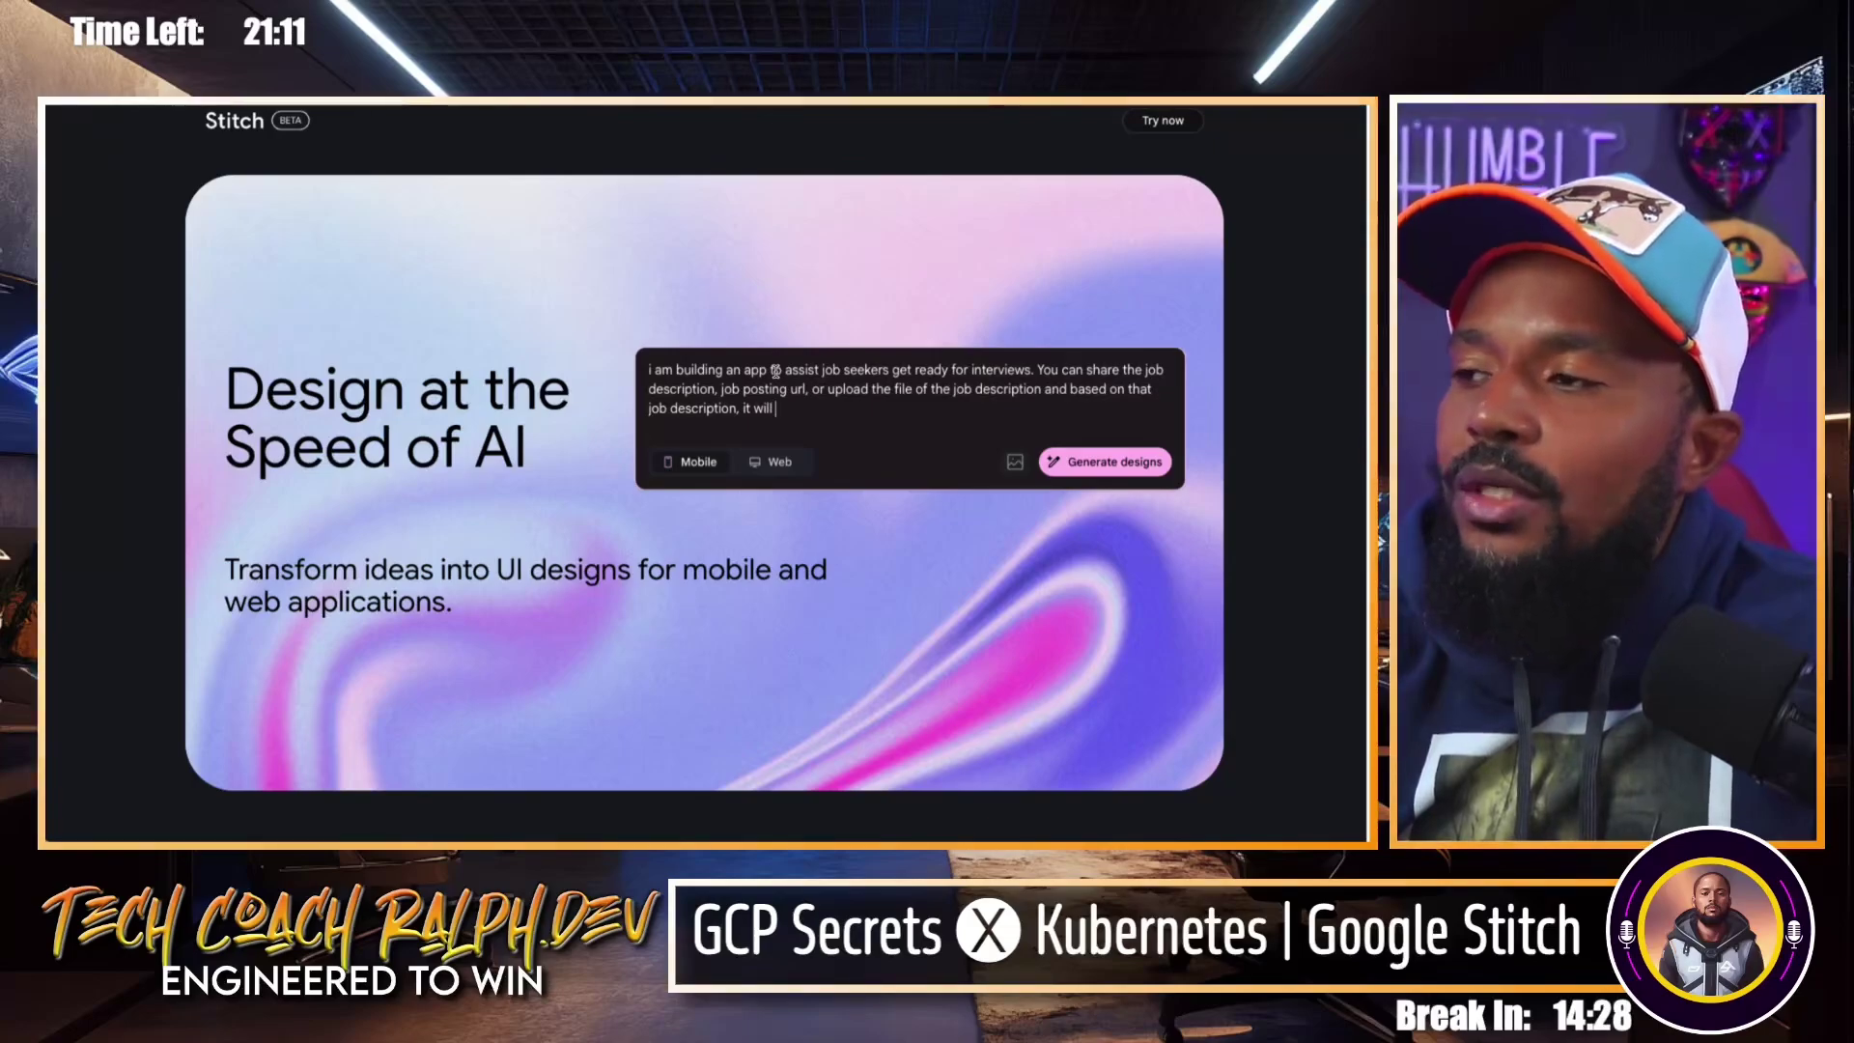
text( give you poten)
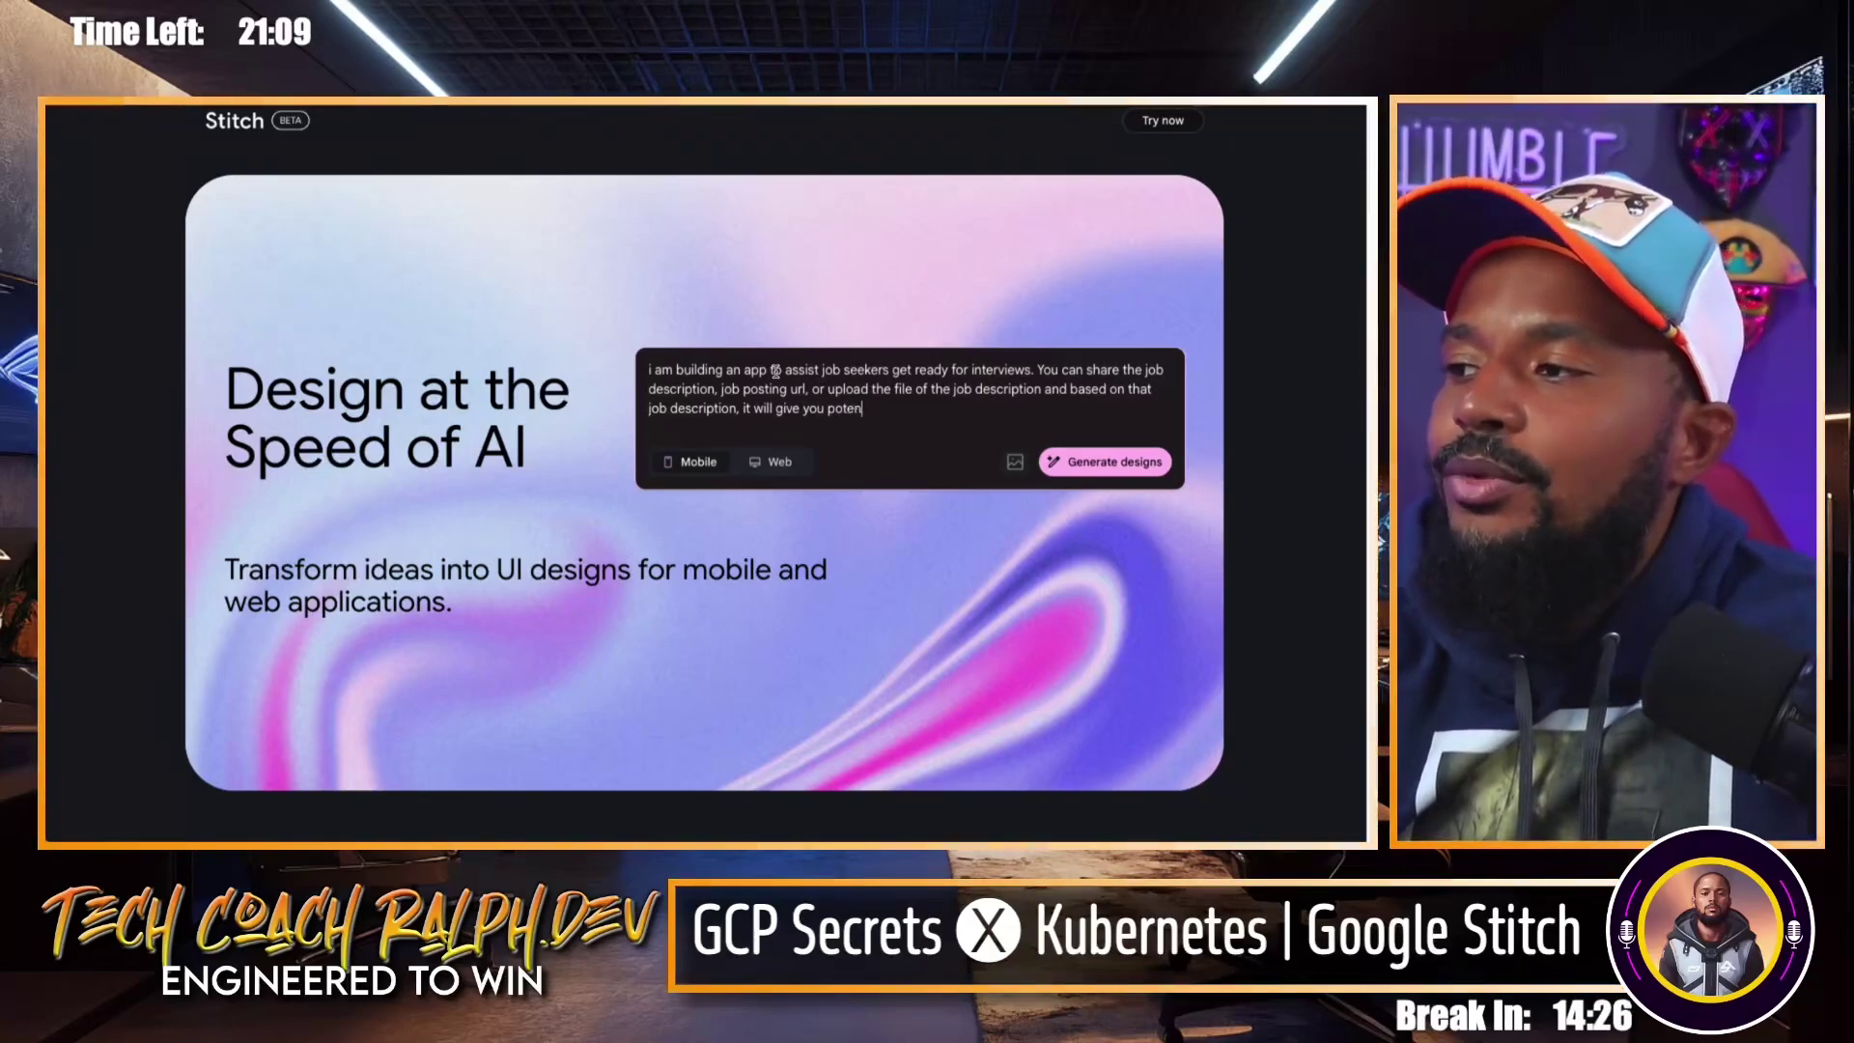
text(tial interviews)
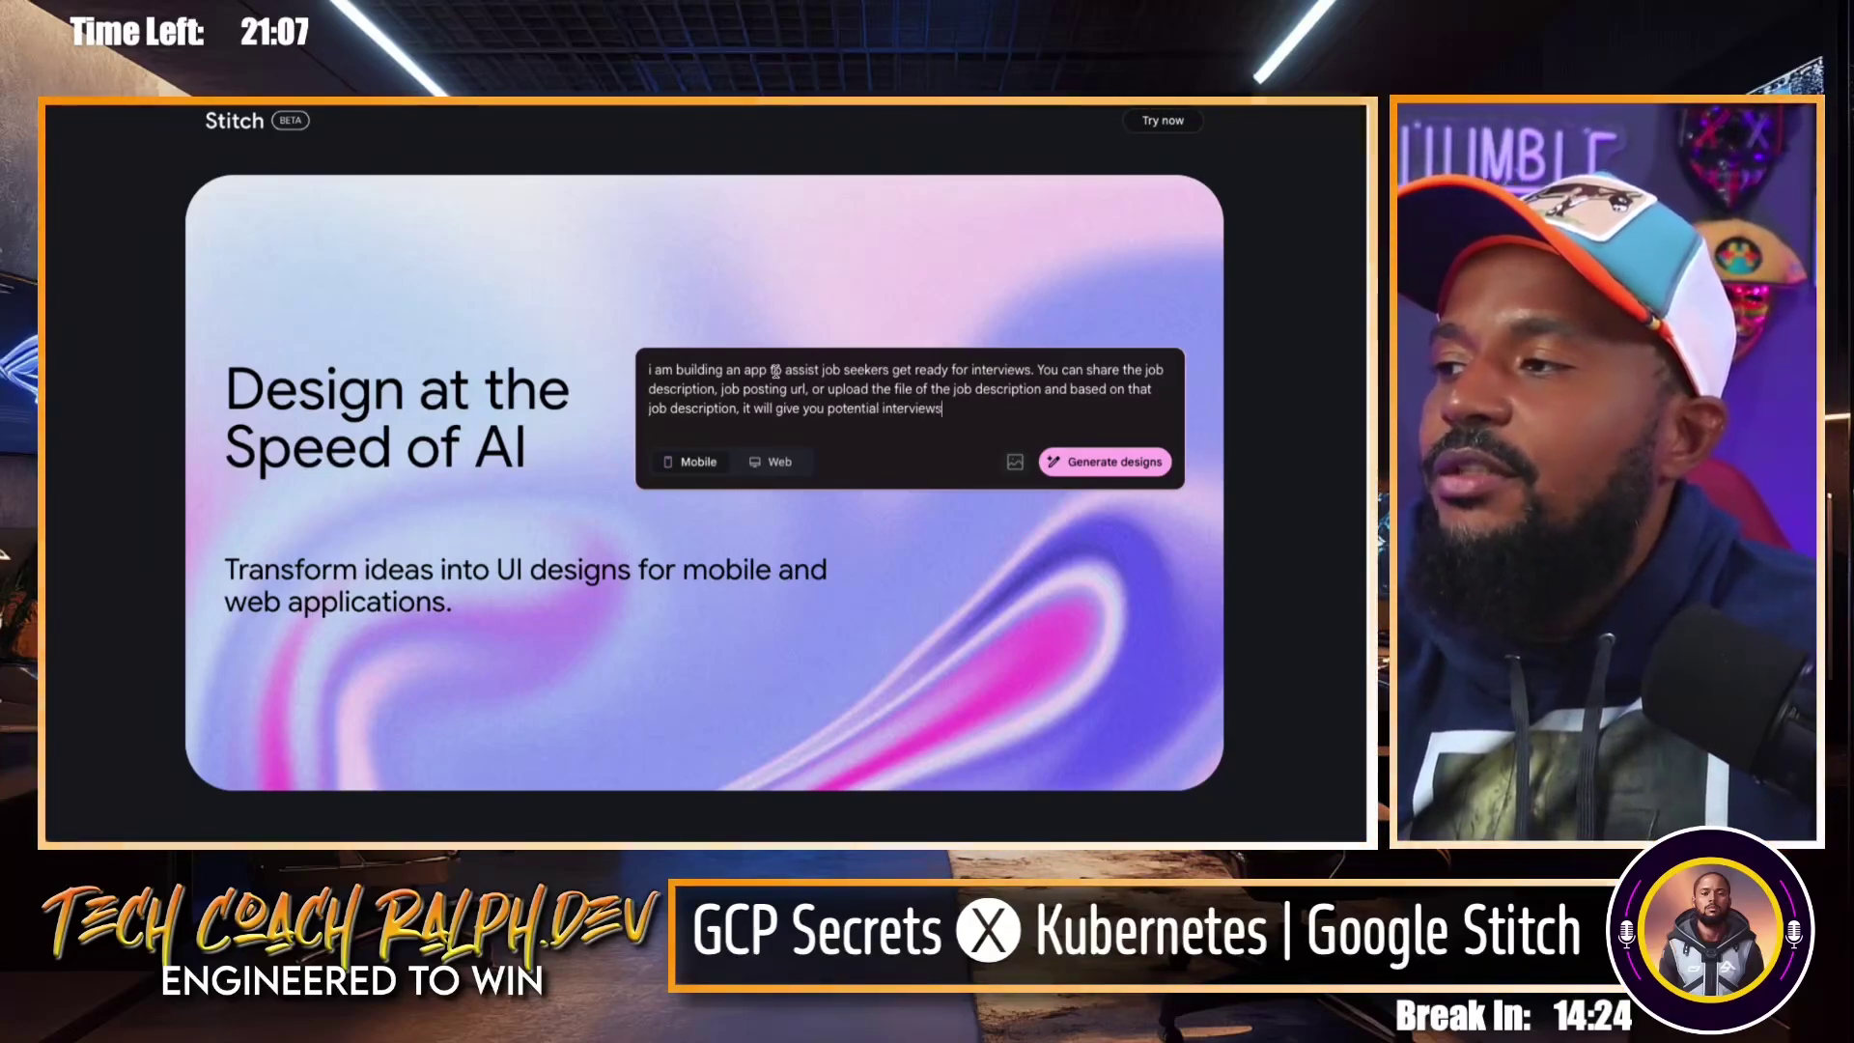
key(BackSpace)
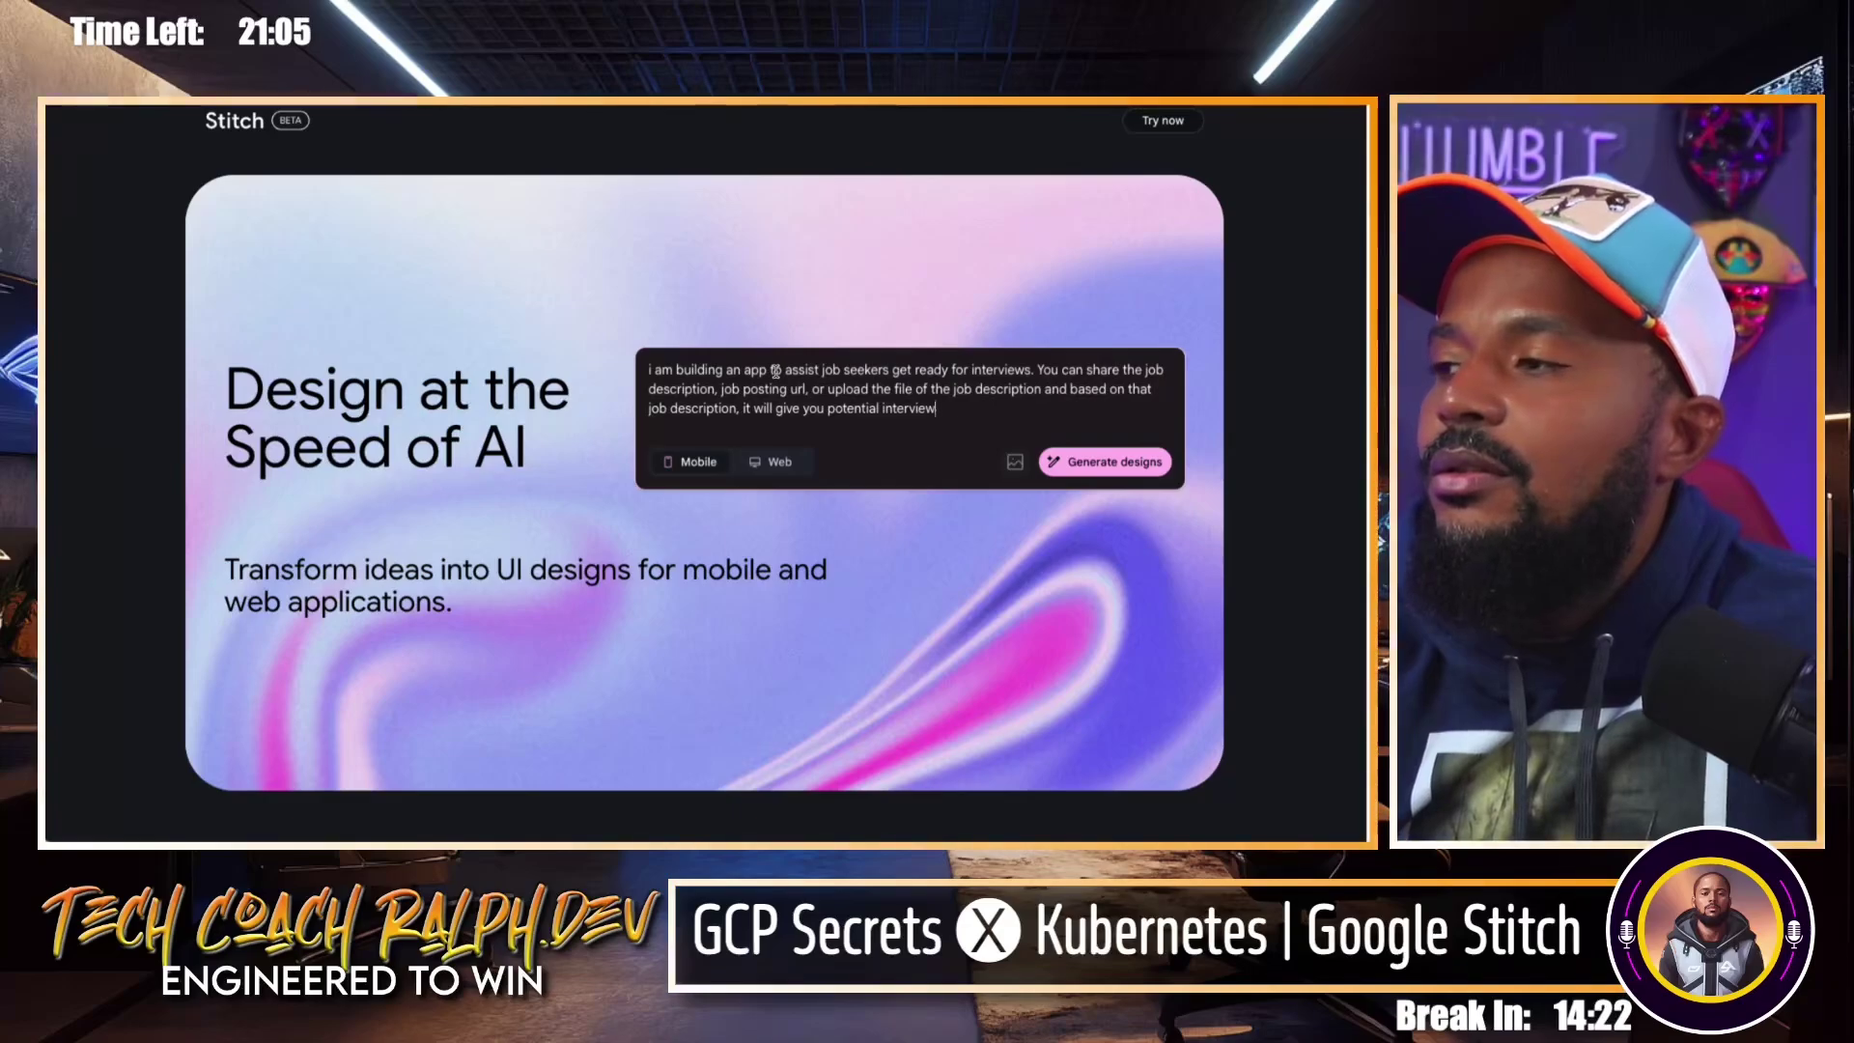
text(questions.)
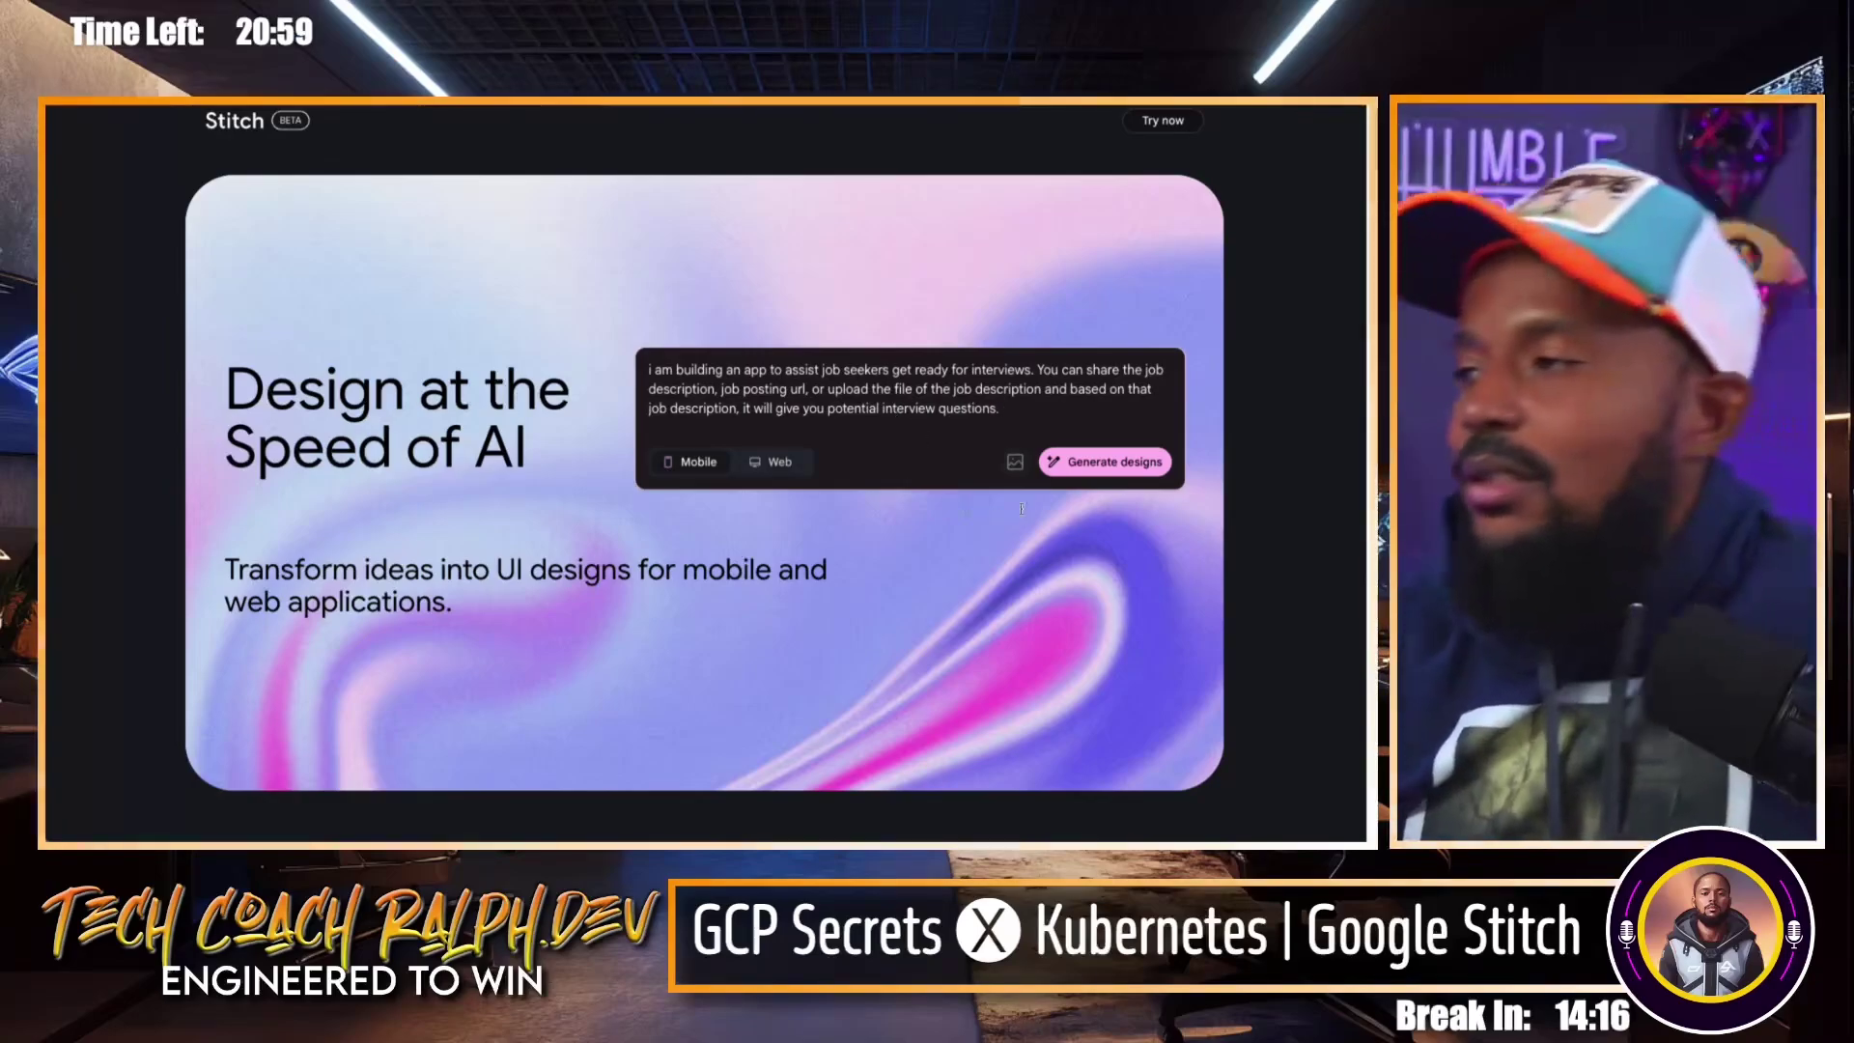
click(1089, 464)
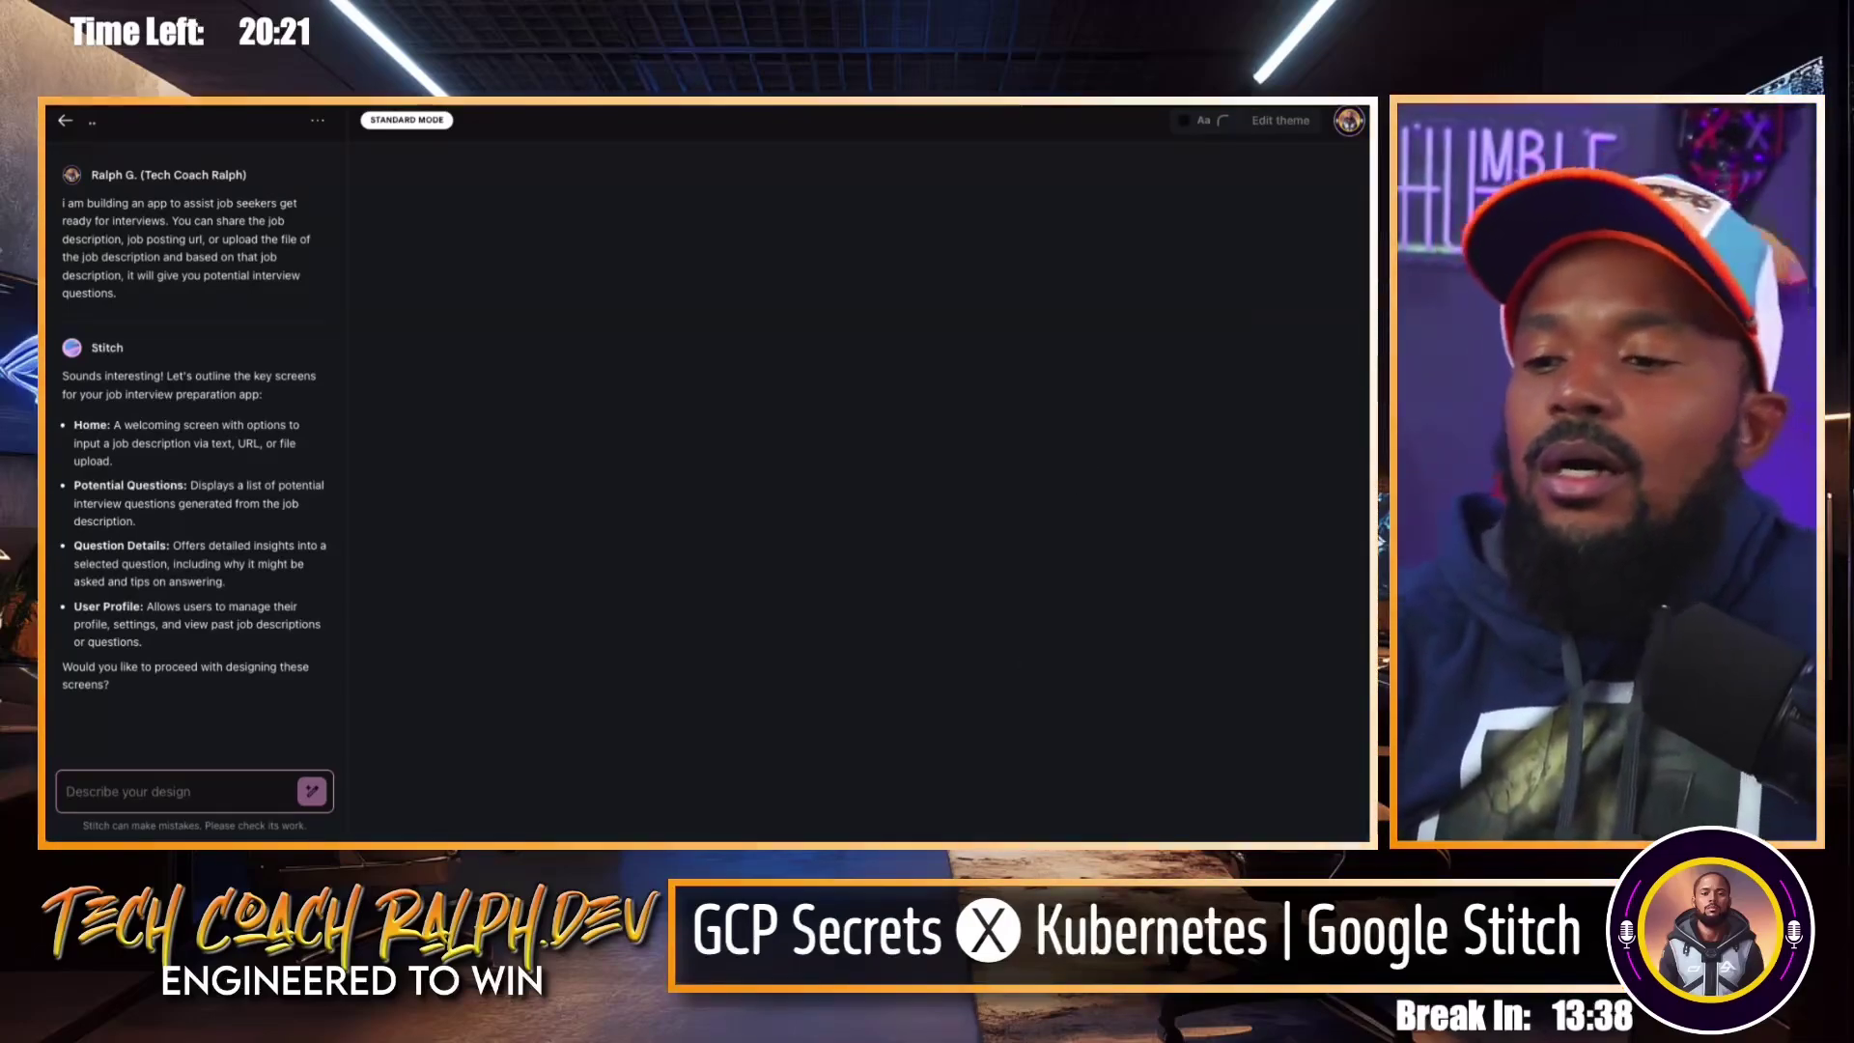
Reply "yes" to Stitch's question about proceeding with designing the outlined screens.
click(125, 790)
text(ye)
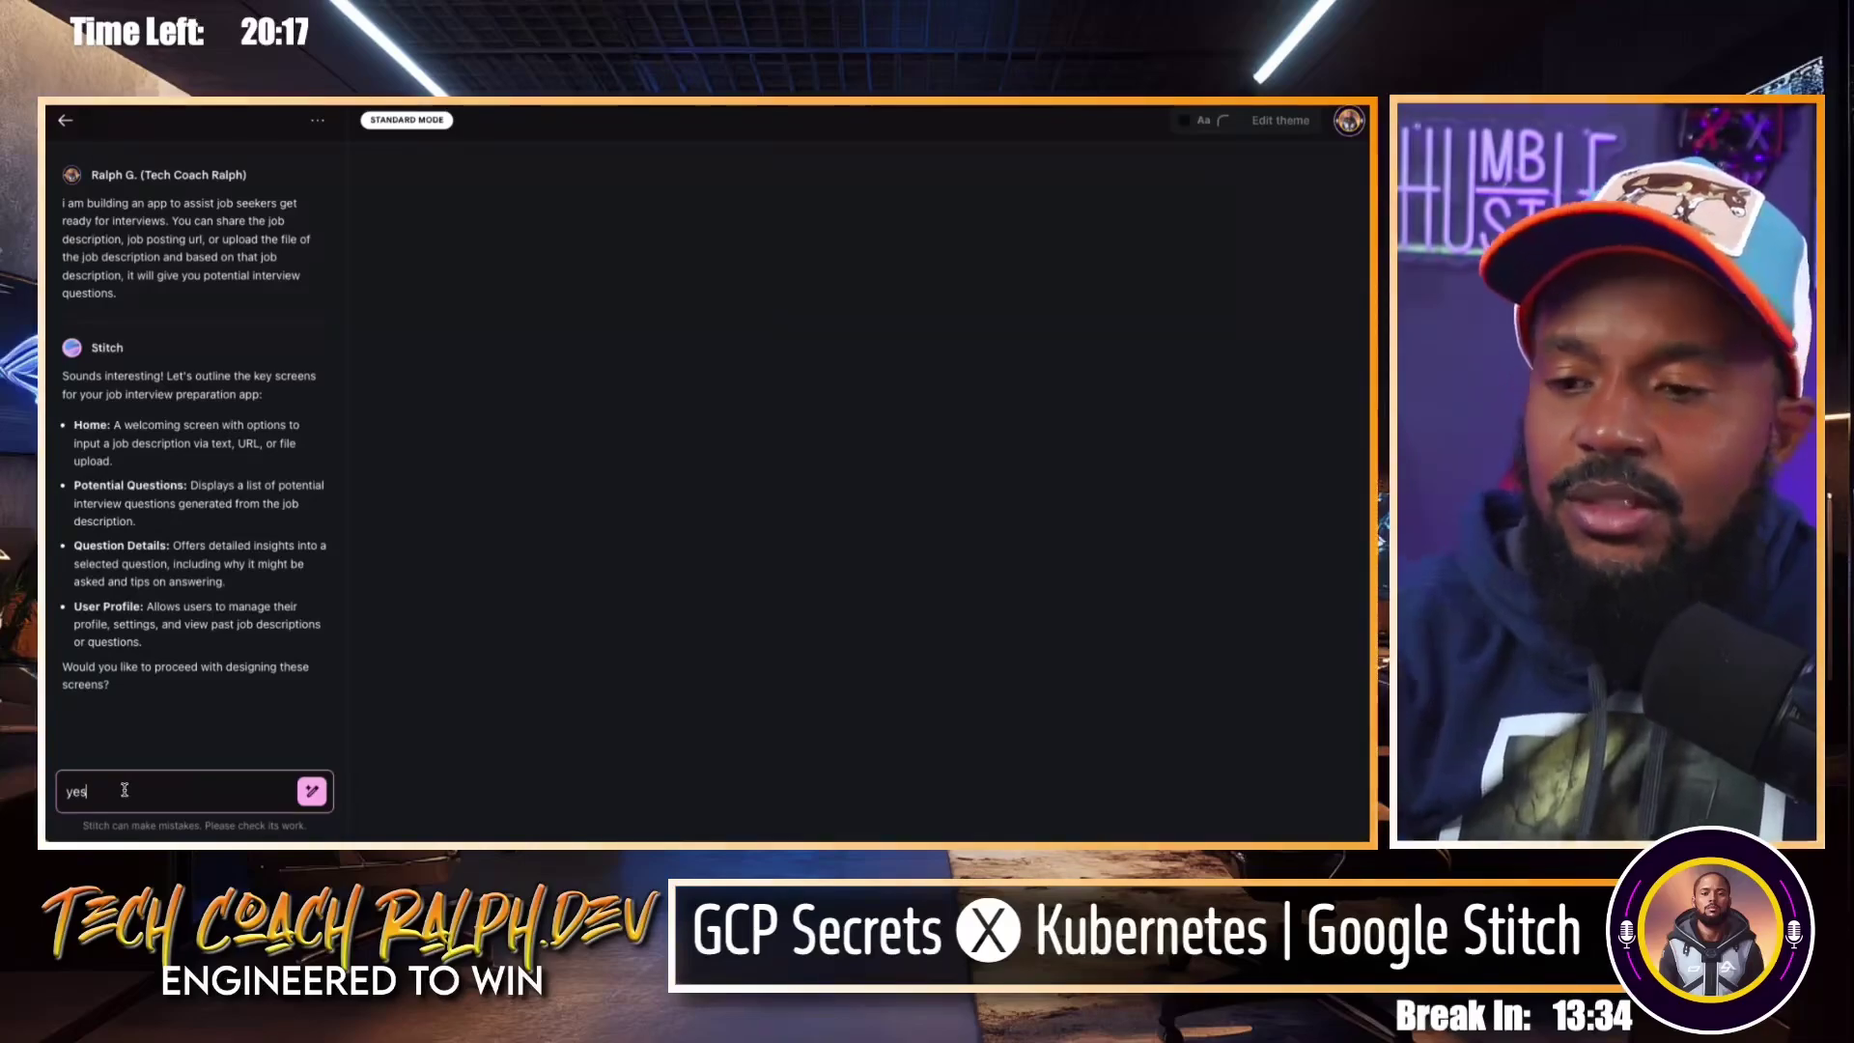
text(s)
key(Return)
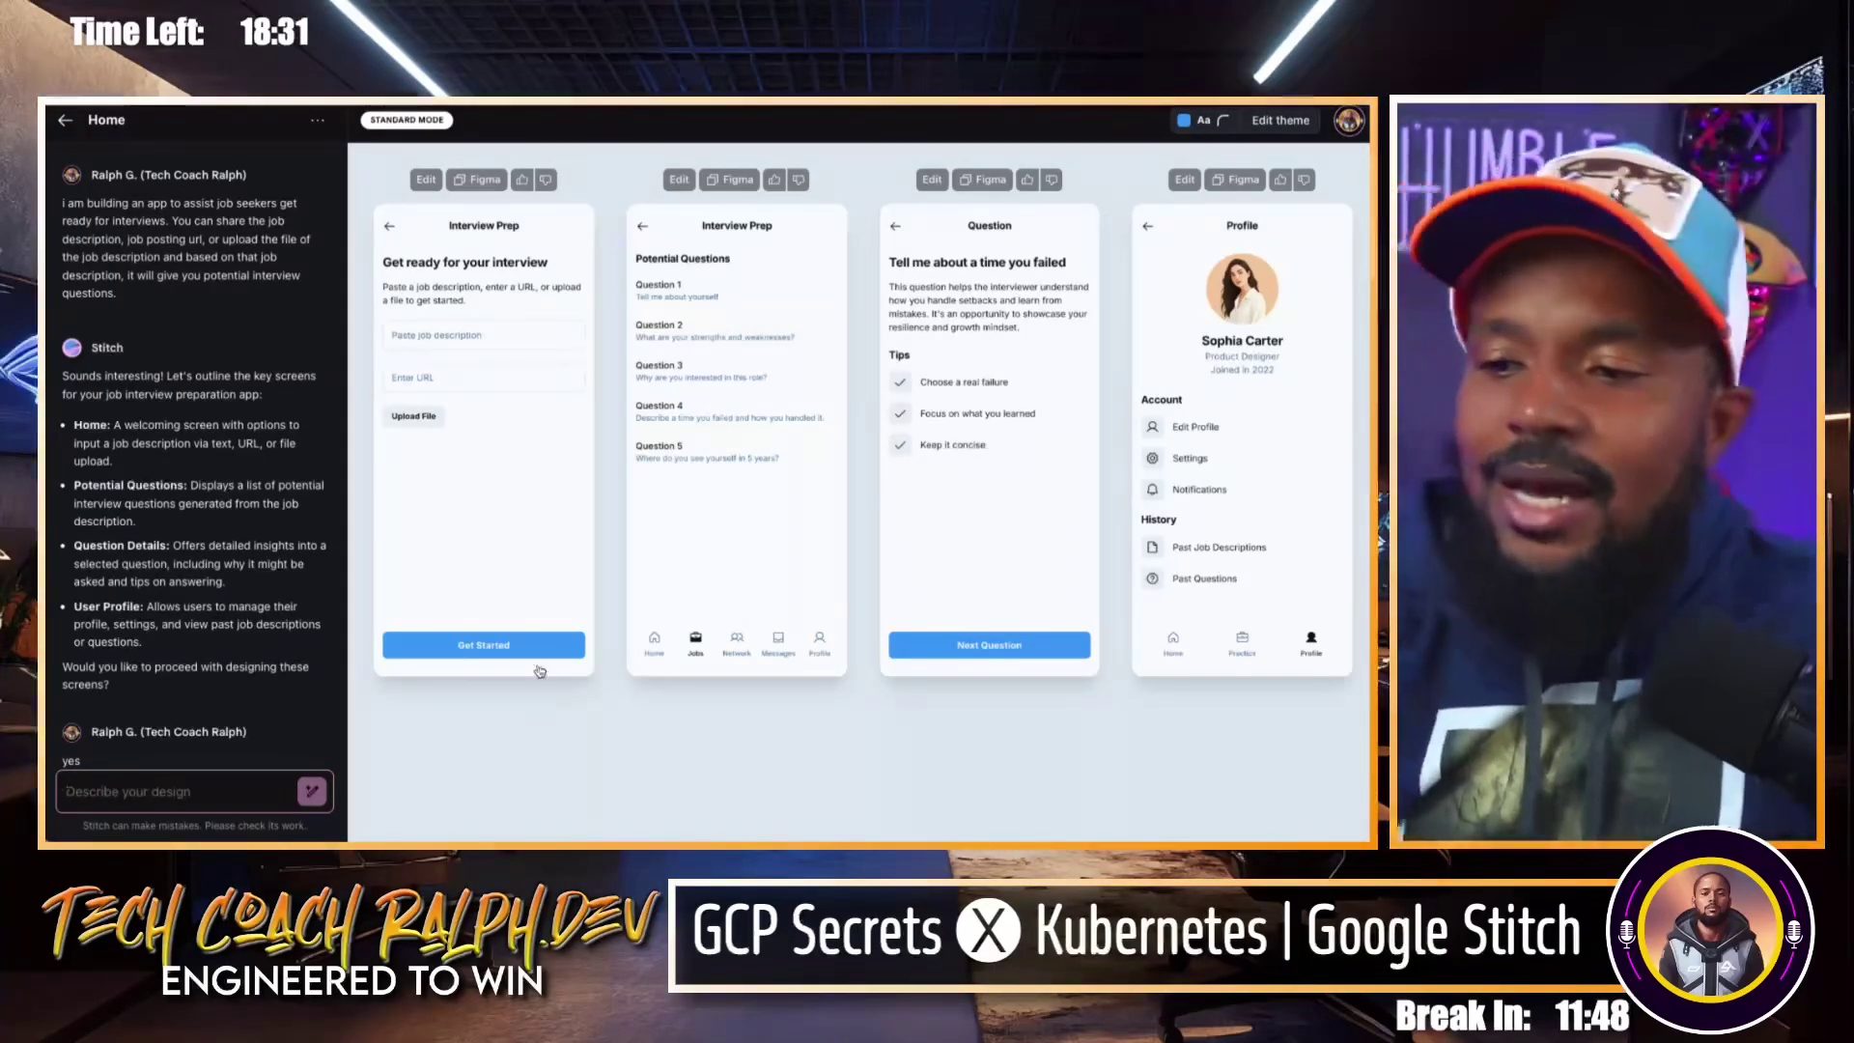
Start a follow-up design prompt reading "i want the ability to have a mock interview conversation".
click(159, 796)
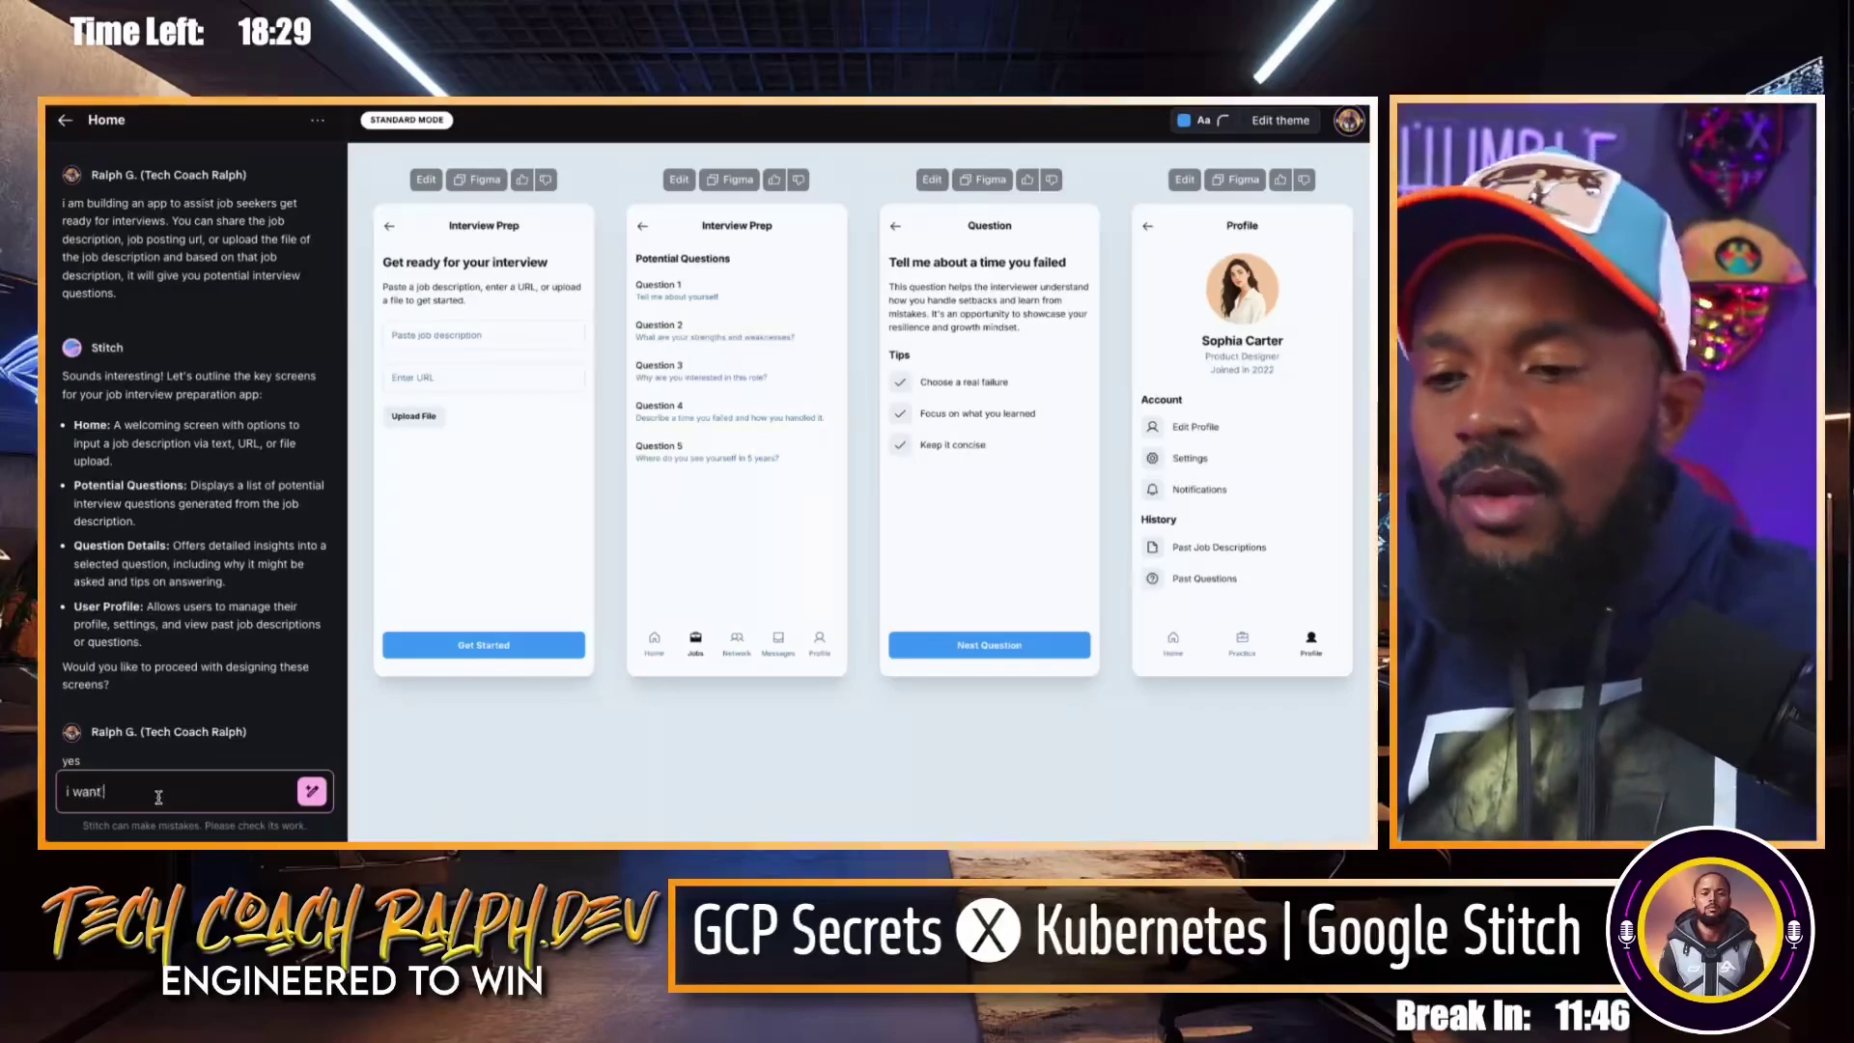
text(i want the abil)
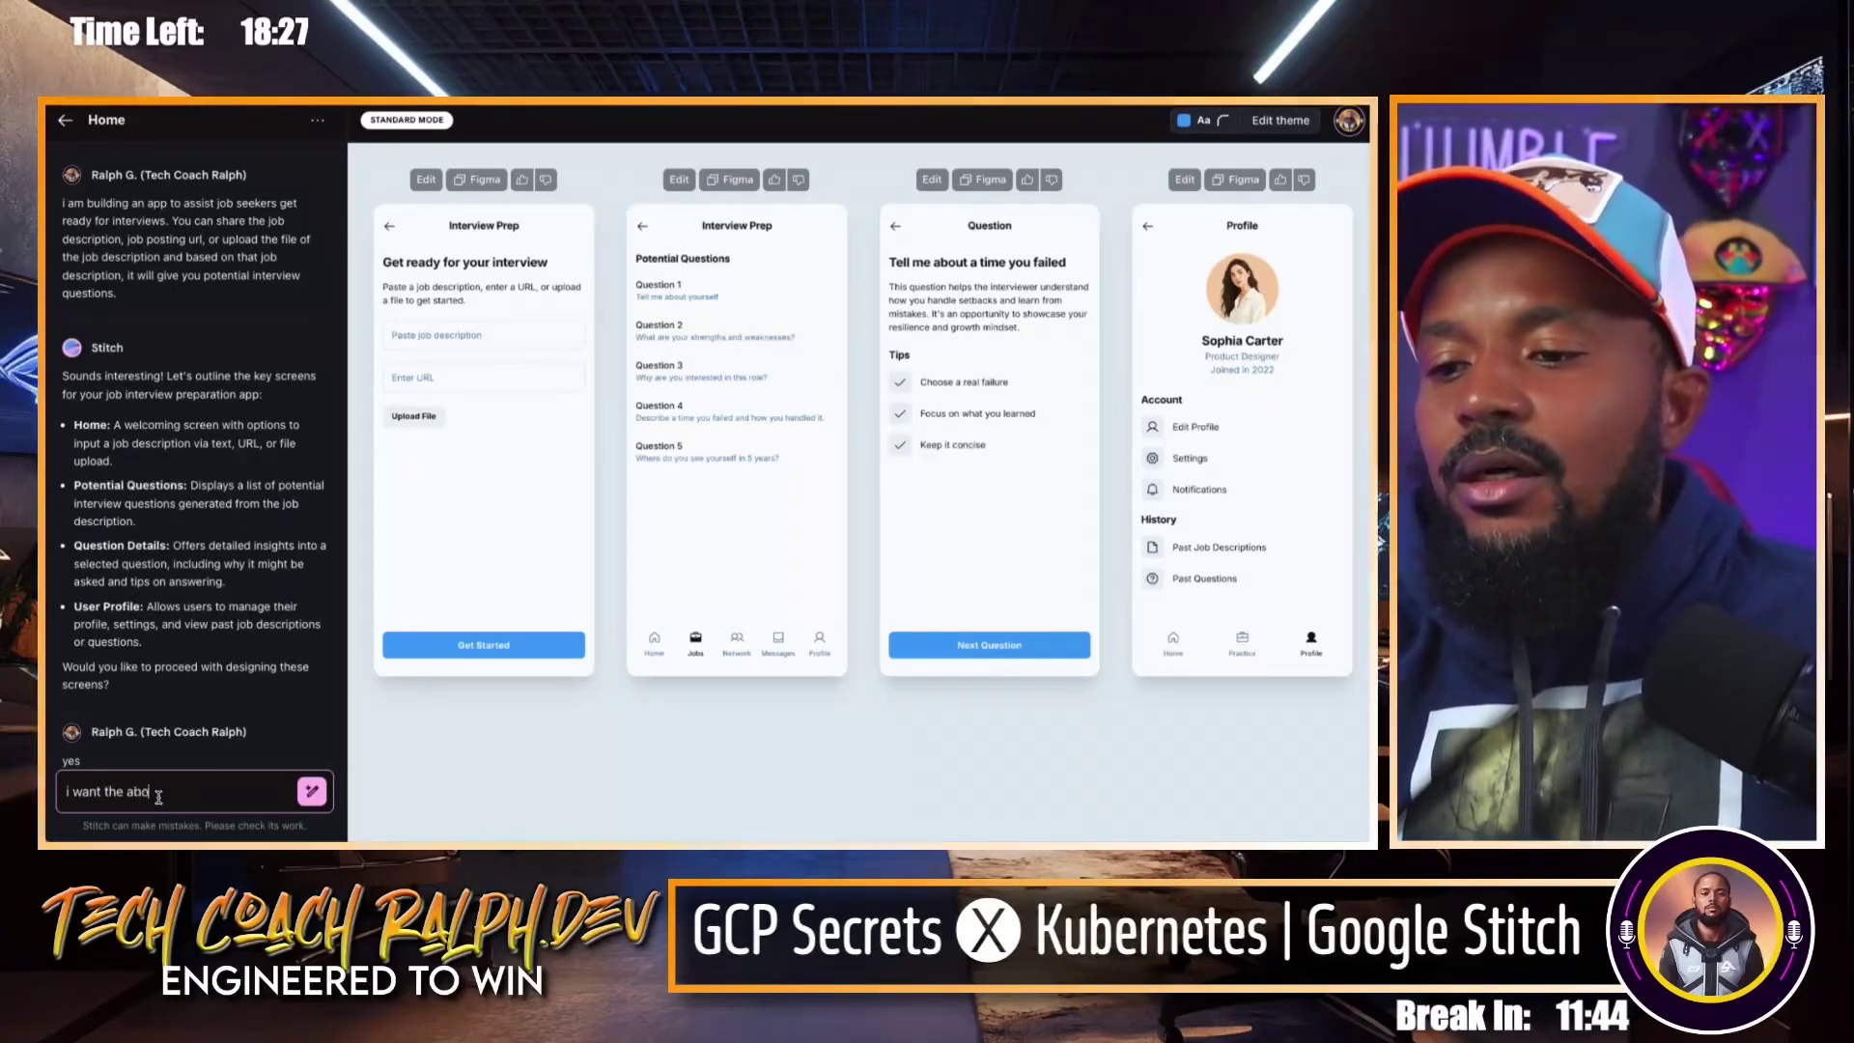
text(ity to ha)
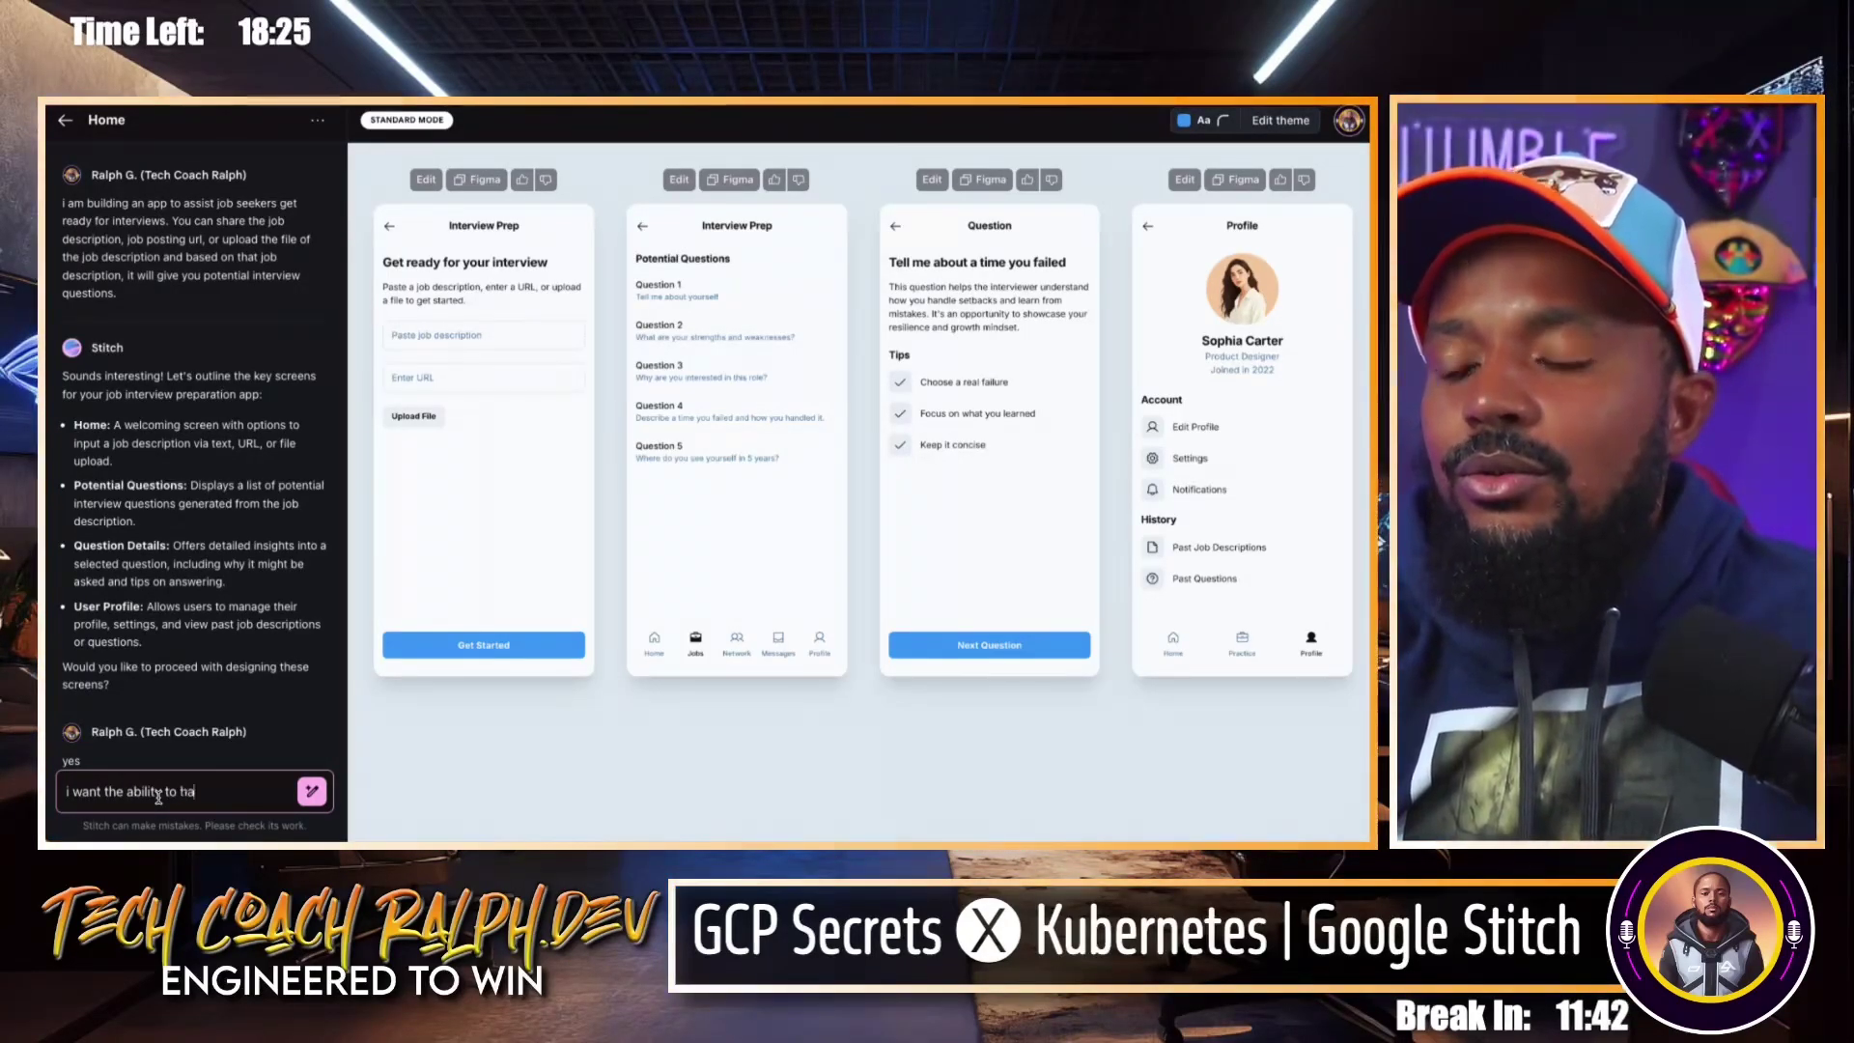
text(ve a converation)
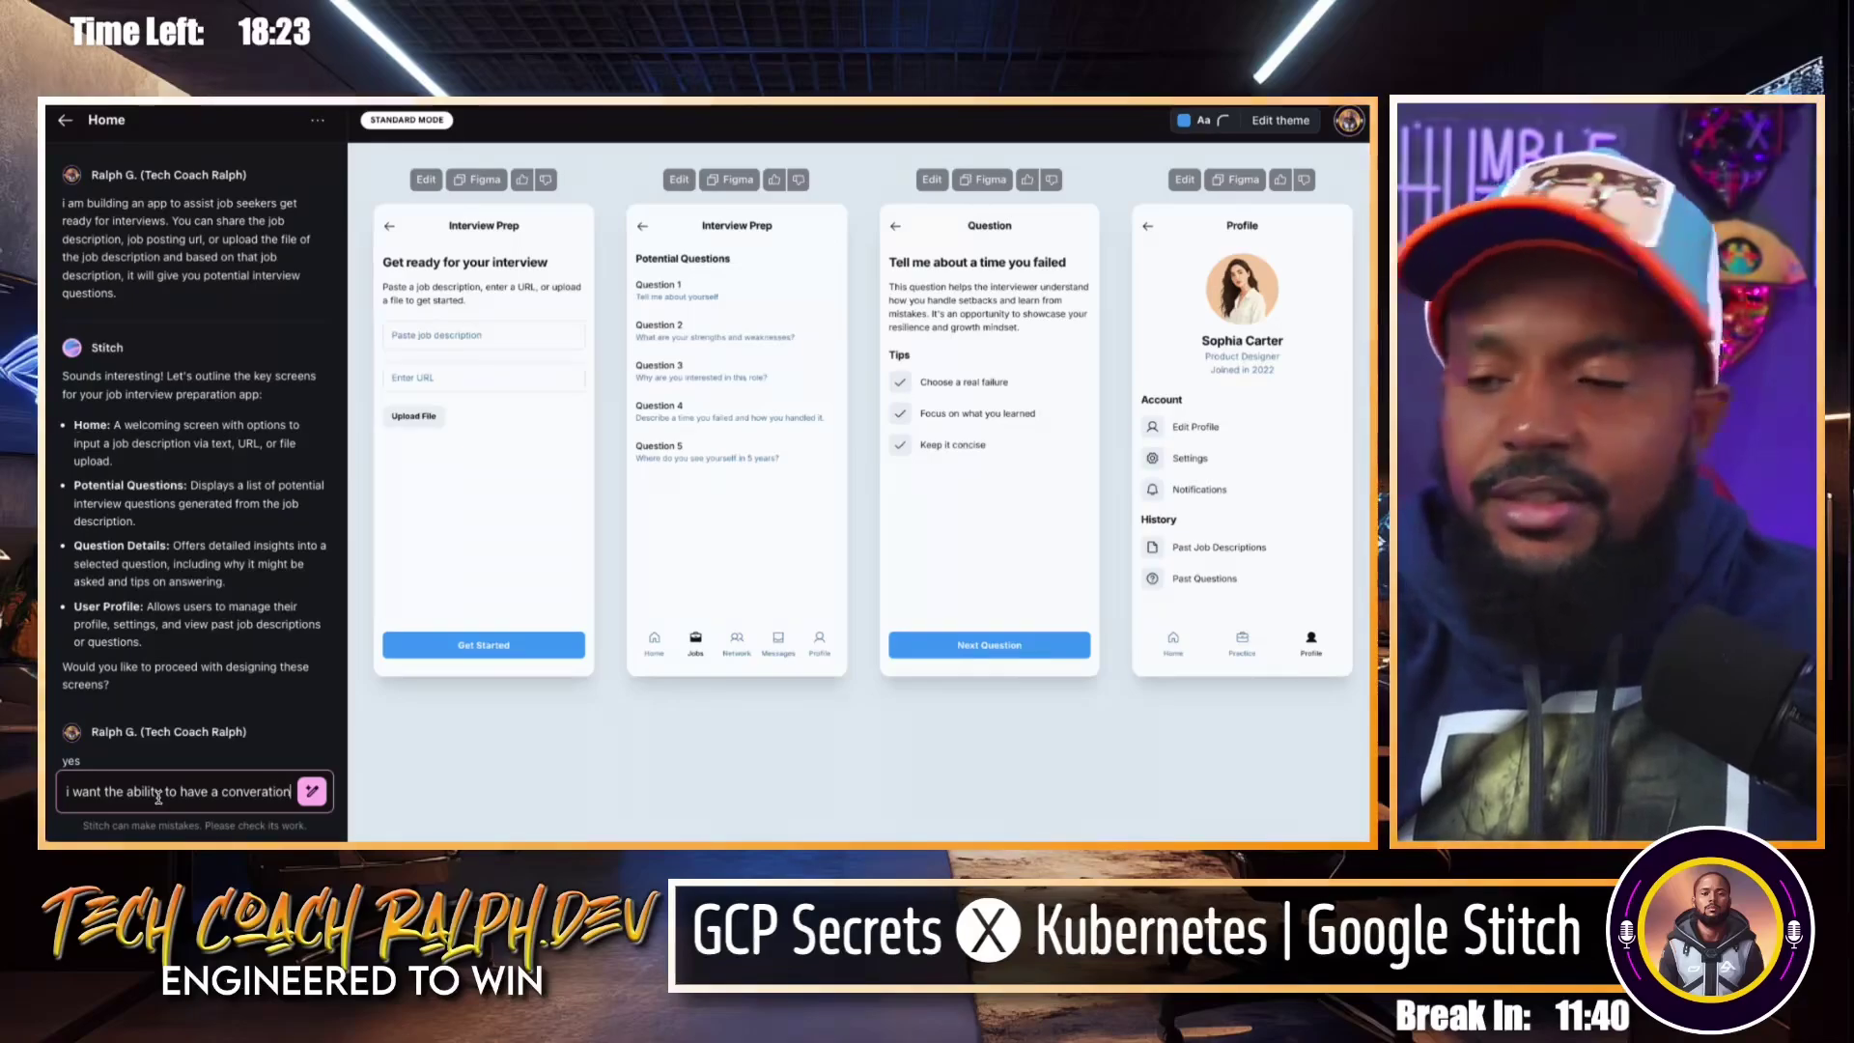
key(BackSpace)
key(BackSpace)
key(BackSpace)
key(BackSpace)
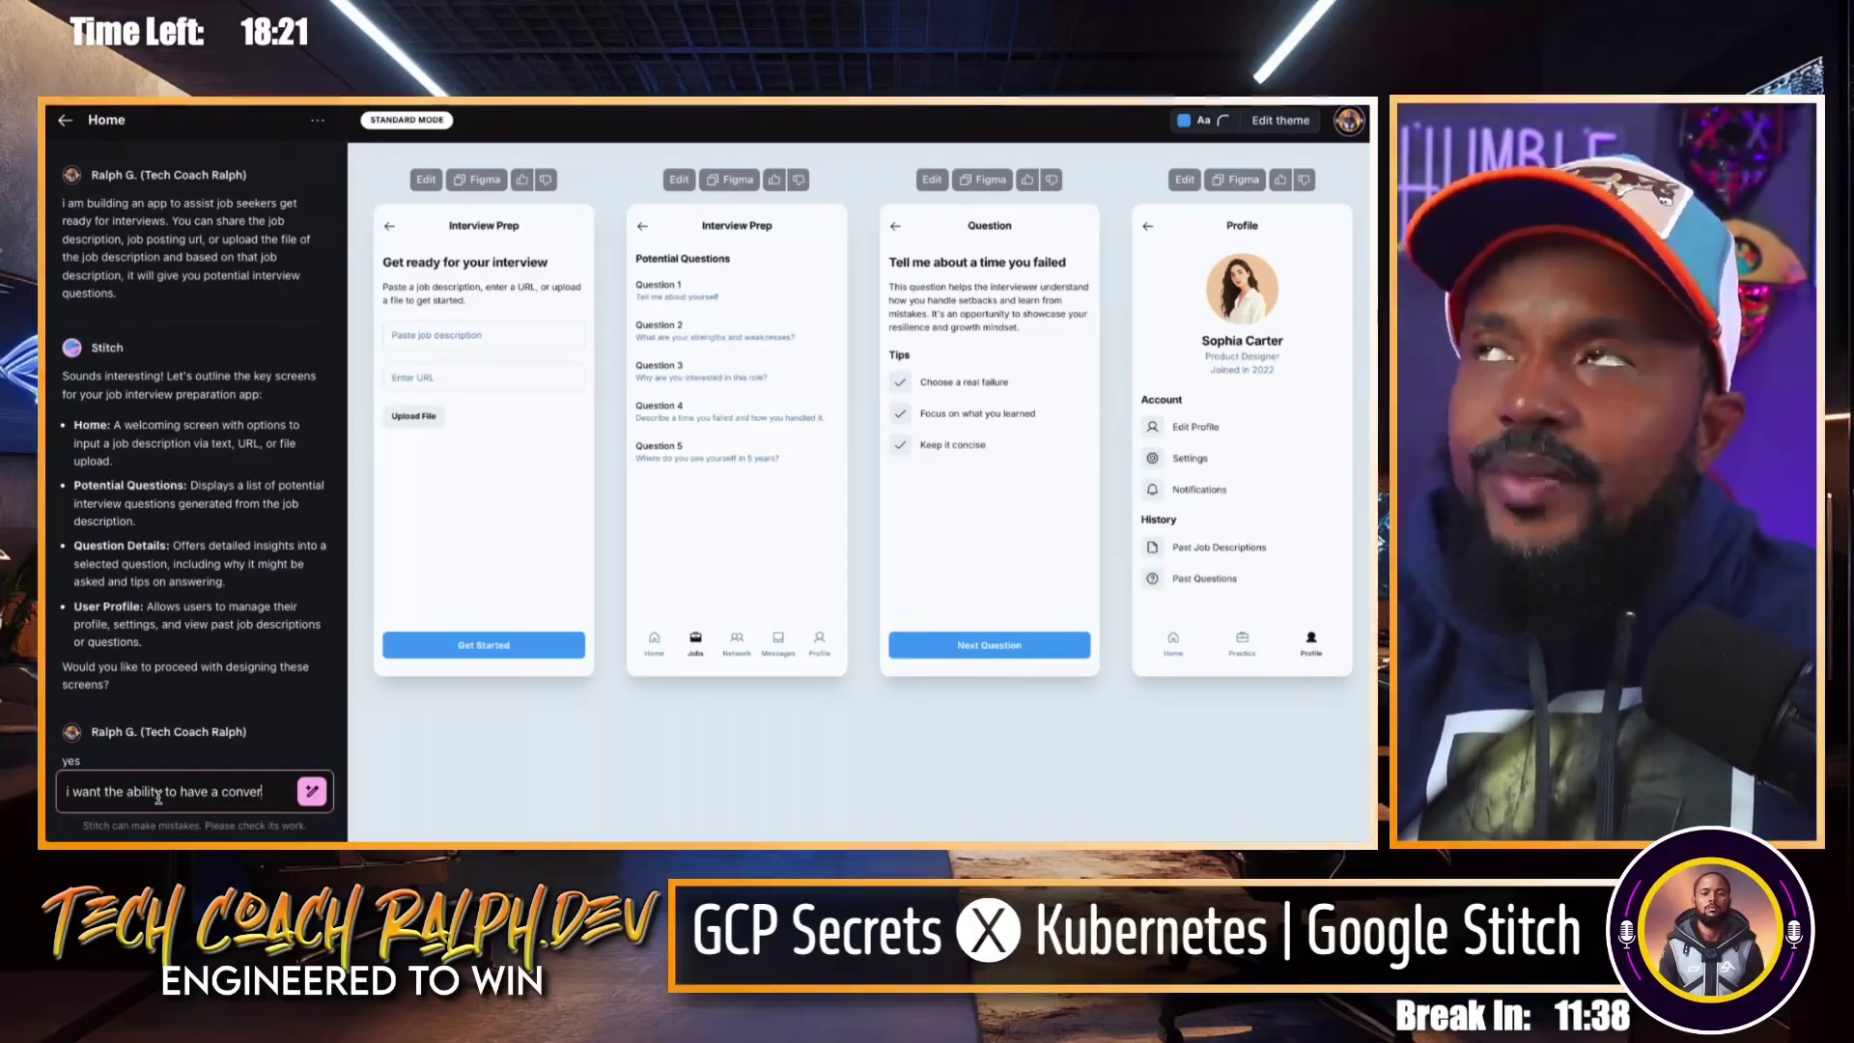
key(BackSpace)
key(BackSpace)
text(mock)
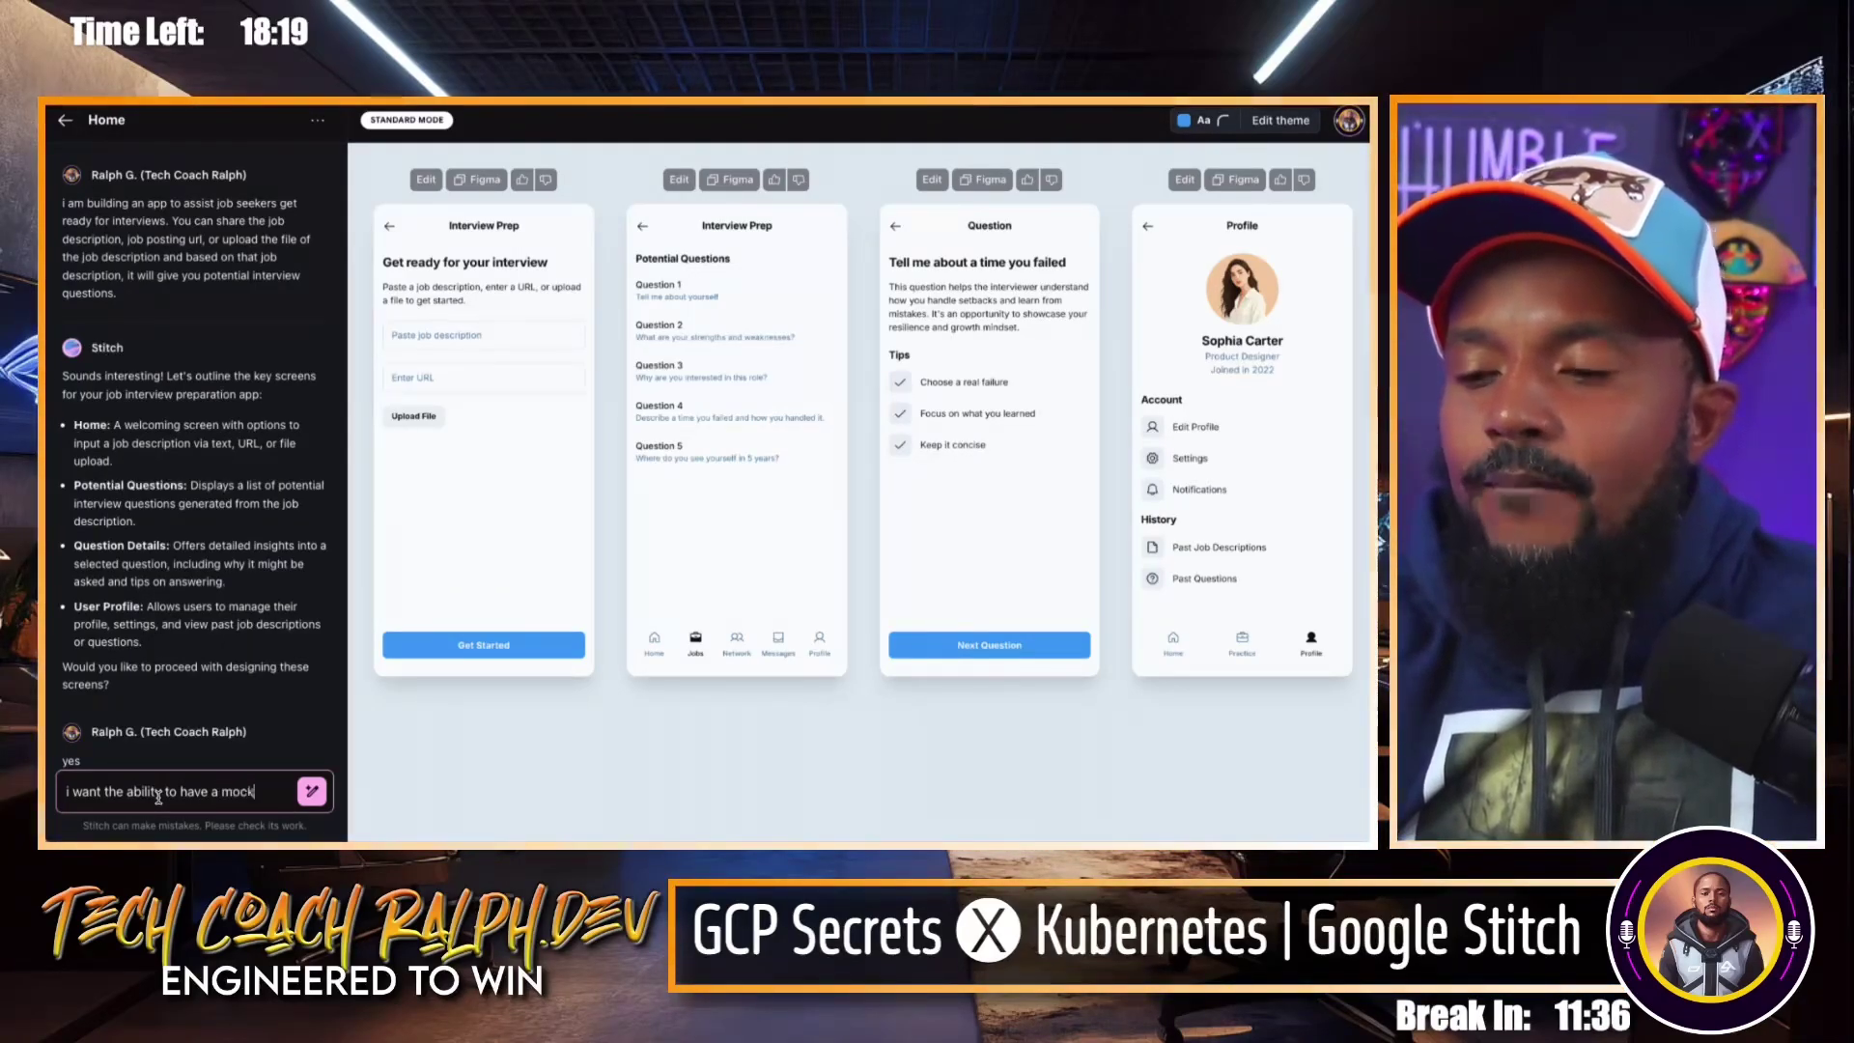
text( interview)
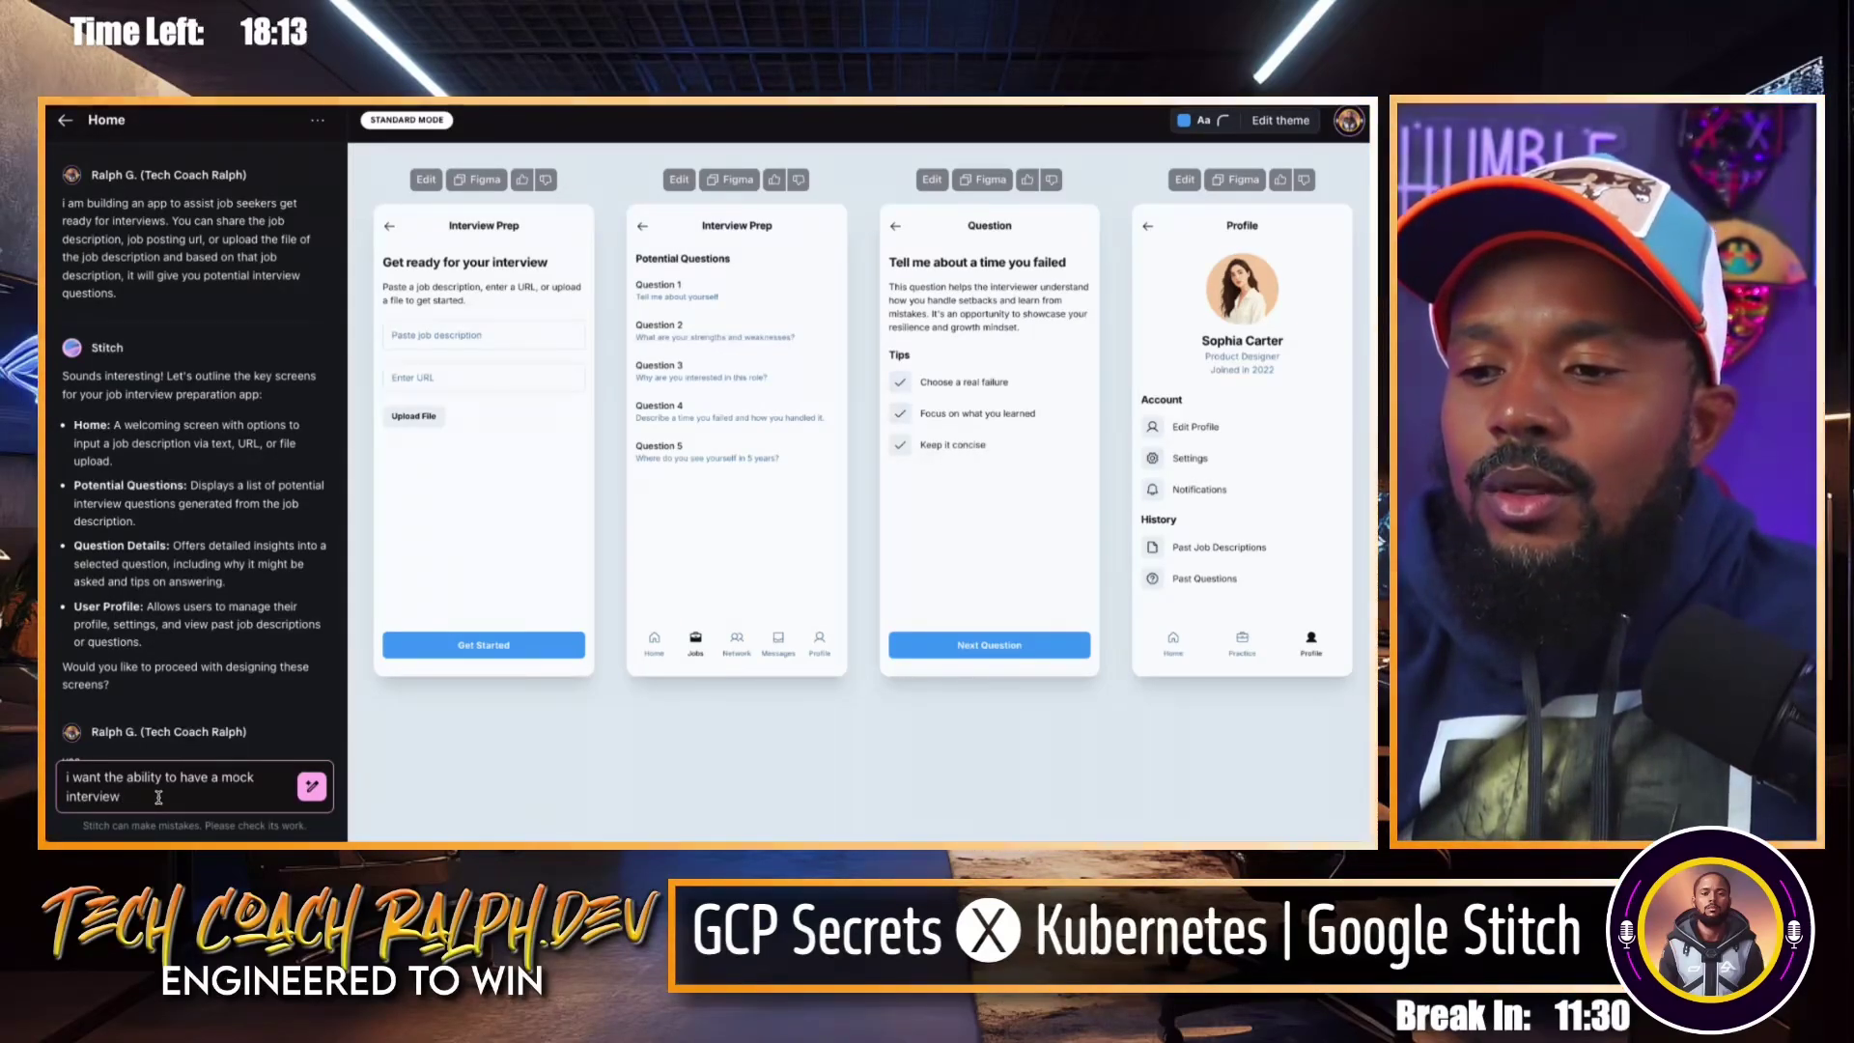
text(conversation)
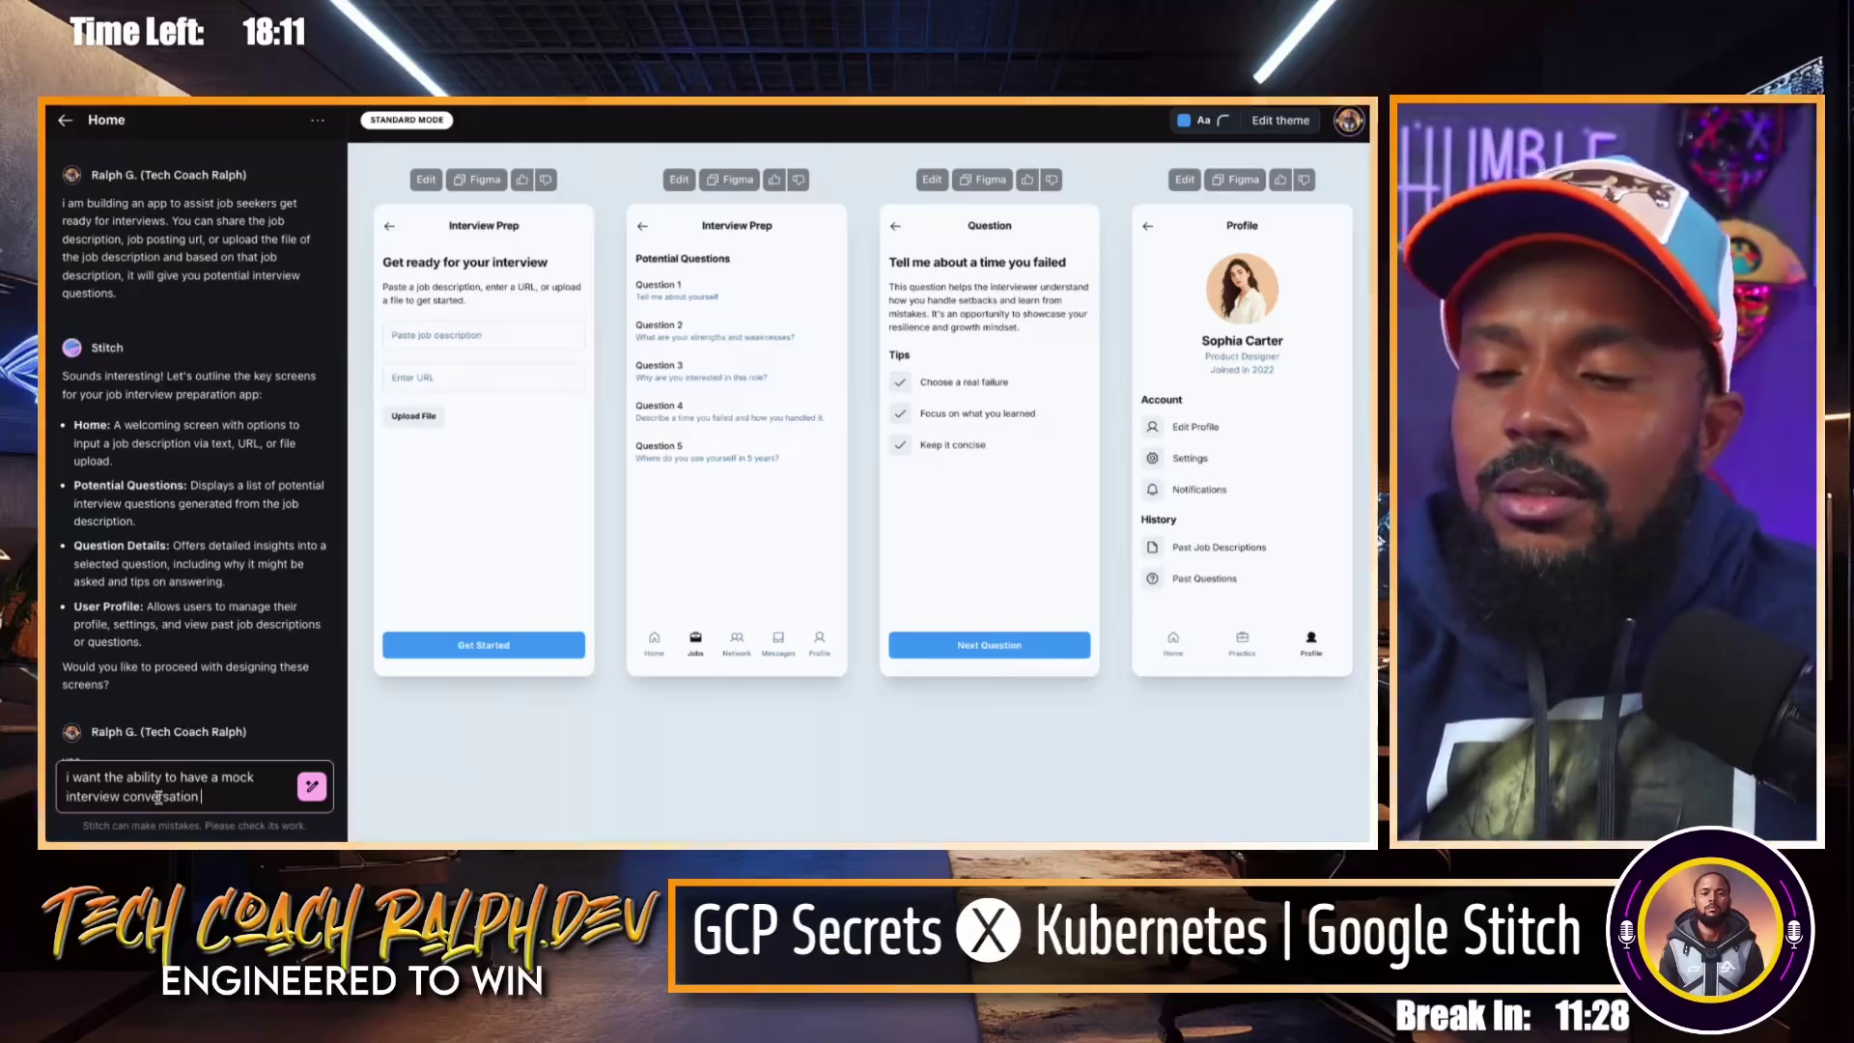
Continue the follow-up prompt with "where AI will be asking the interview questions", correcting the spelling of "questions".
text( where )
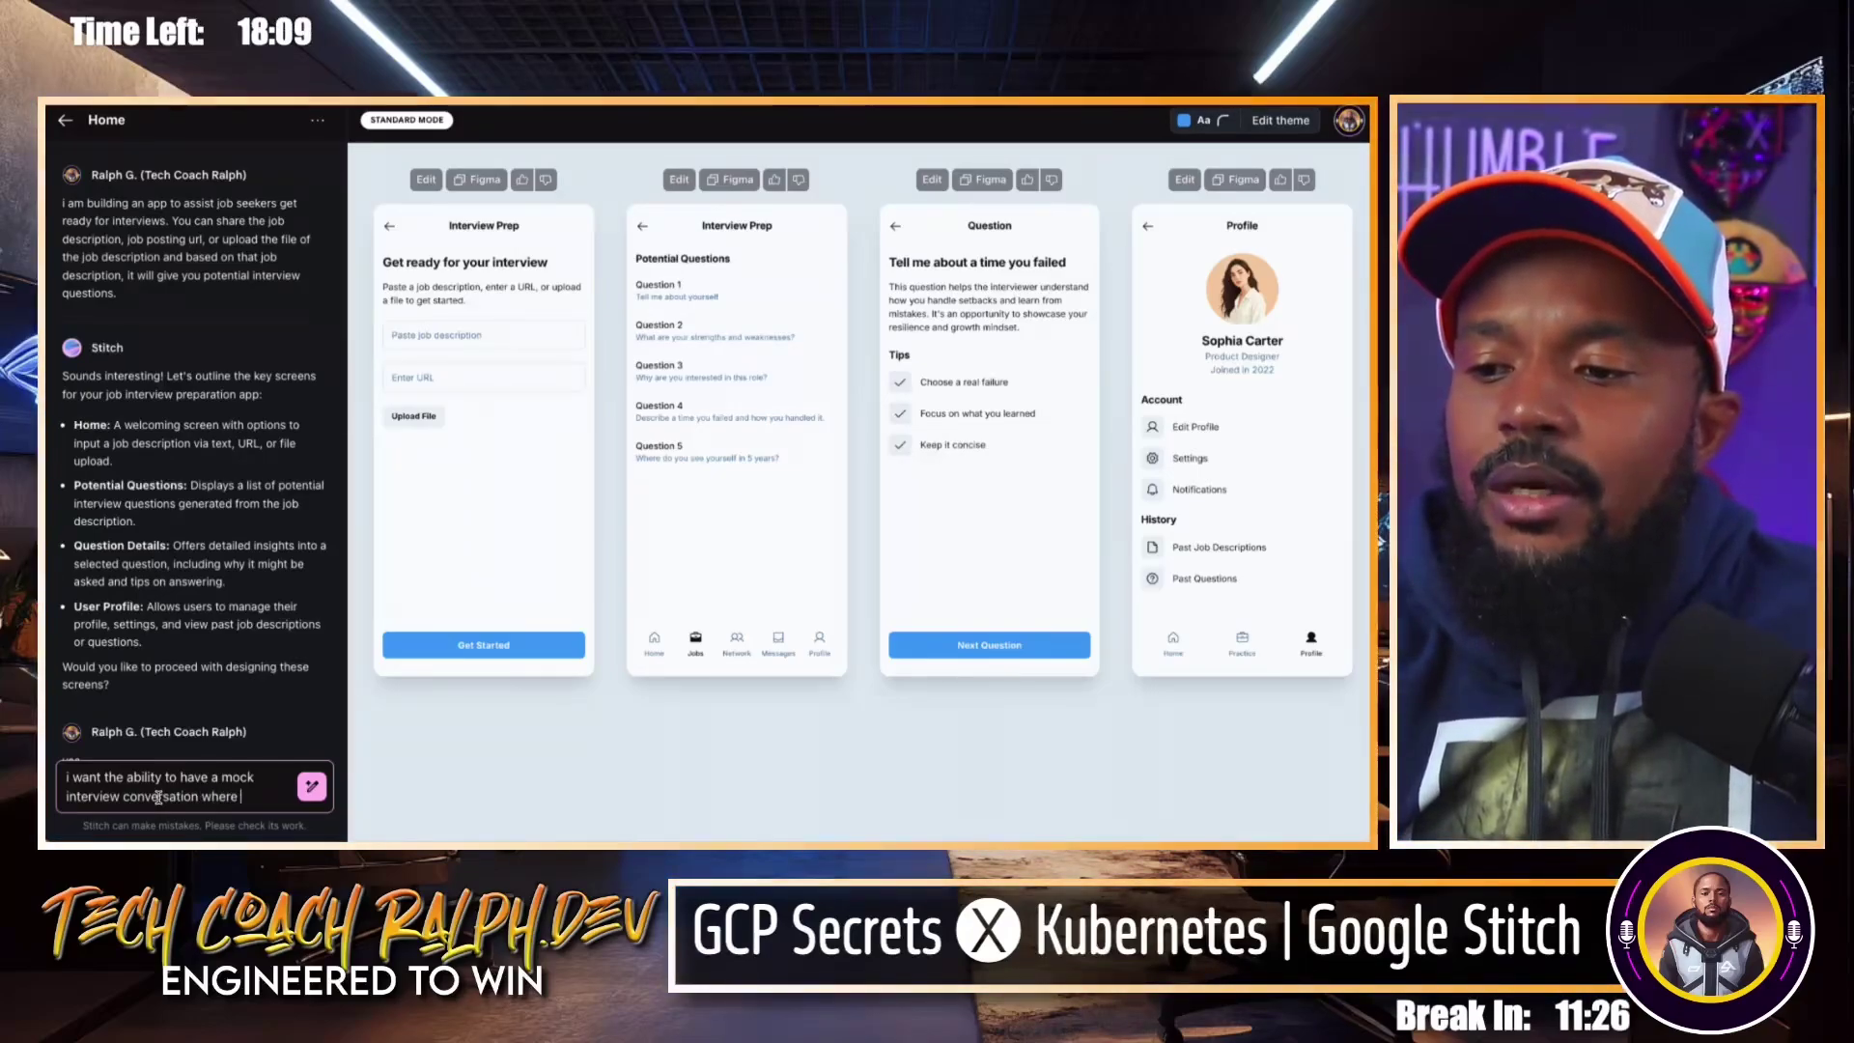
text(AI w)
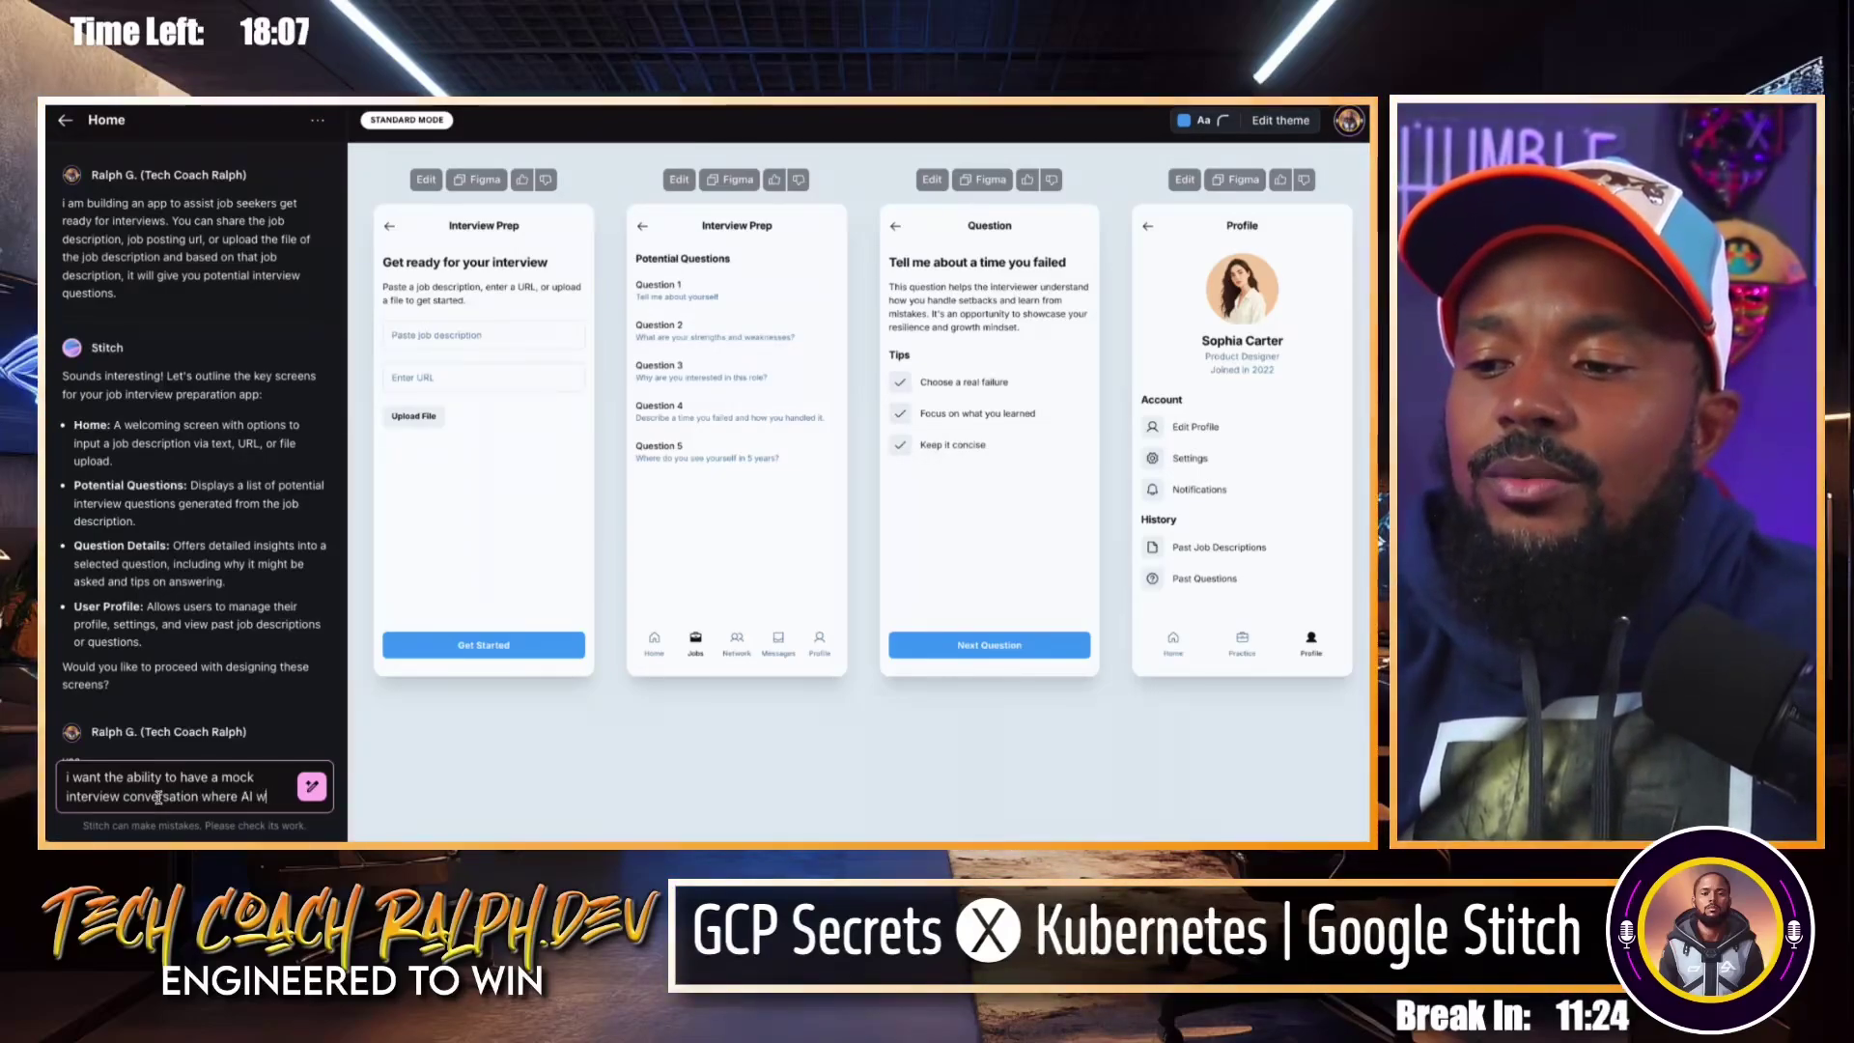
text(ill be asking the)
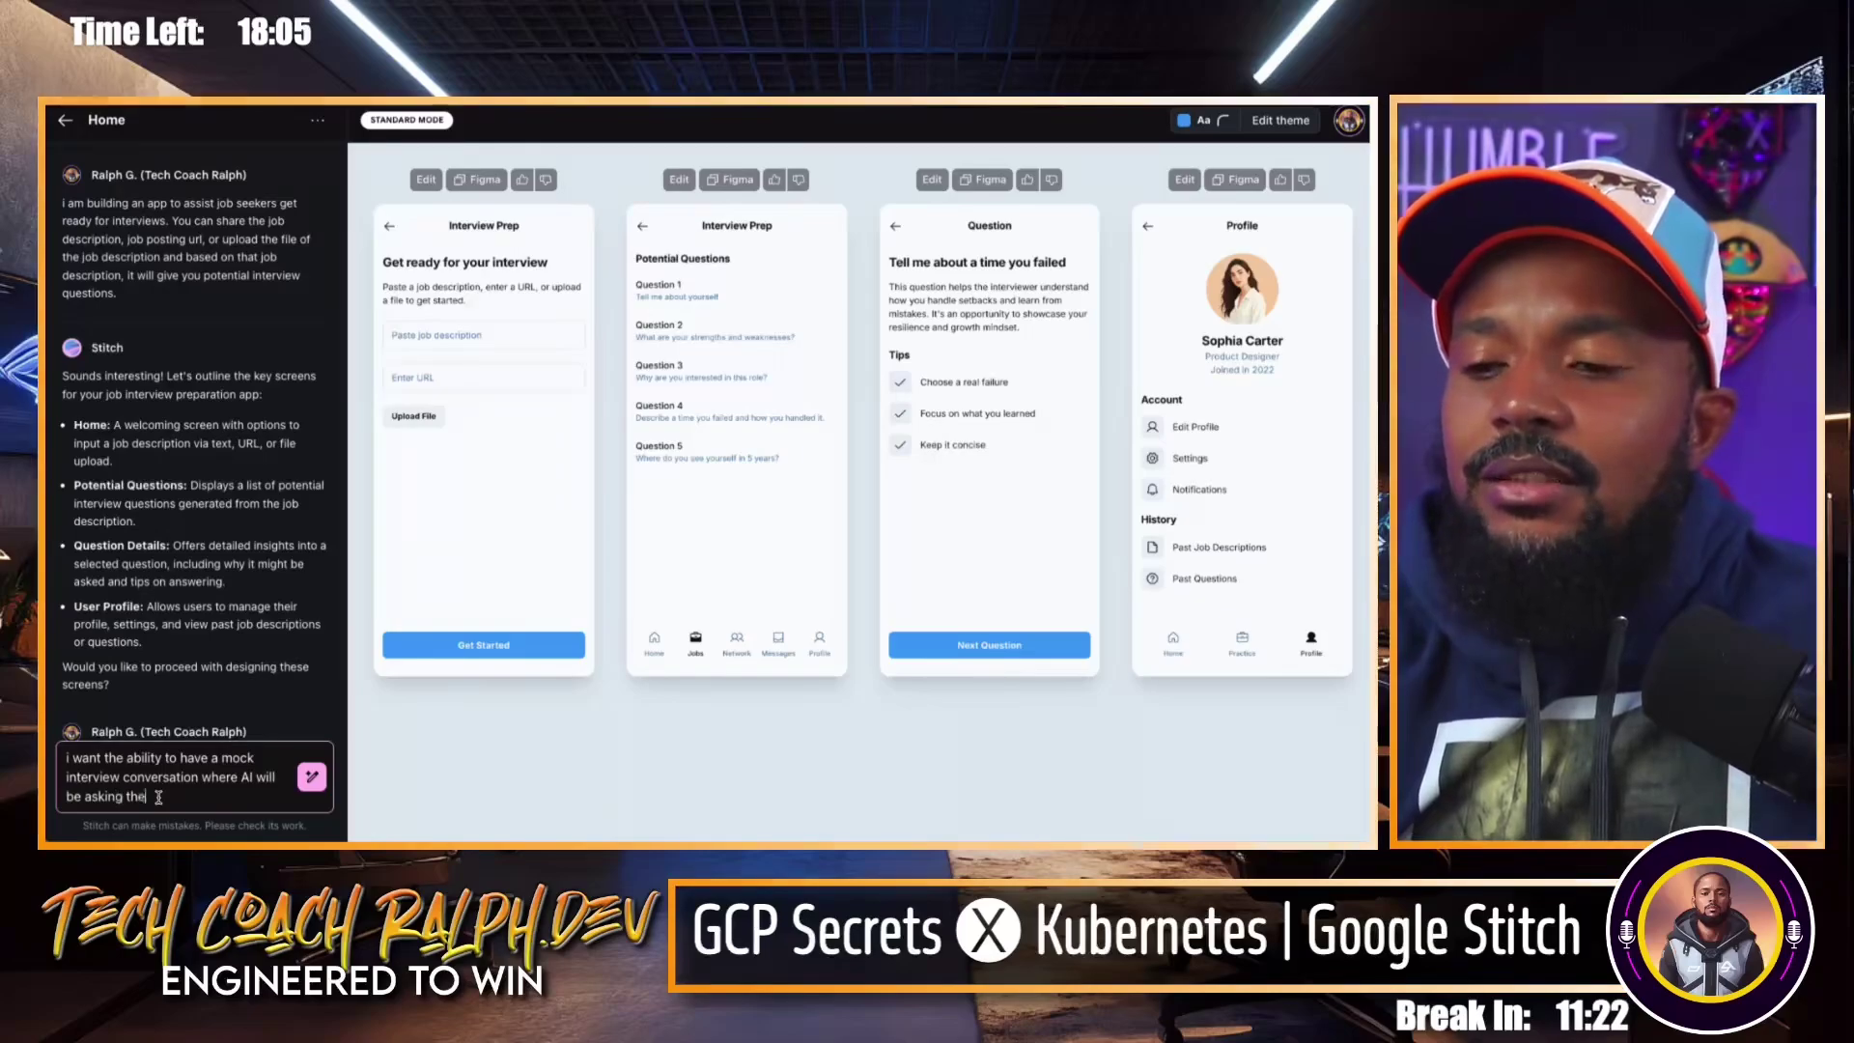
text( intervie)
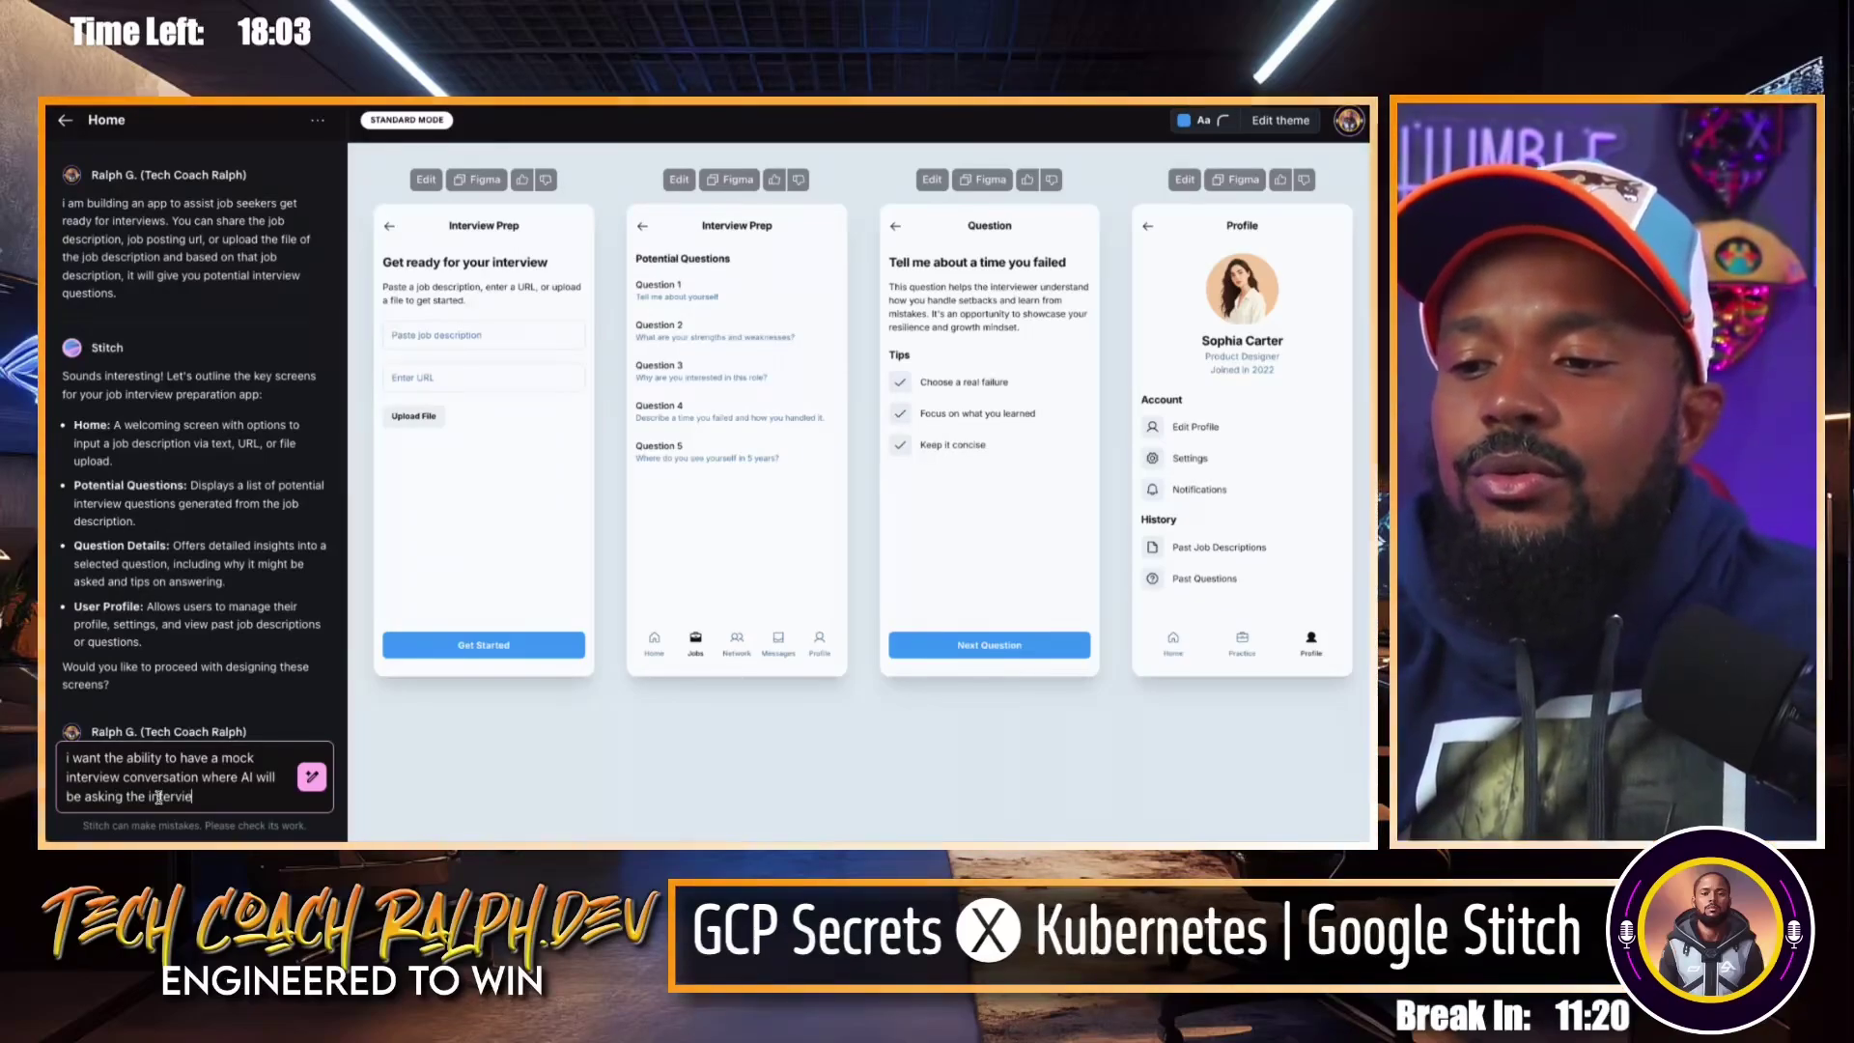
text(w qestuions)
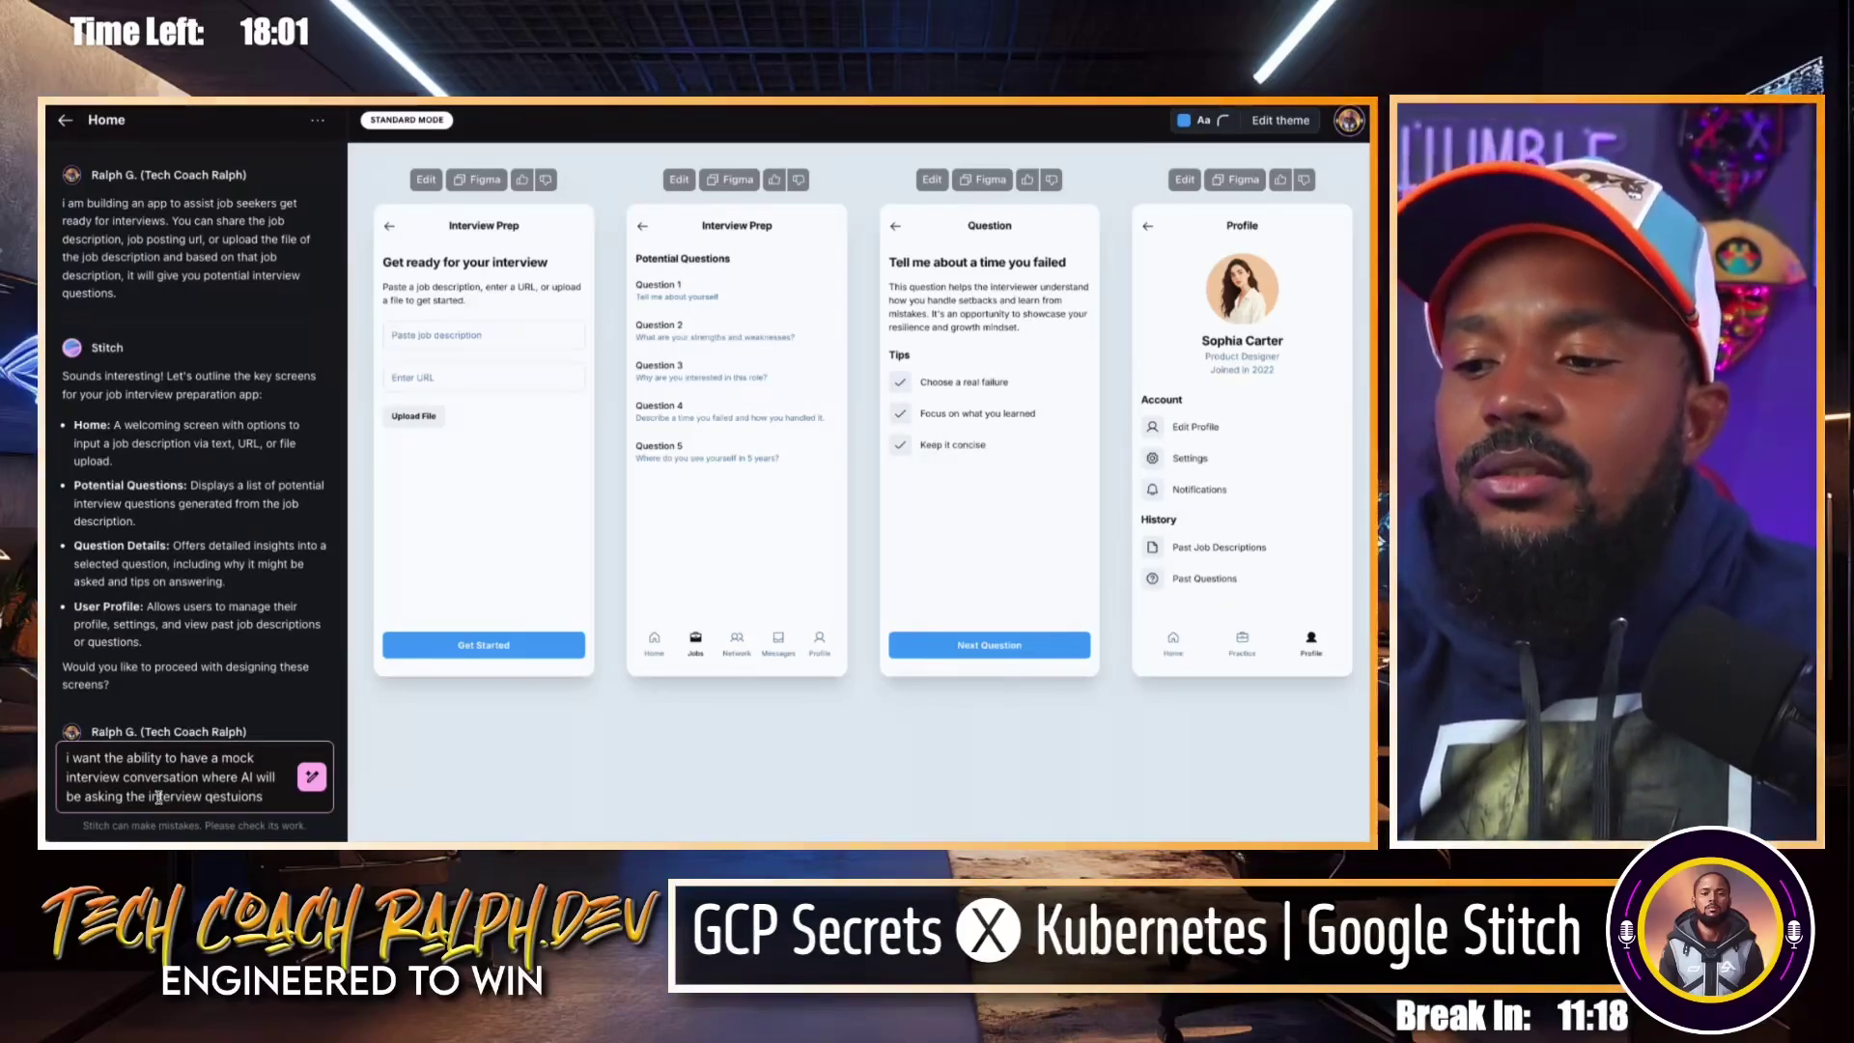
key(BackSpace)
key(BackSpace)
key(BackSpace)
key(BackSpace)
key(BackSpace)
key(BackSpace)
key(BackSpace)
text(ues)
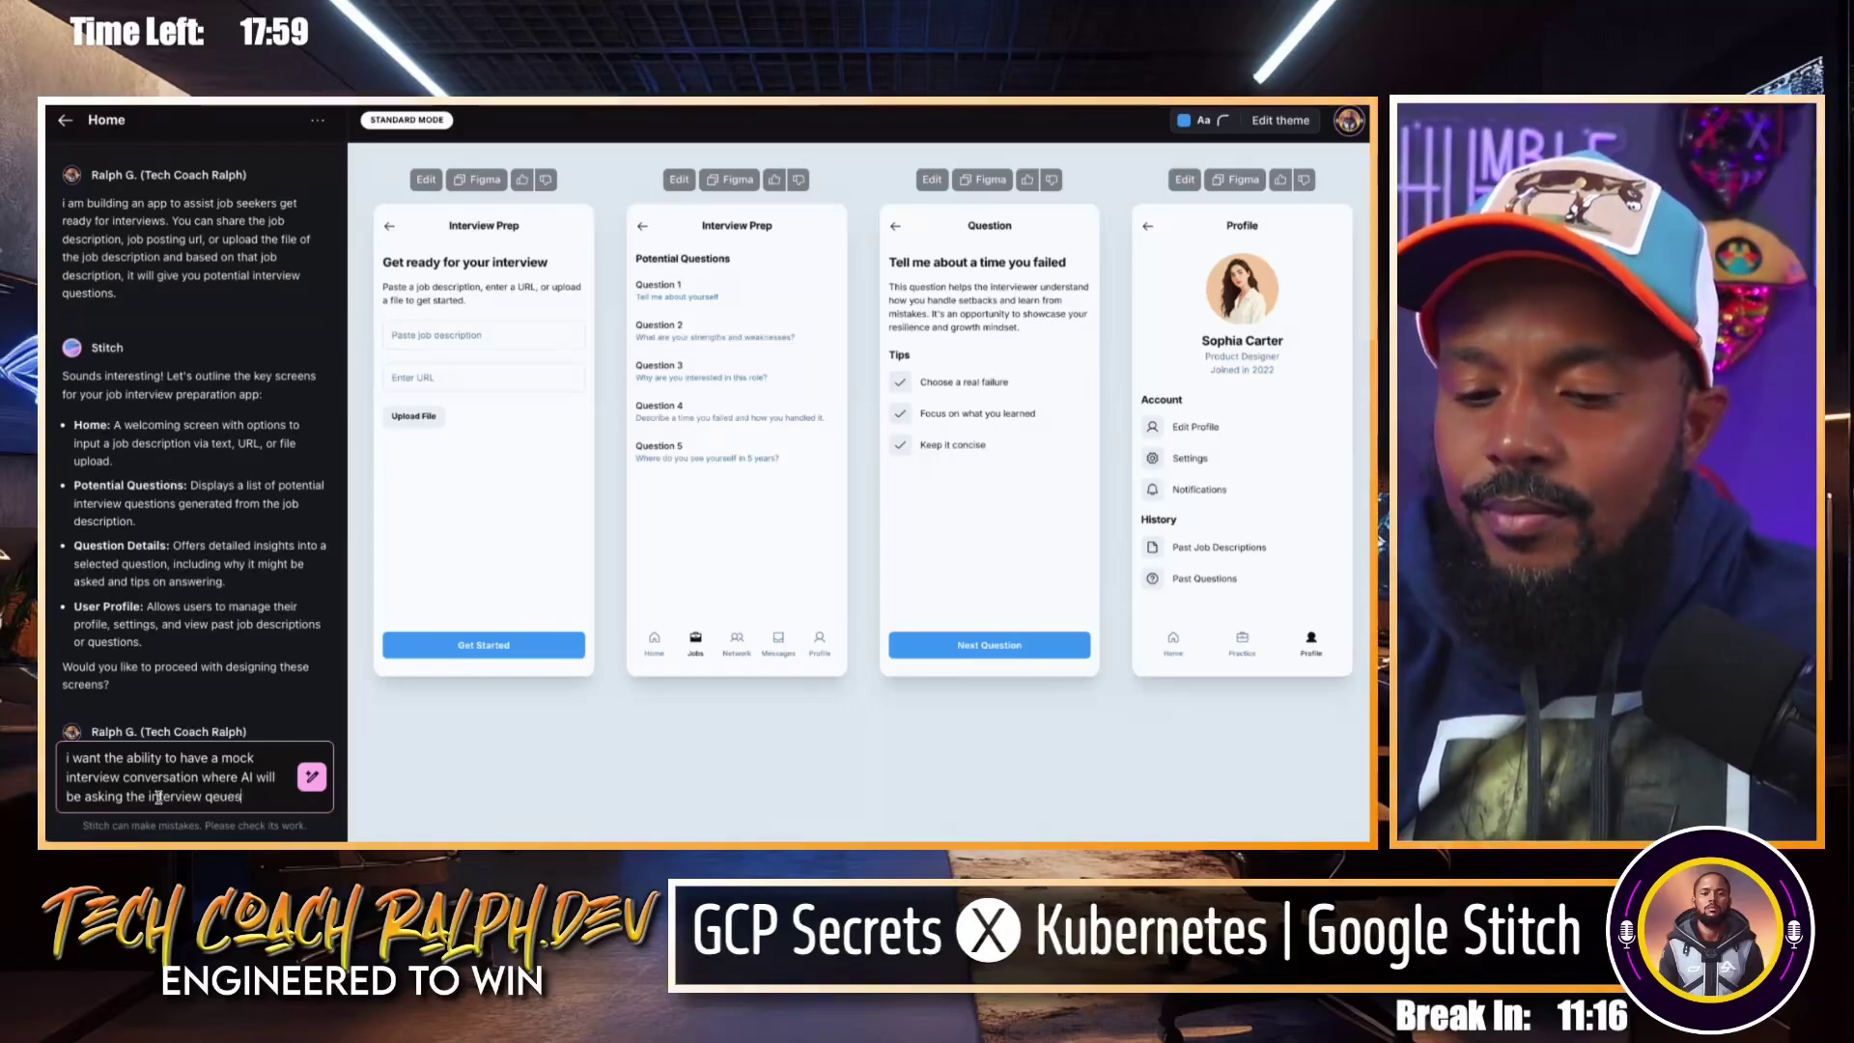
text(tions)
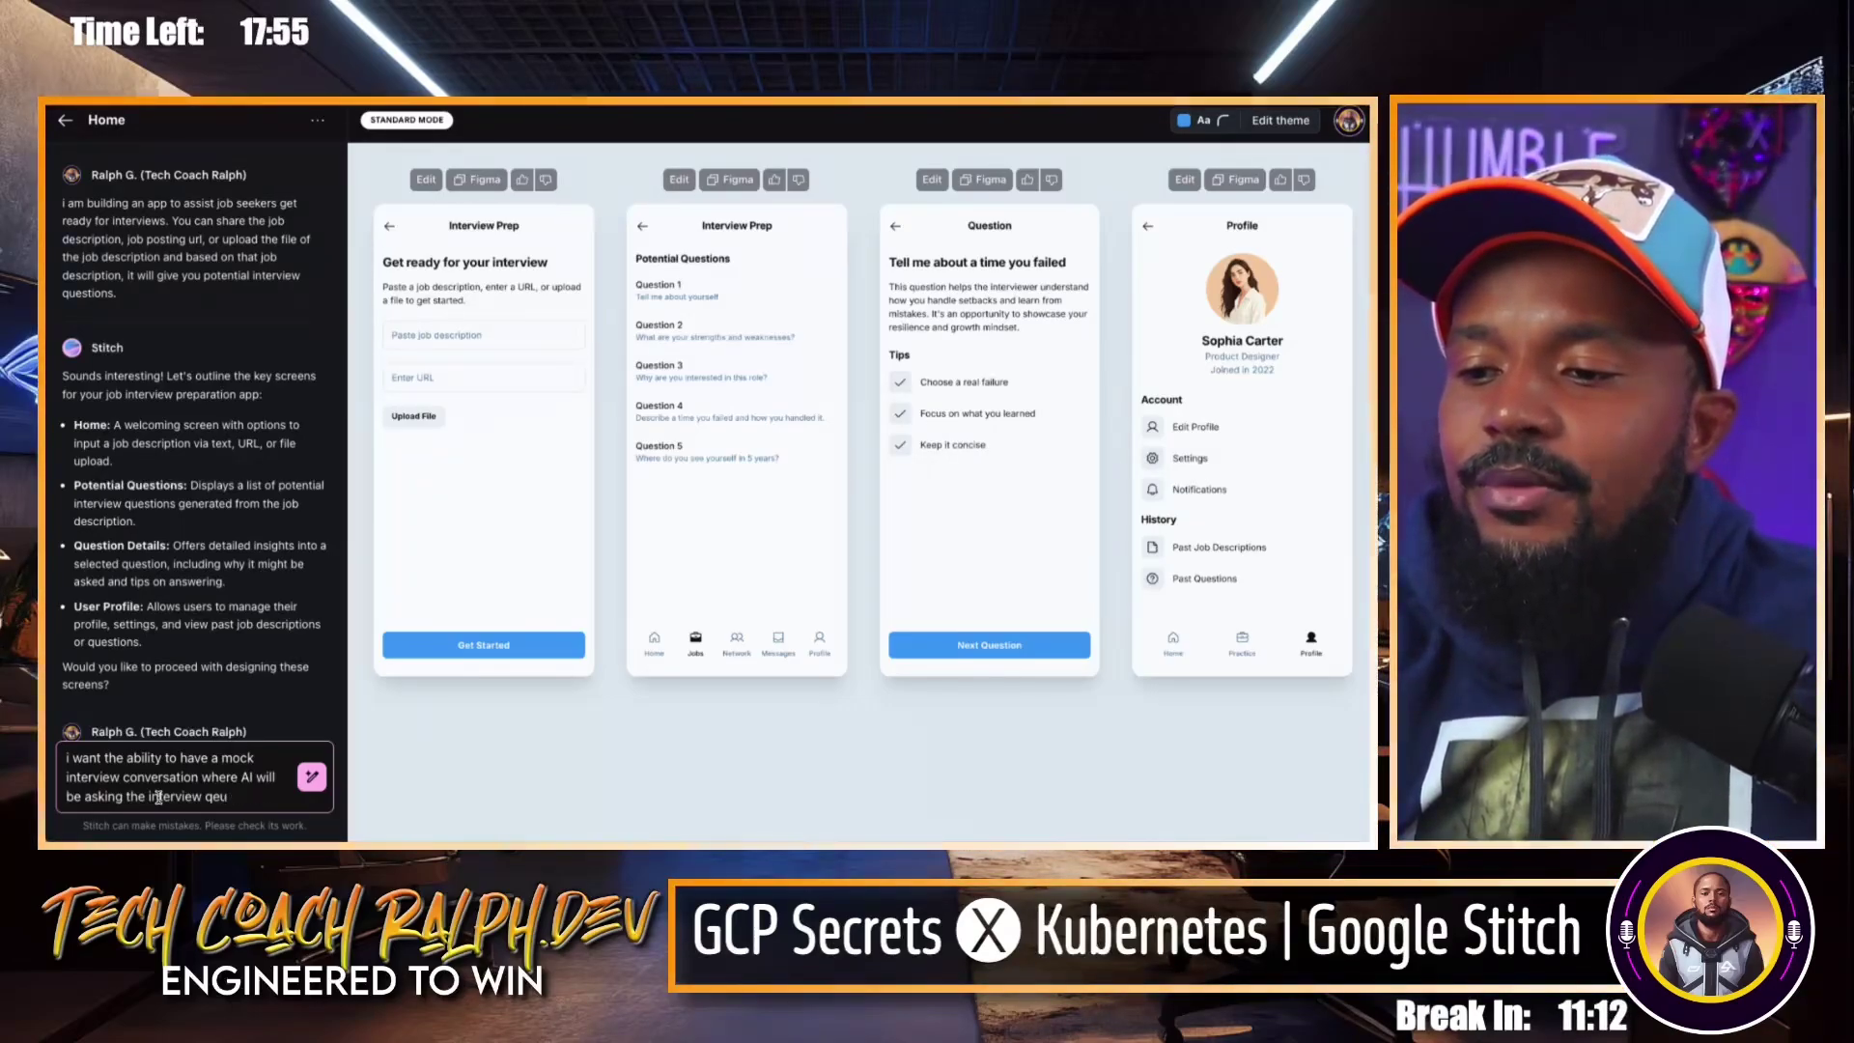
key(BackSpace)
key(BackSpace)
text(uestions)
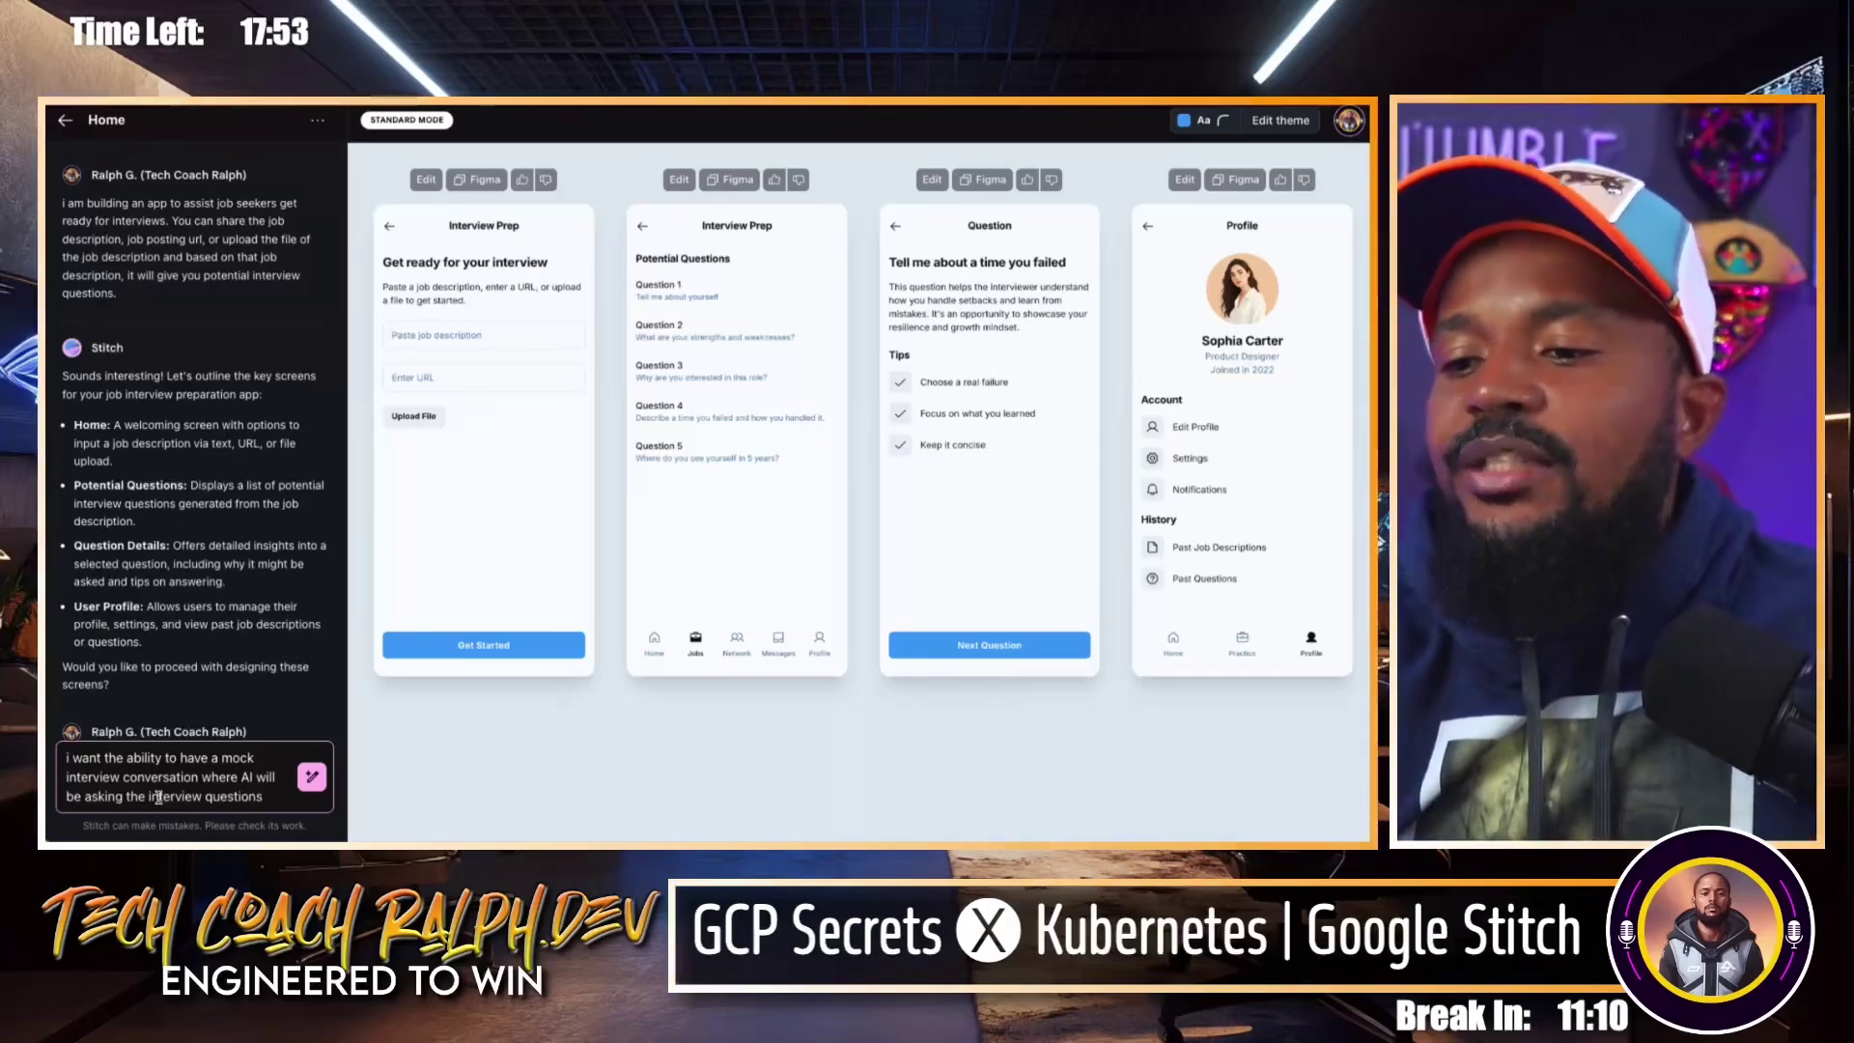
Extend the follow-up prompt with "and go back and forth with the interviewee based on their response".
text( and )
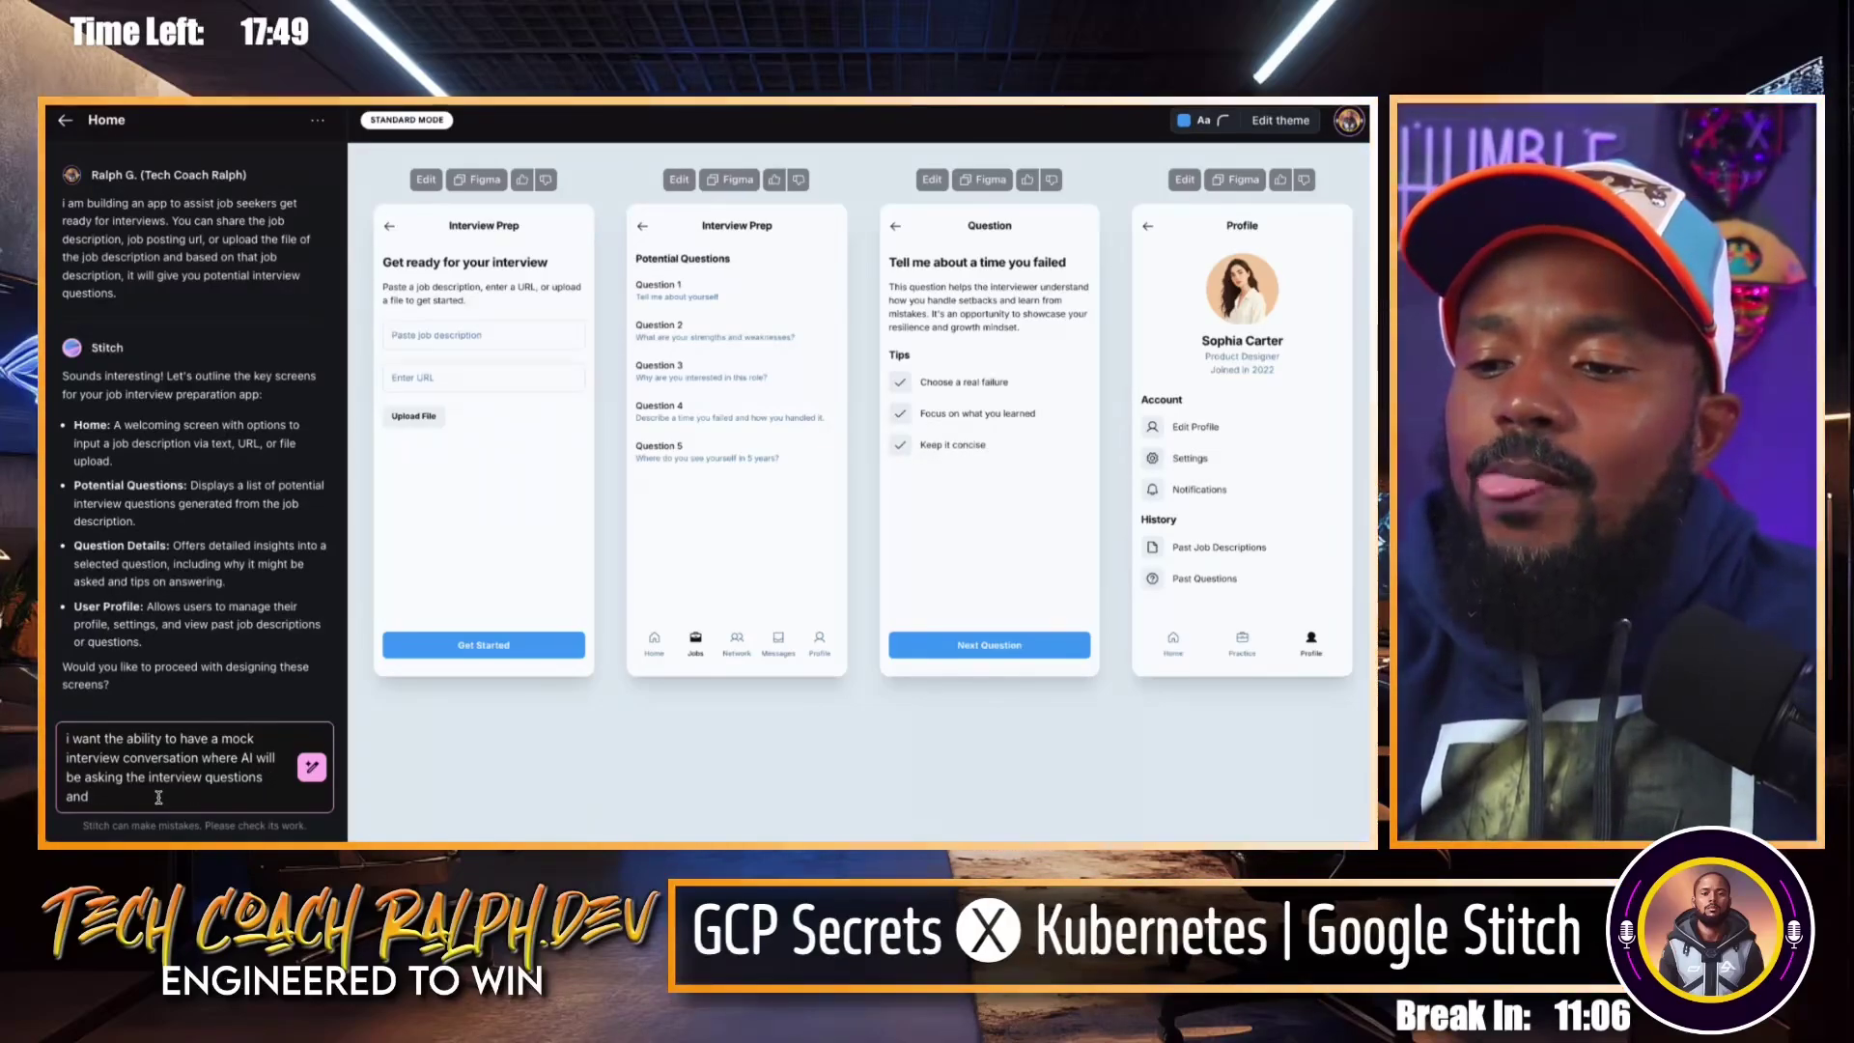
text(go back and t)
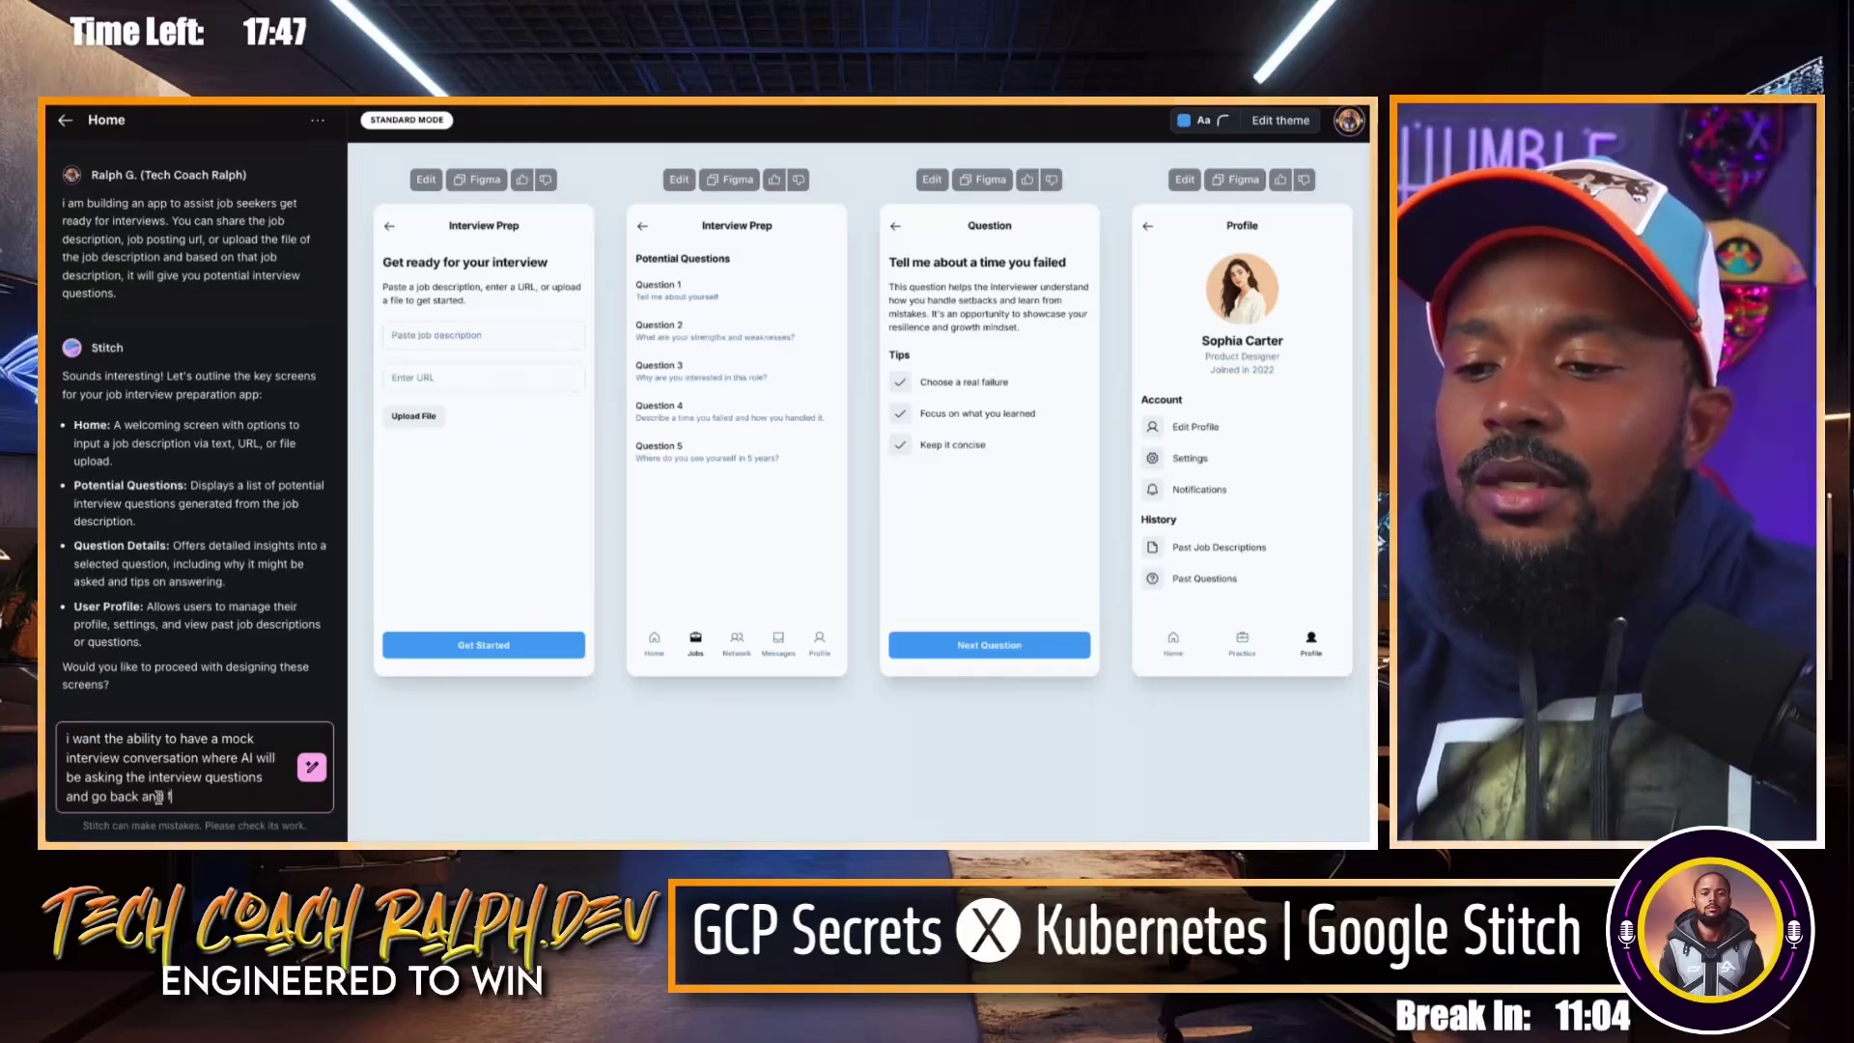
text(orth )
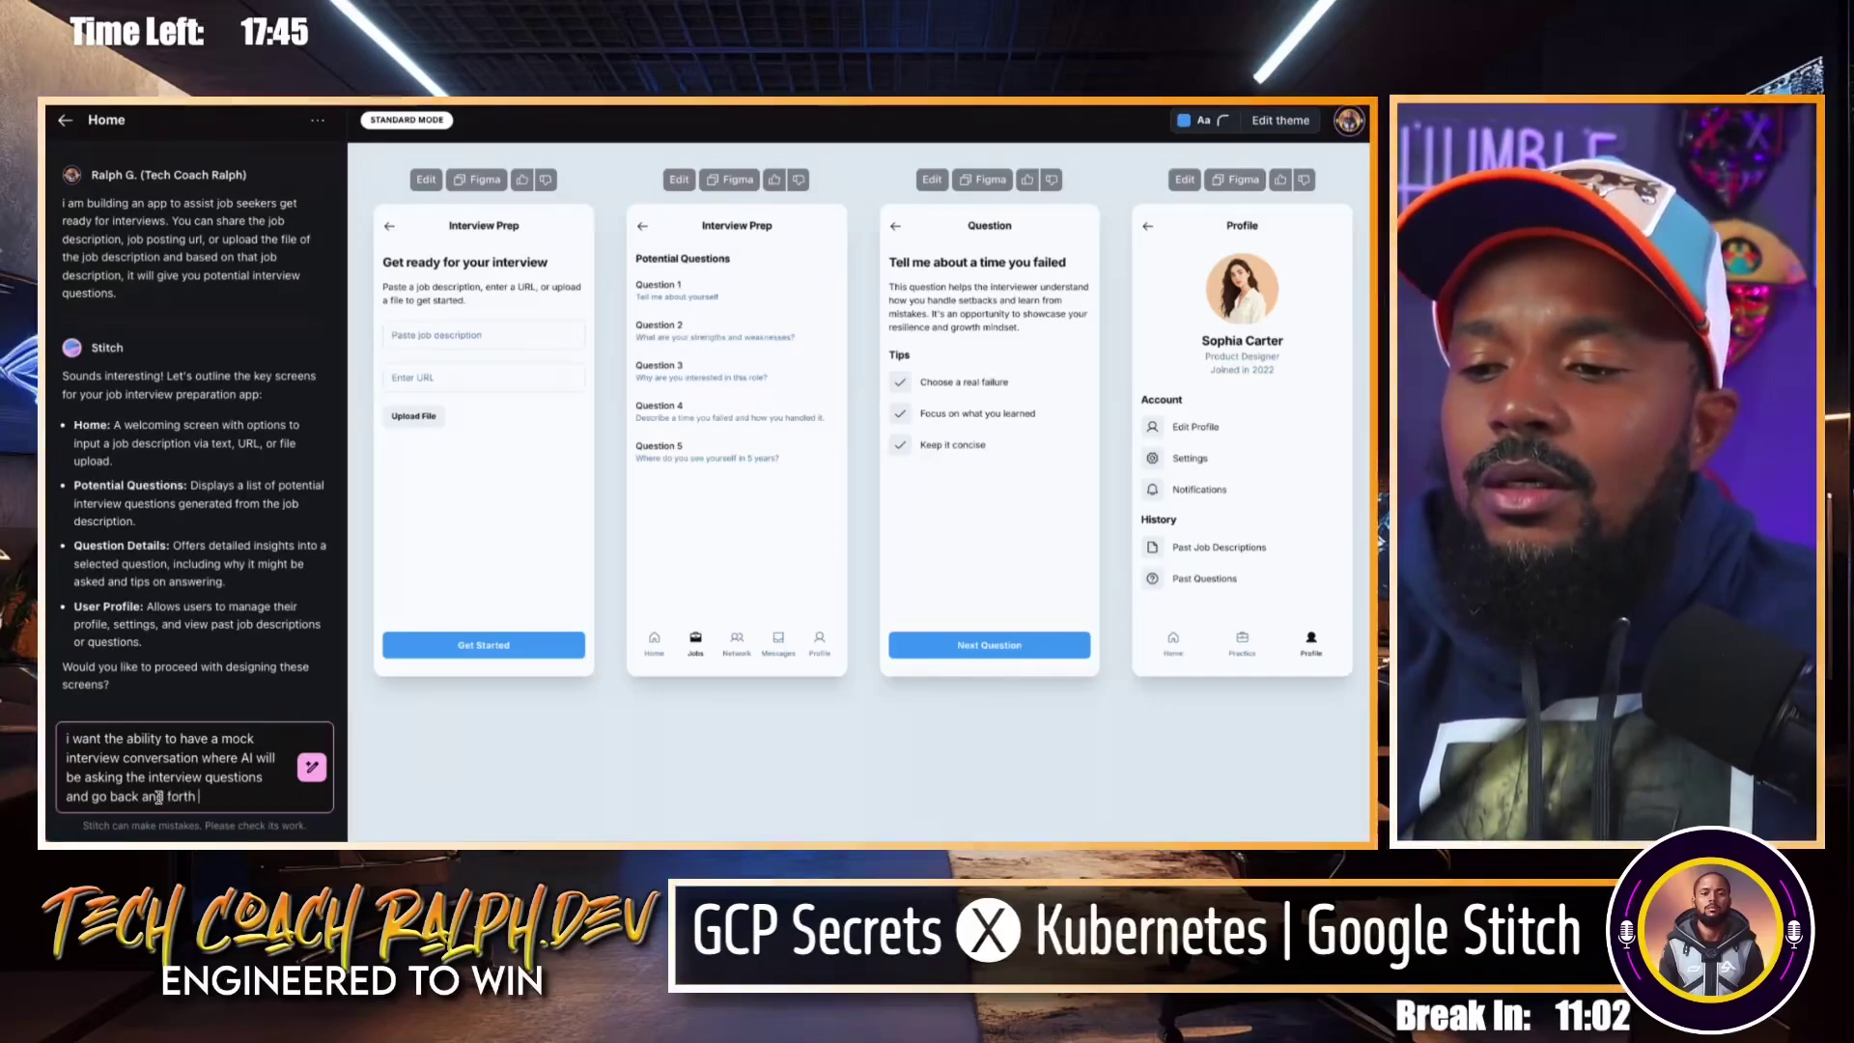
text(with the interv)
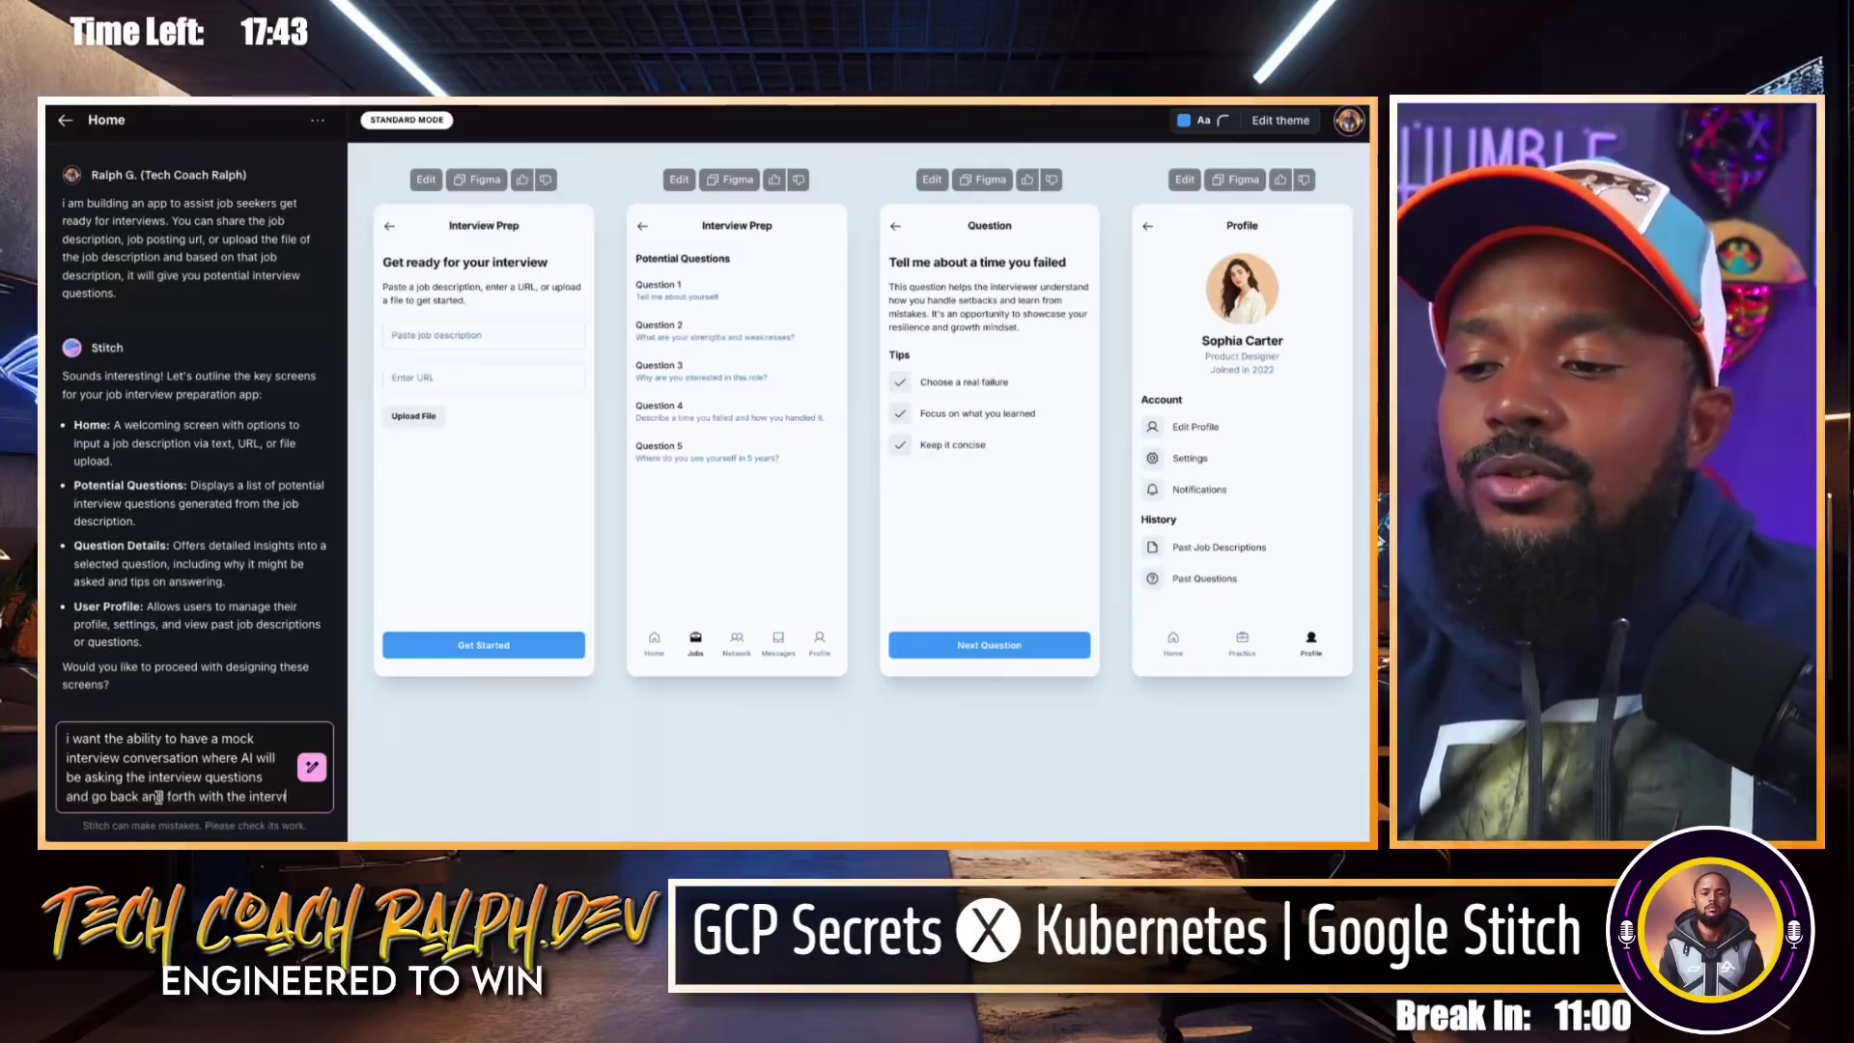
text(iewee based on)
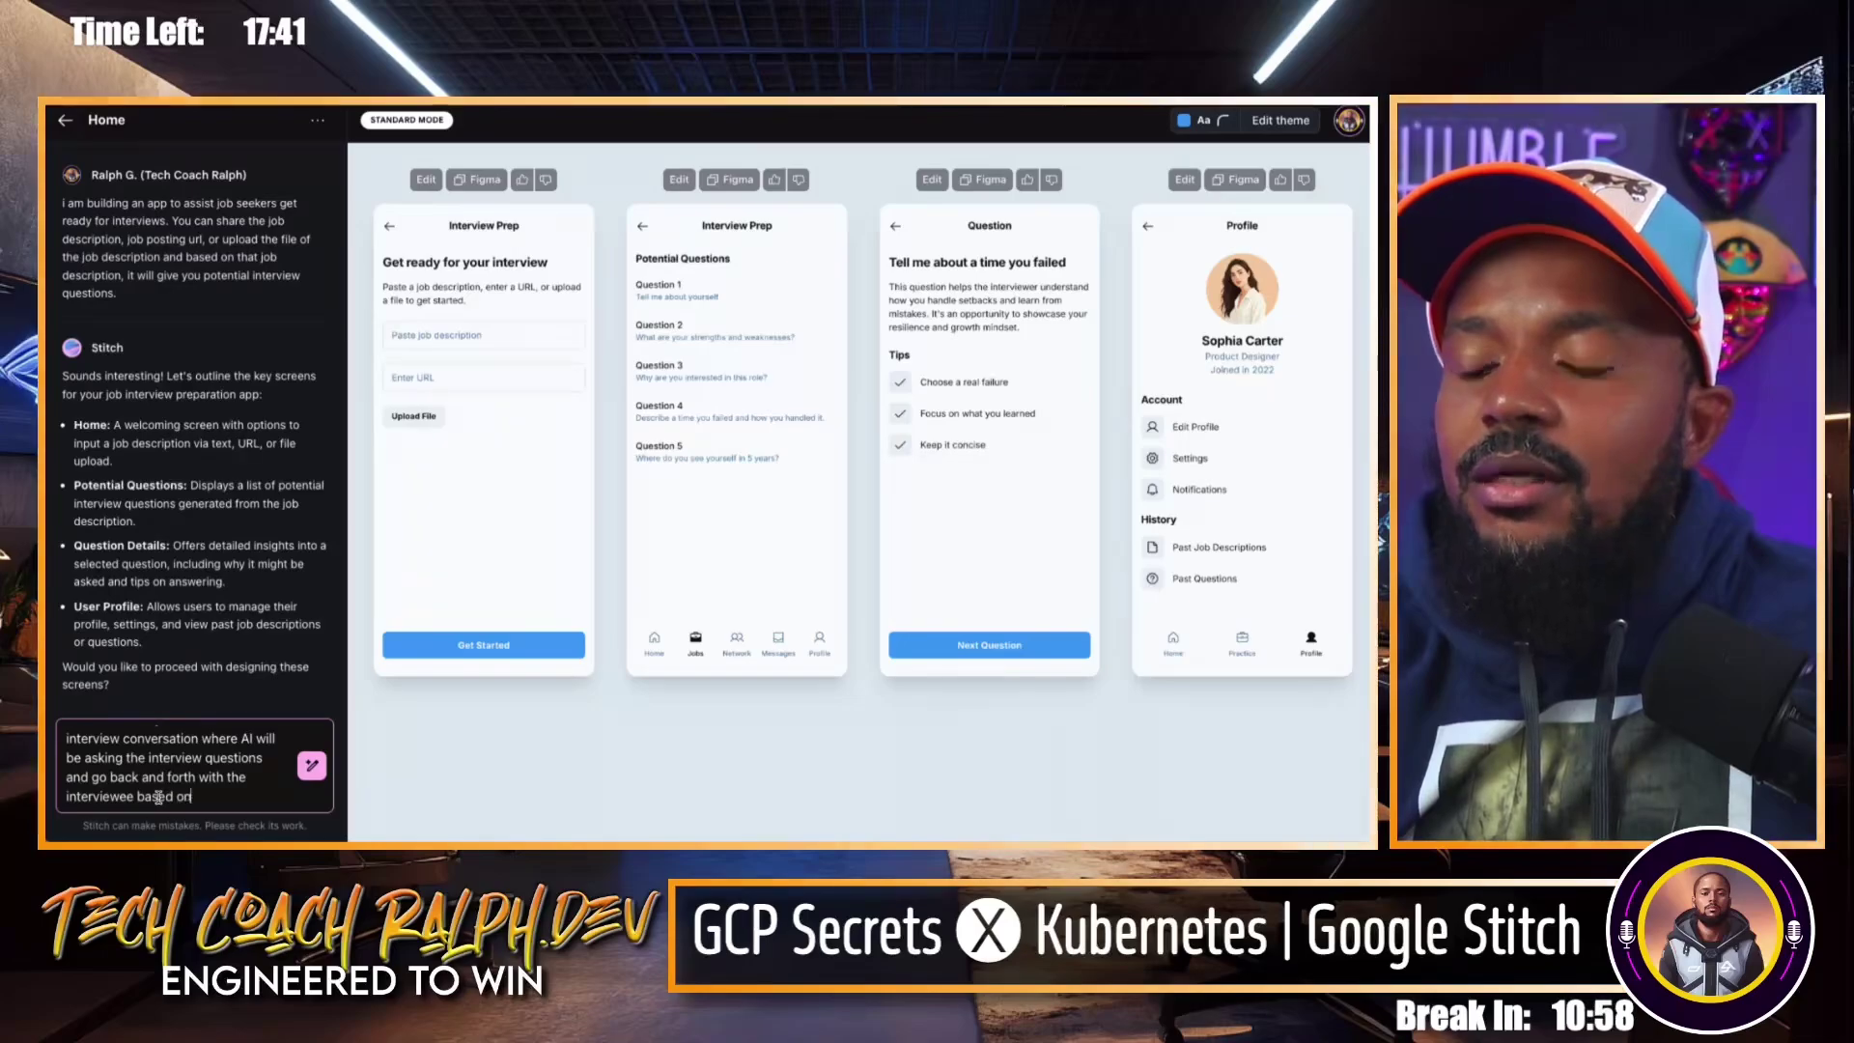
text( their response)
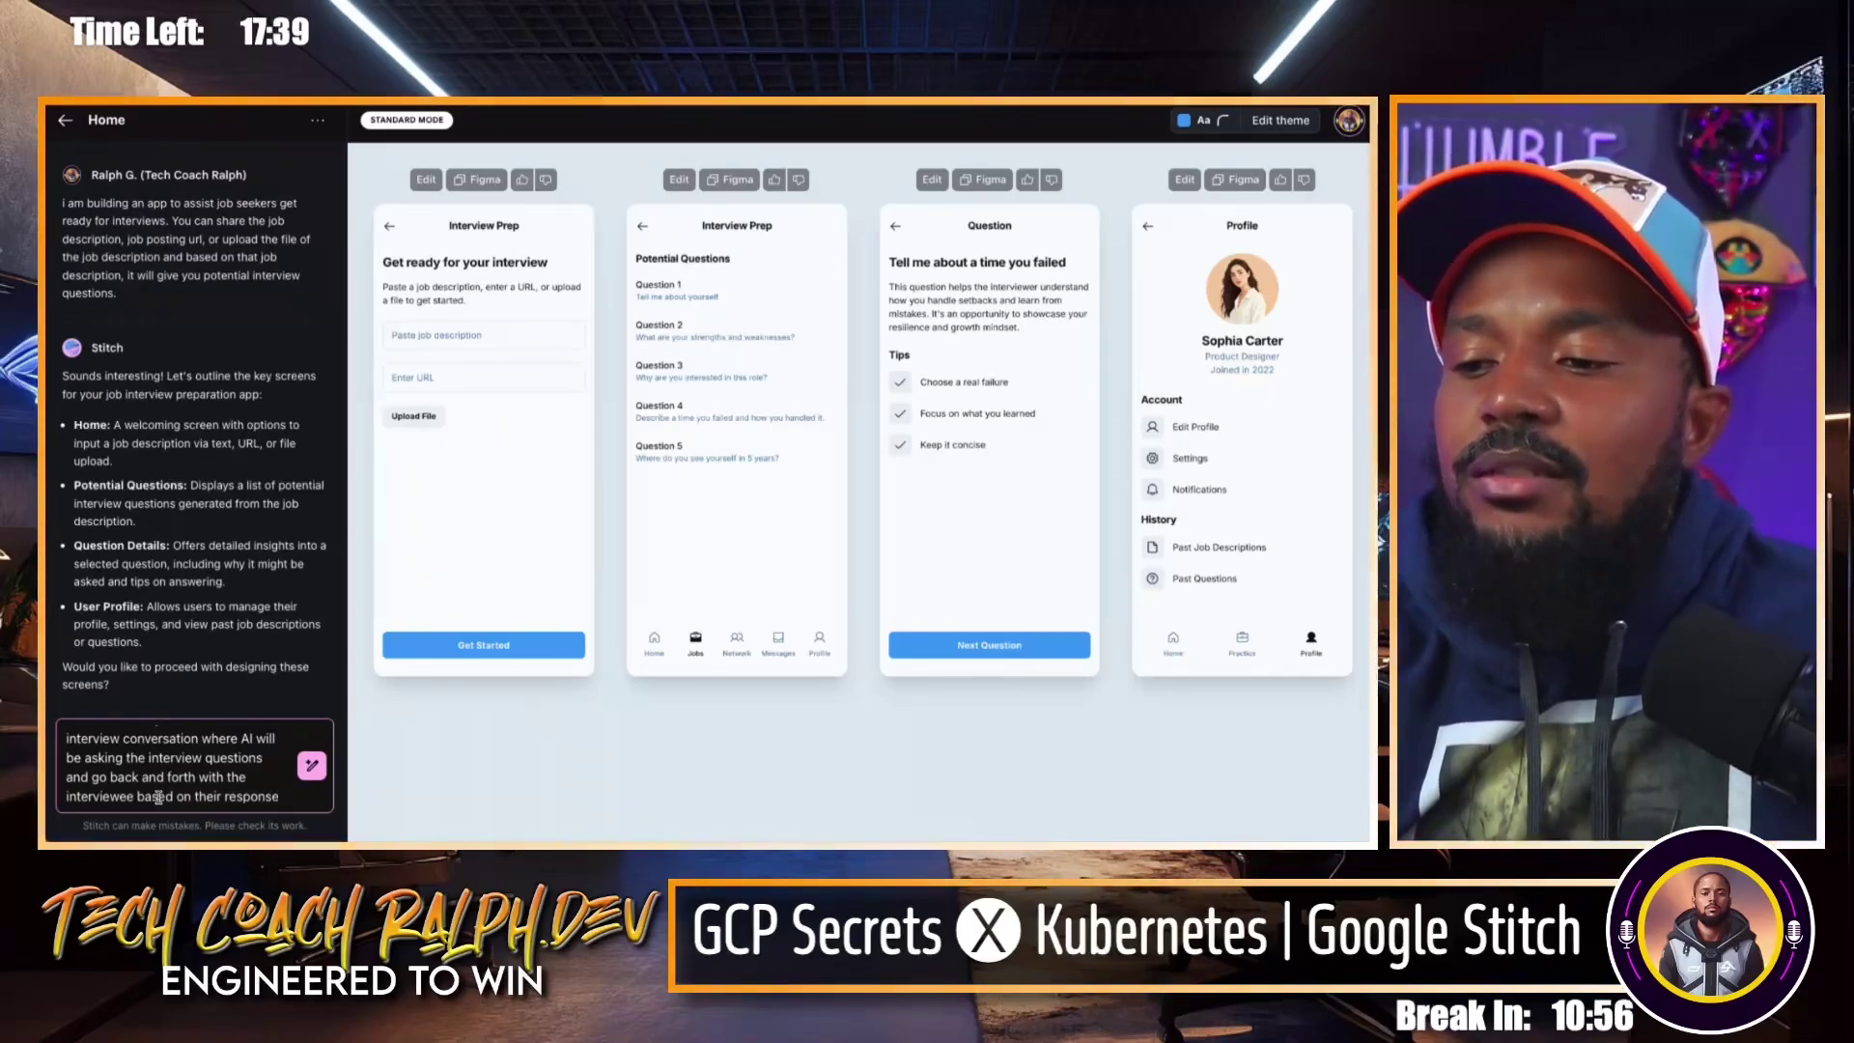
Finish the prompt with "before moving on to the next question" and submit it to Stitch.
text( before o)
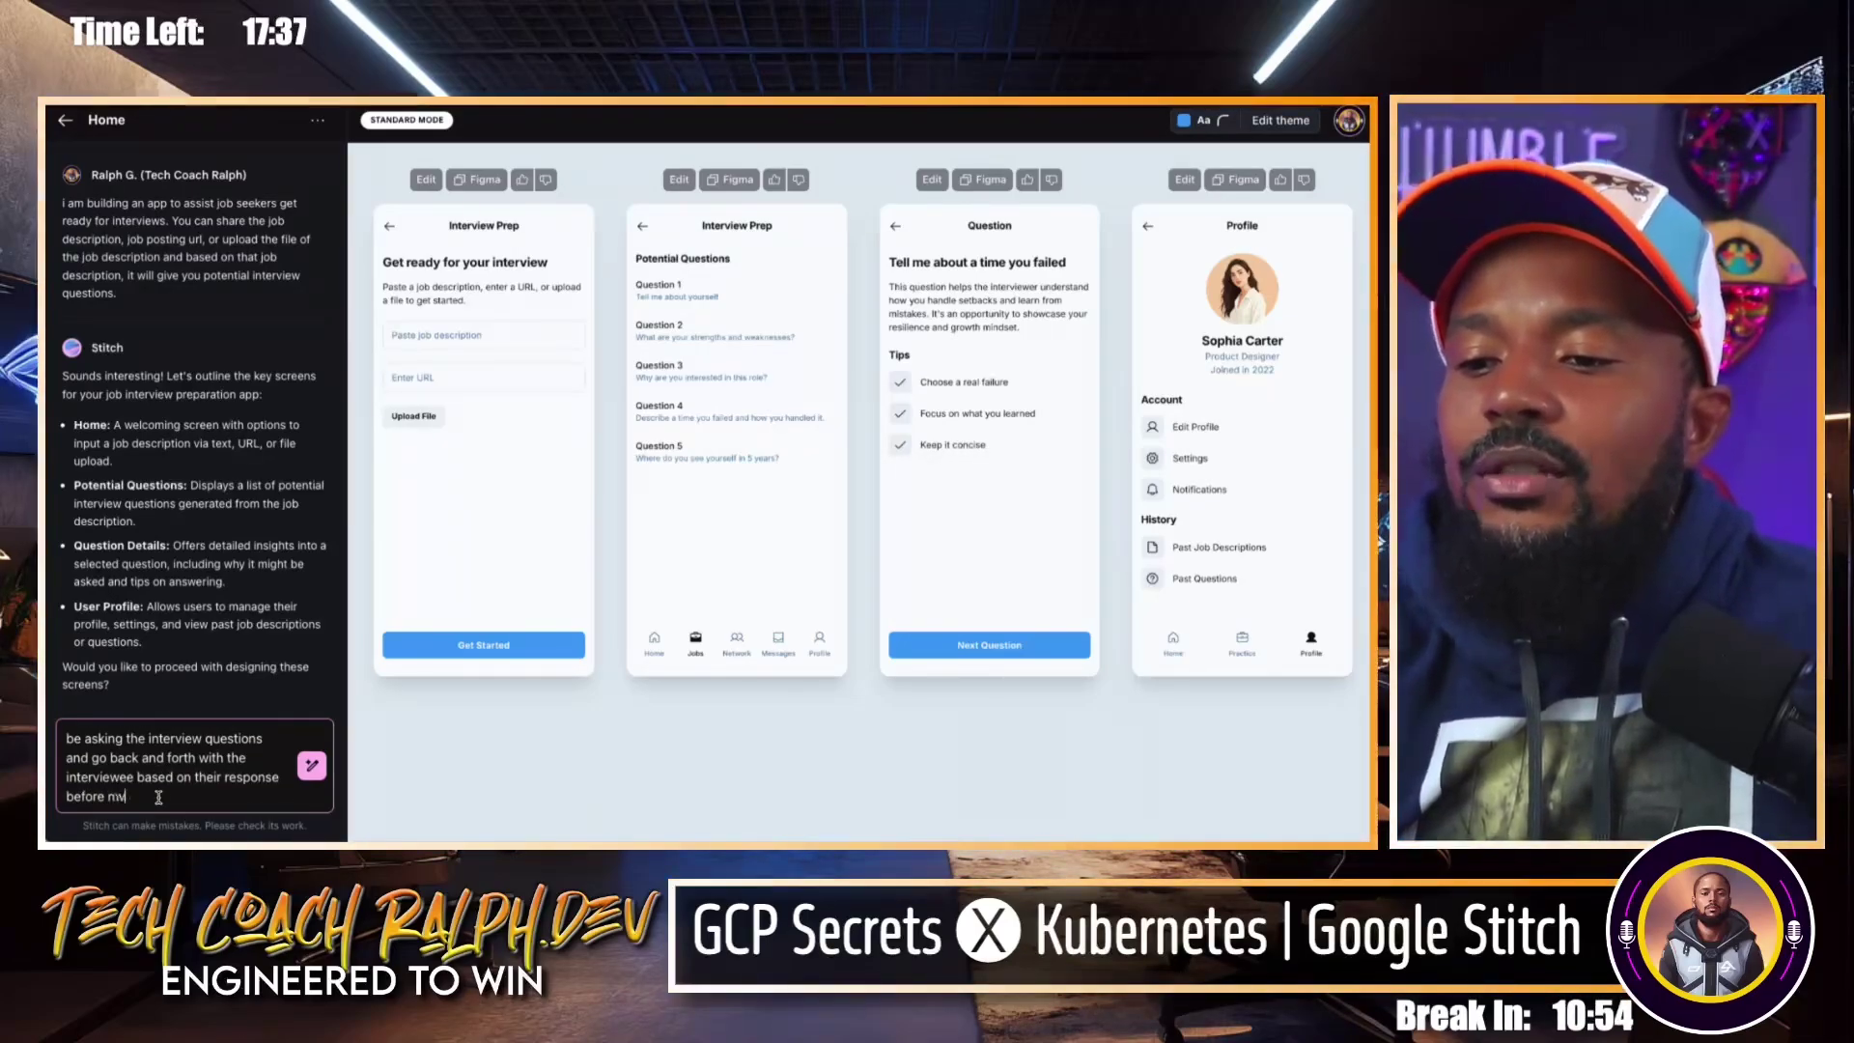
key(BackSpace)
text(oving on to th)
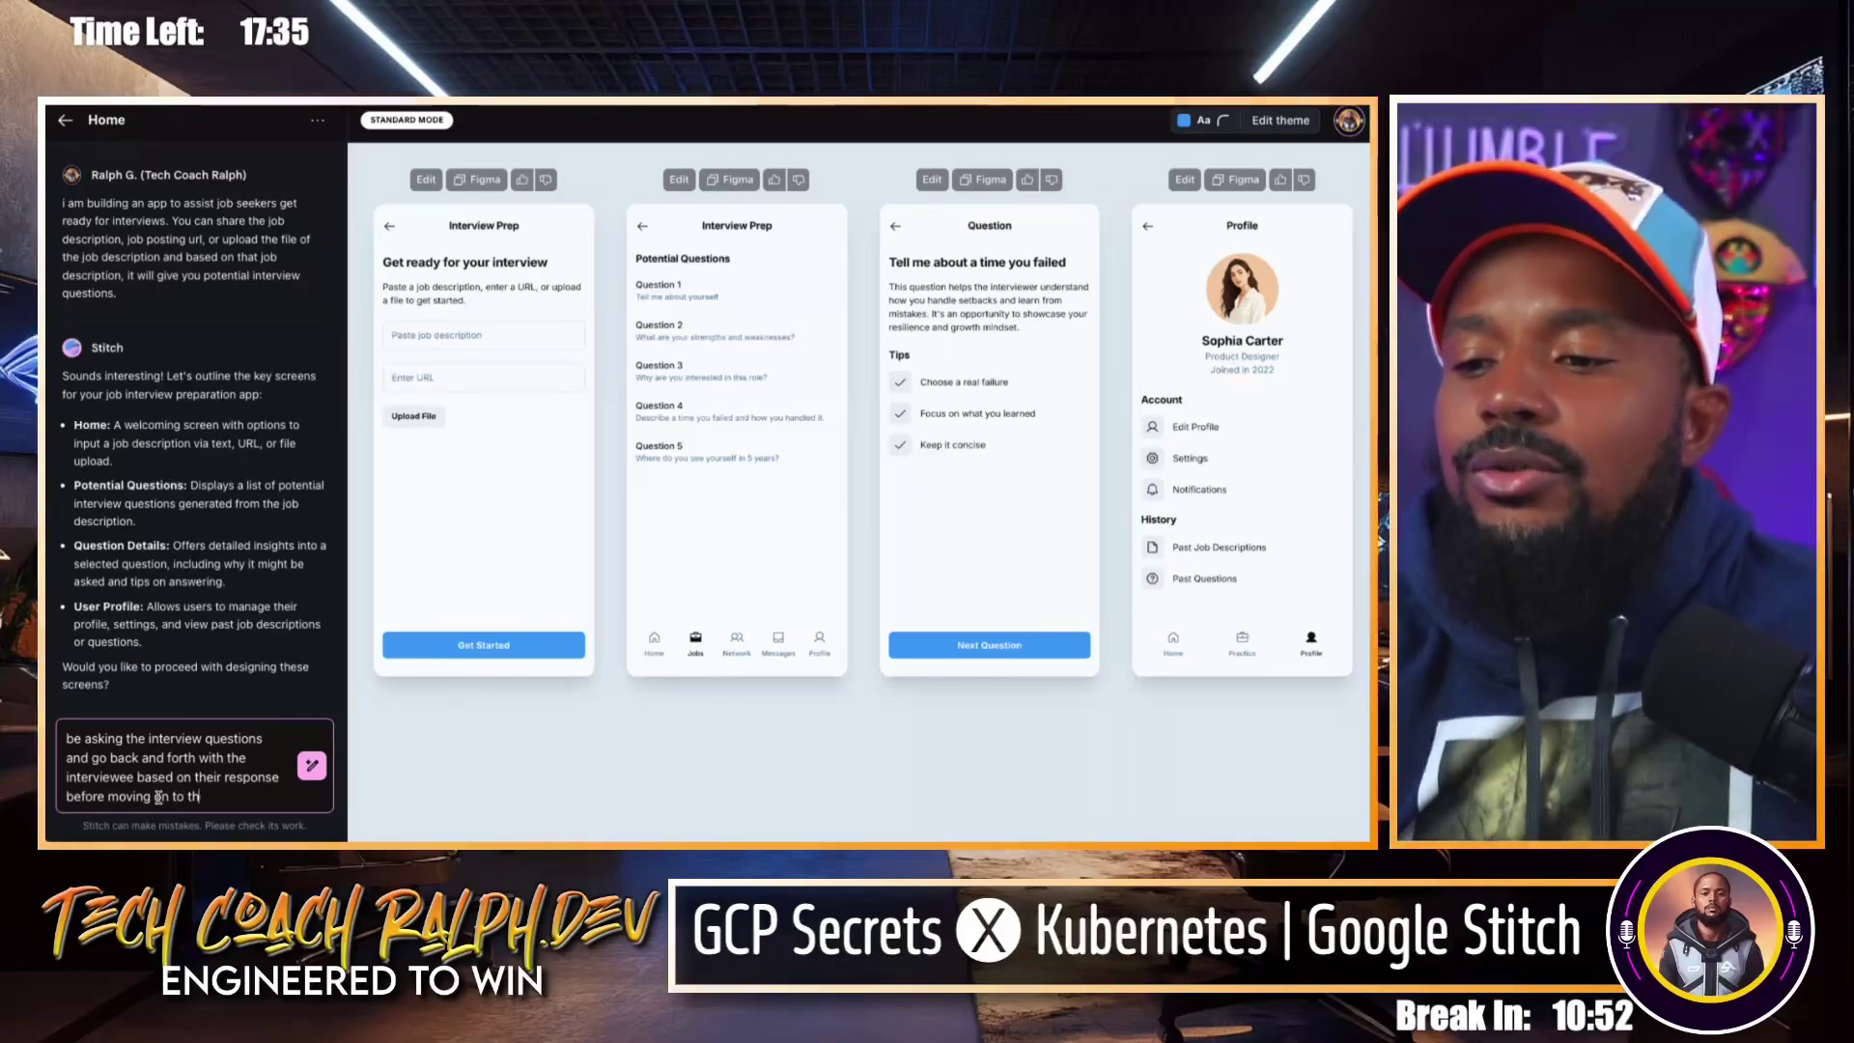
text(e next question)
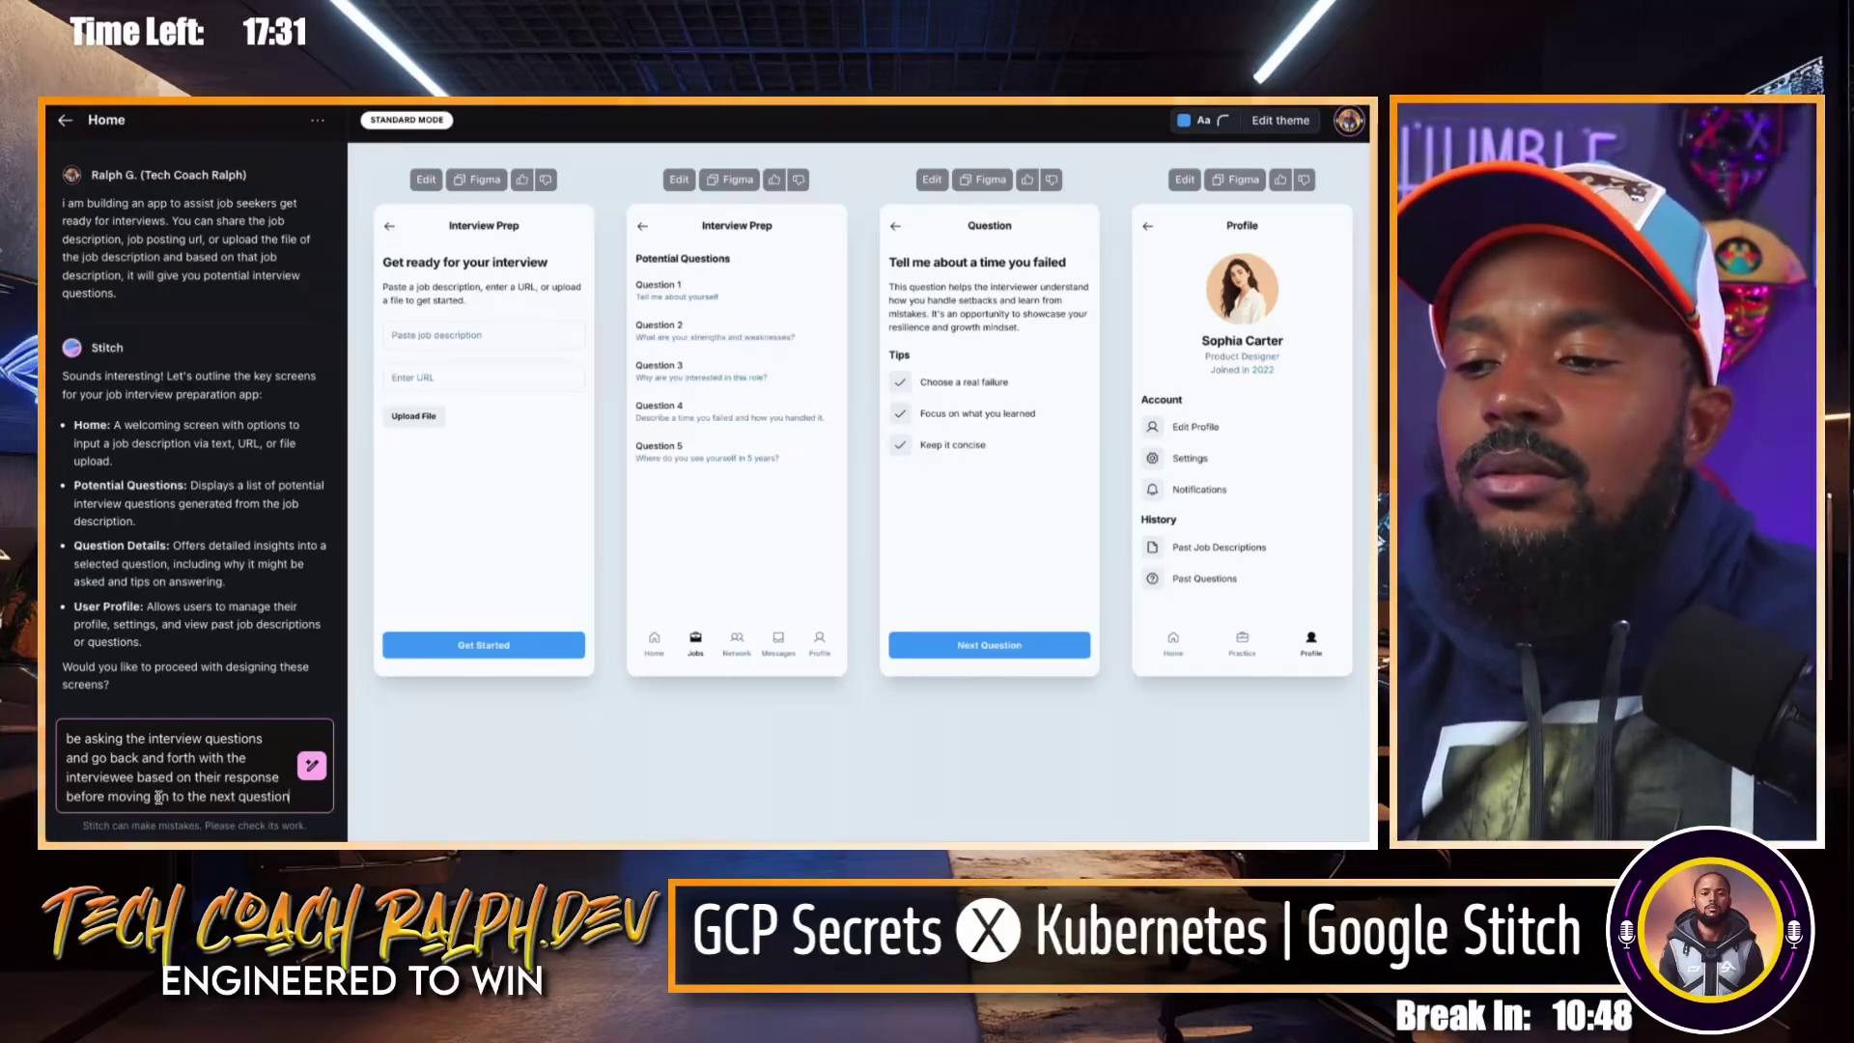
key(Return)
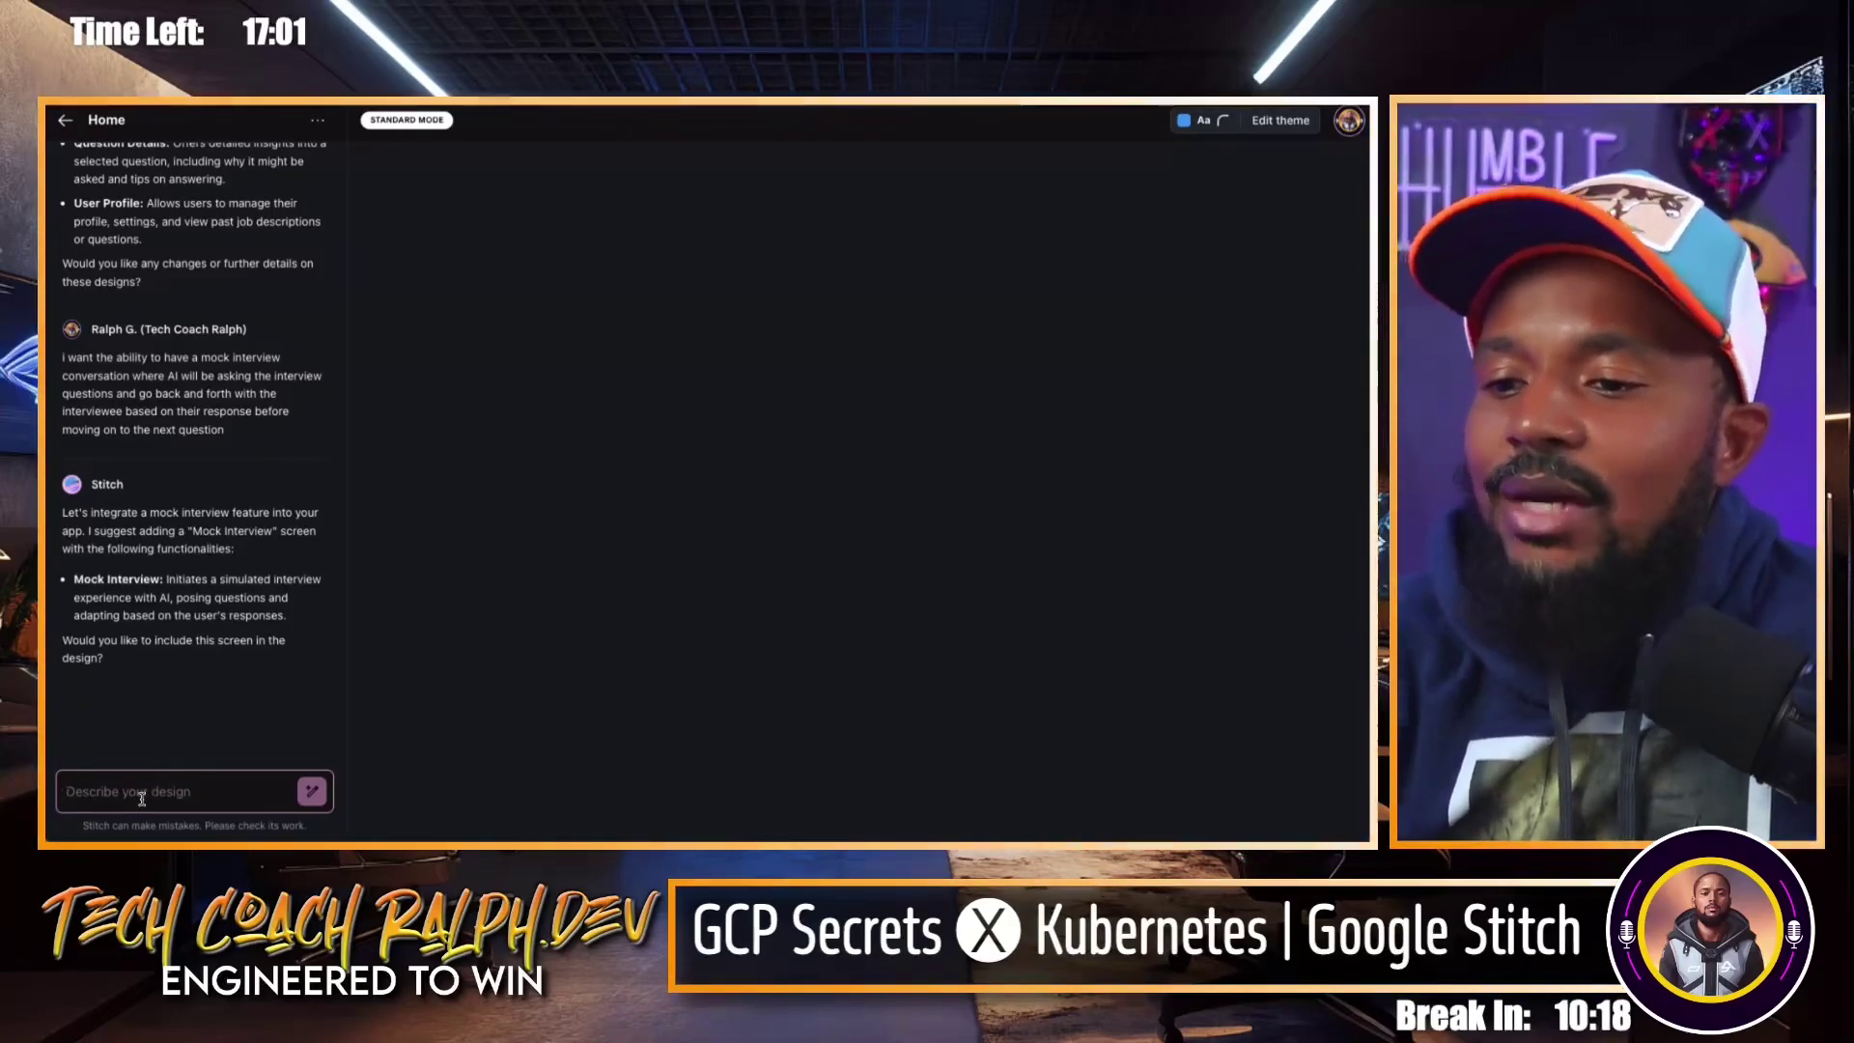
Reply "yes" to including the Mock Interview screen in the design and preview the generated screen.
key(Return)
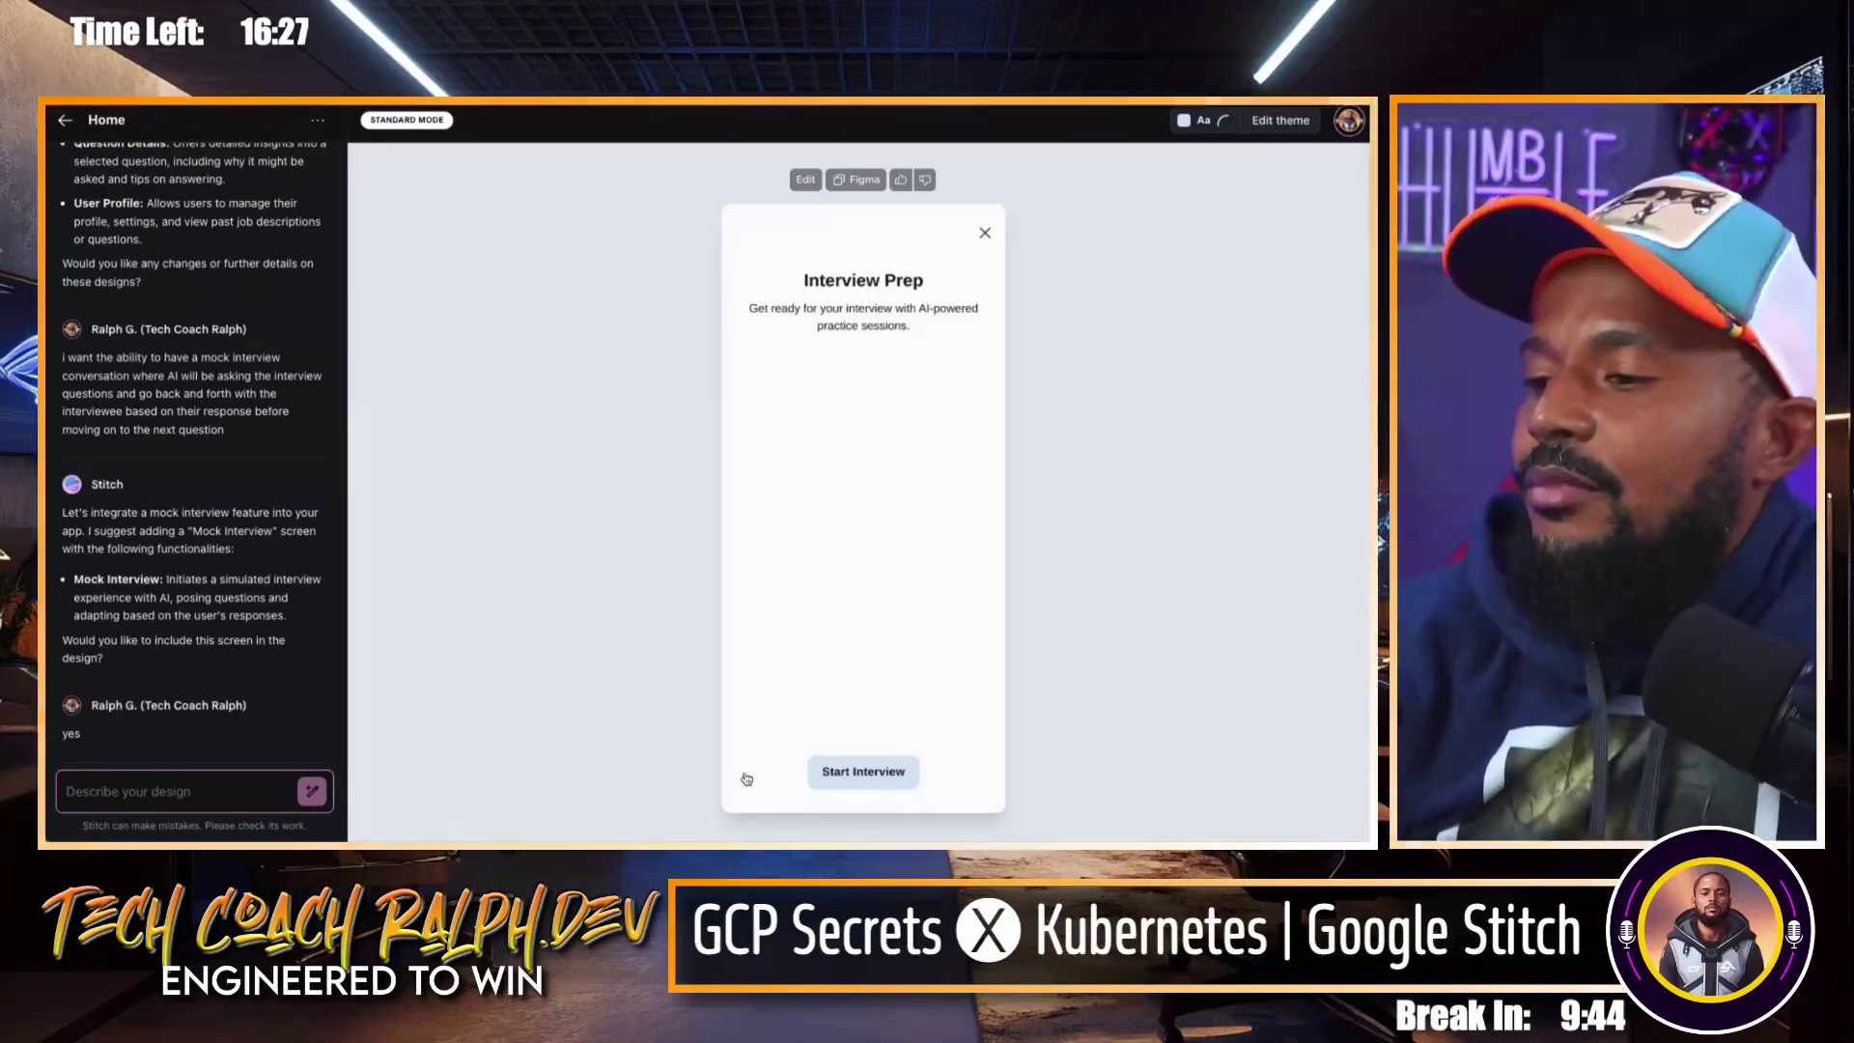
click(849, 785)
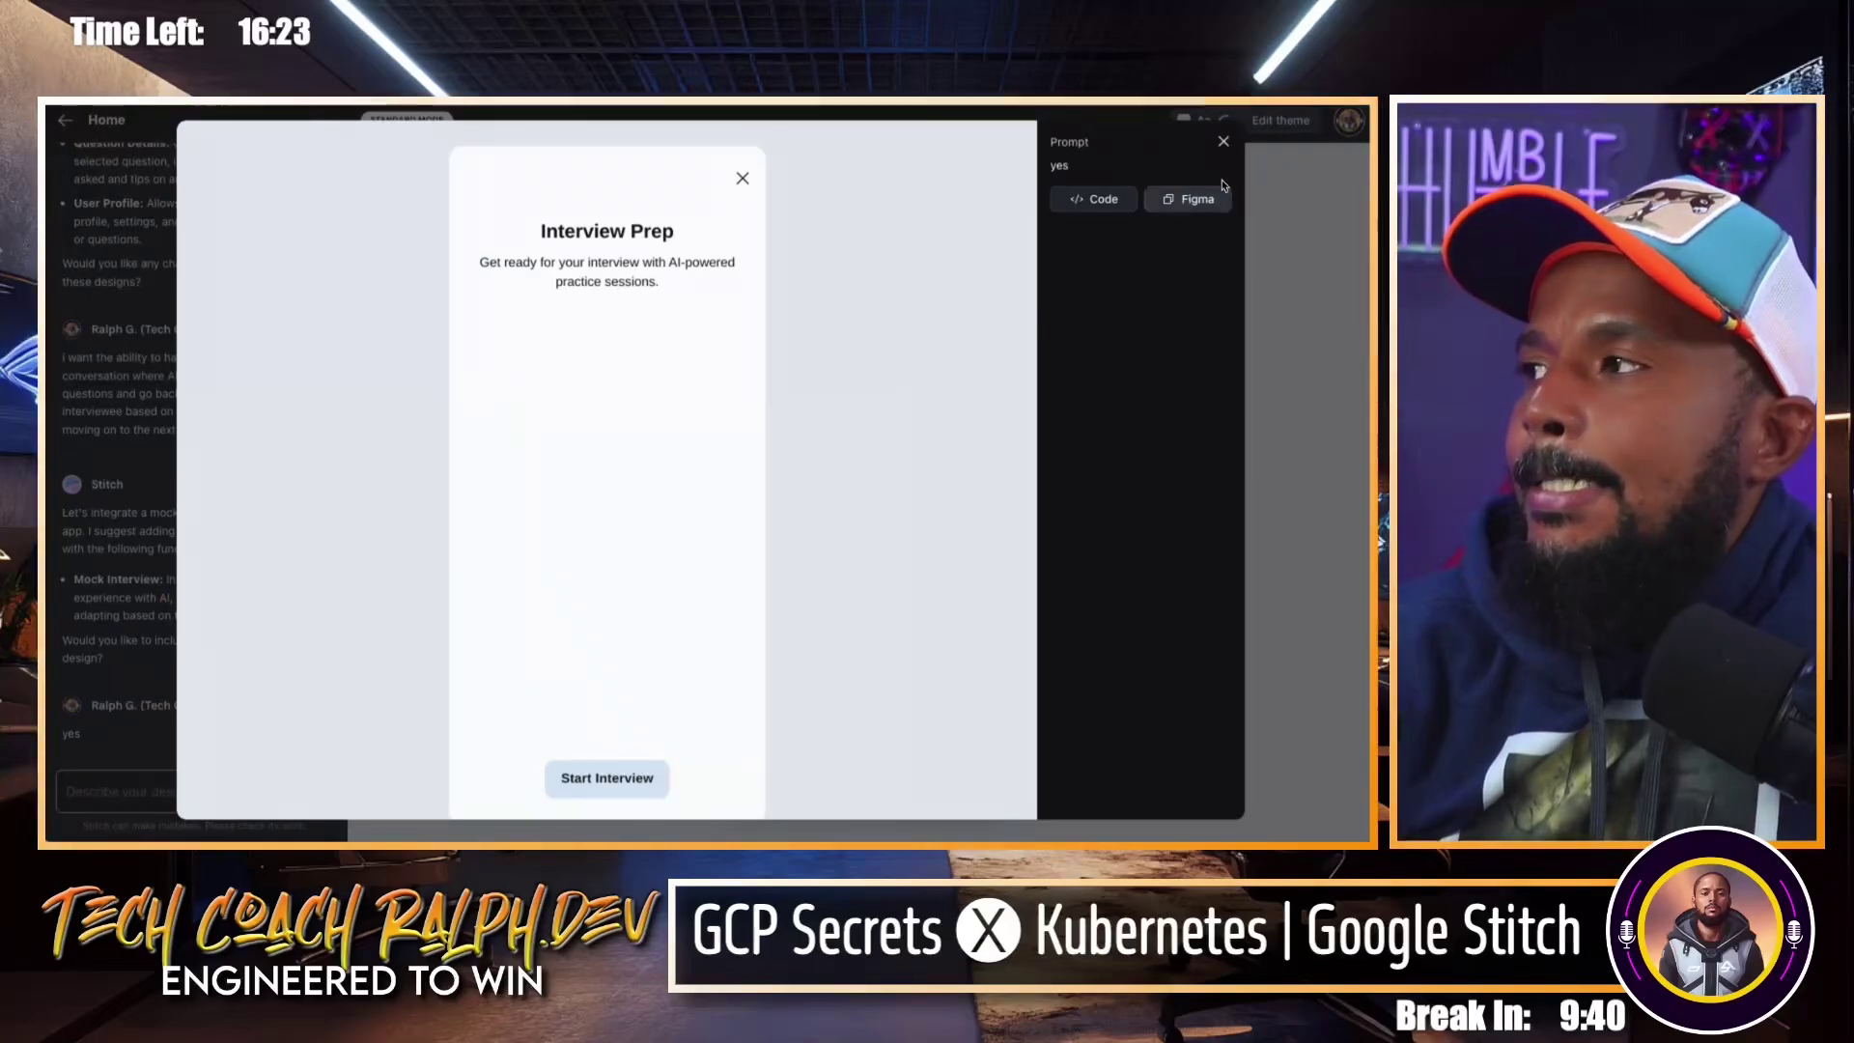
click(1223, 142)
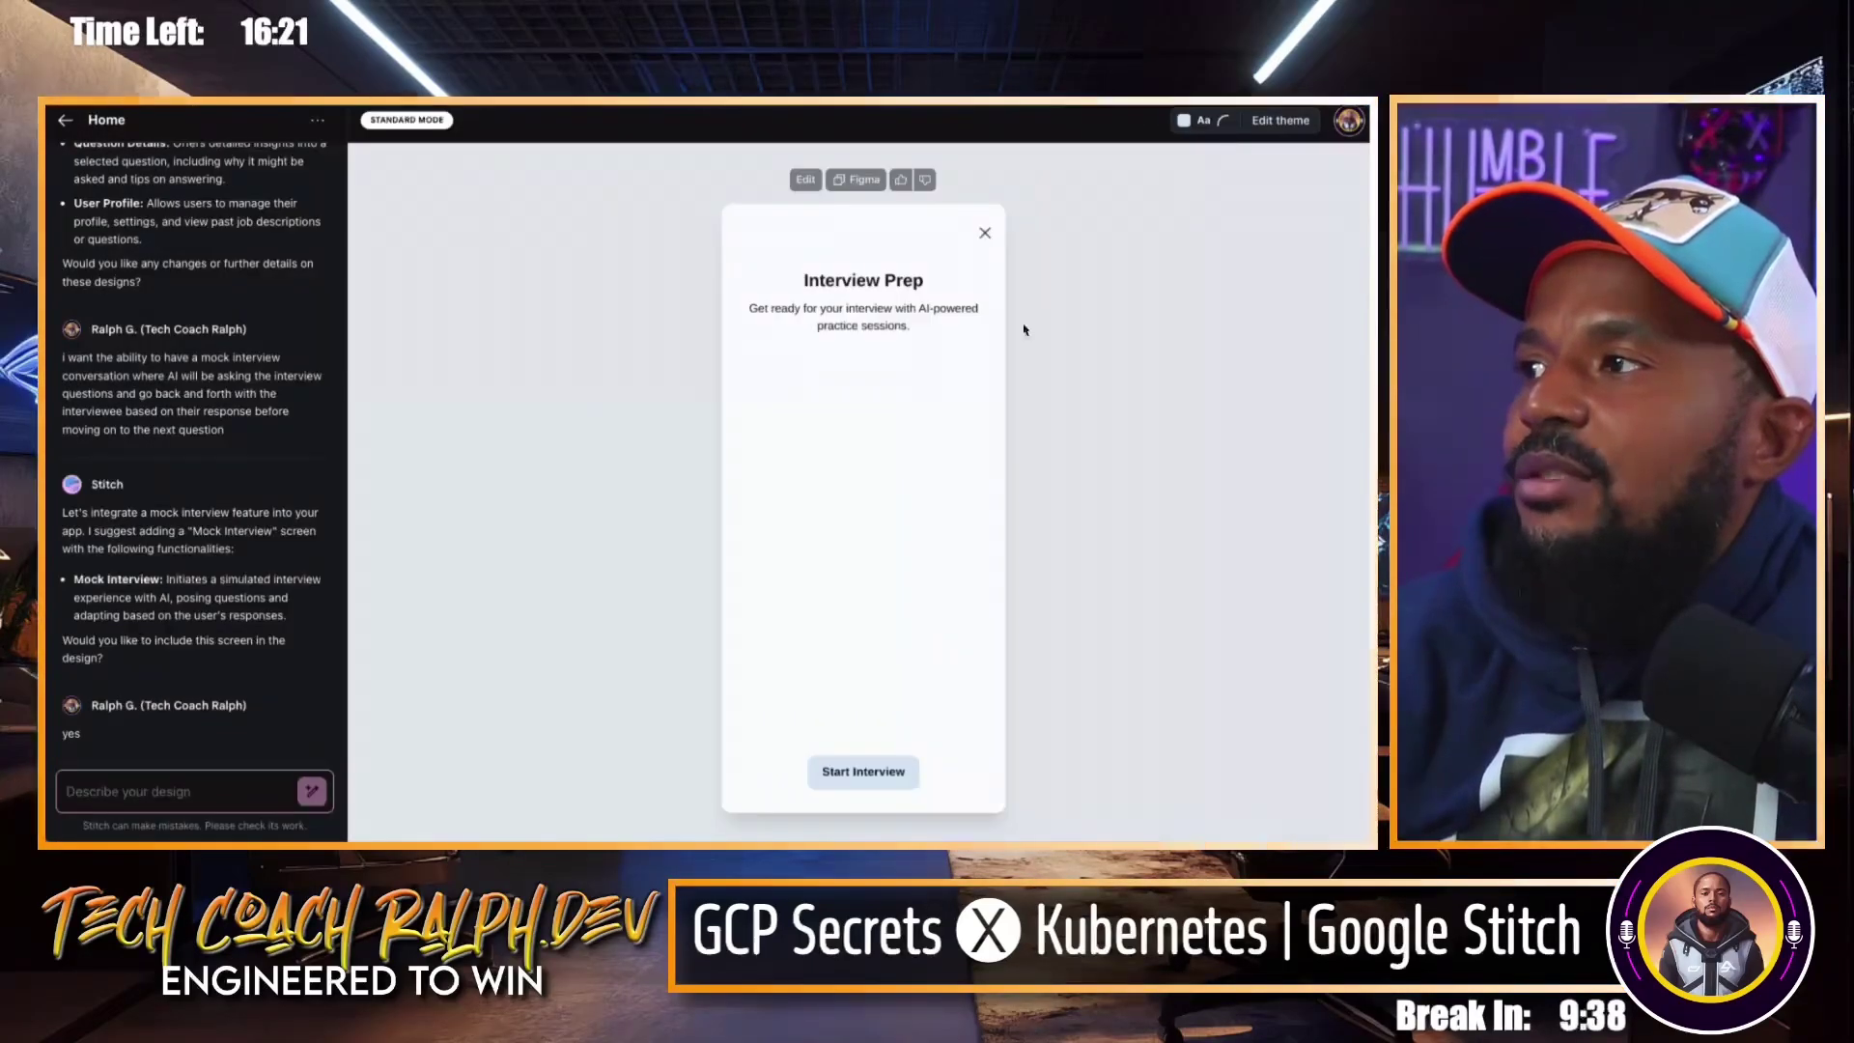
Go back to the earlier generated designs and preview the Potential Questions screen.
scroll(85, 577, up, 10)
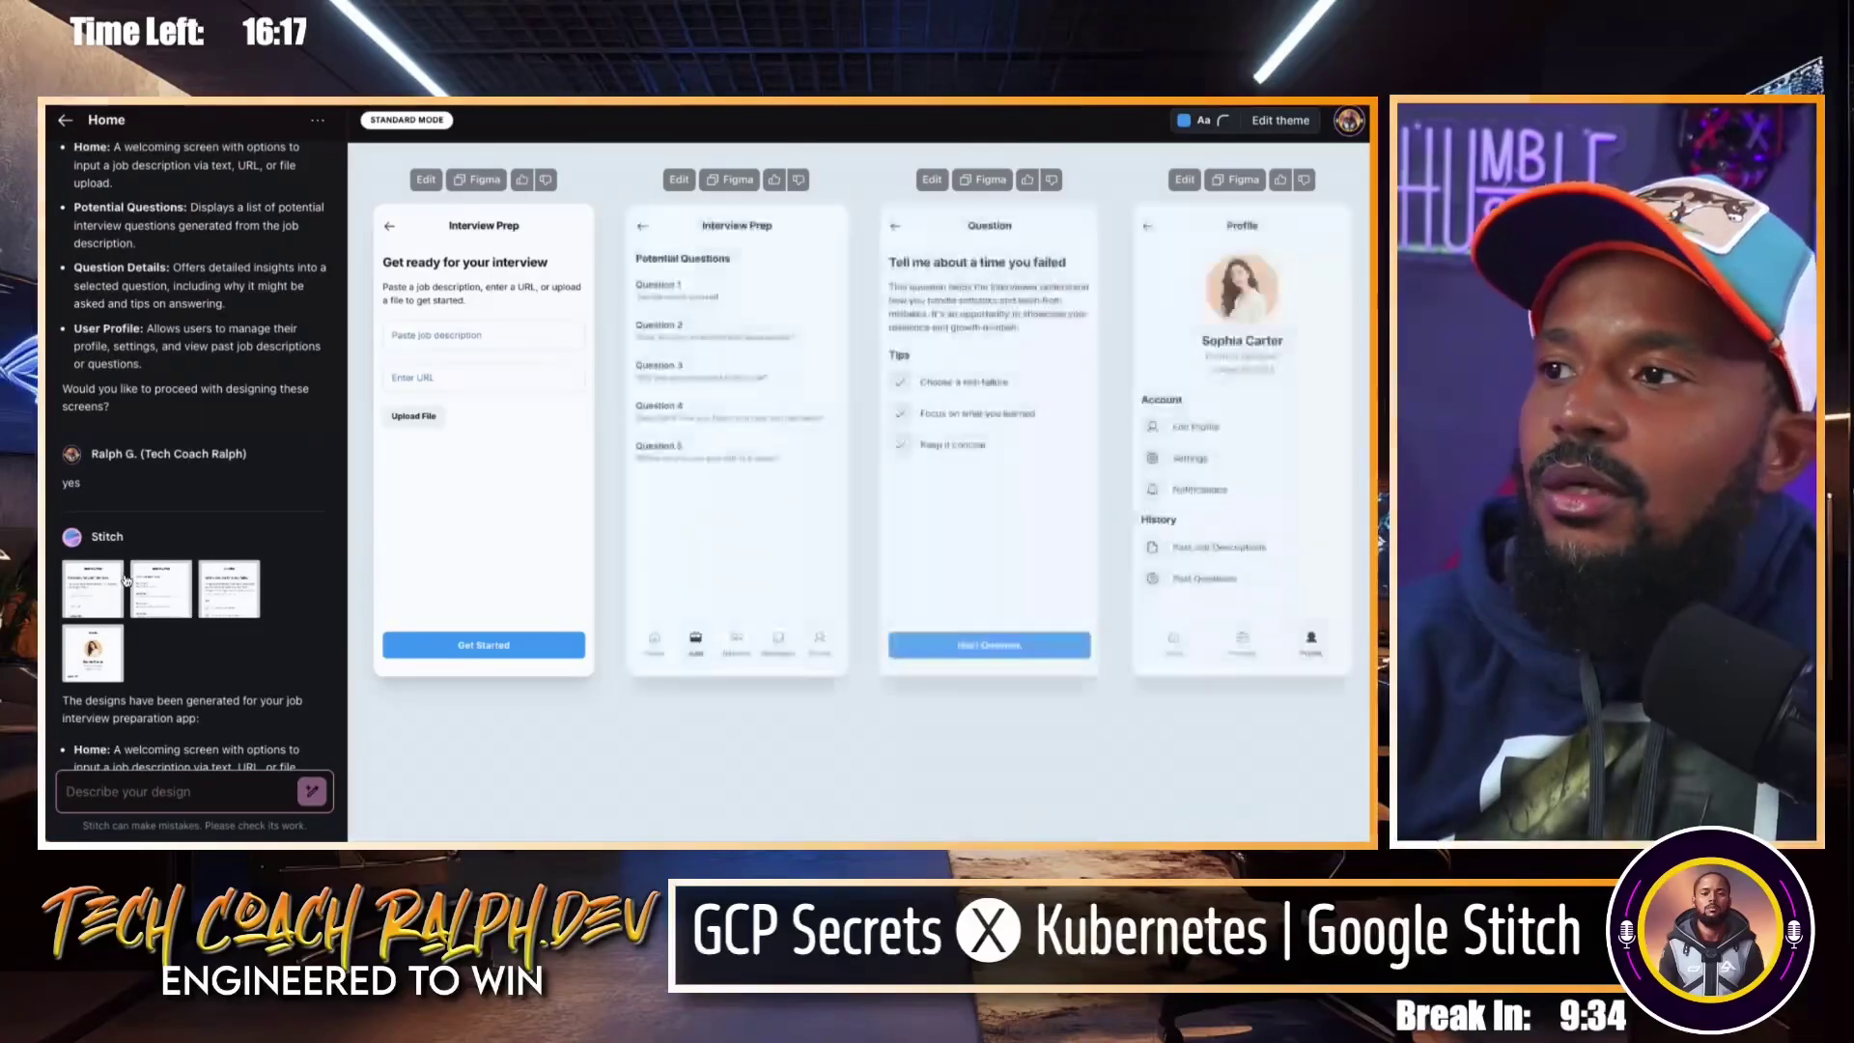
click(179, 598)
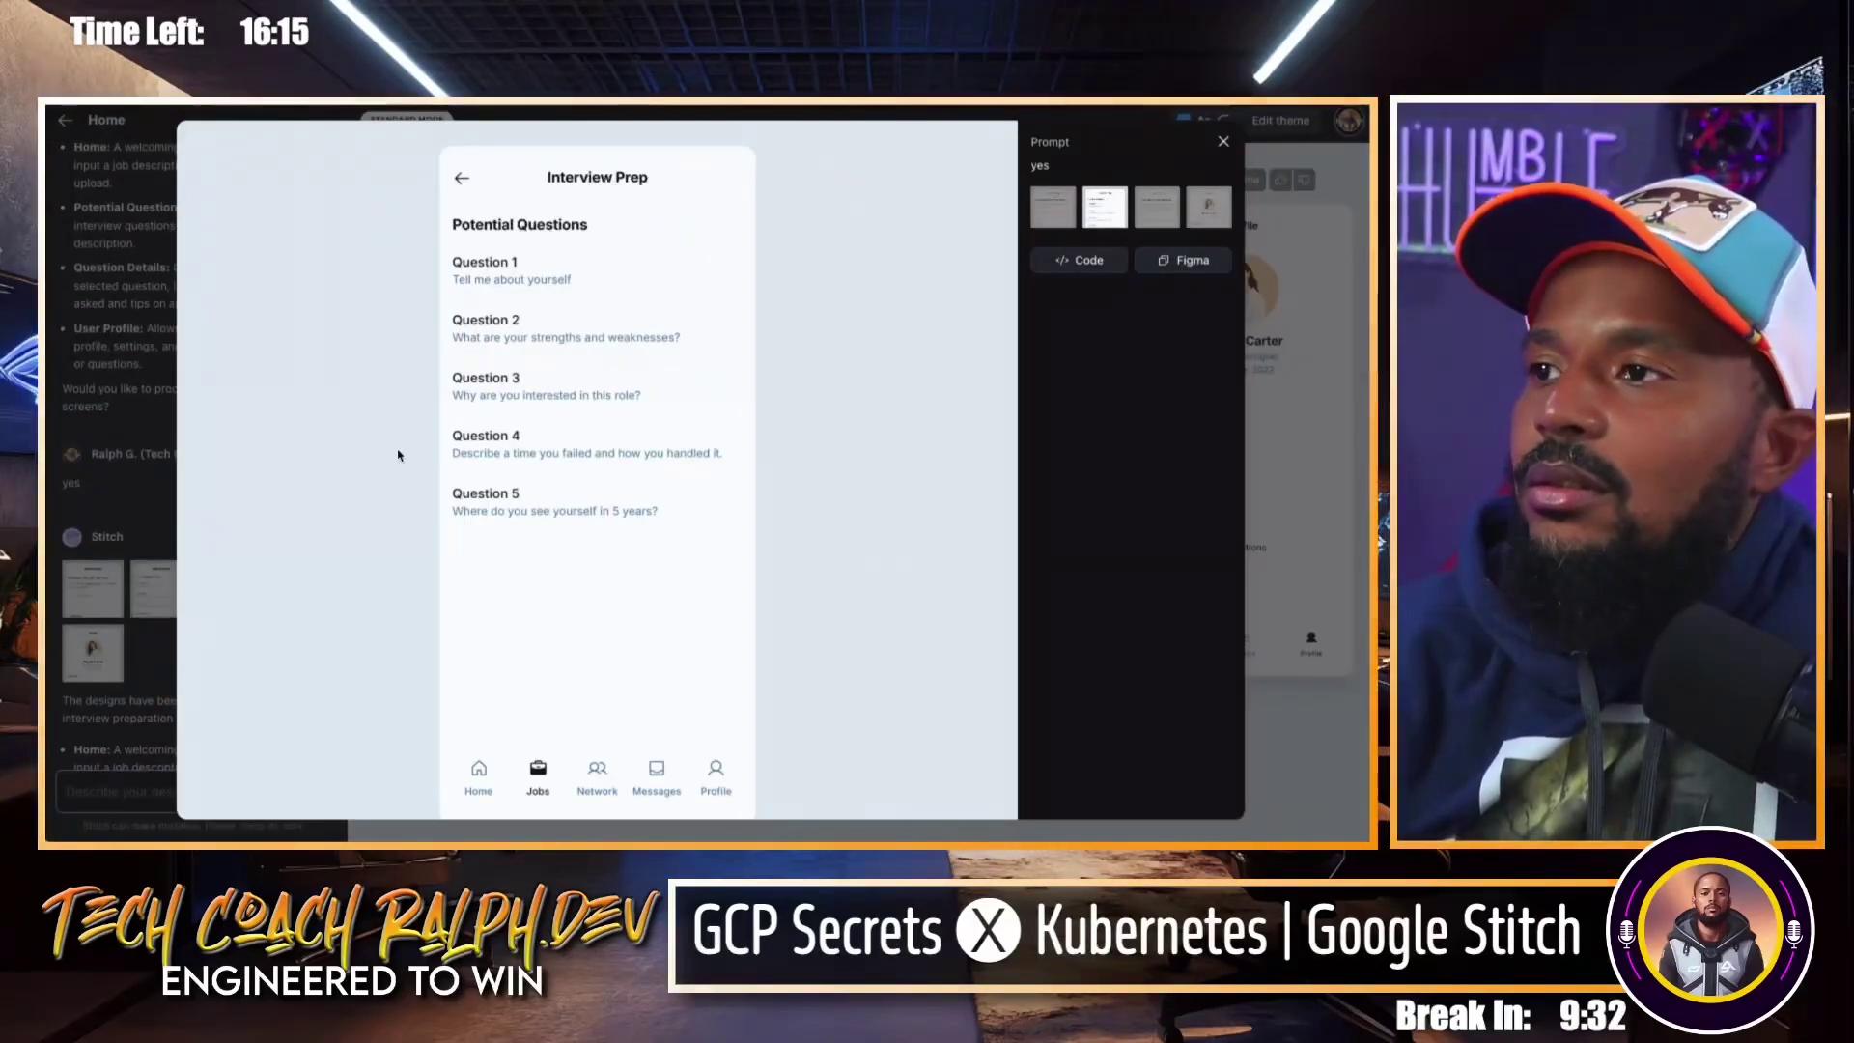
key(Escape)
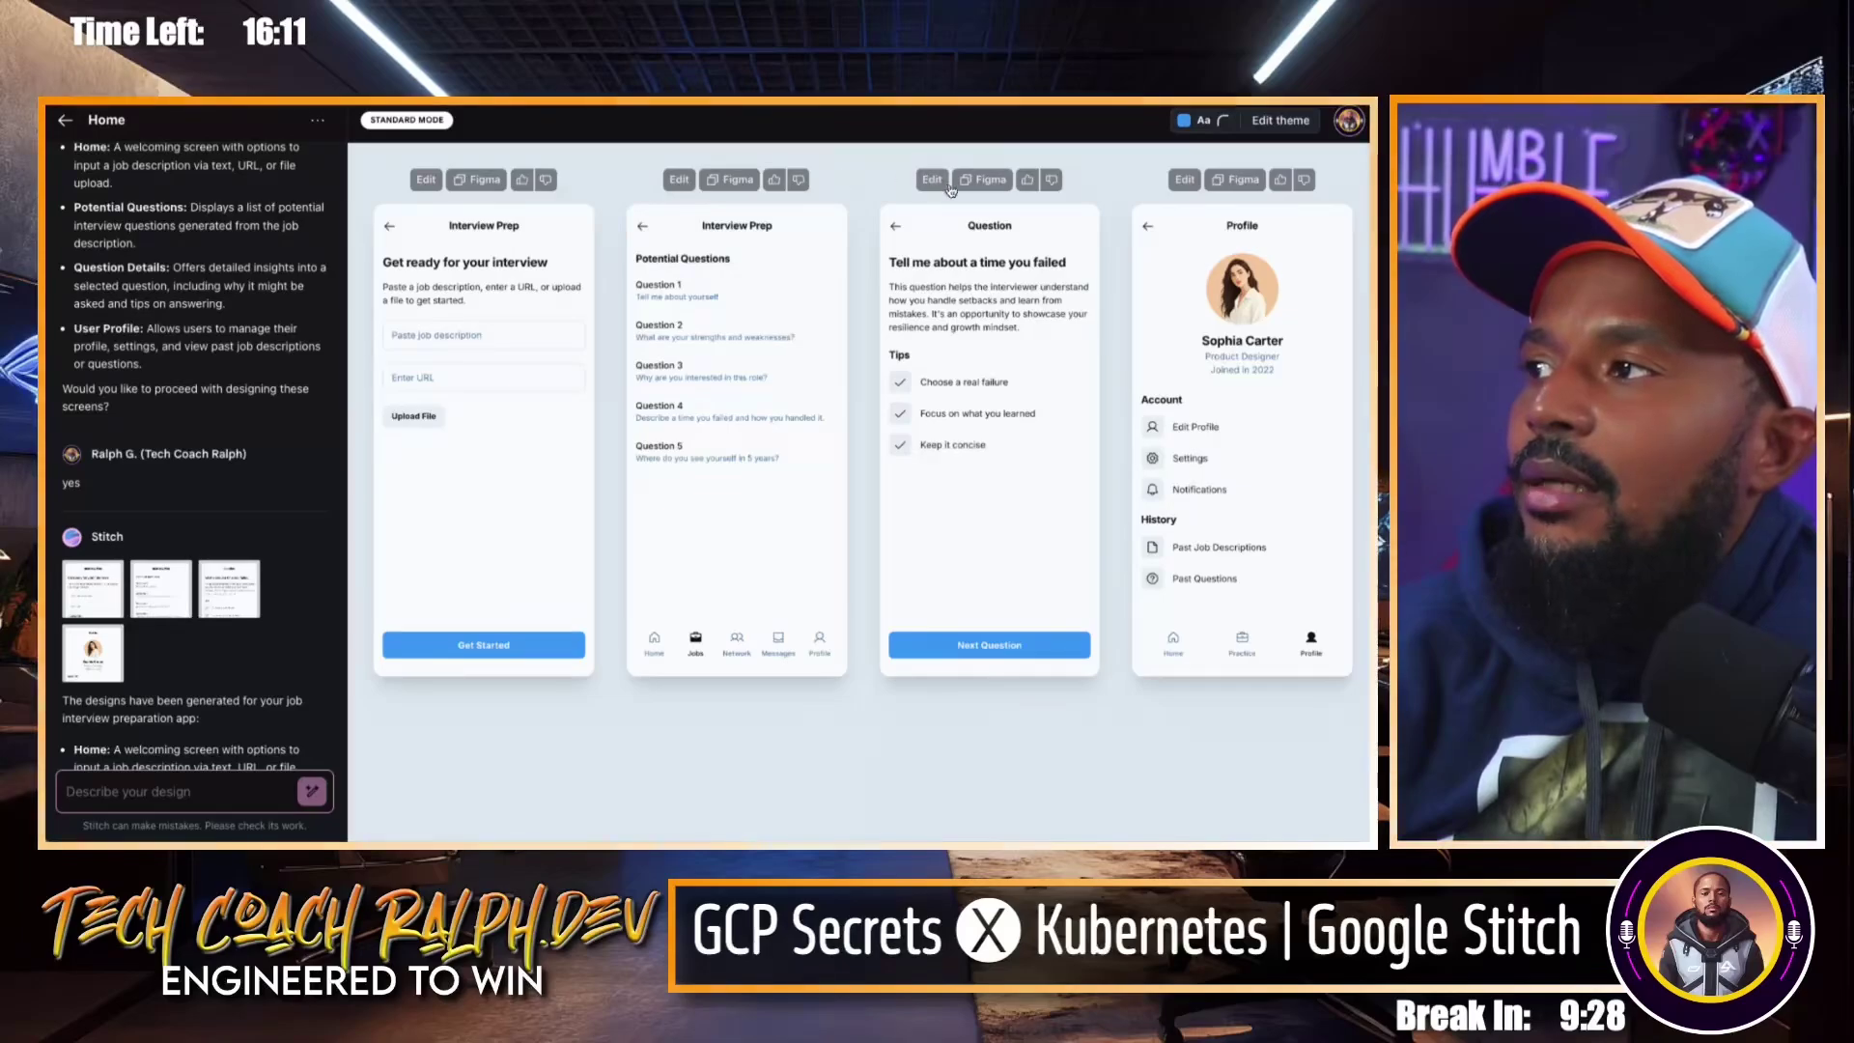
click(808, 247)
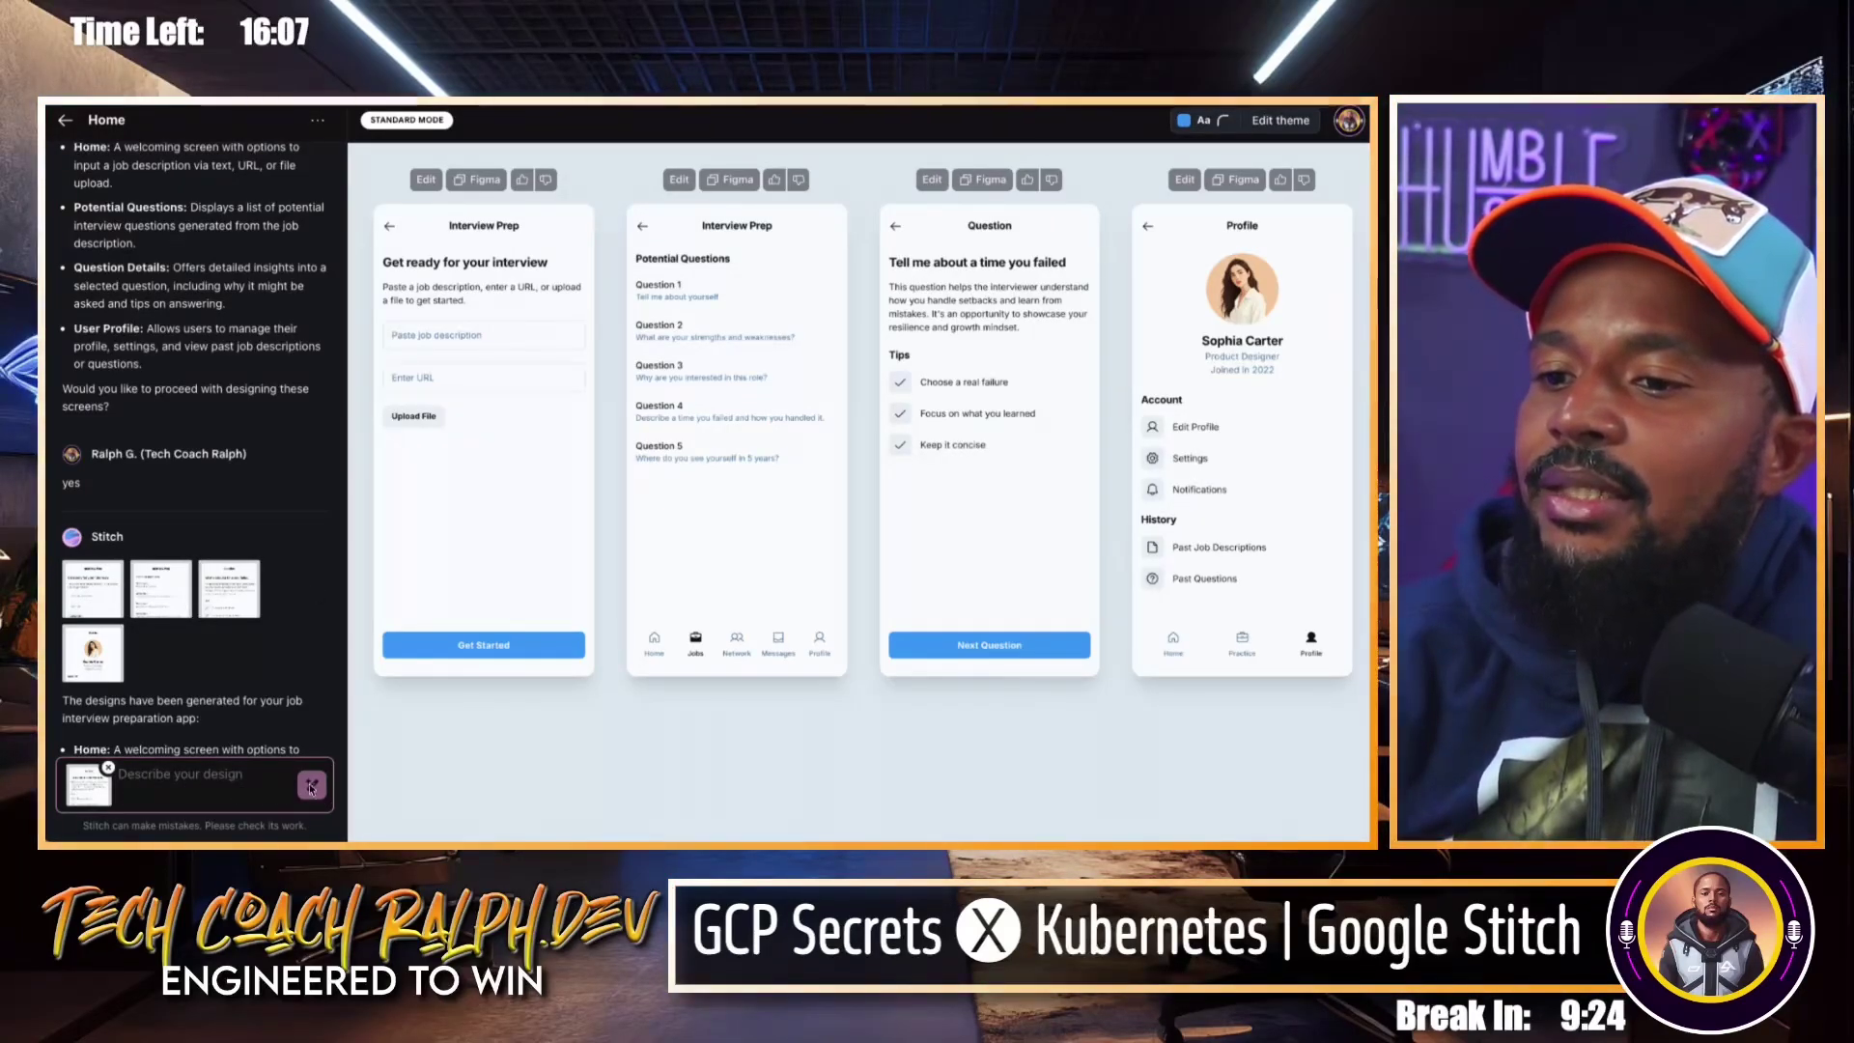
click(662, 666)
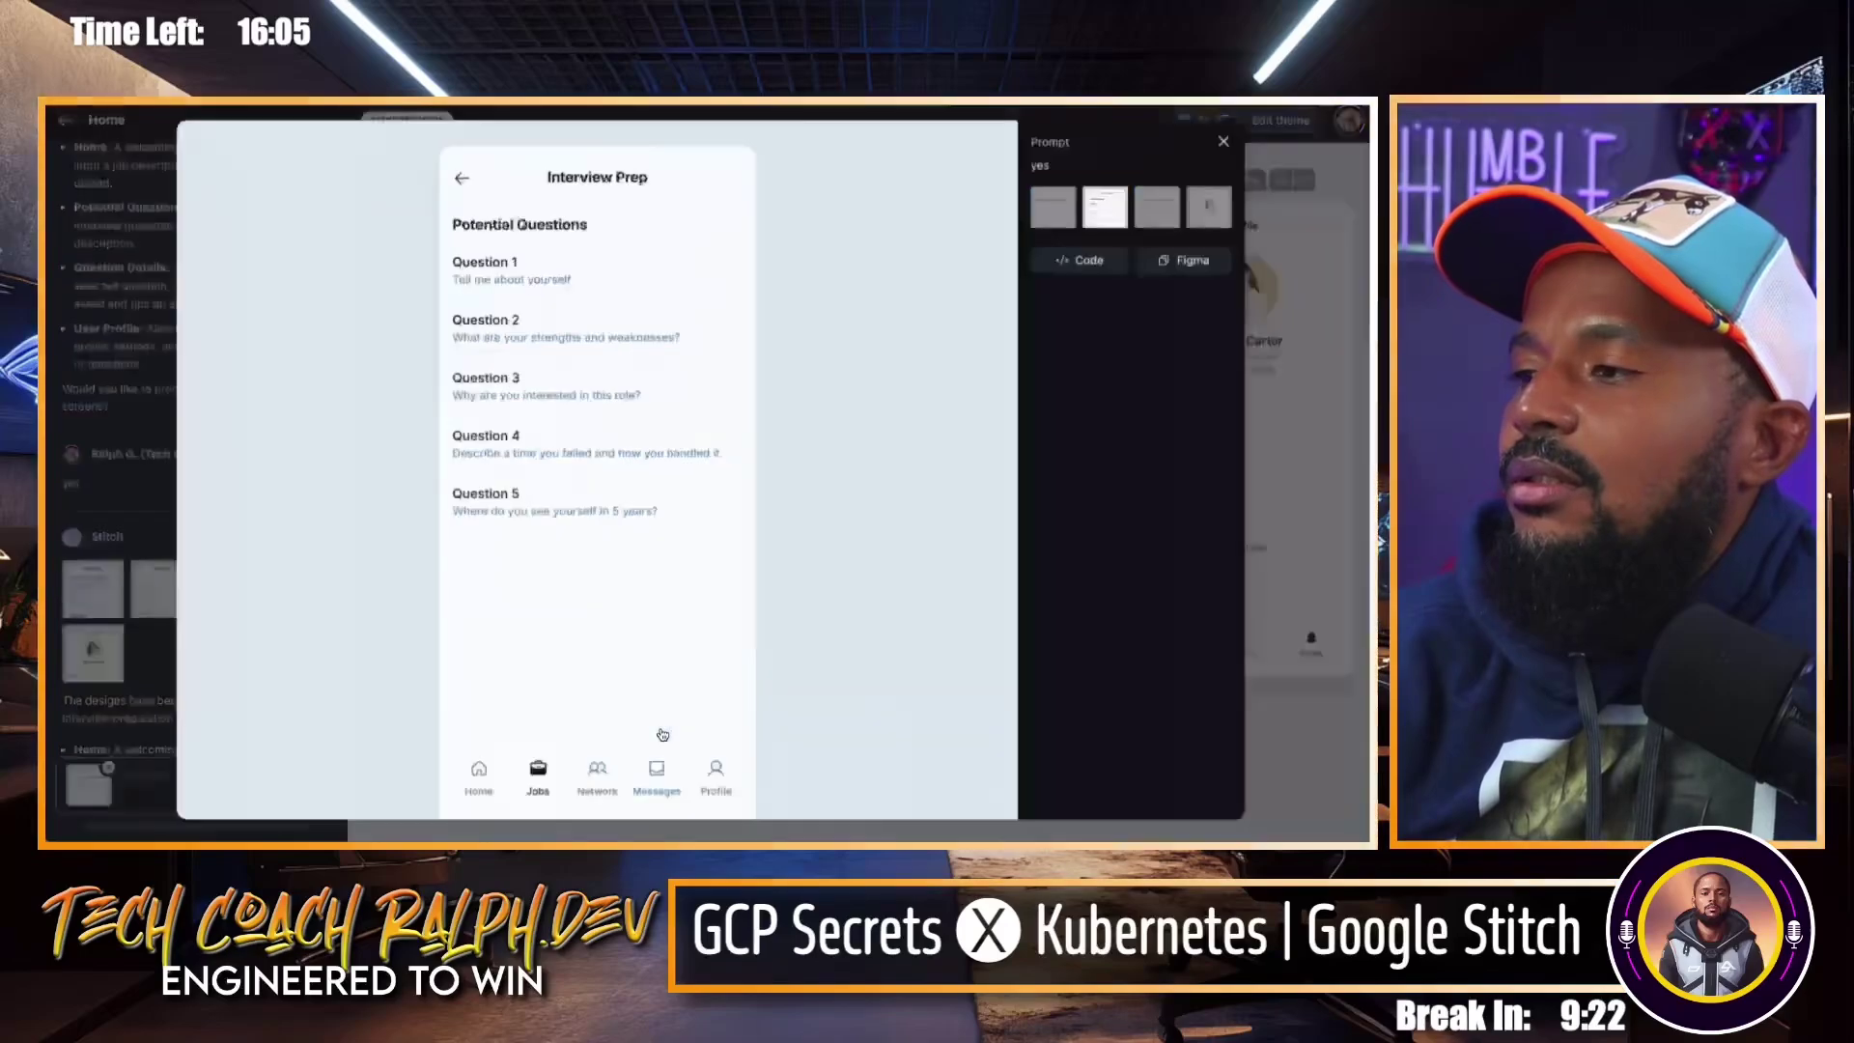
click(1226, 141)
scroll(73, 500, down, 10)
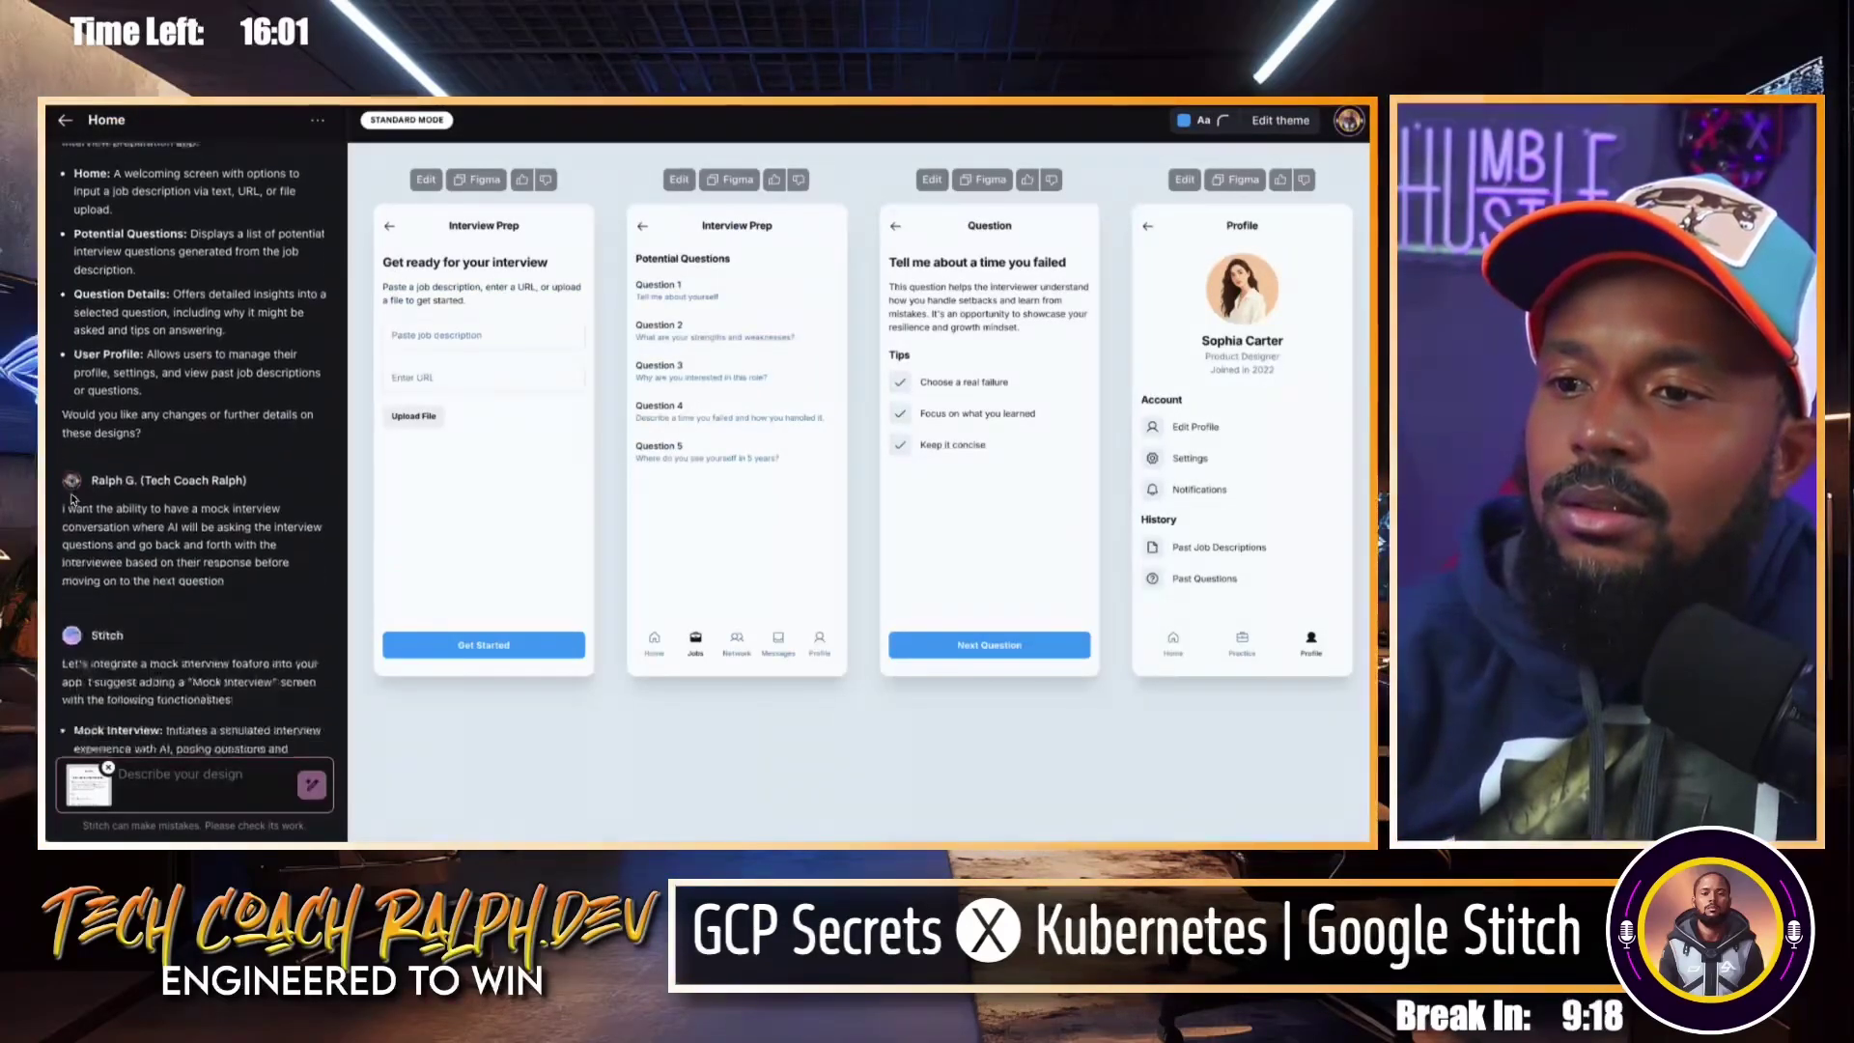
scroll(73, 499, down, 5)
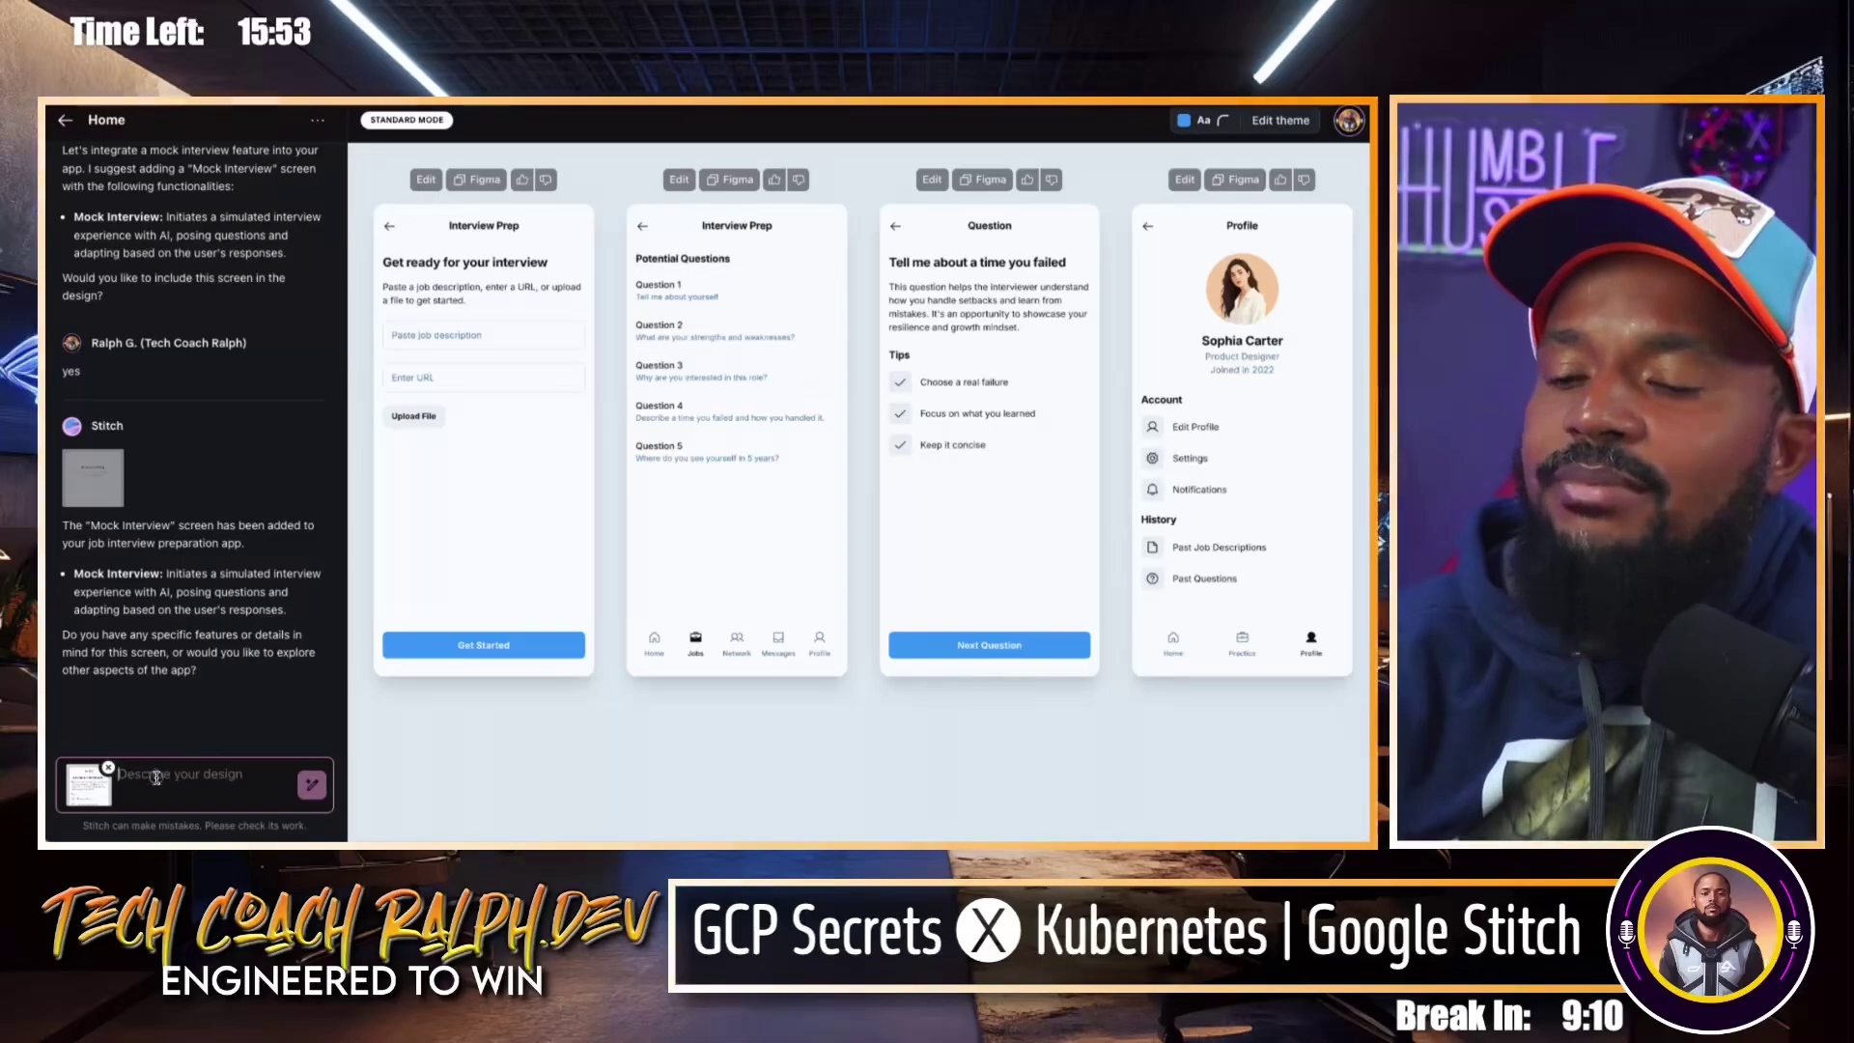
click(110, 767)
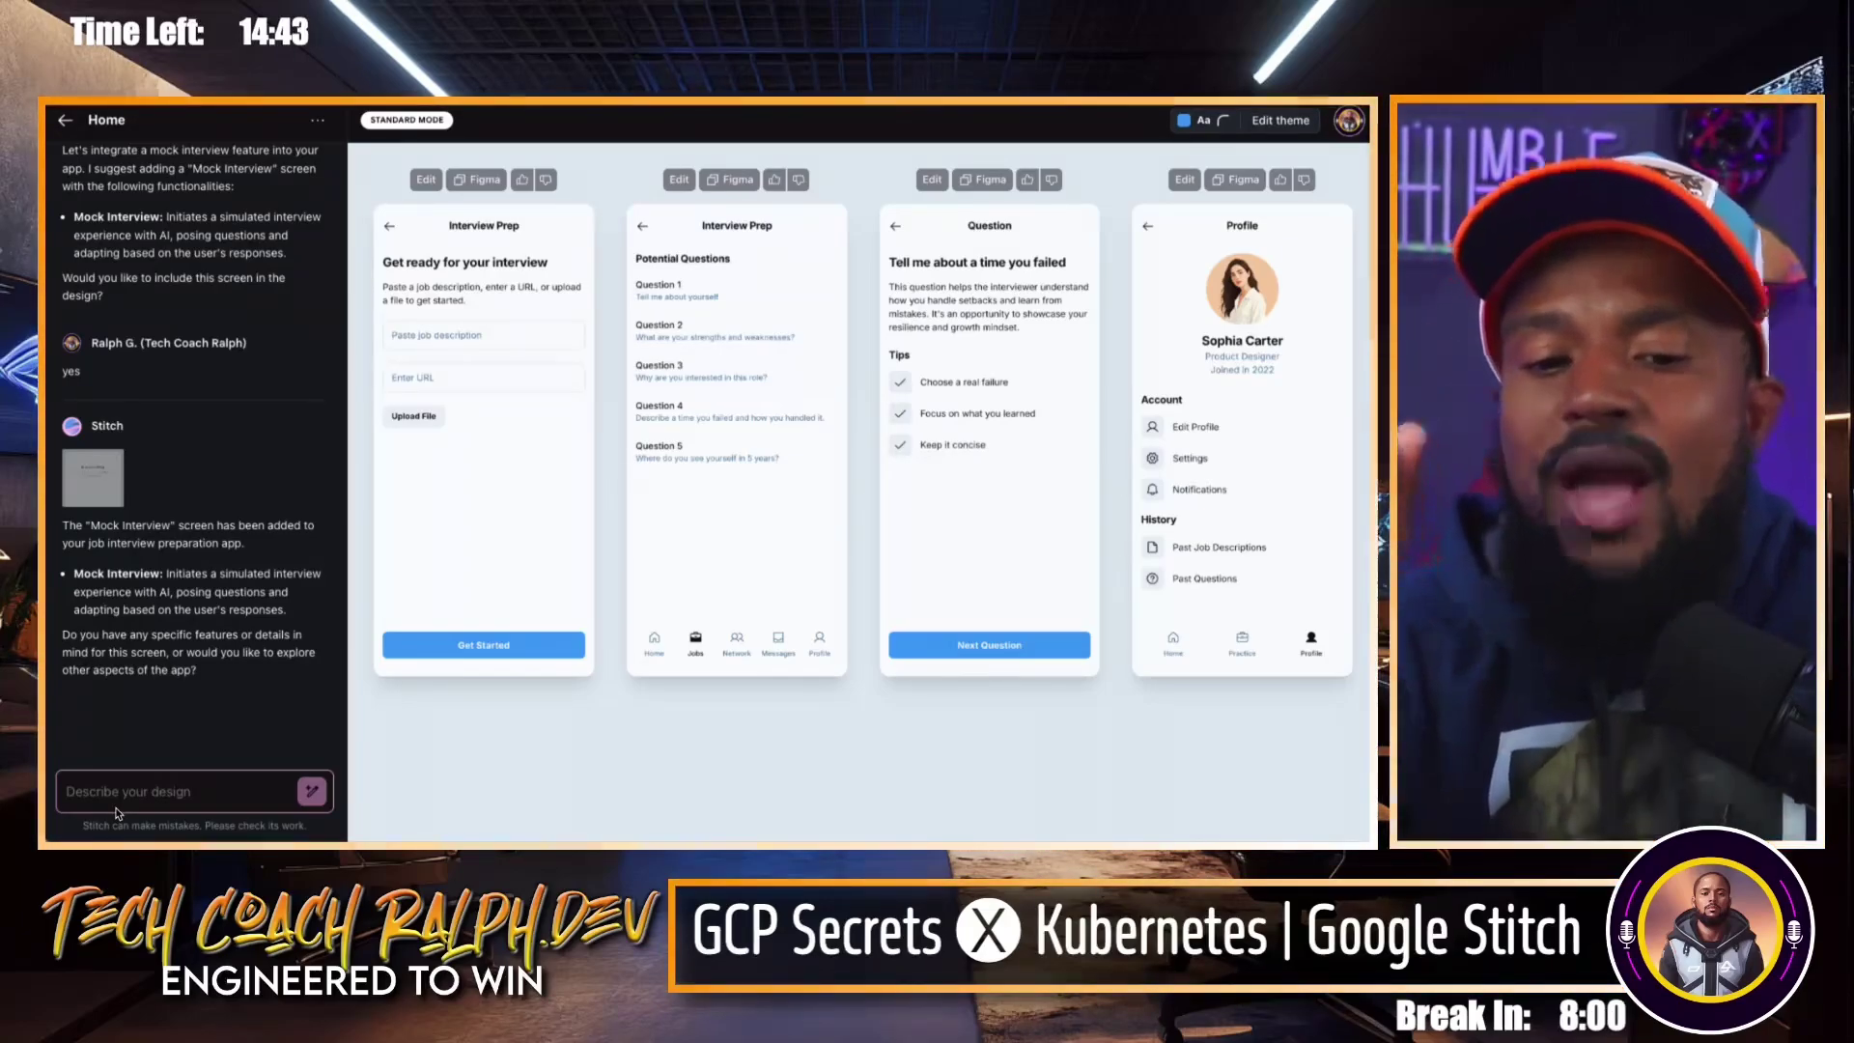
Start a new design prompt reading "if a technical project was requested for the interview, i want the app to".
click(124, 794)
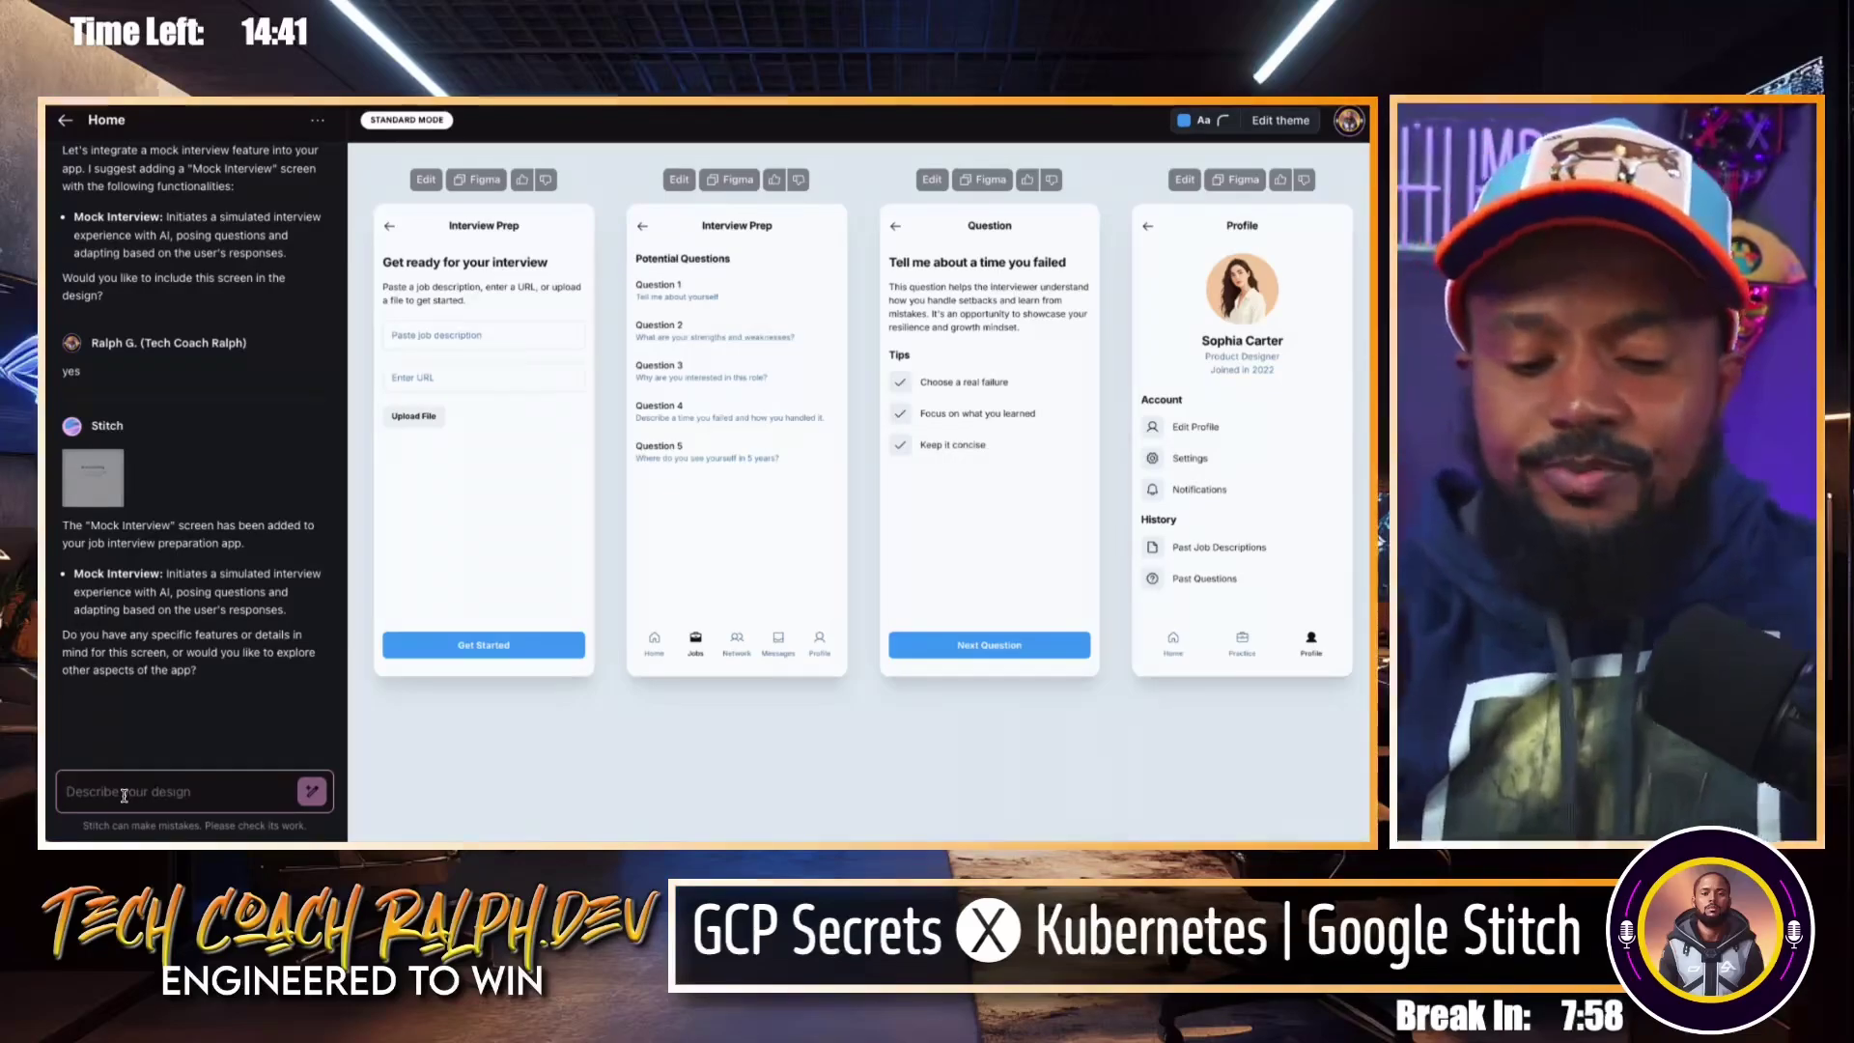
text(if)
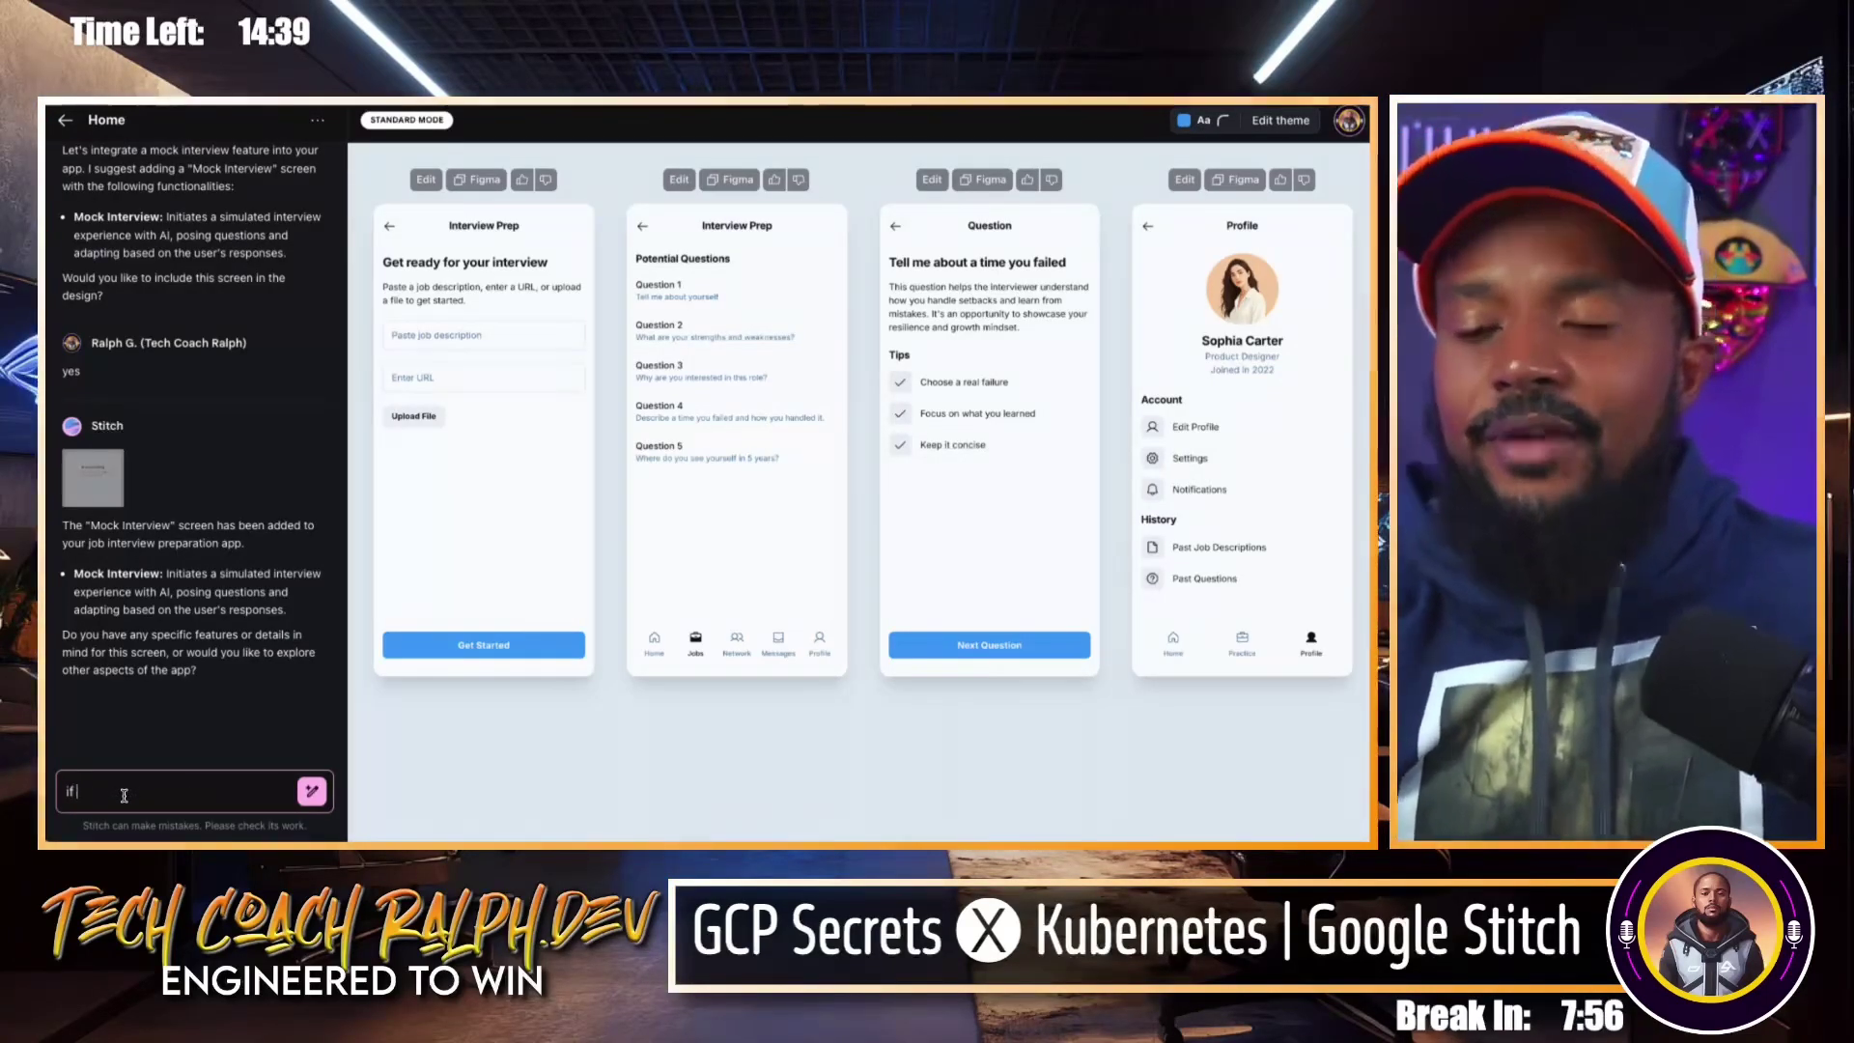
text( a technica)
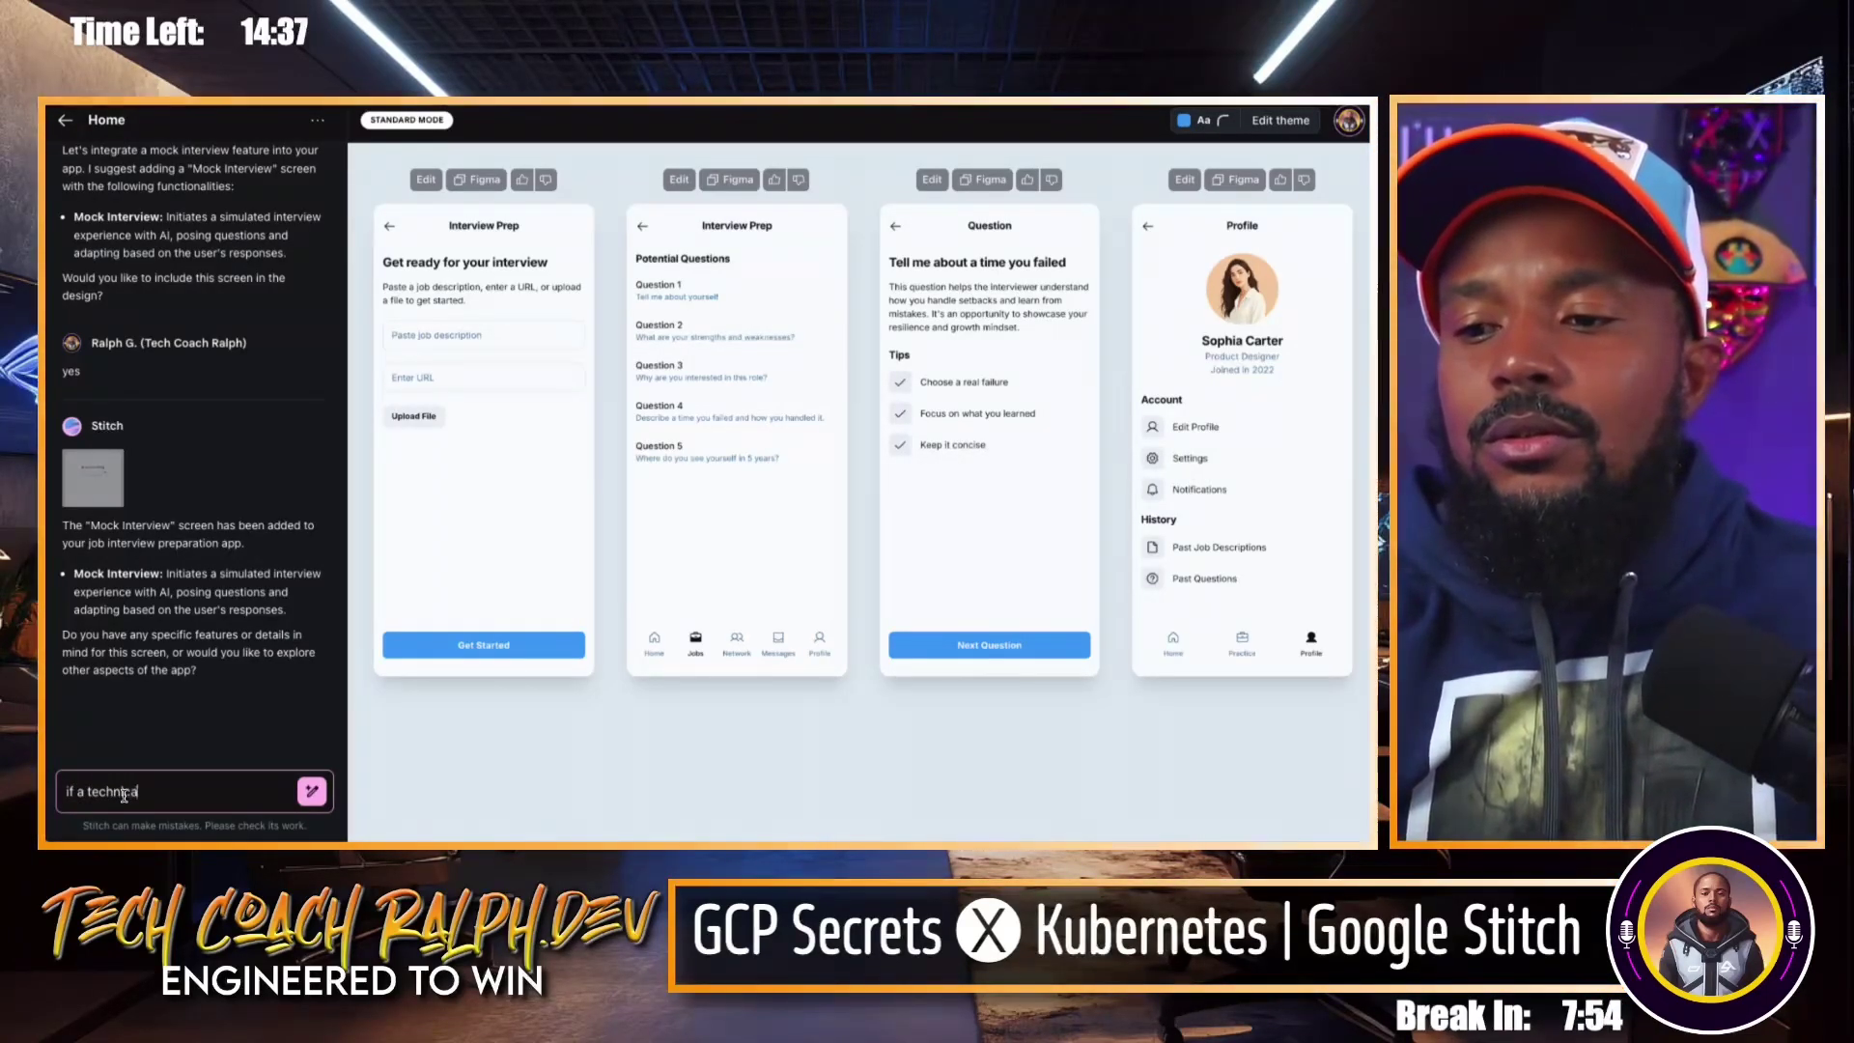
text(l project was requested for)
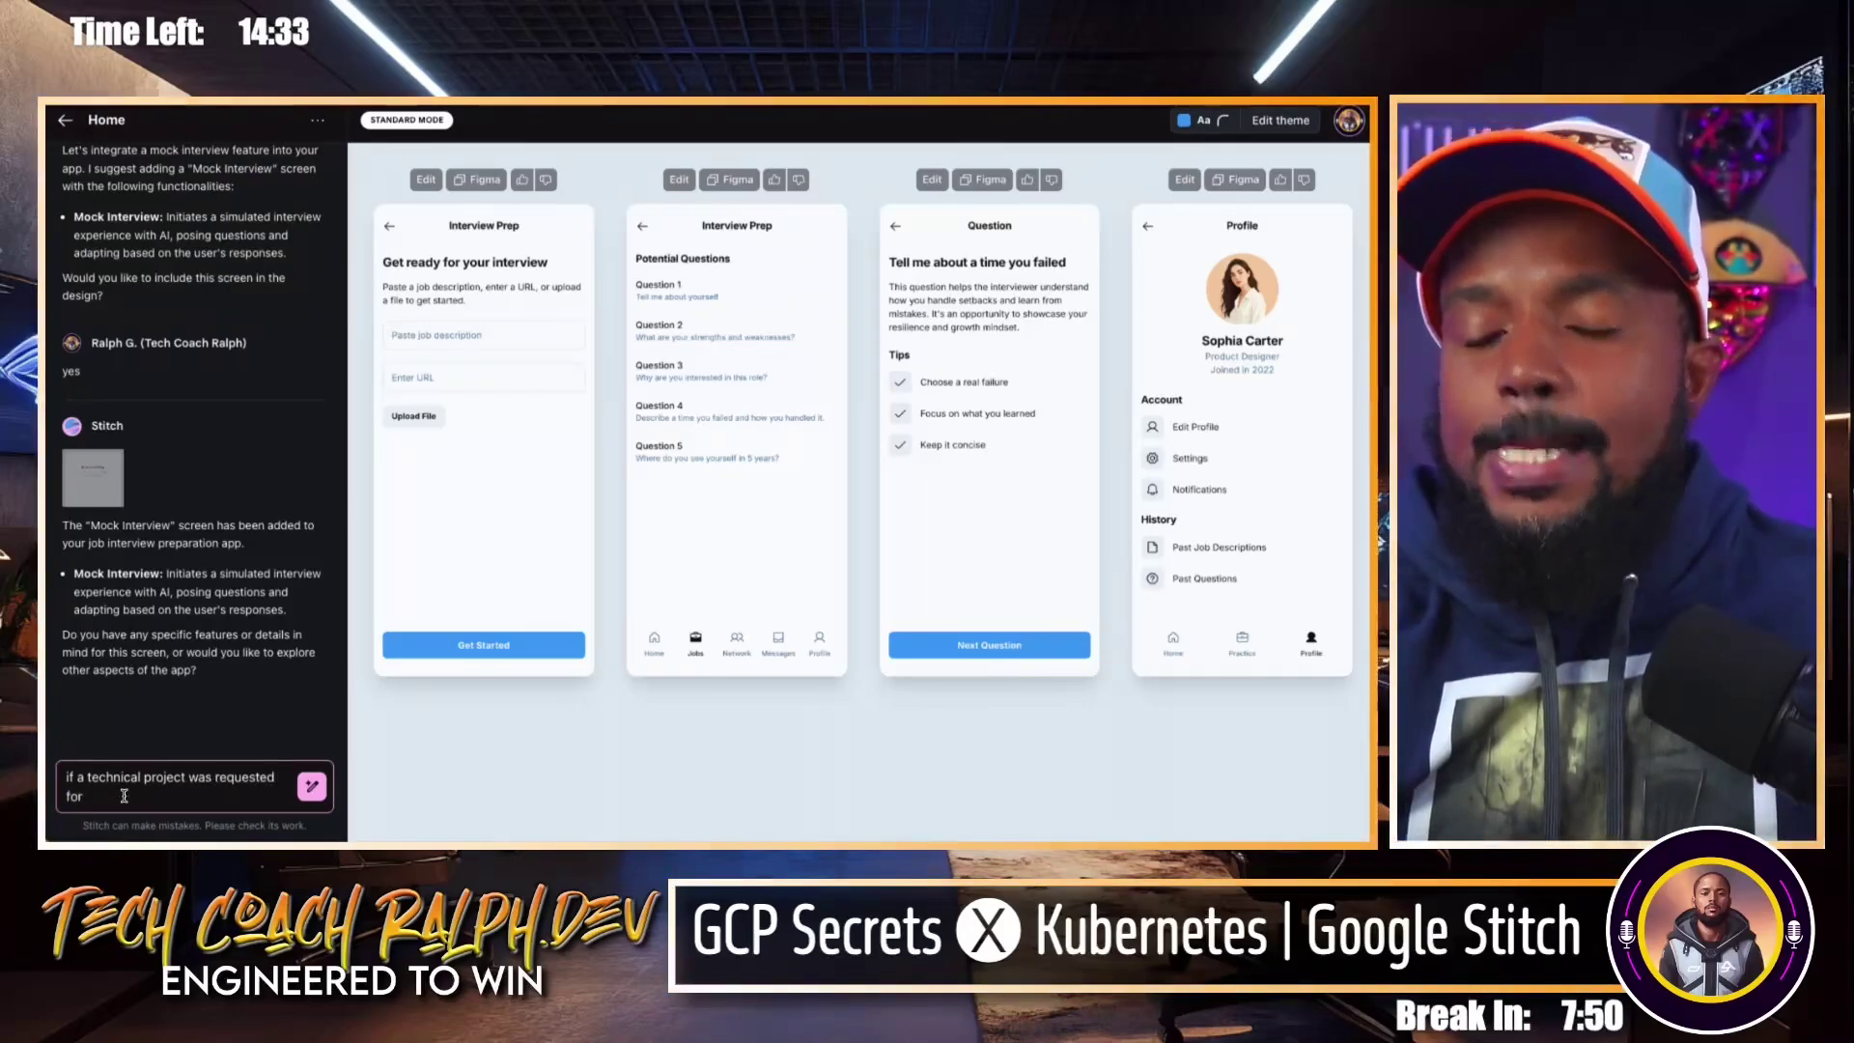
text( the inter)
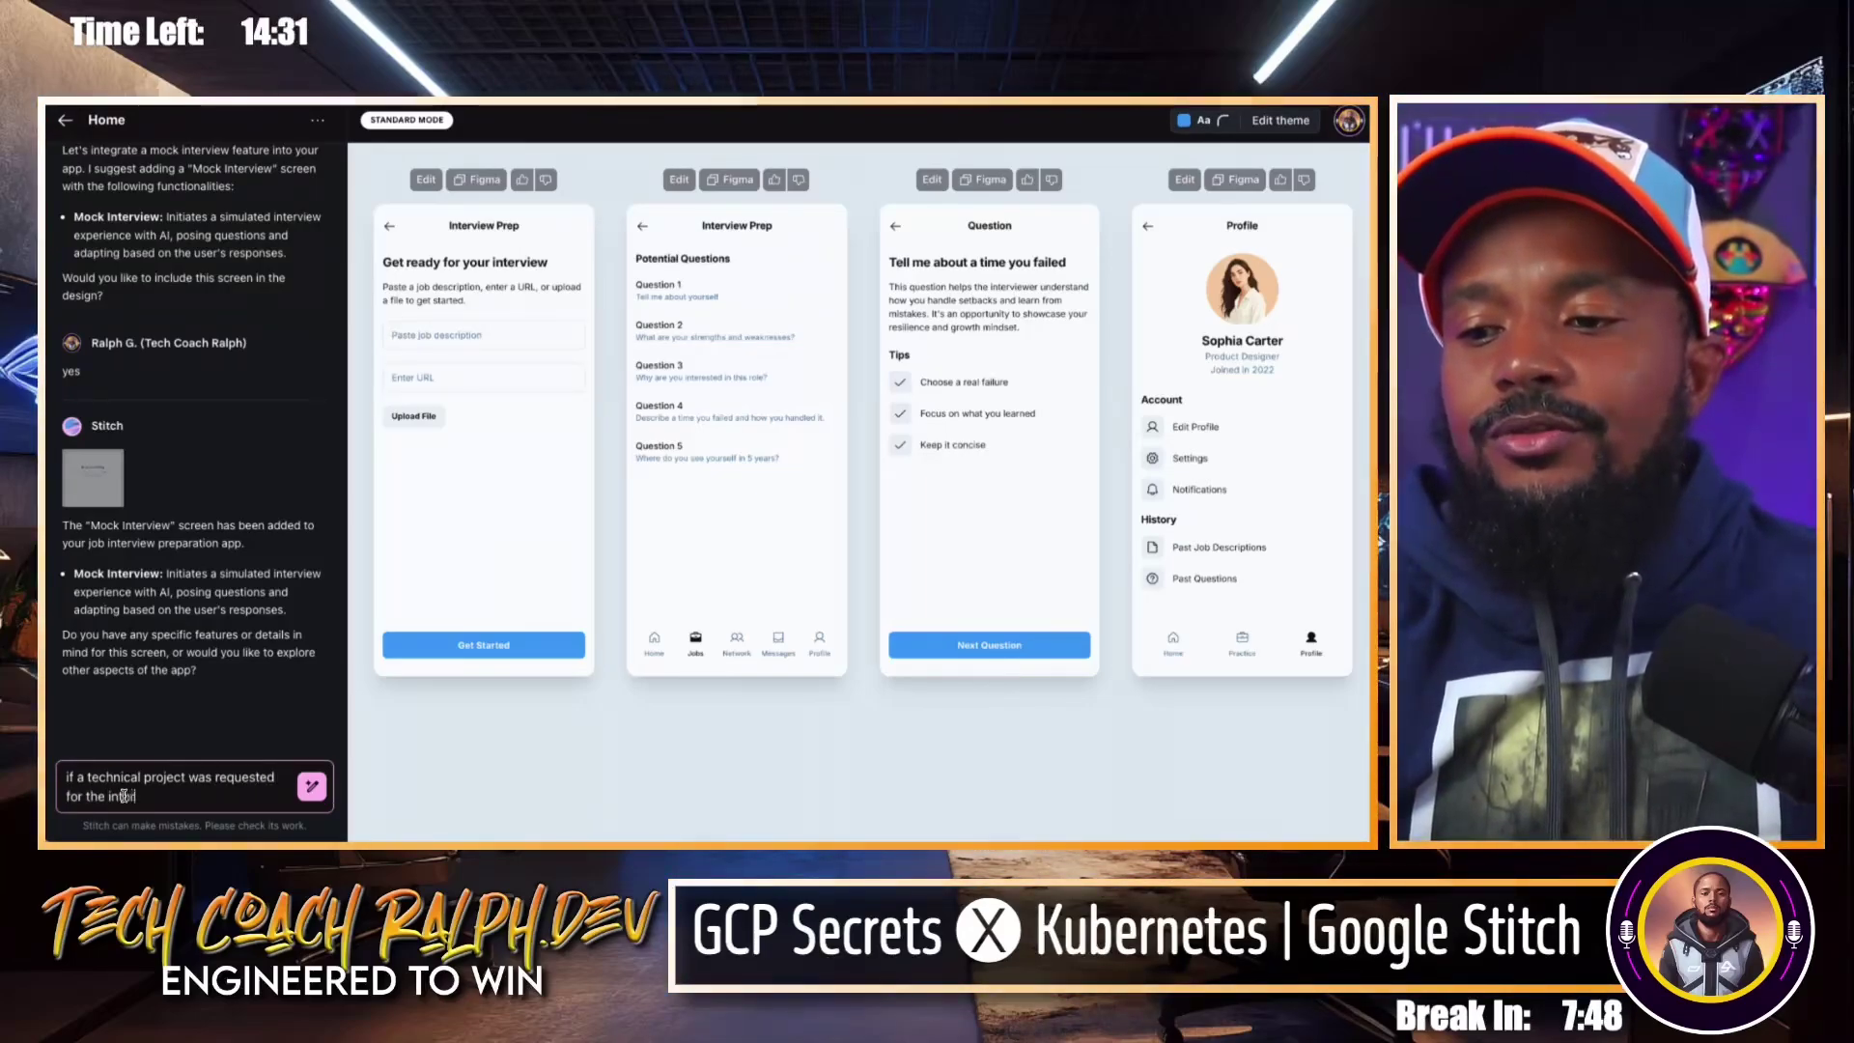
text(view, i want the )
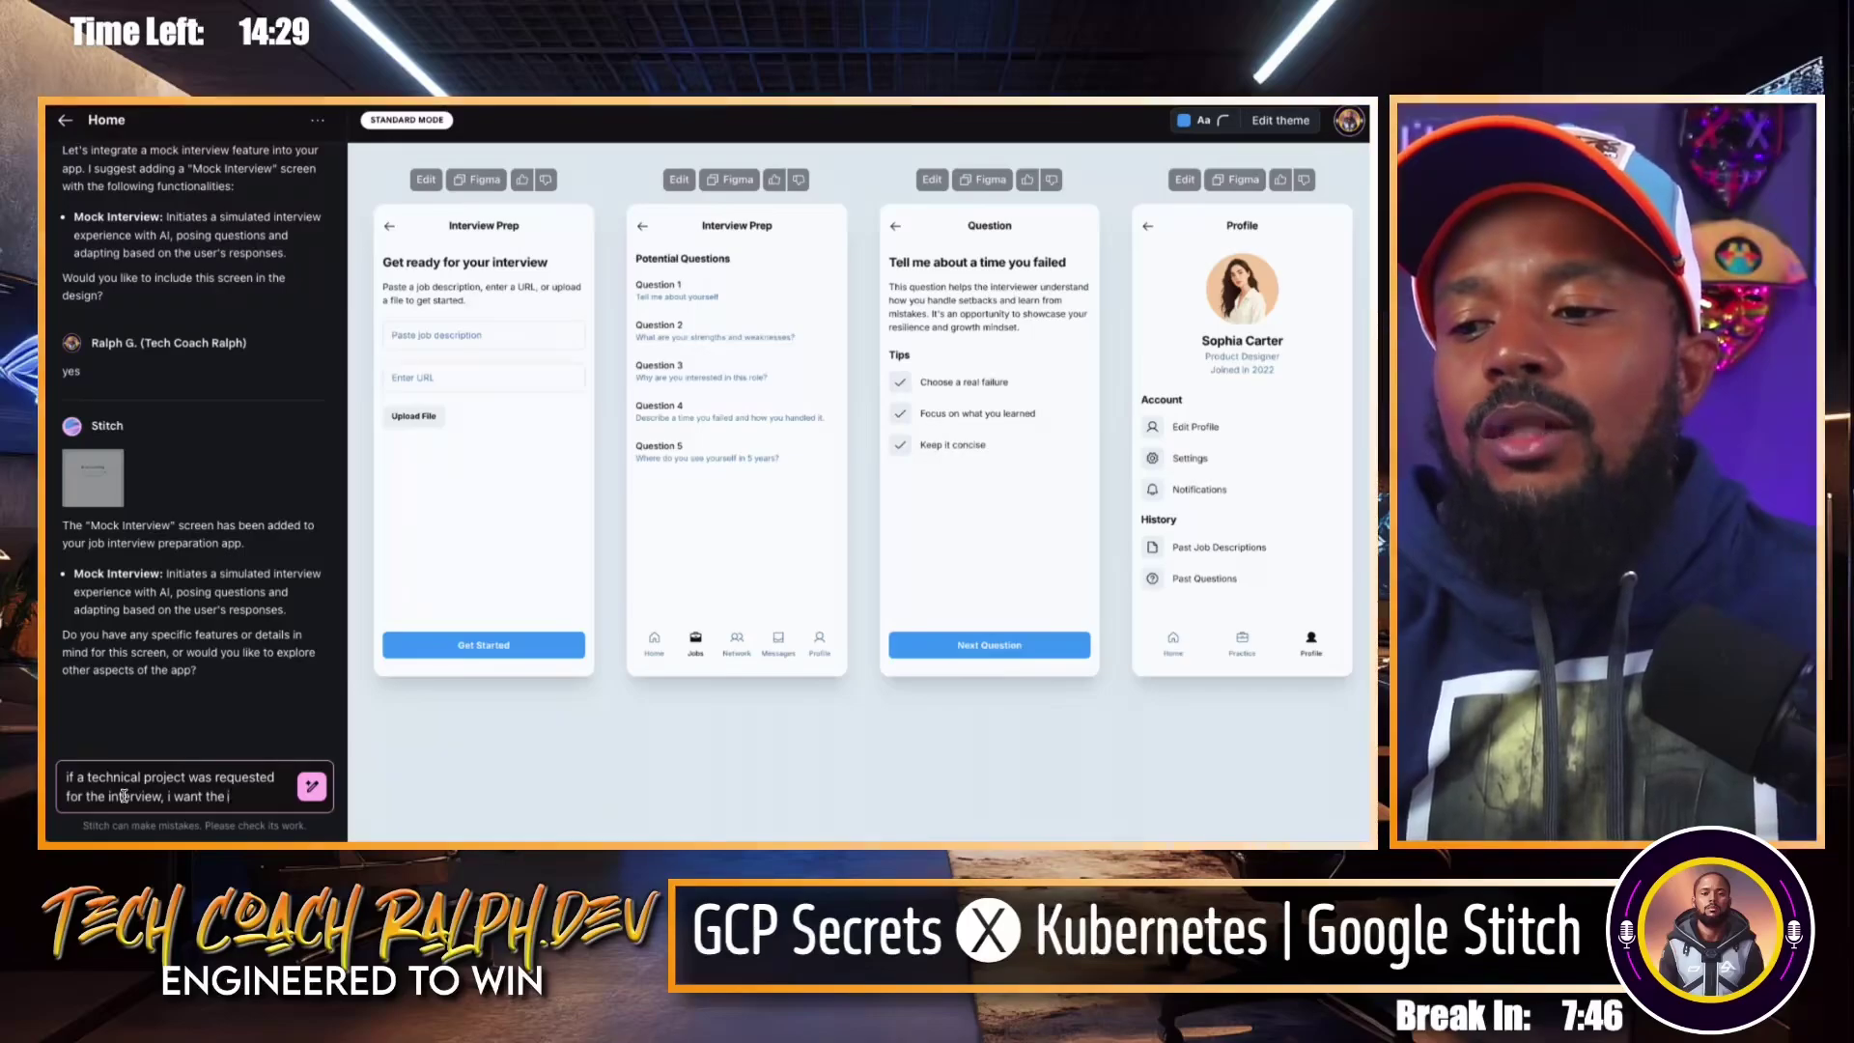
text(app to )
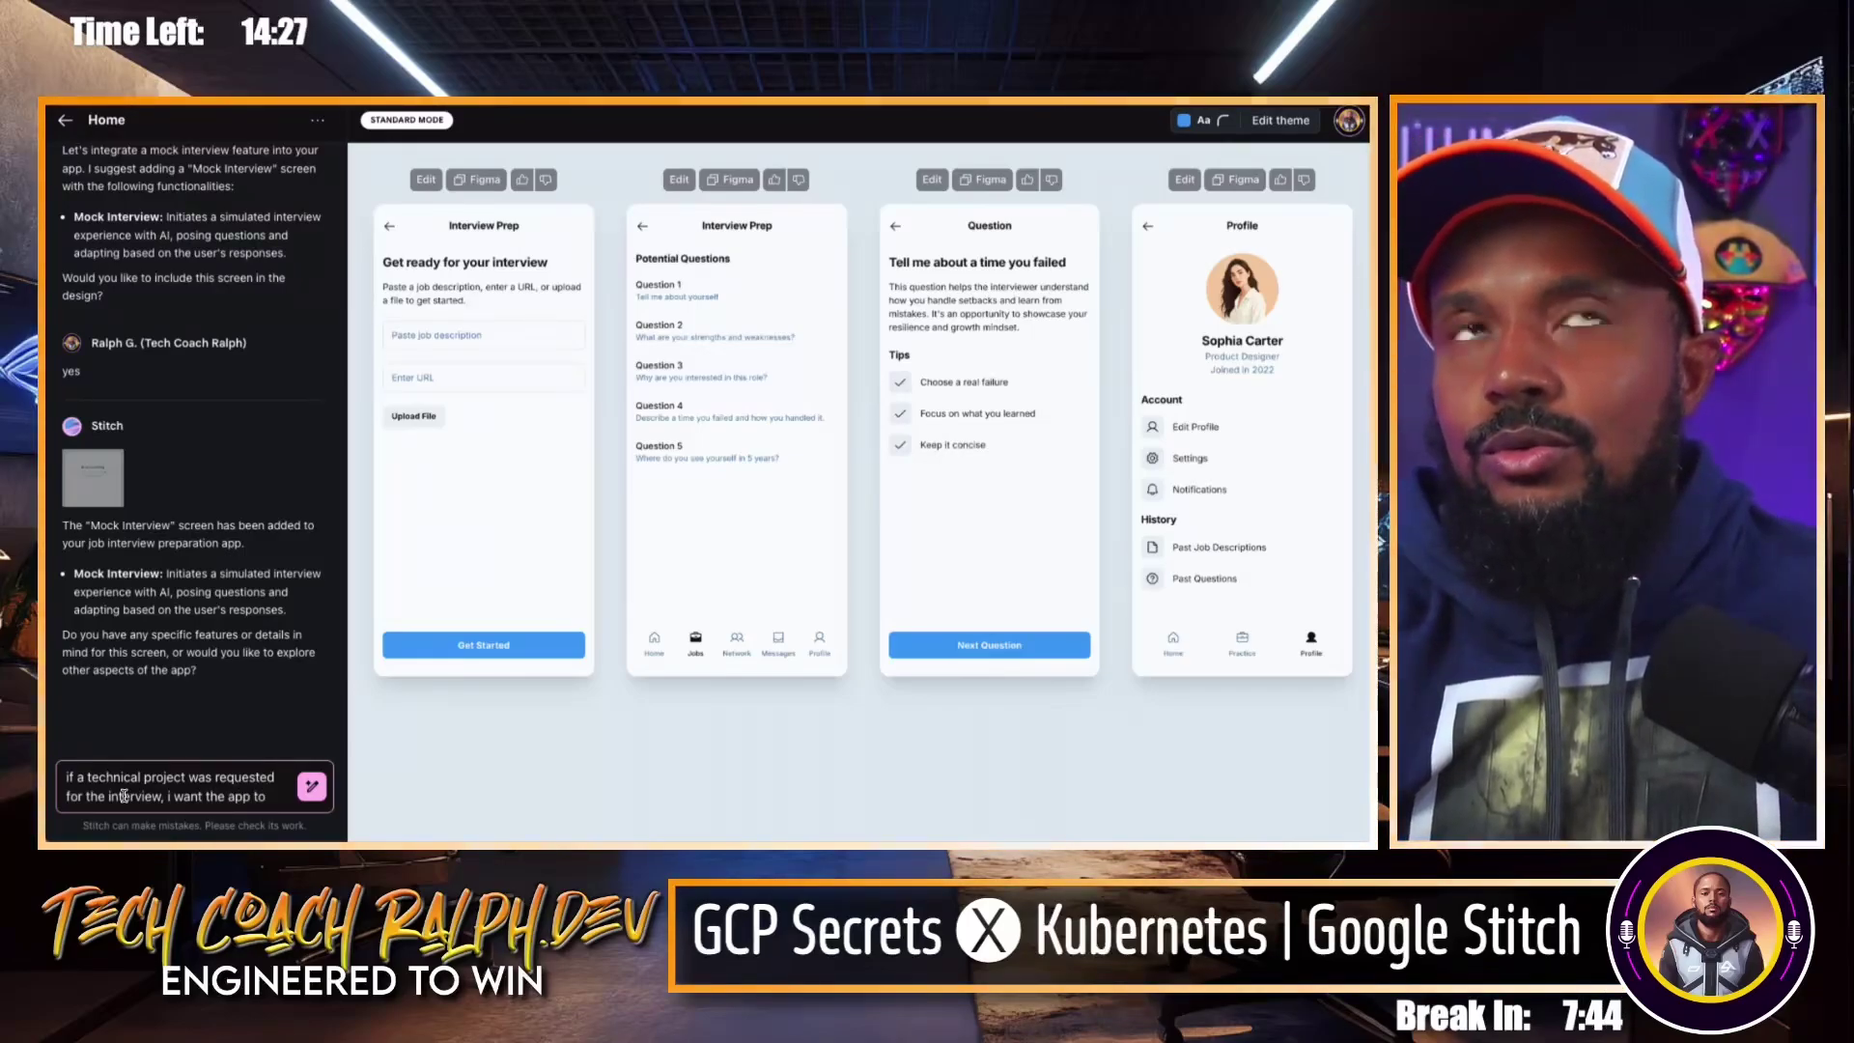
Complete the prompt with "use AI to read the github repository and ask questions based on the project request and the code it reviewed" and submit it.
text(use)
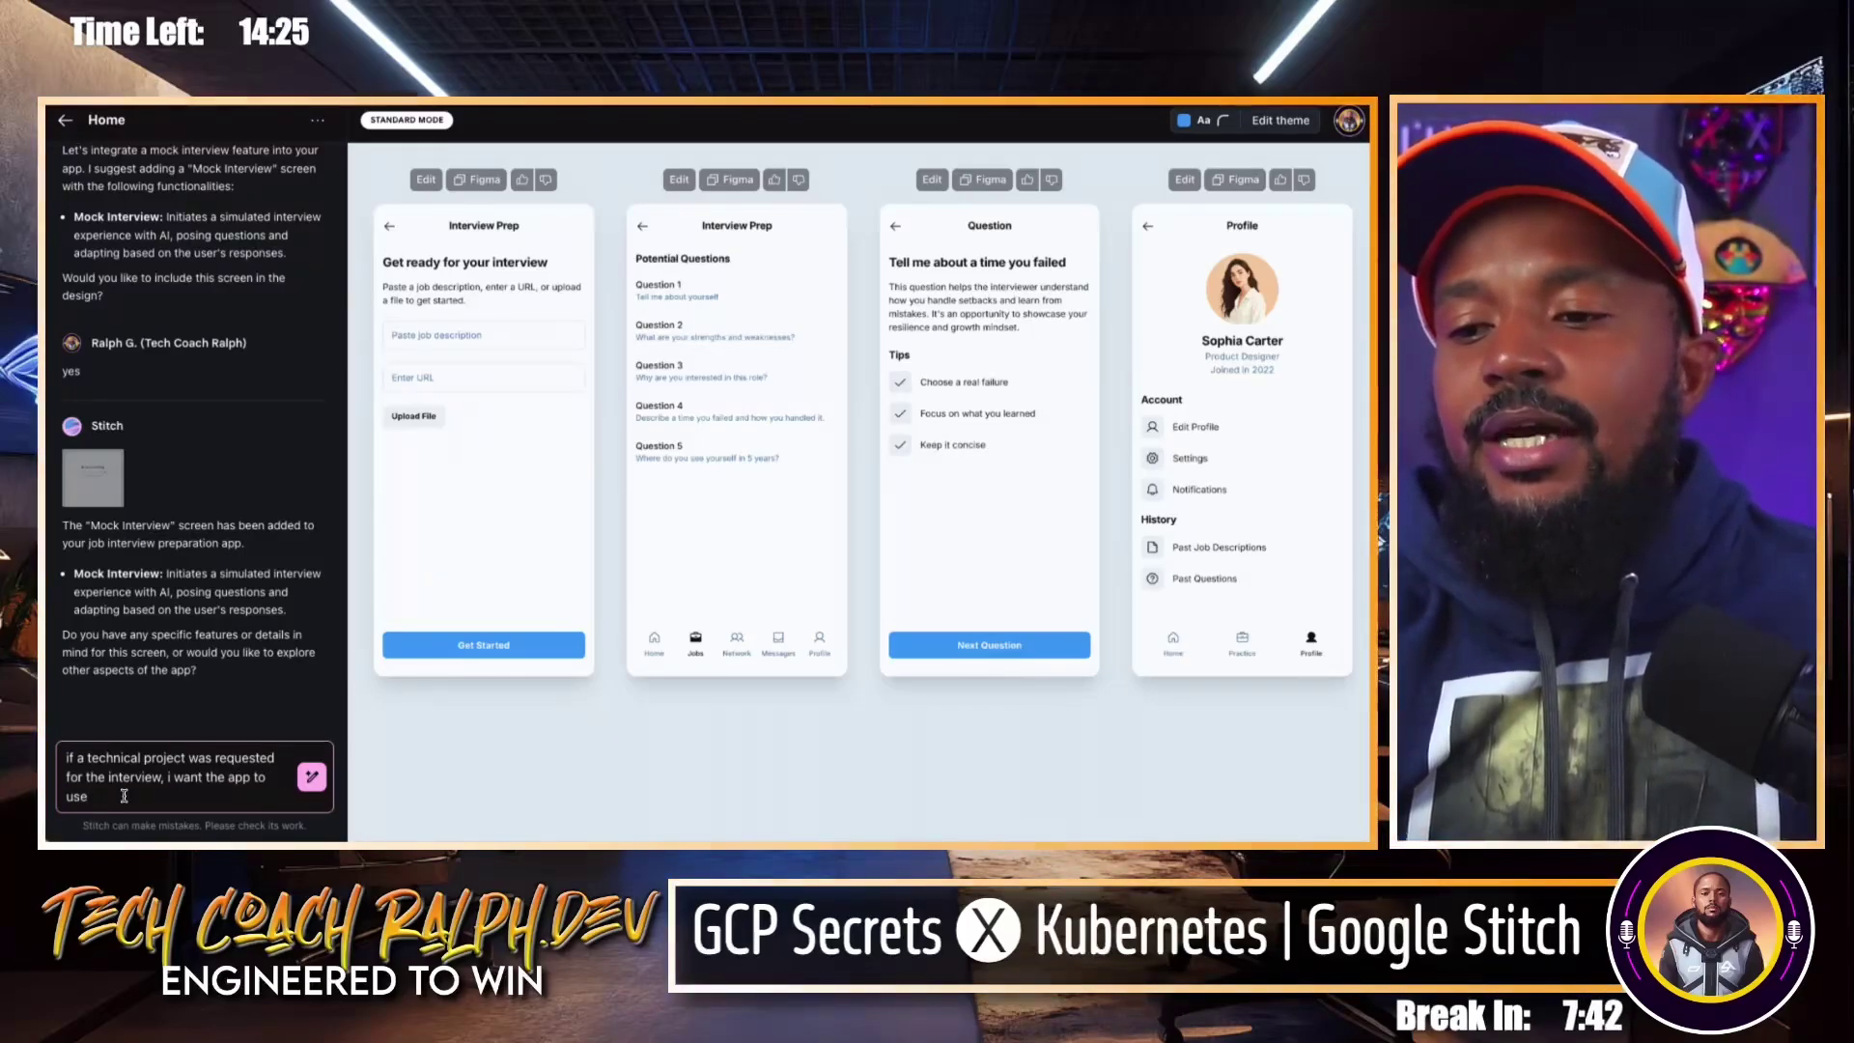
text( aAI to)
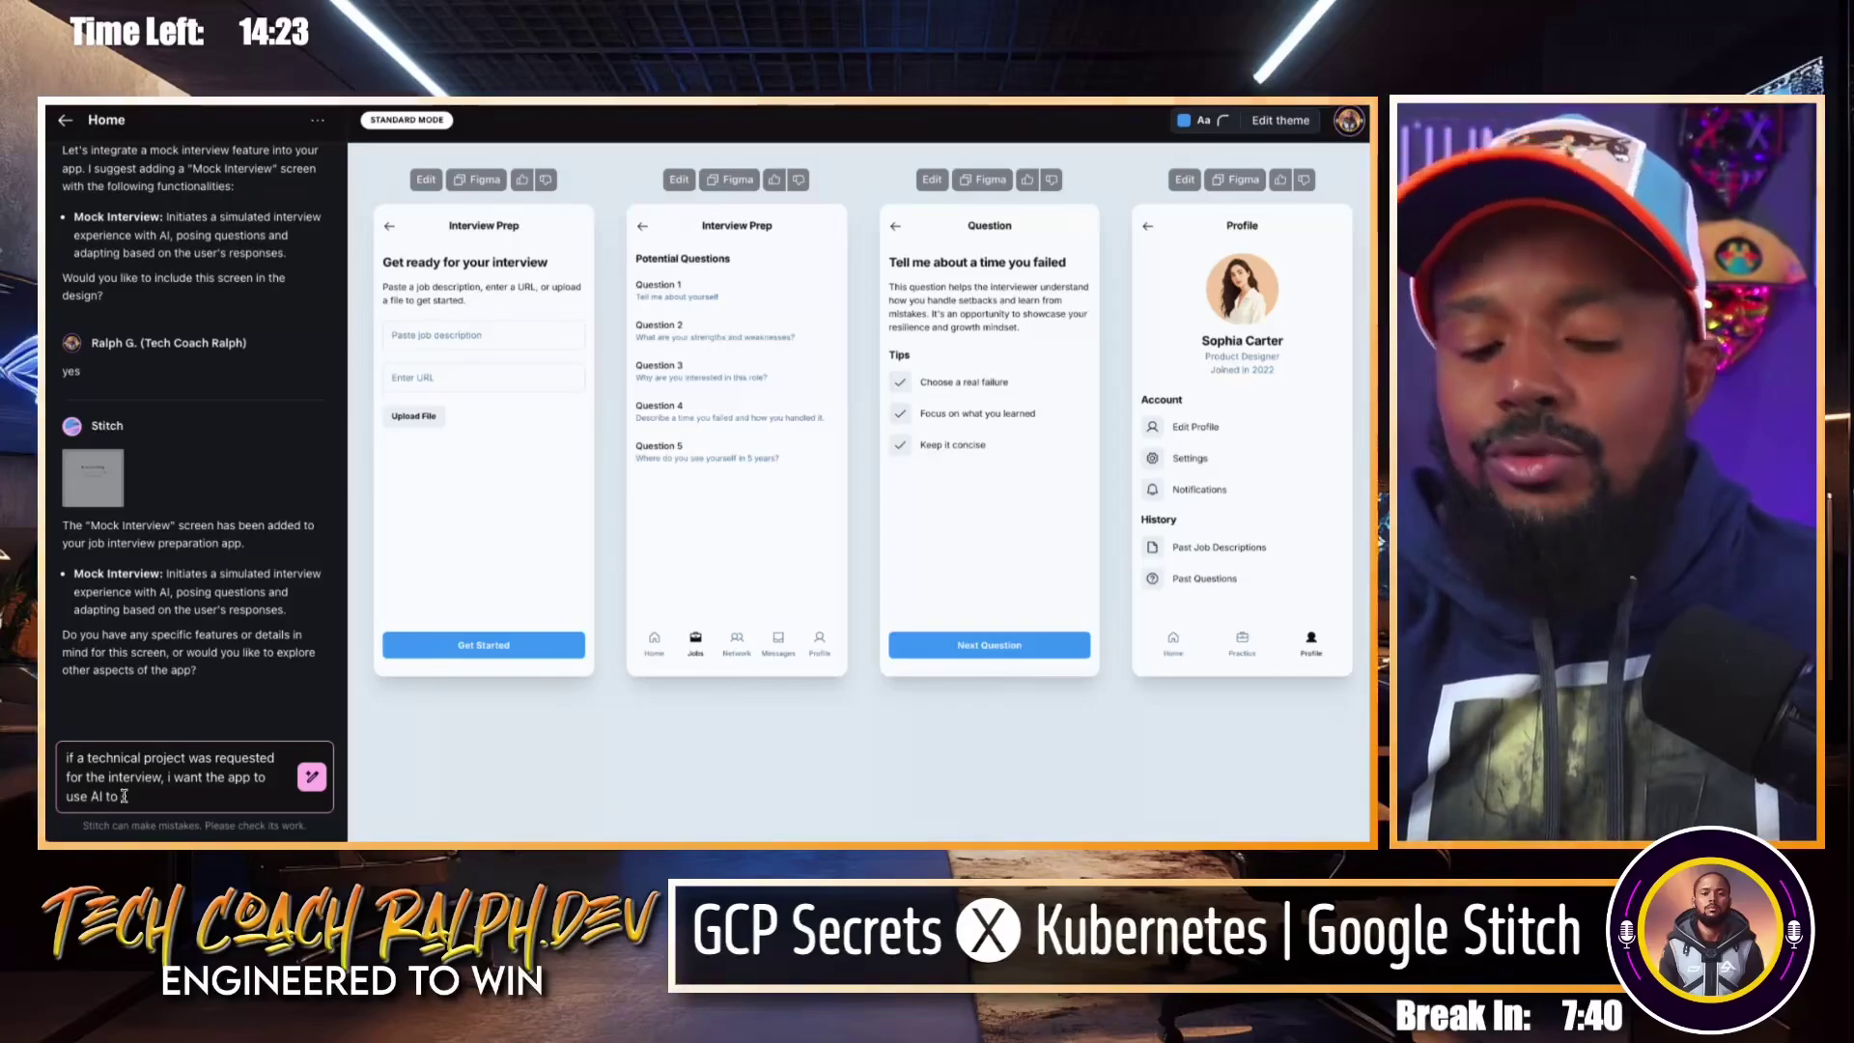
text( lead )
text(the g)
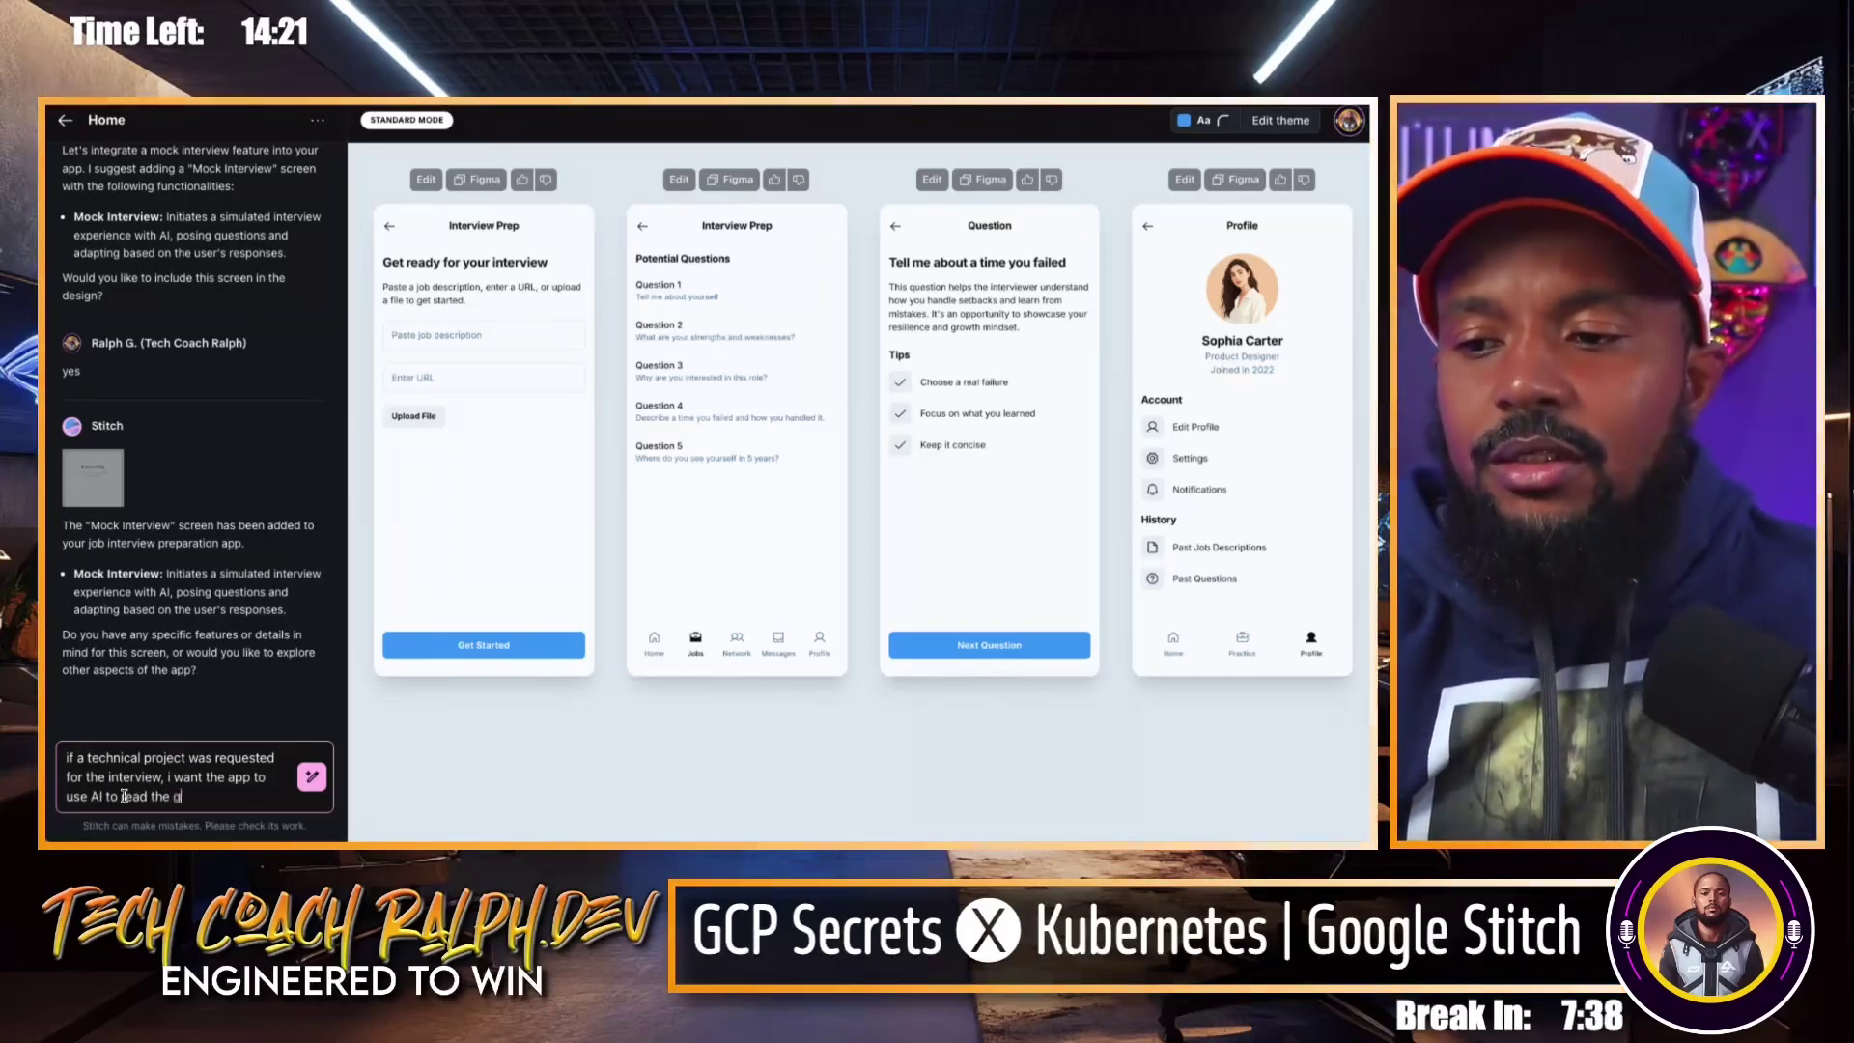
text(ithub repository and)
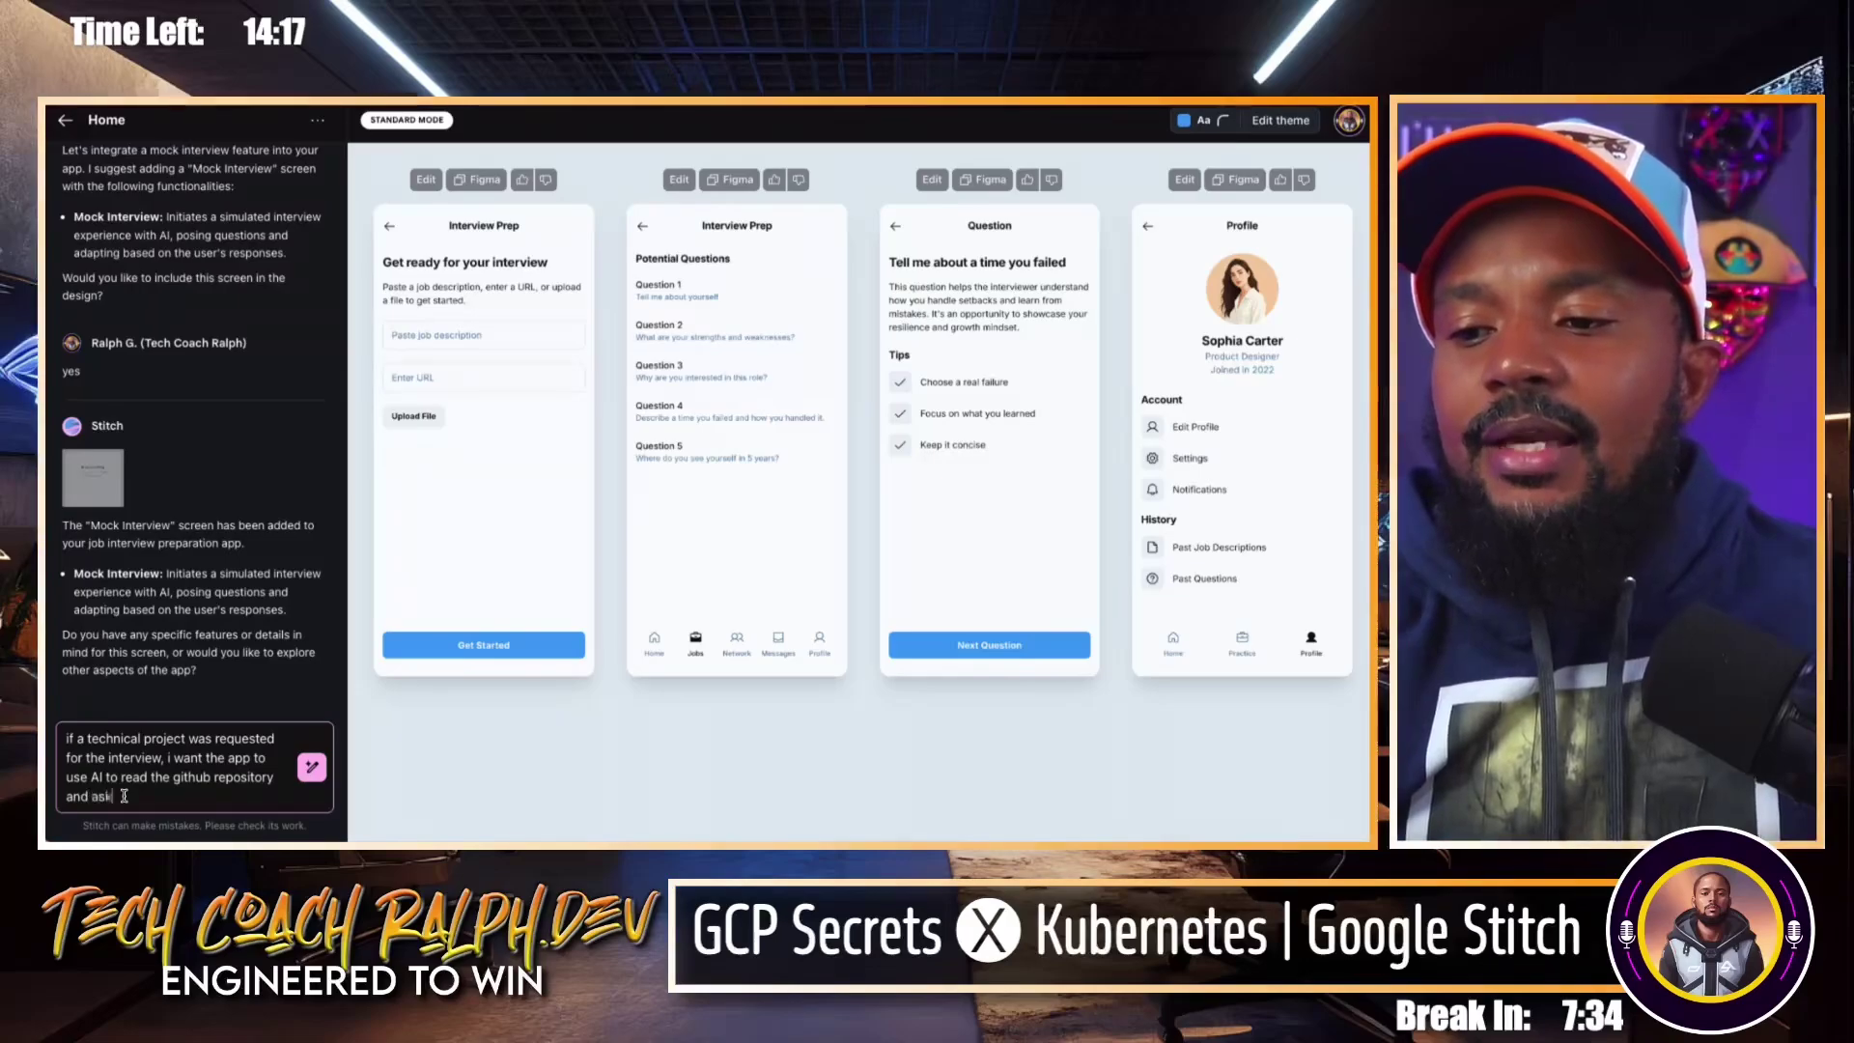
text( ask questions b)
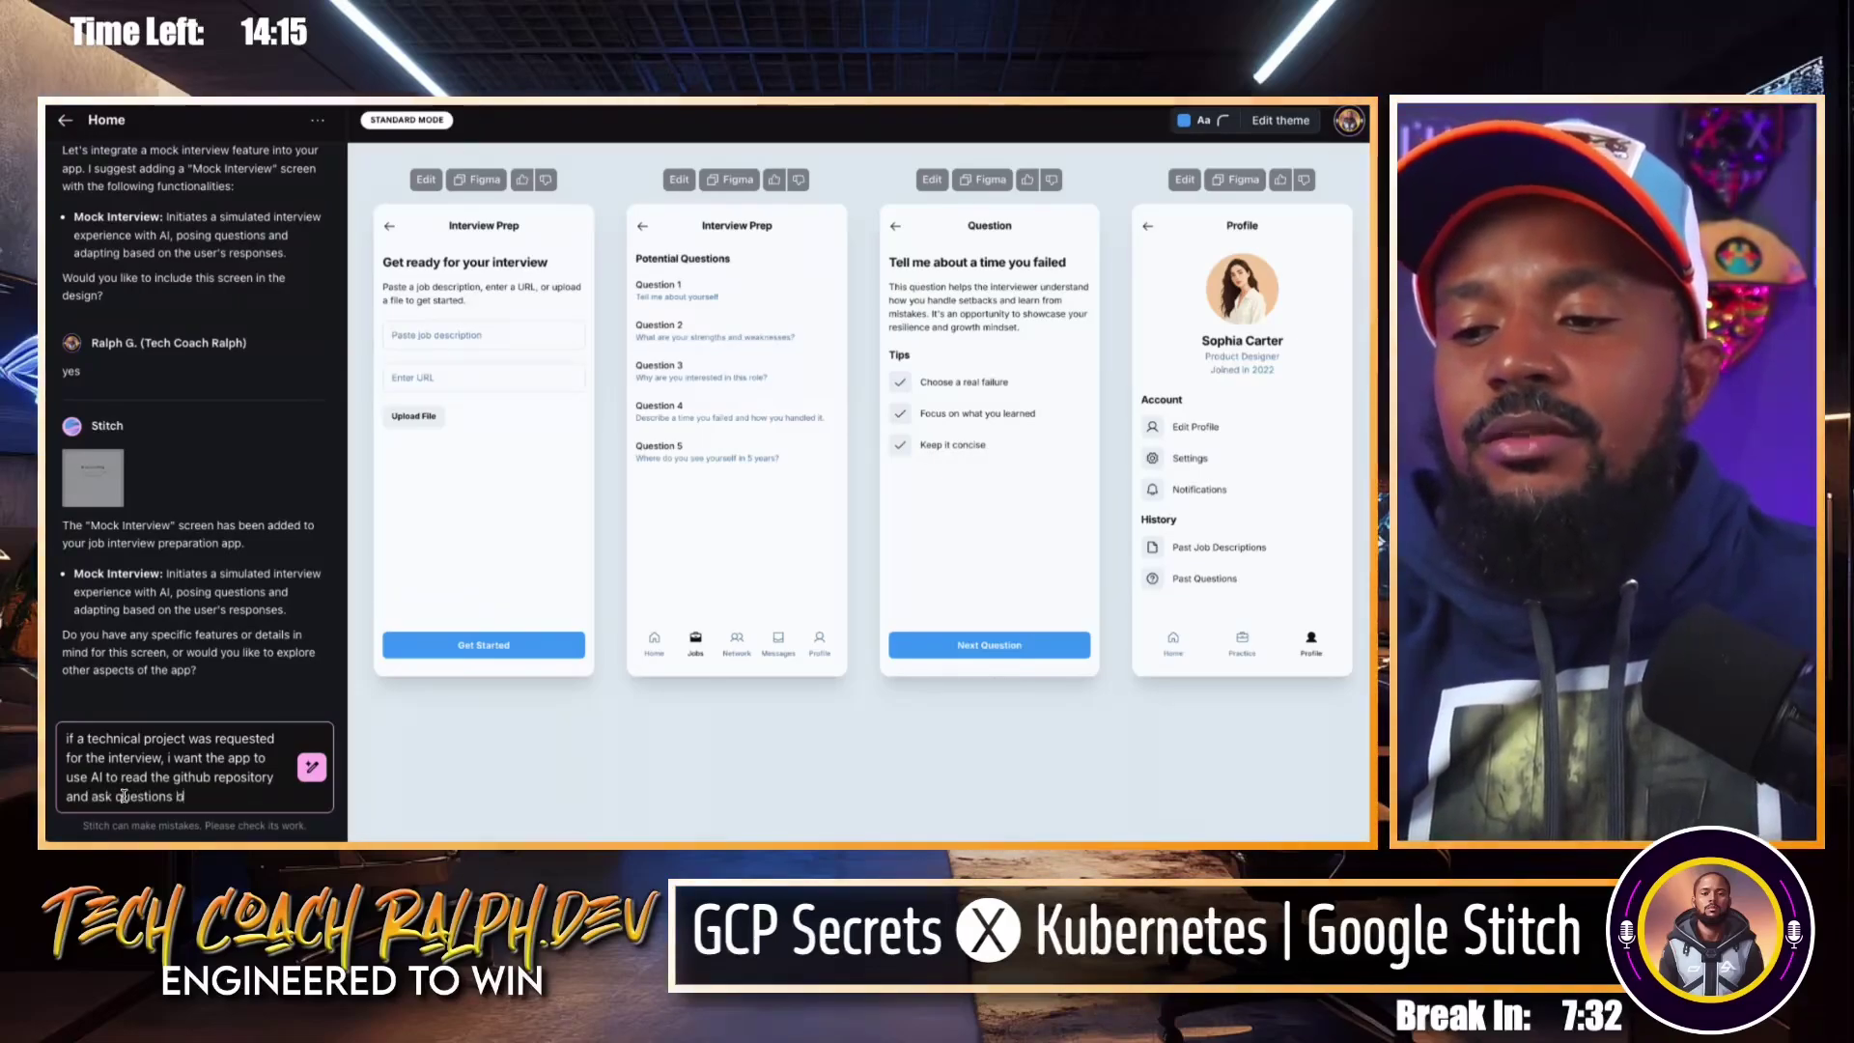
text(ased on the )
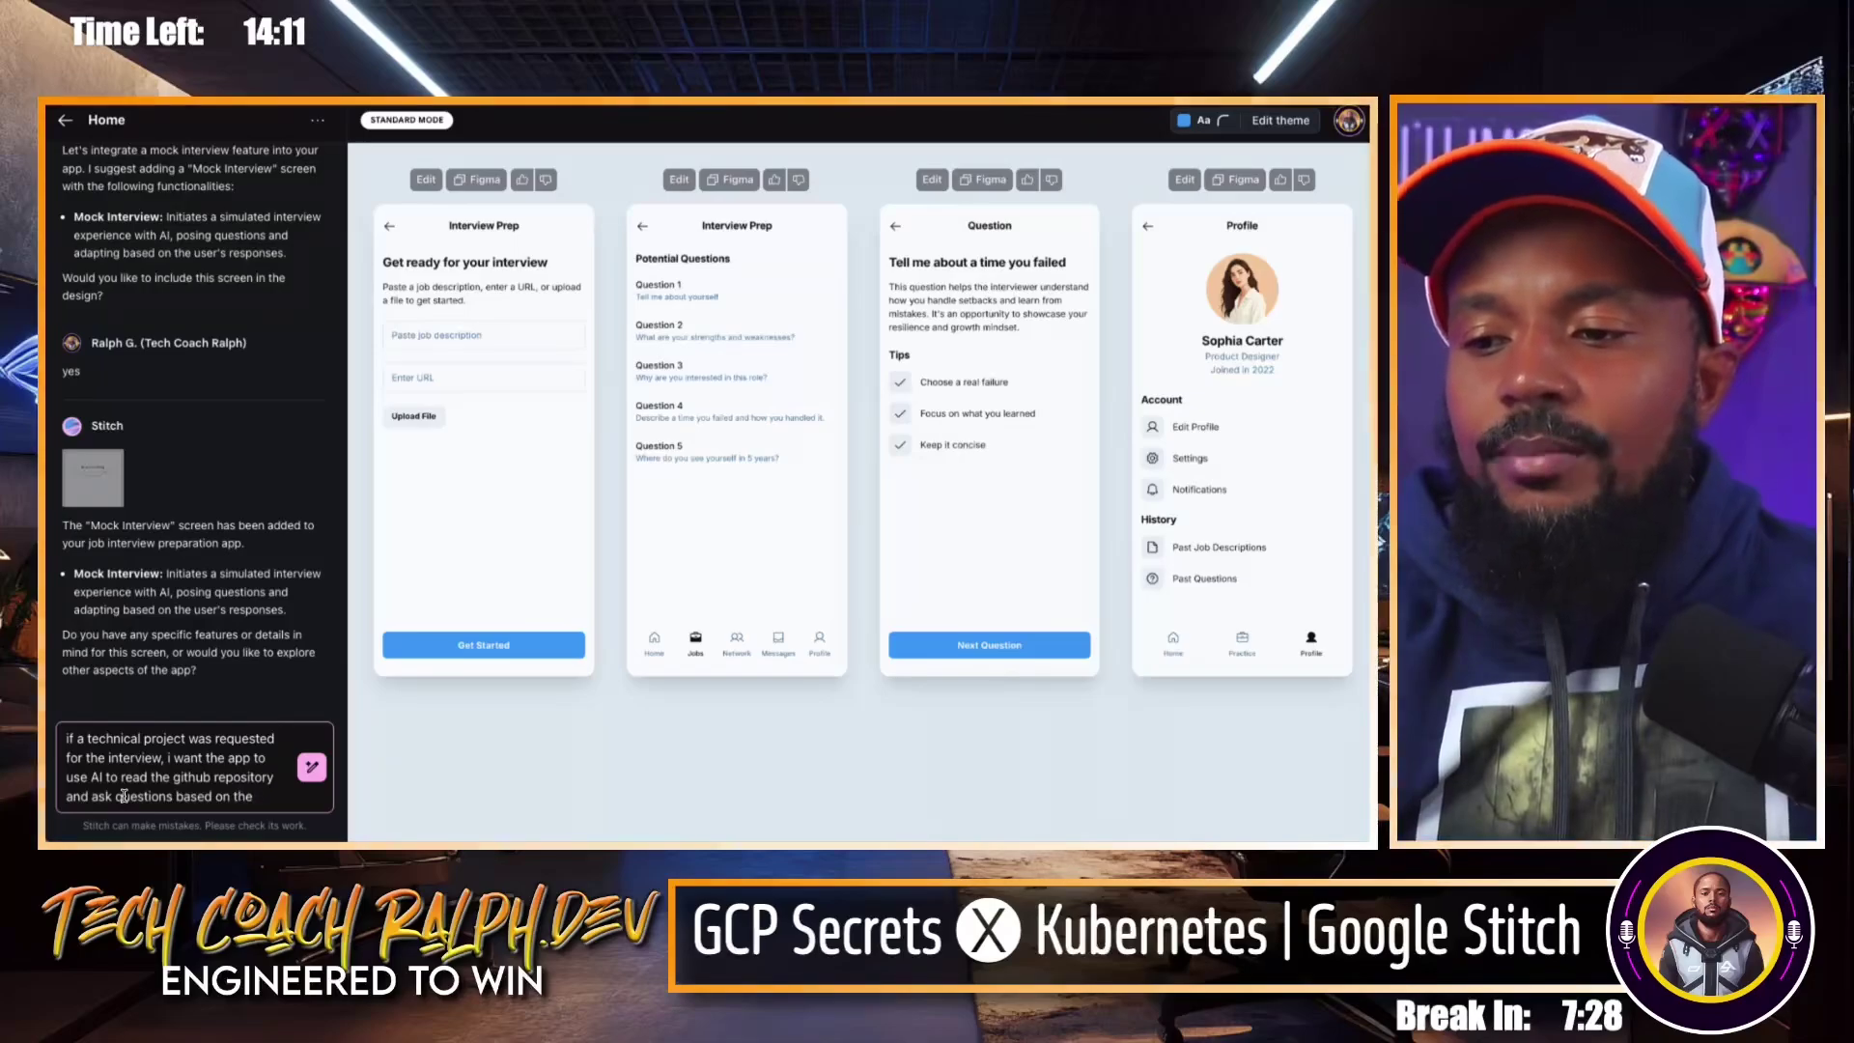
text(project)
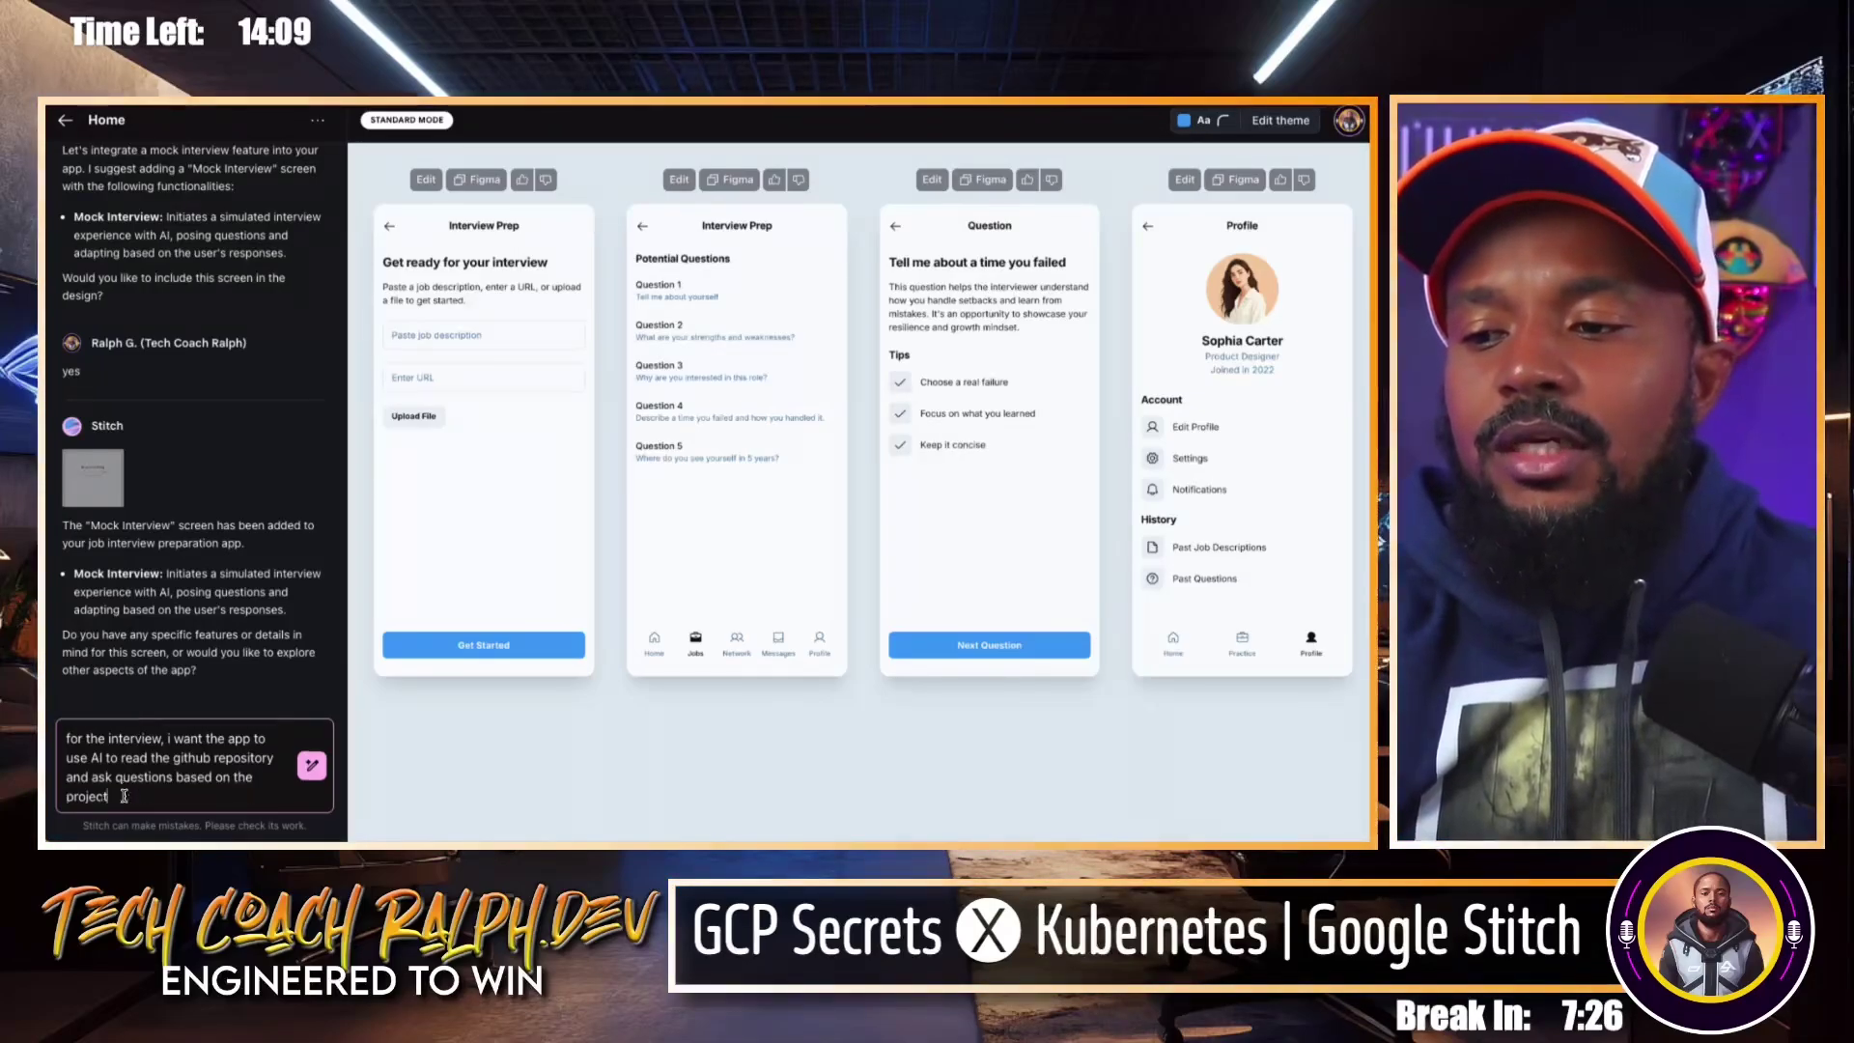
text( request and the code )
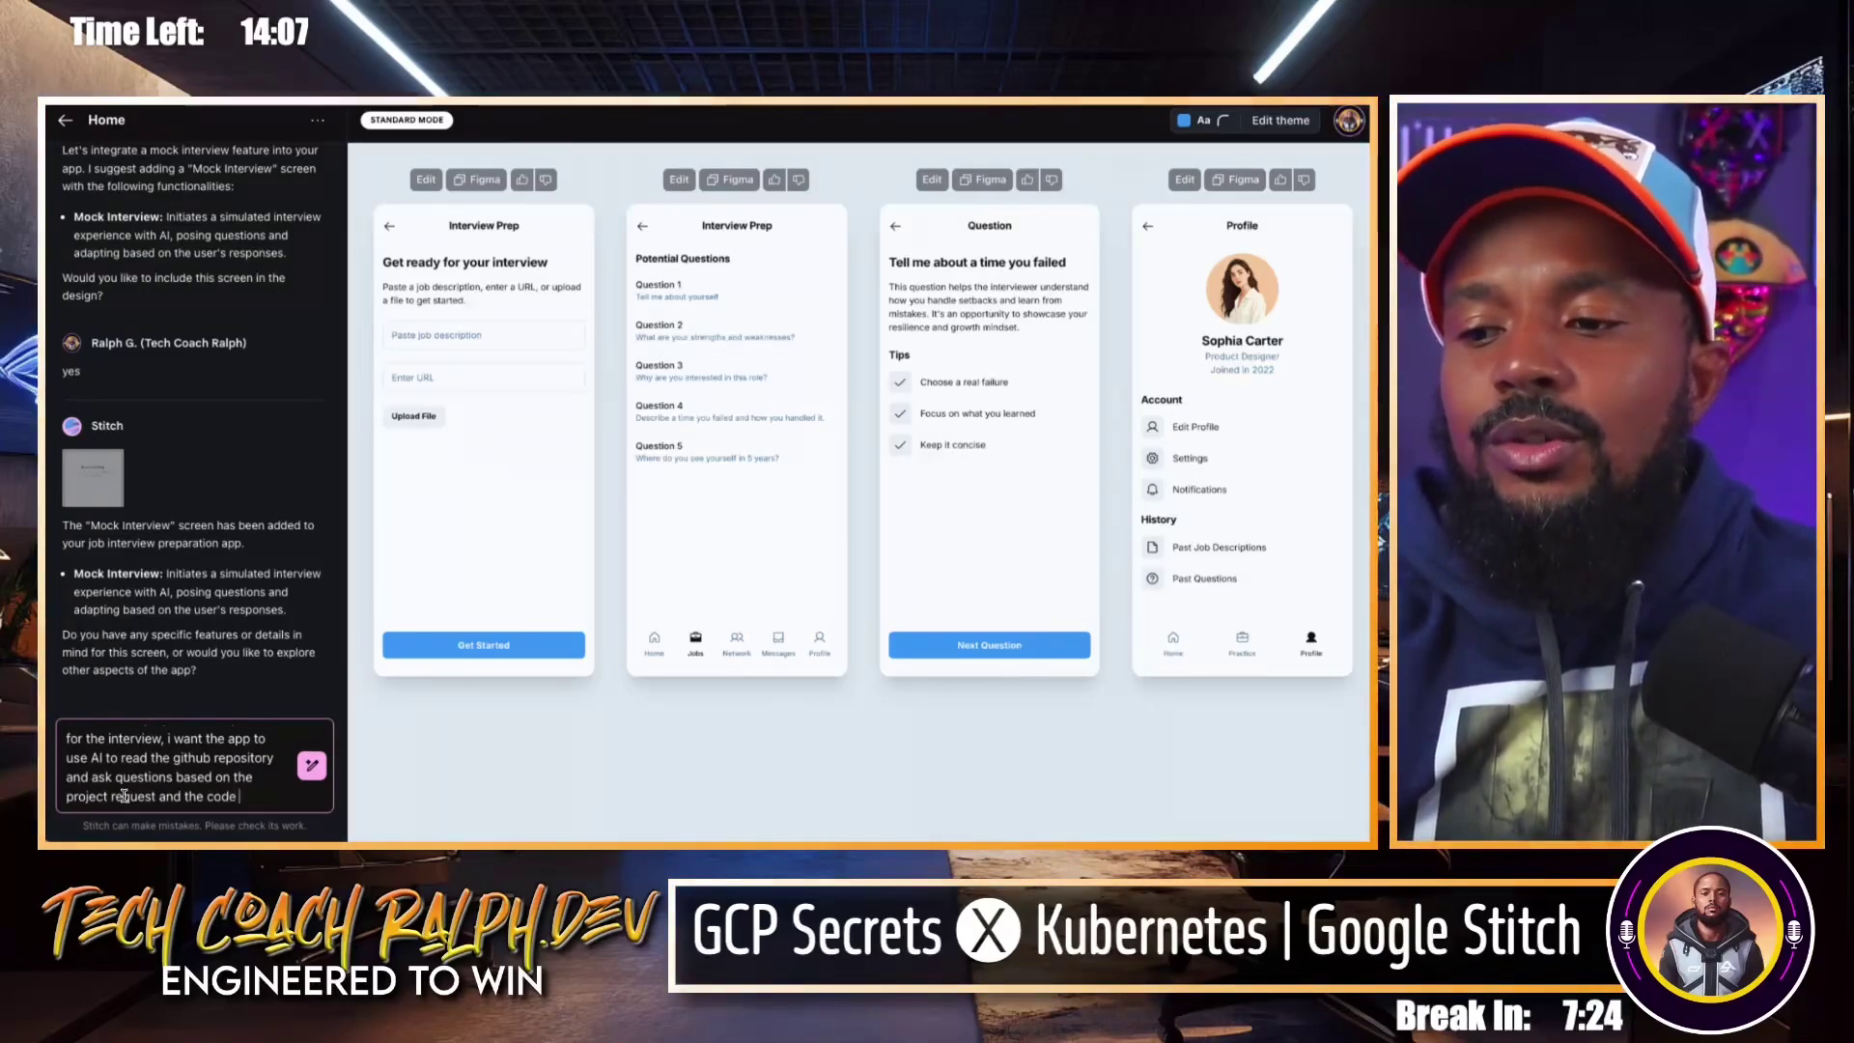
text(it re)
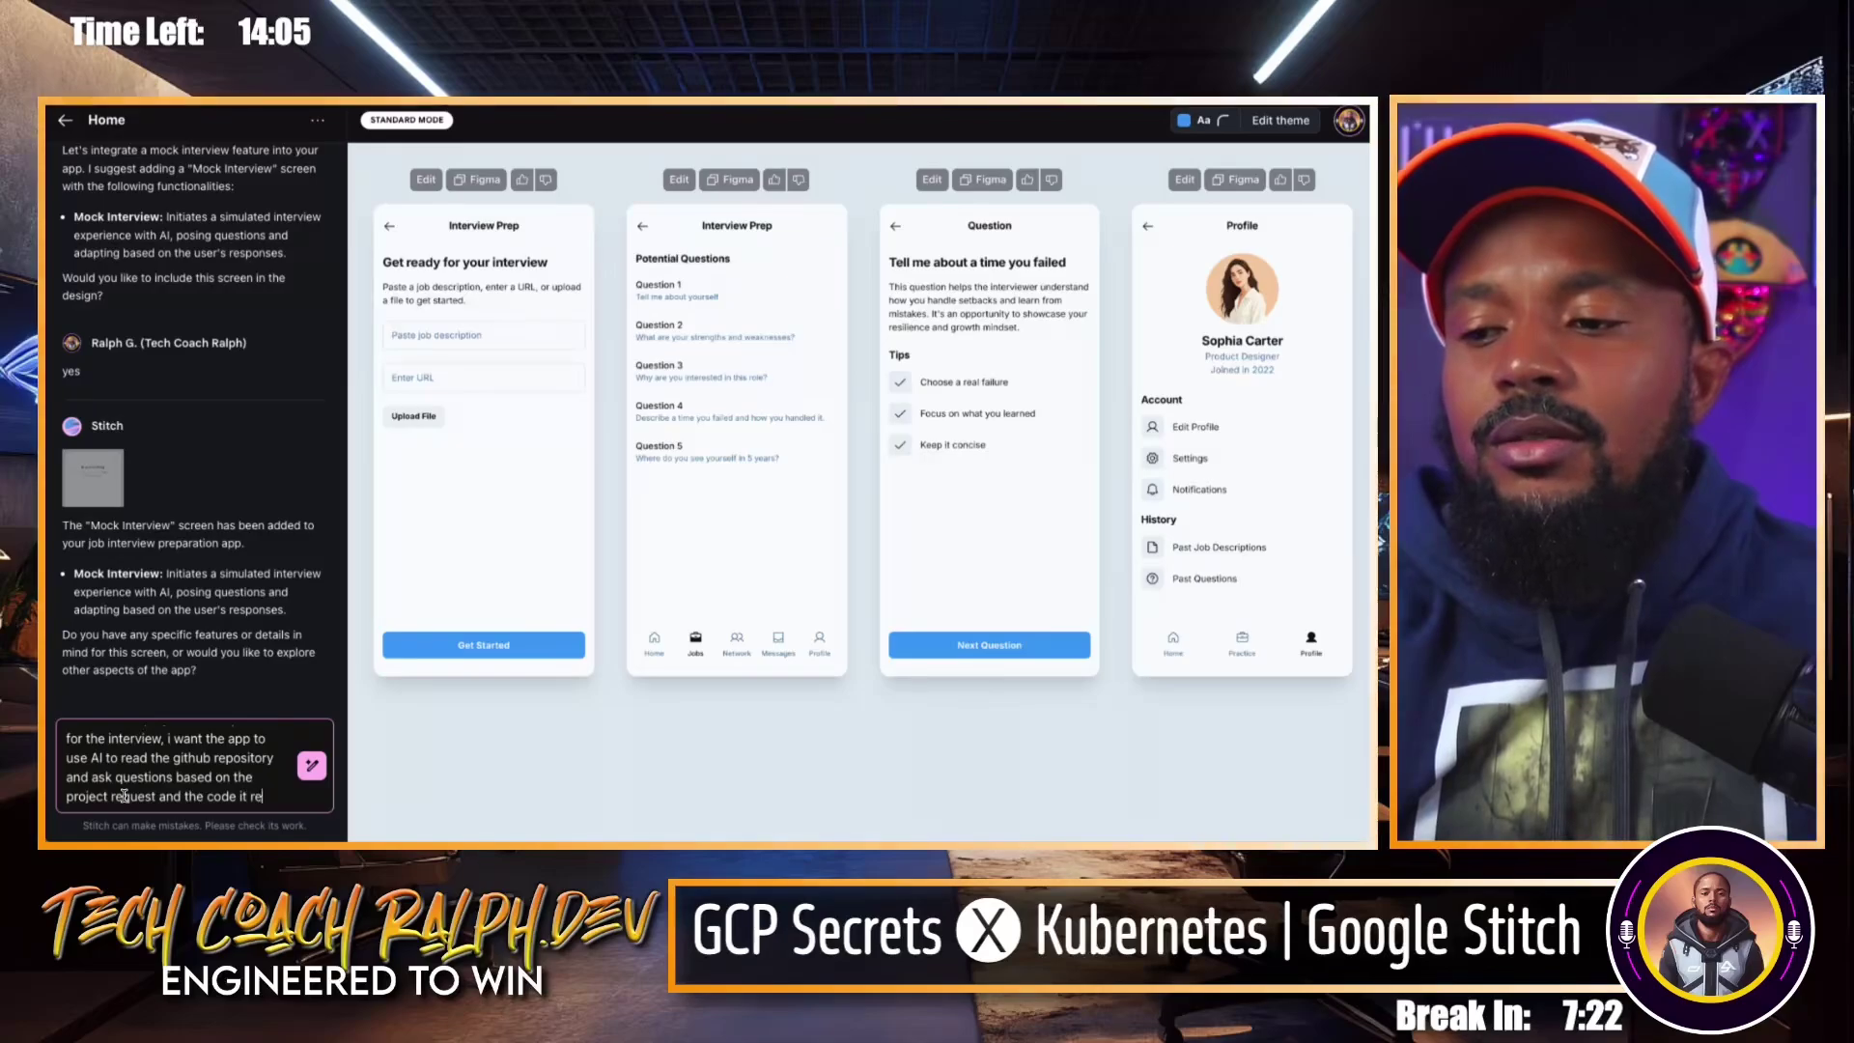
text(viewed)
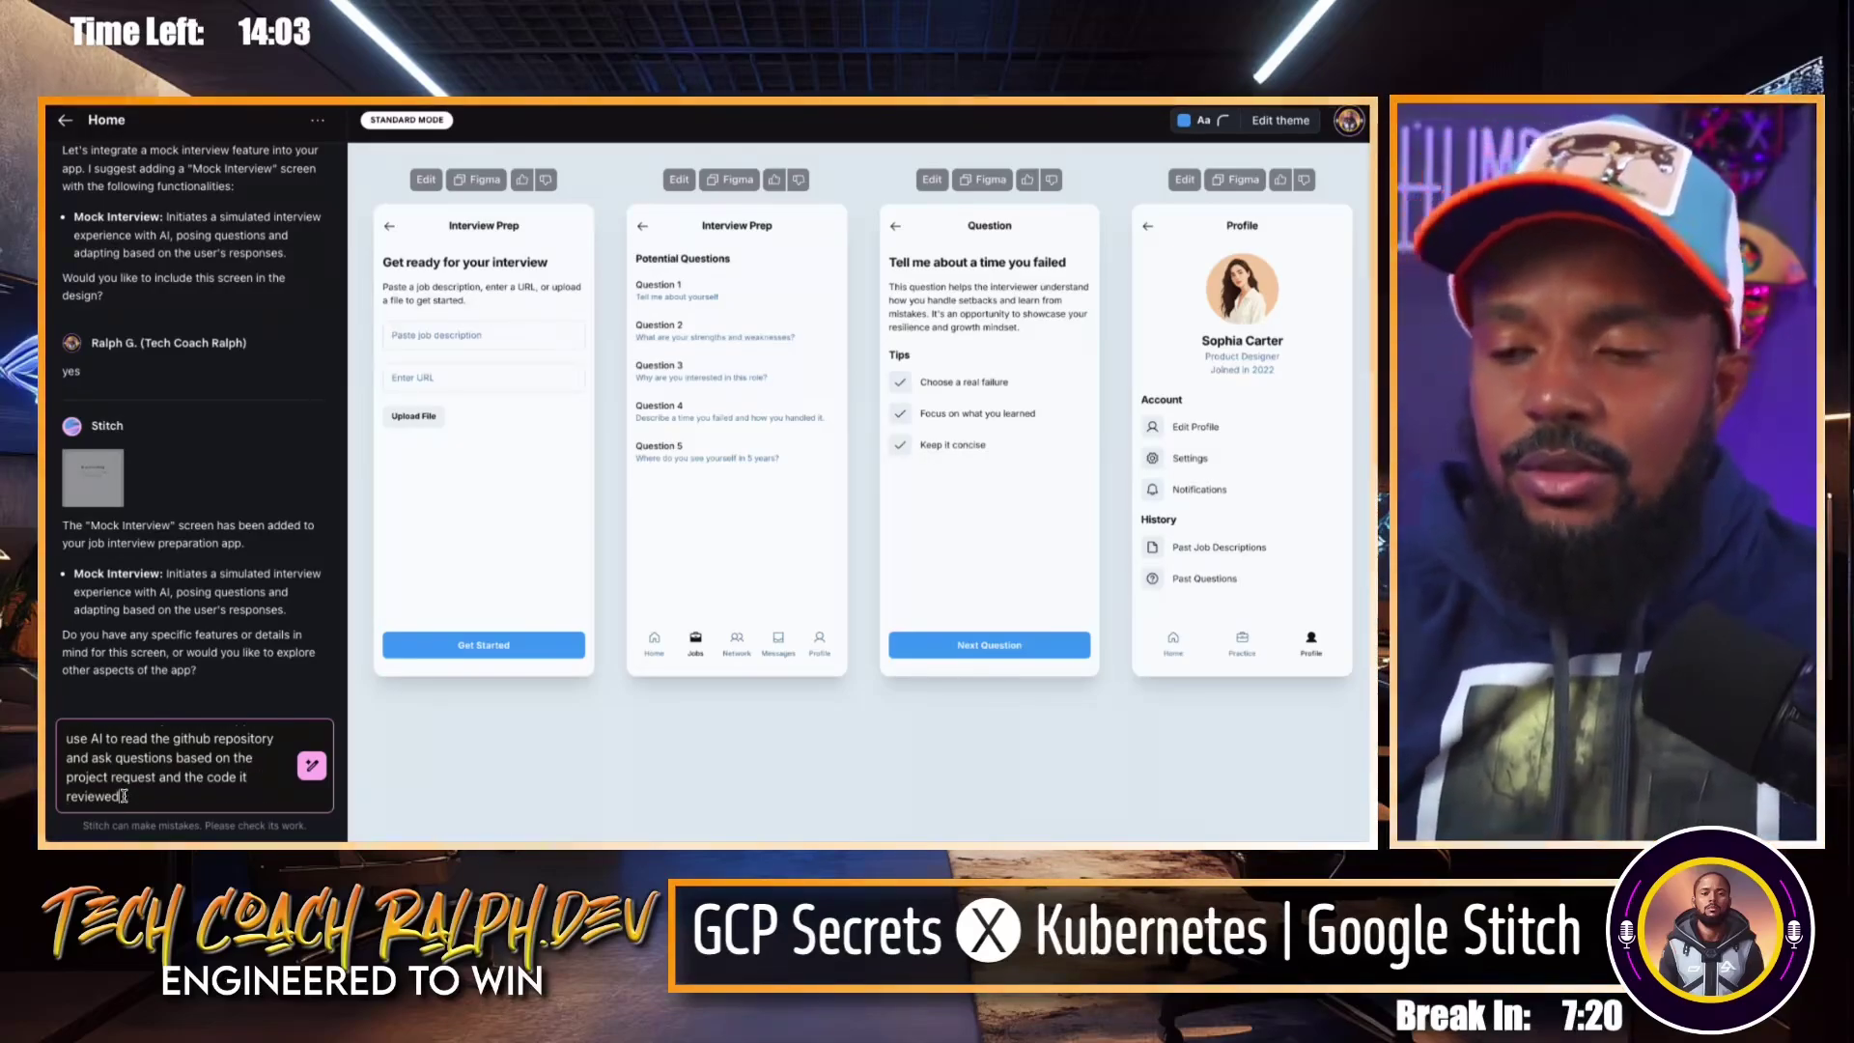
key(Return)
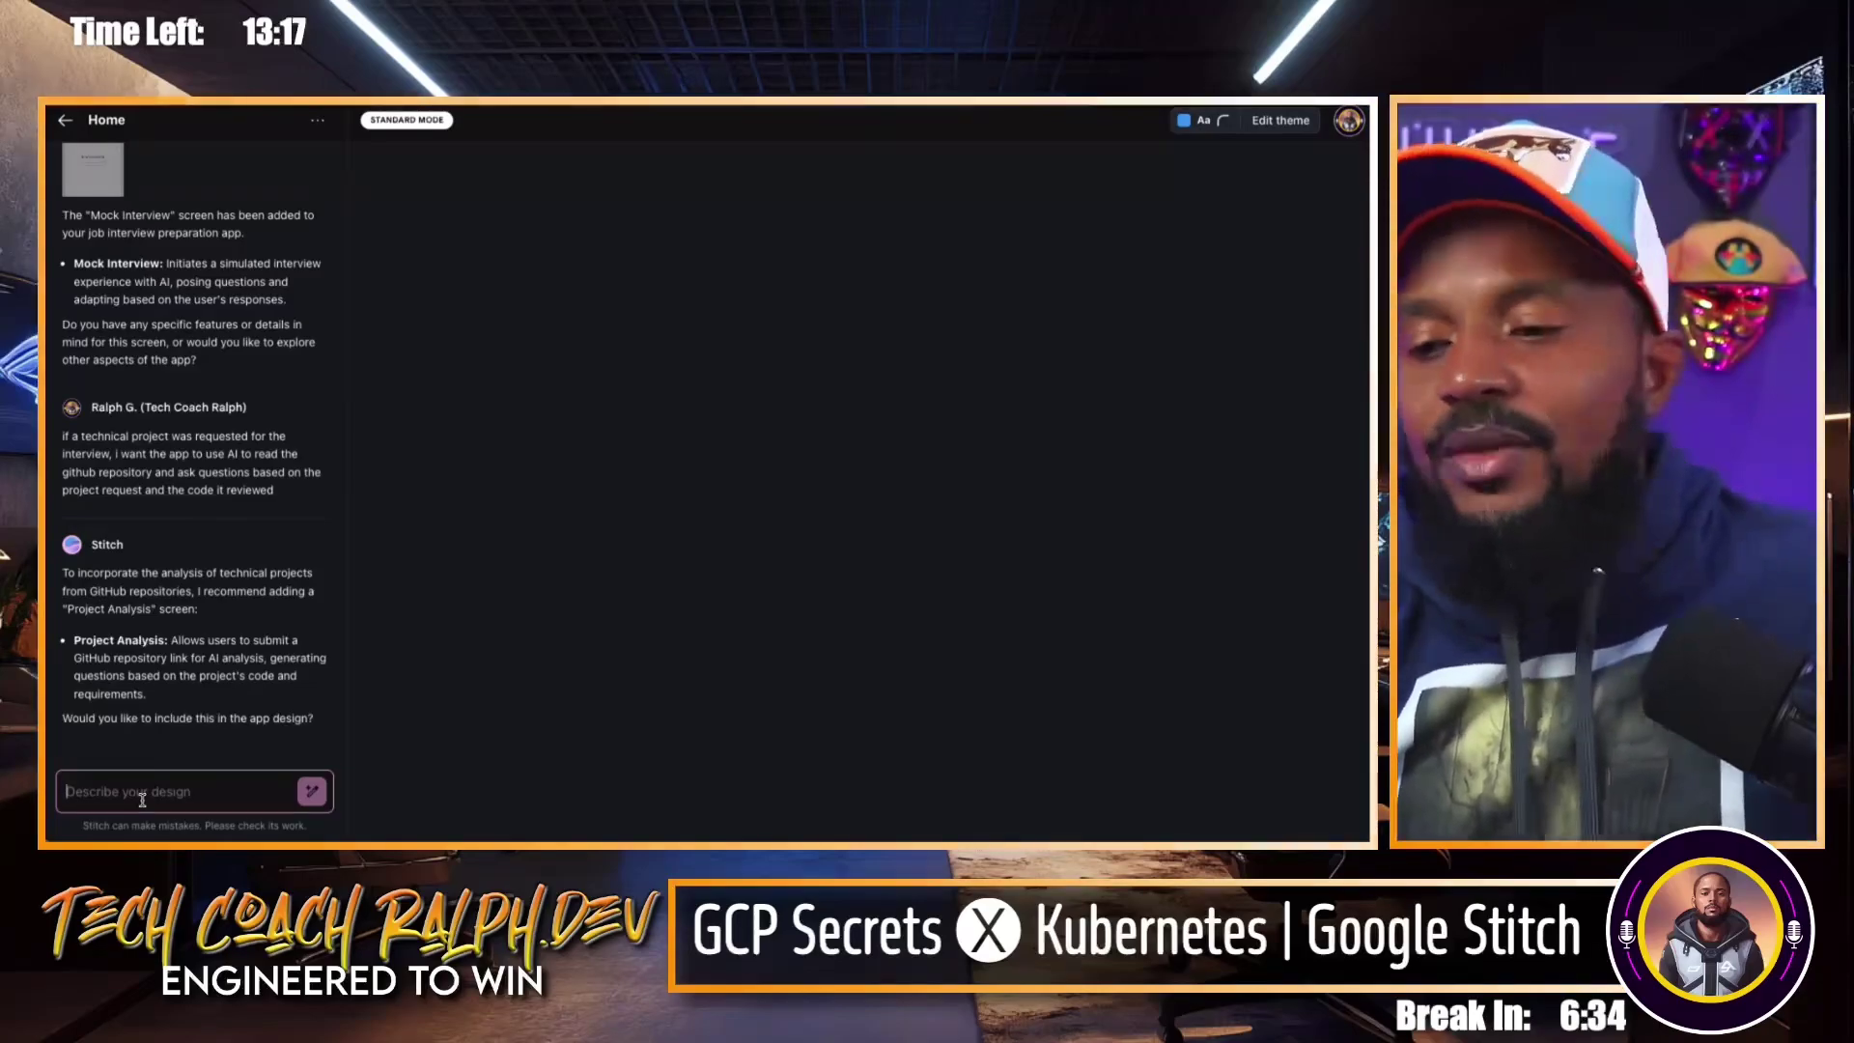
Reply "yes i would but with the option granting access to the app if the repository is private" to the Project Analysis suggestion.
text(yes i would b)
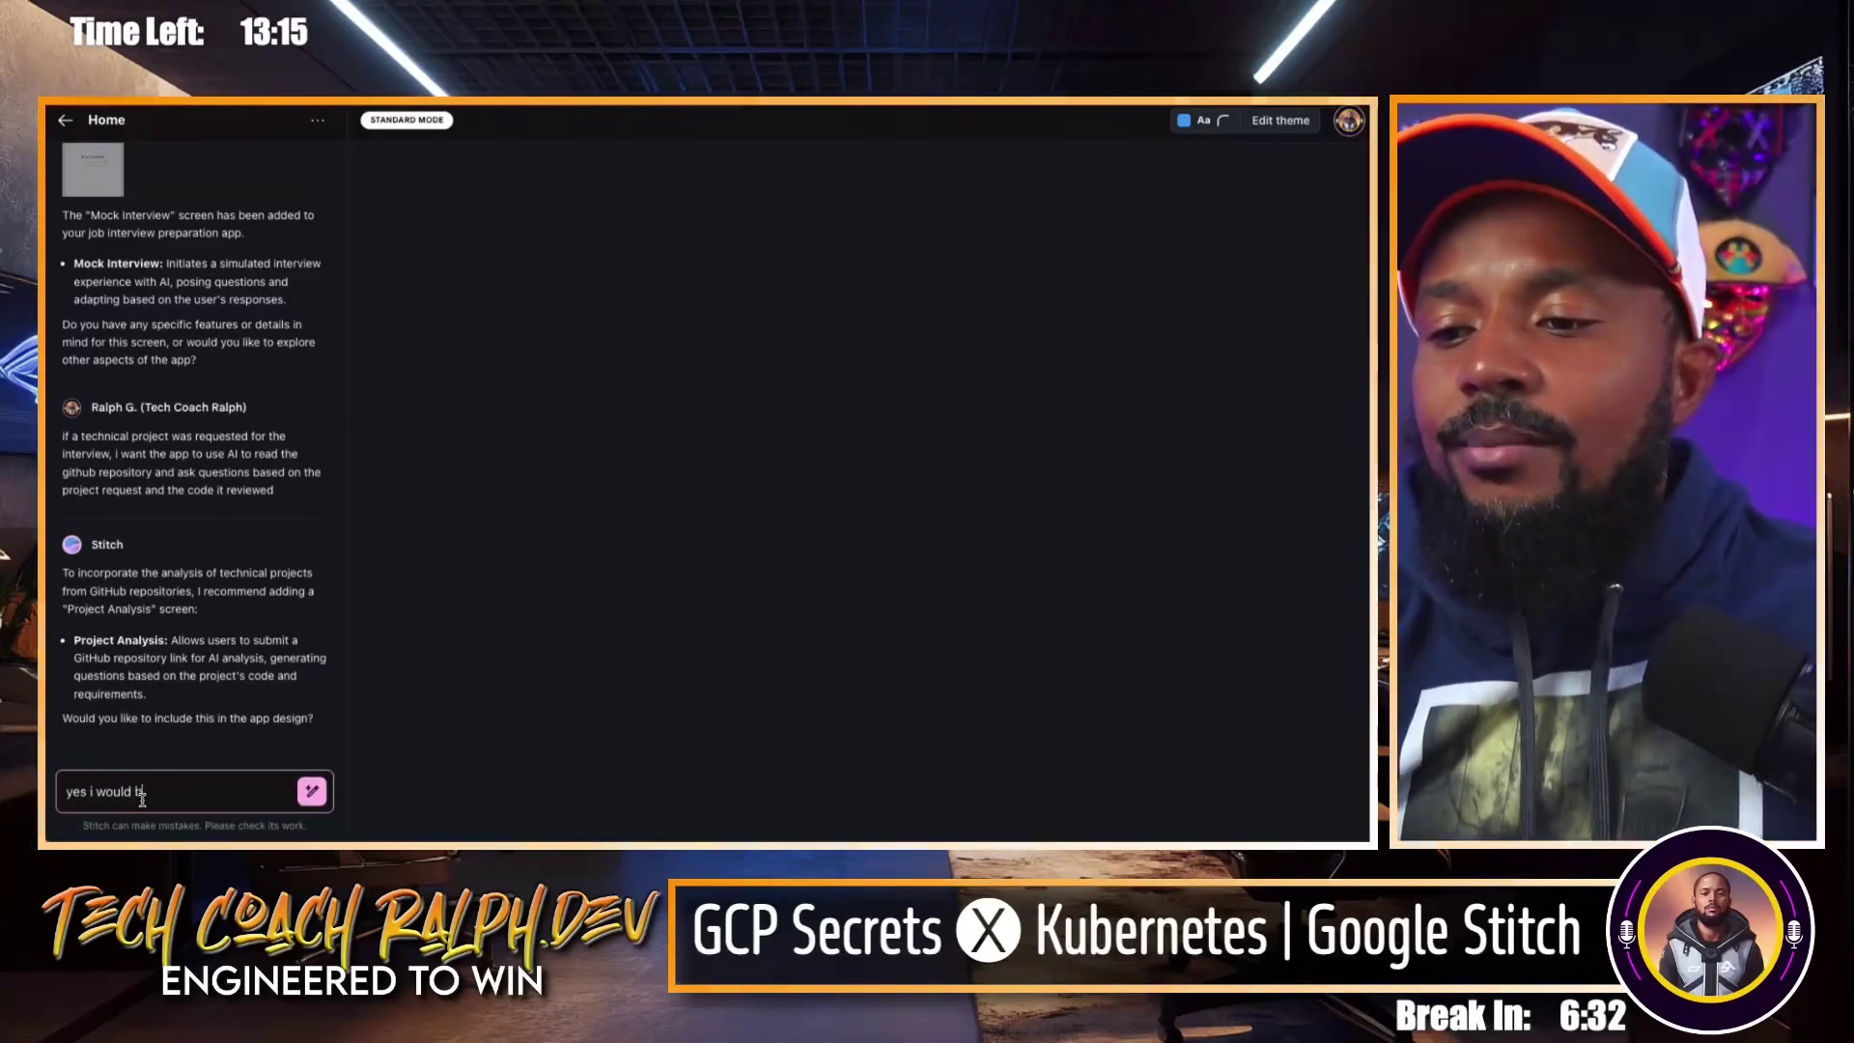
text(ut with the optoi)
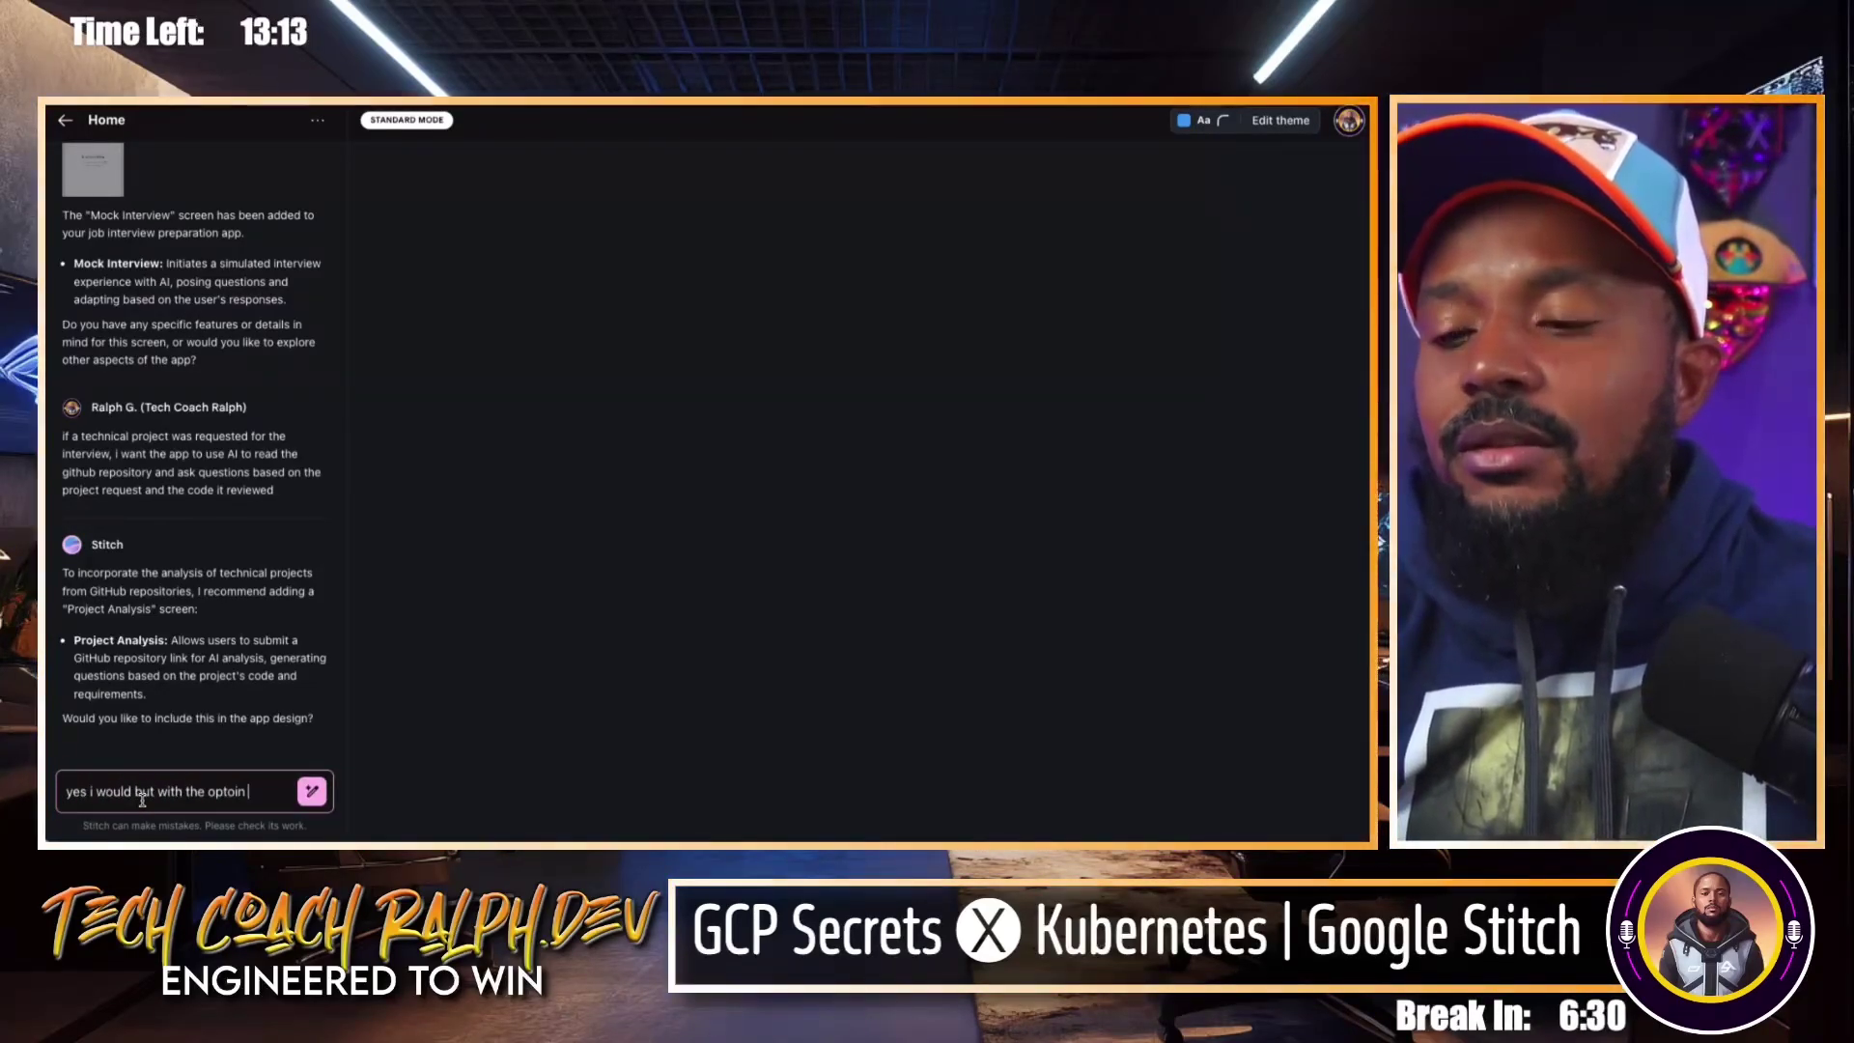
text(n)
key(BackSpace)
key(BackSpace)
text(ion granting )
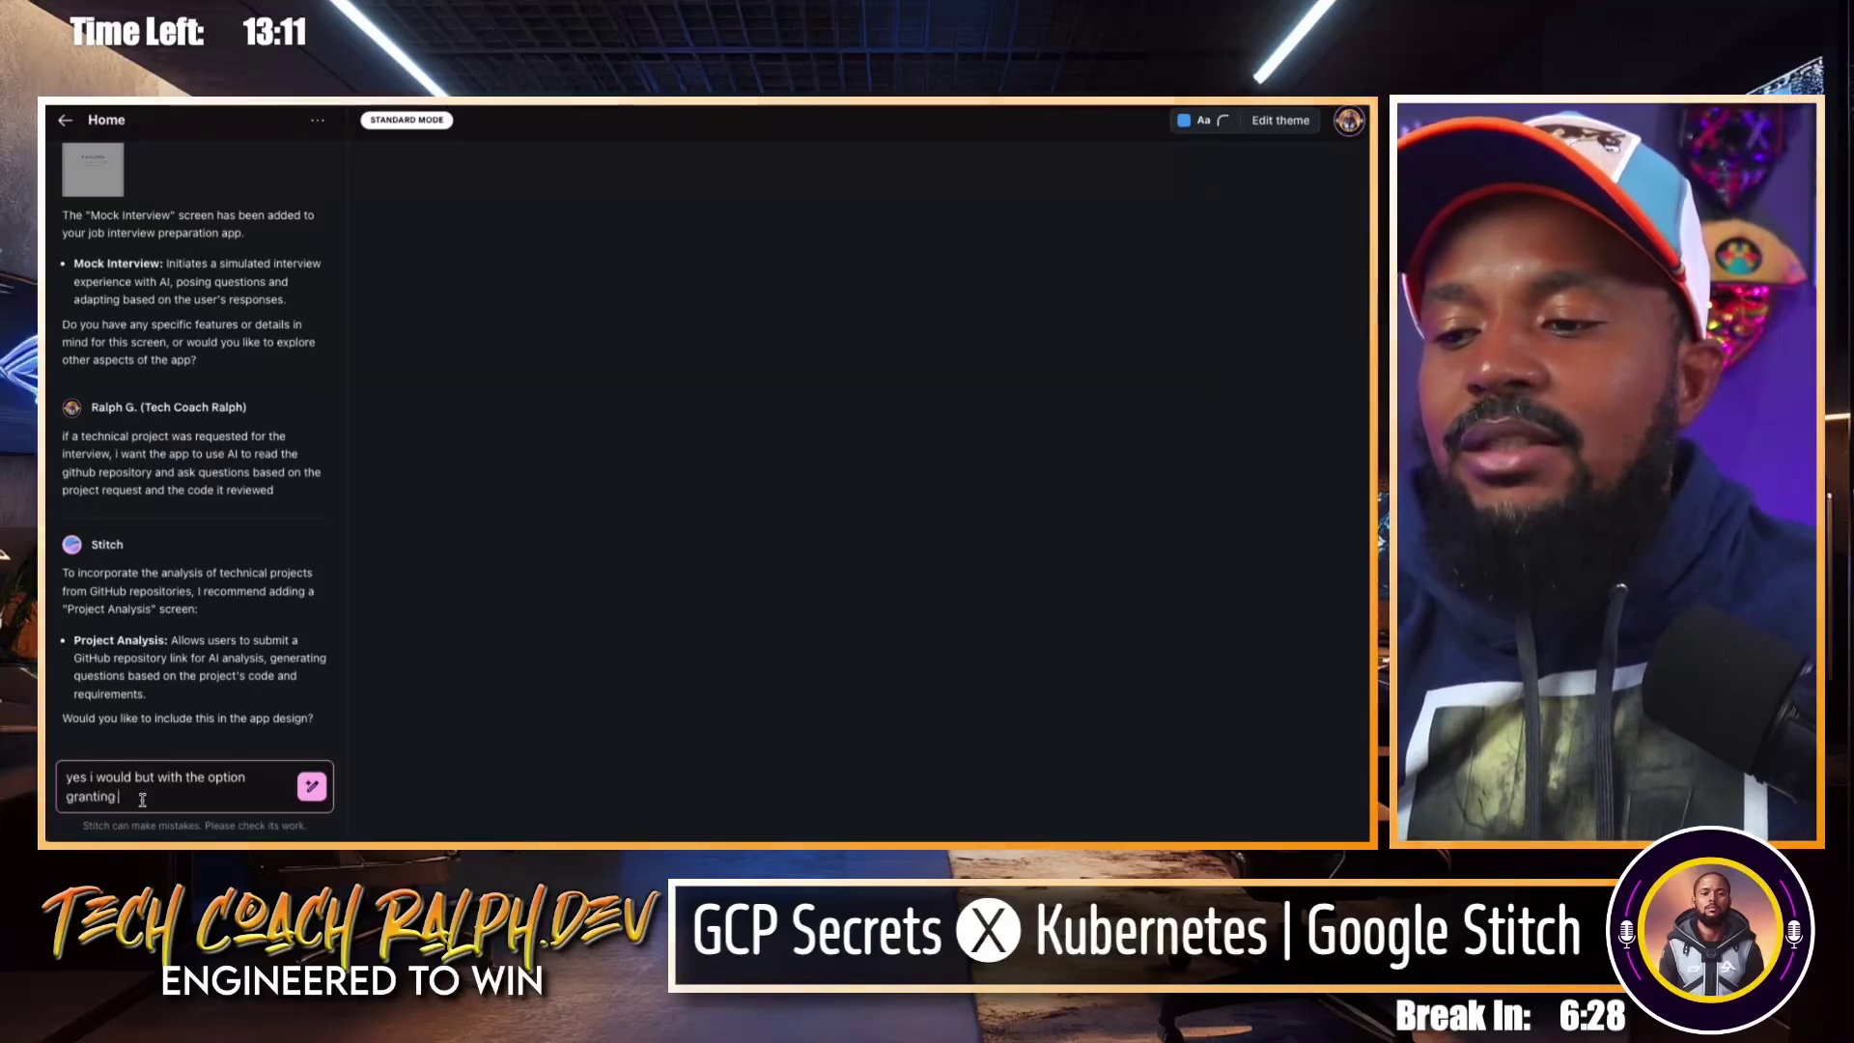
text(access to the app if)
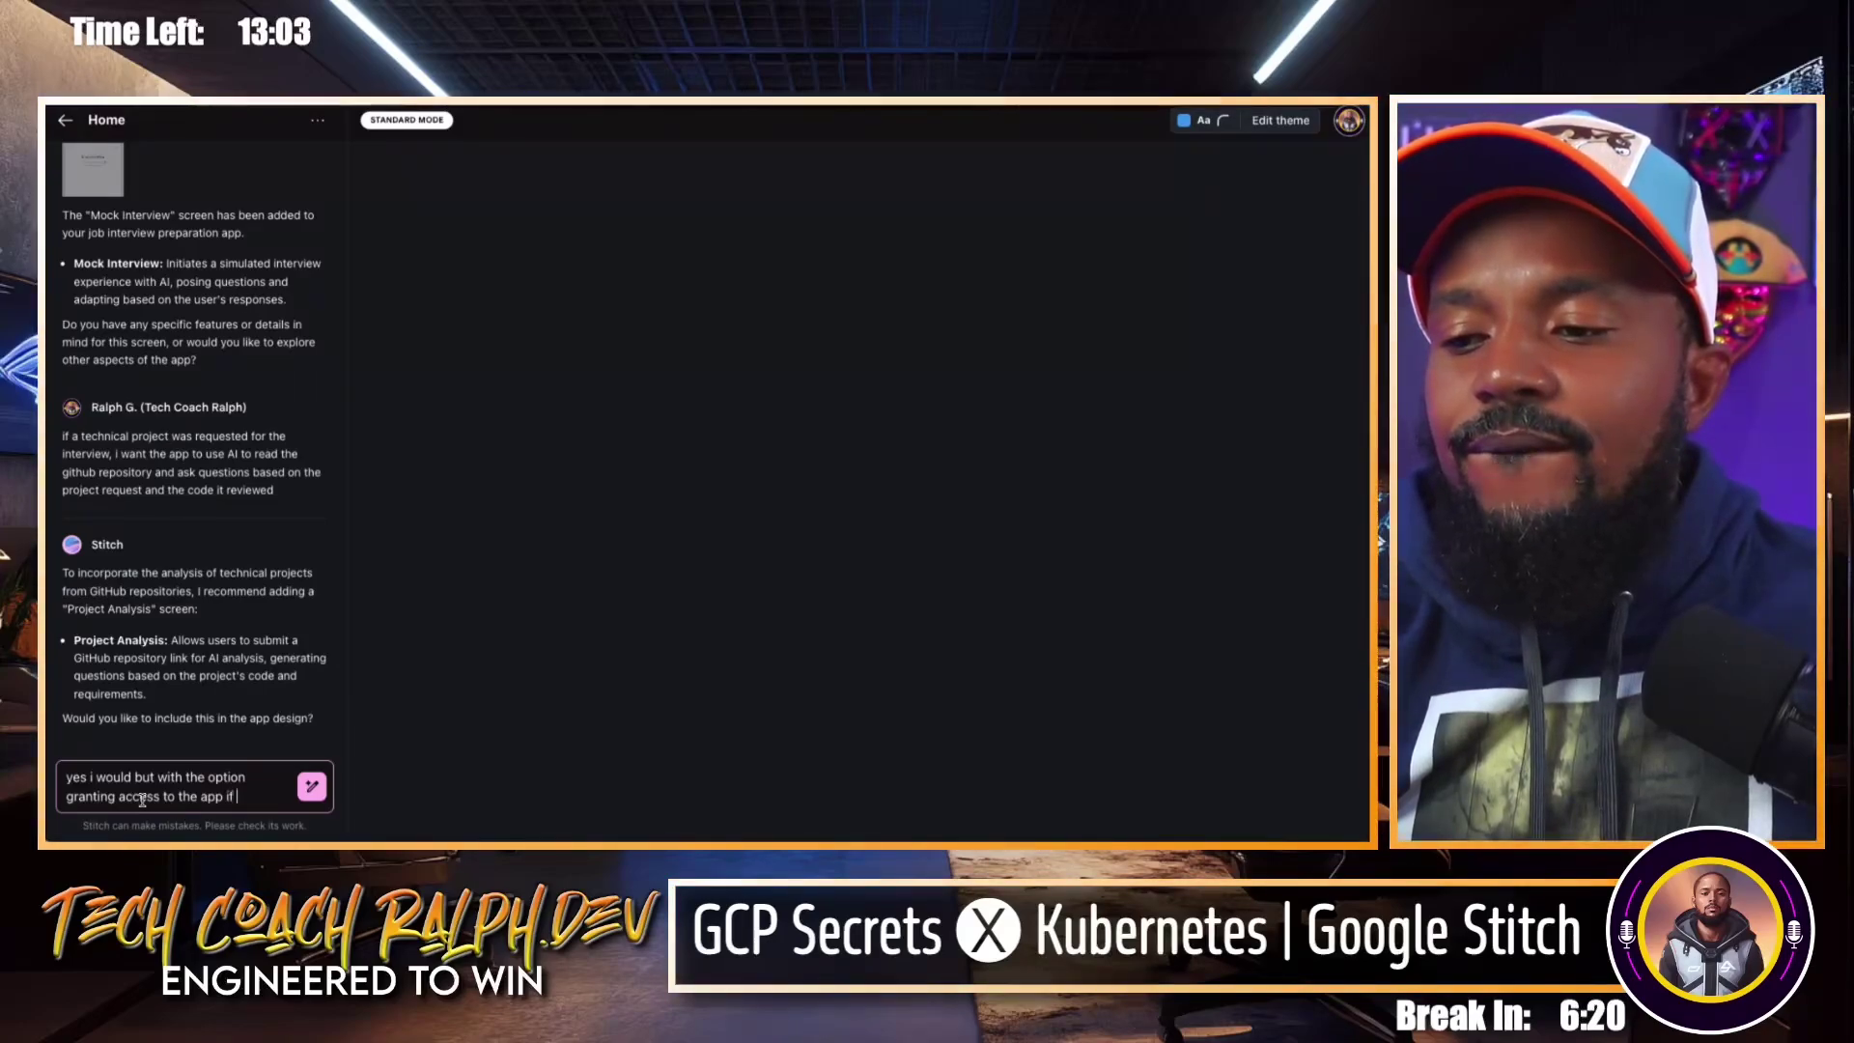
text(the repos)
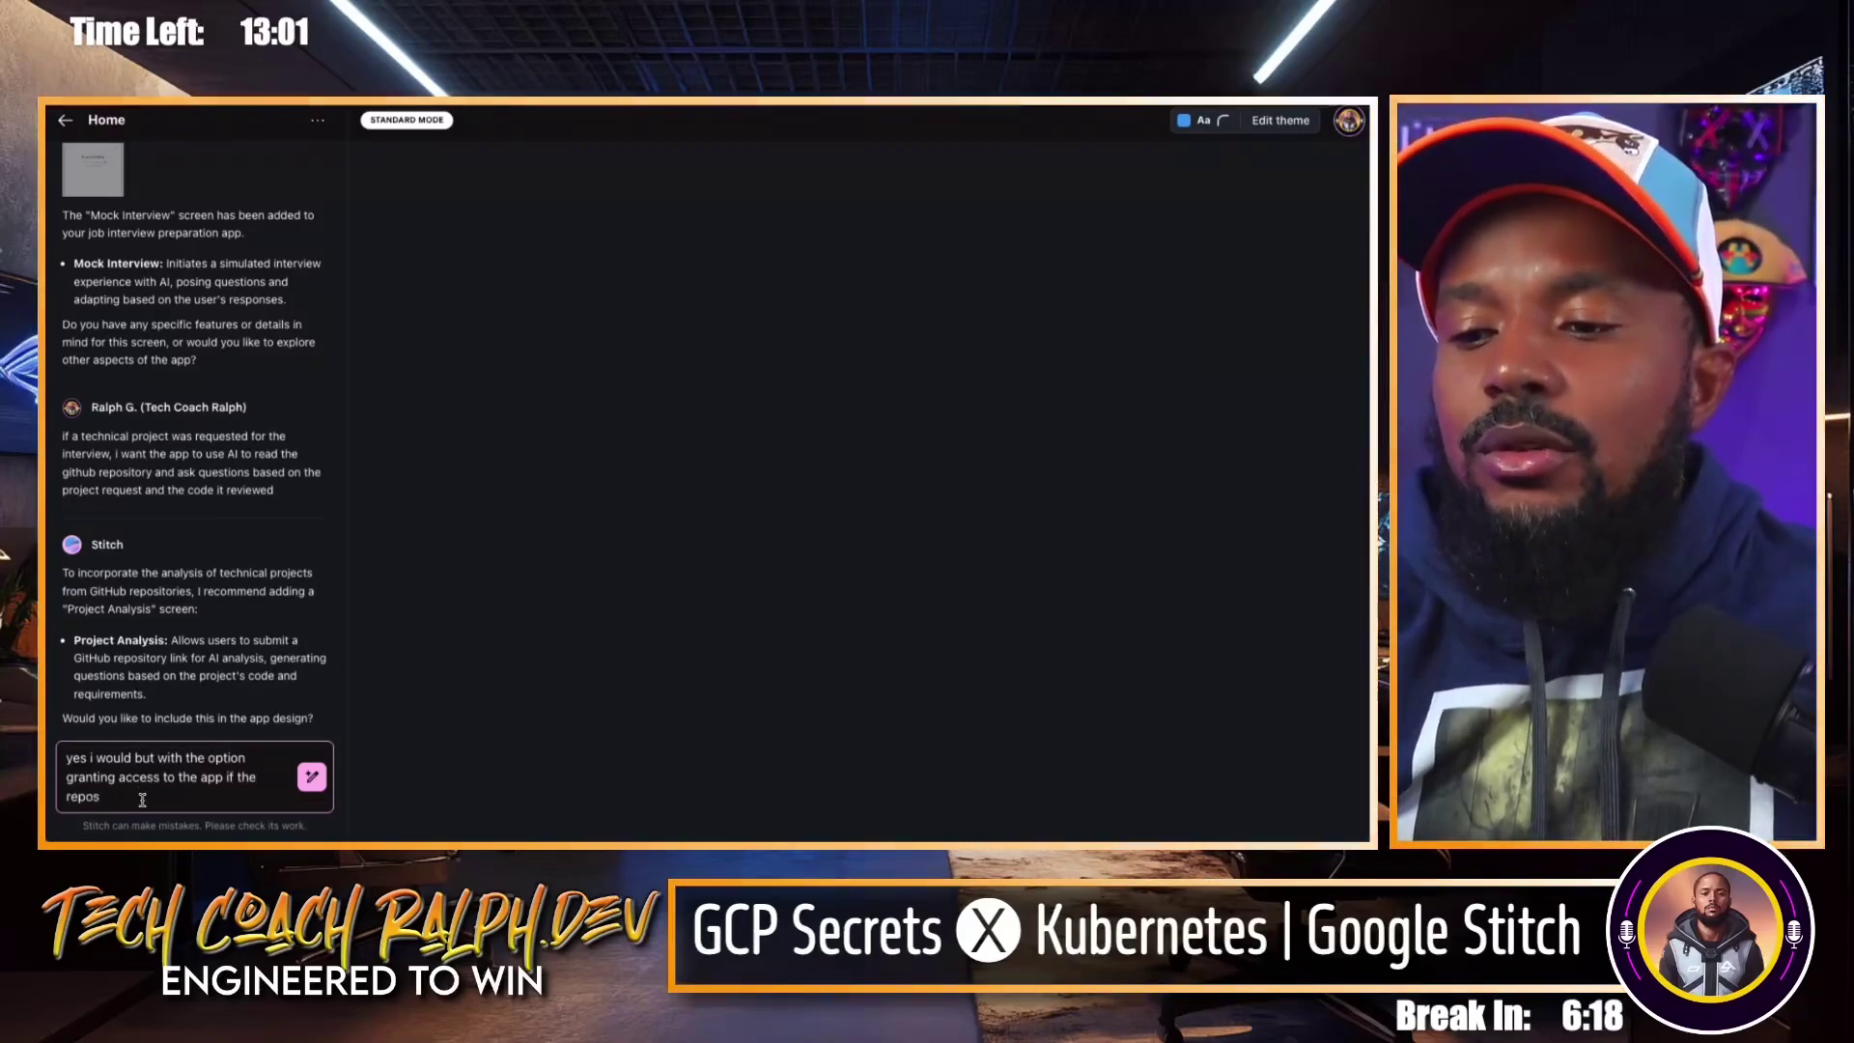
text(iottory is private)
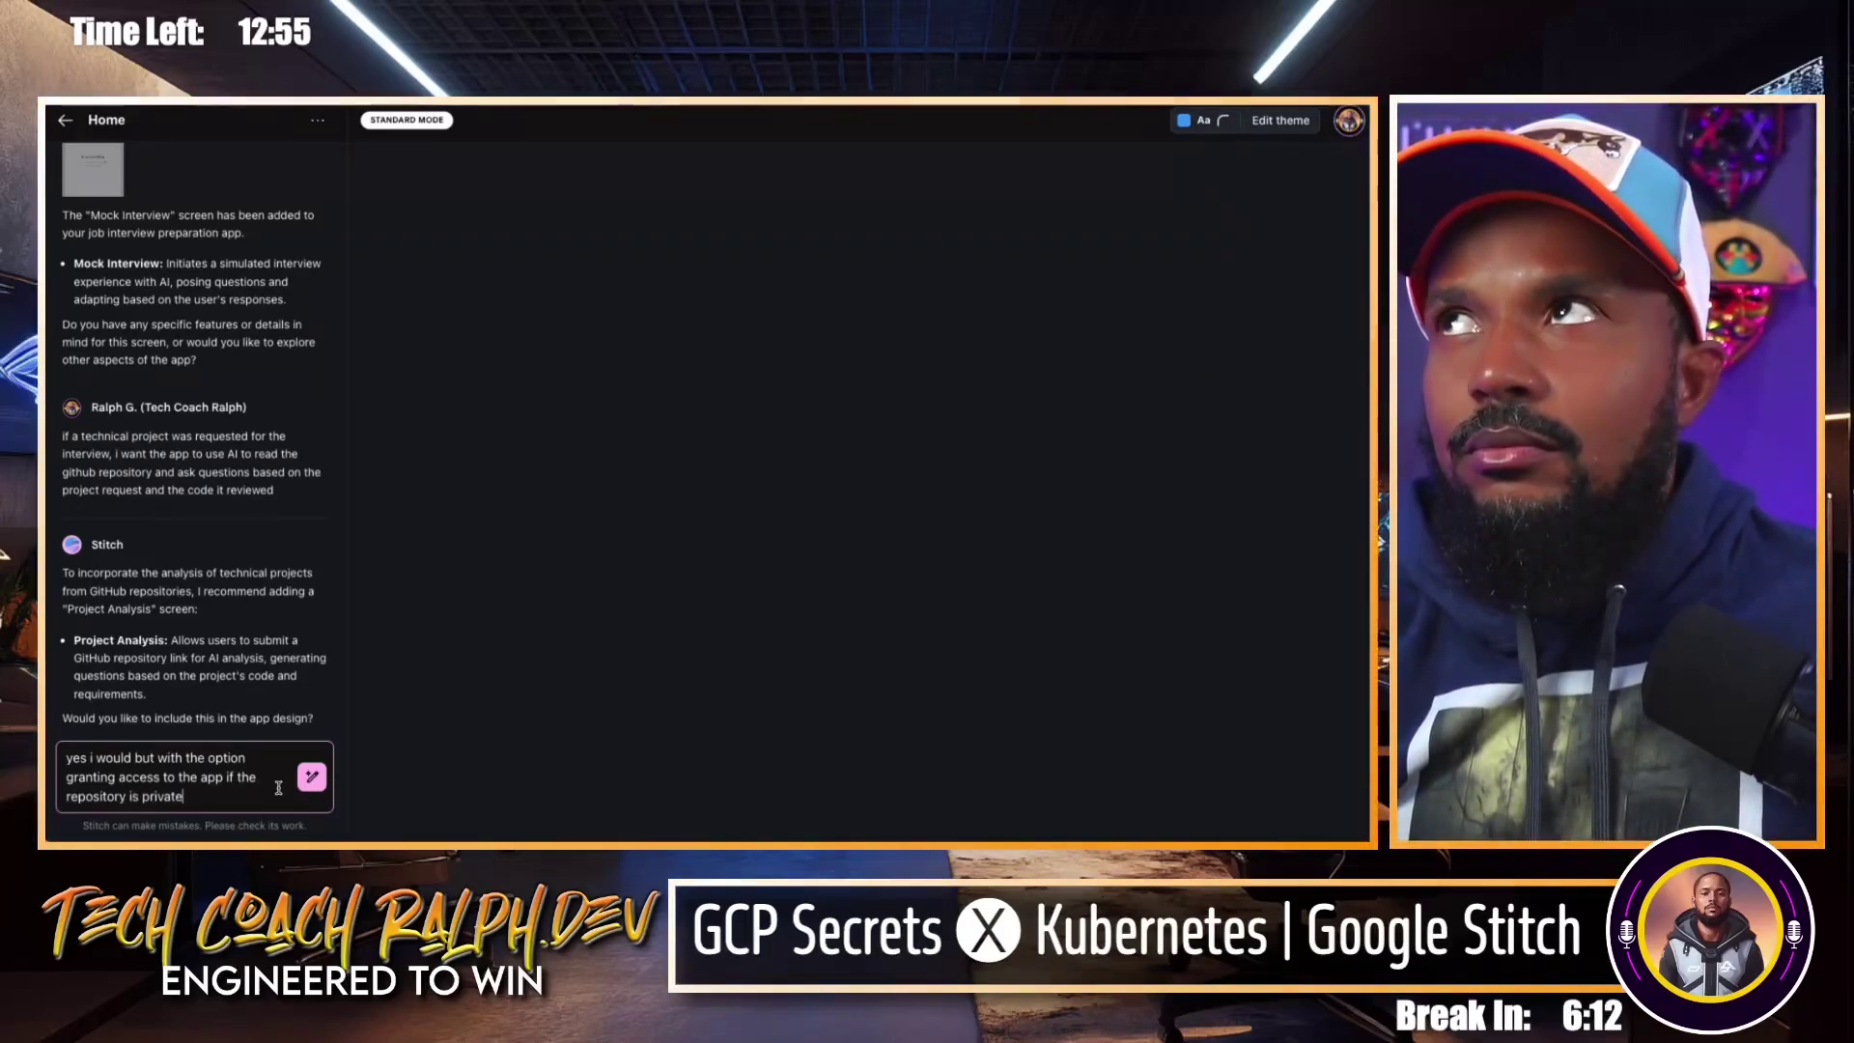
key(Return)
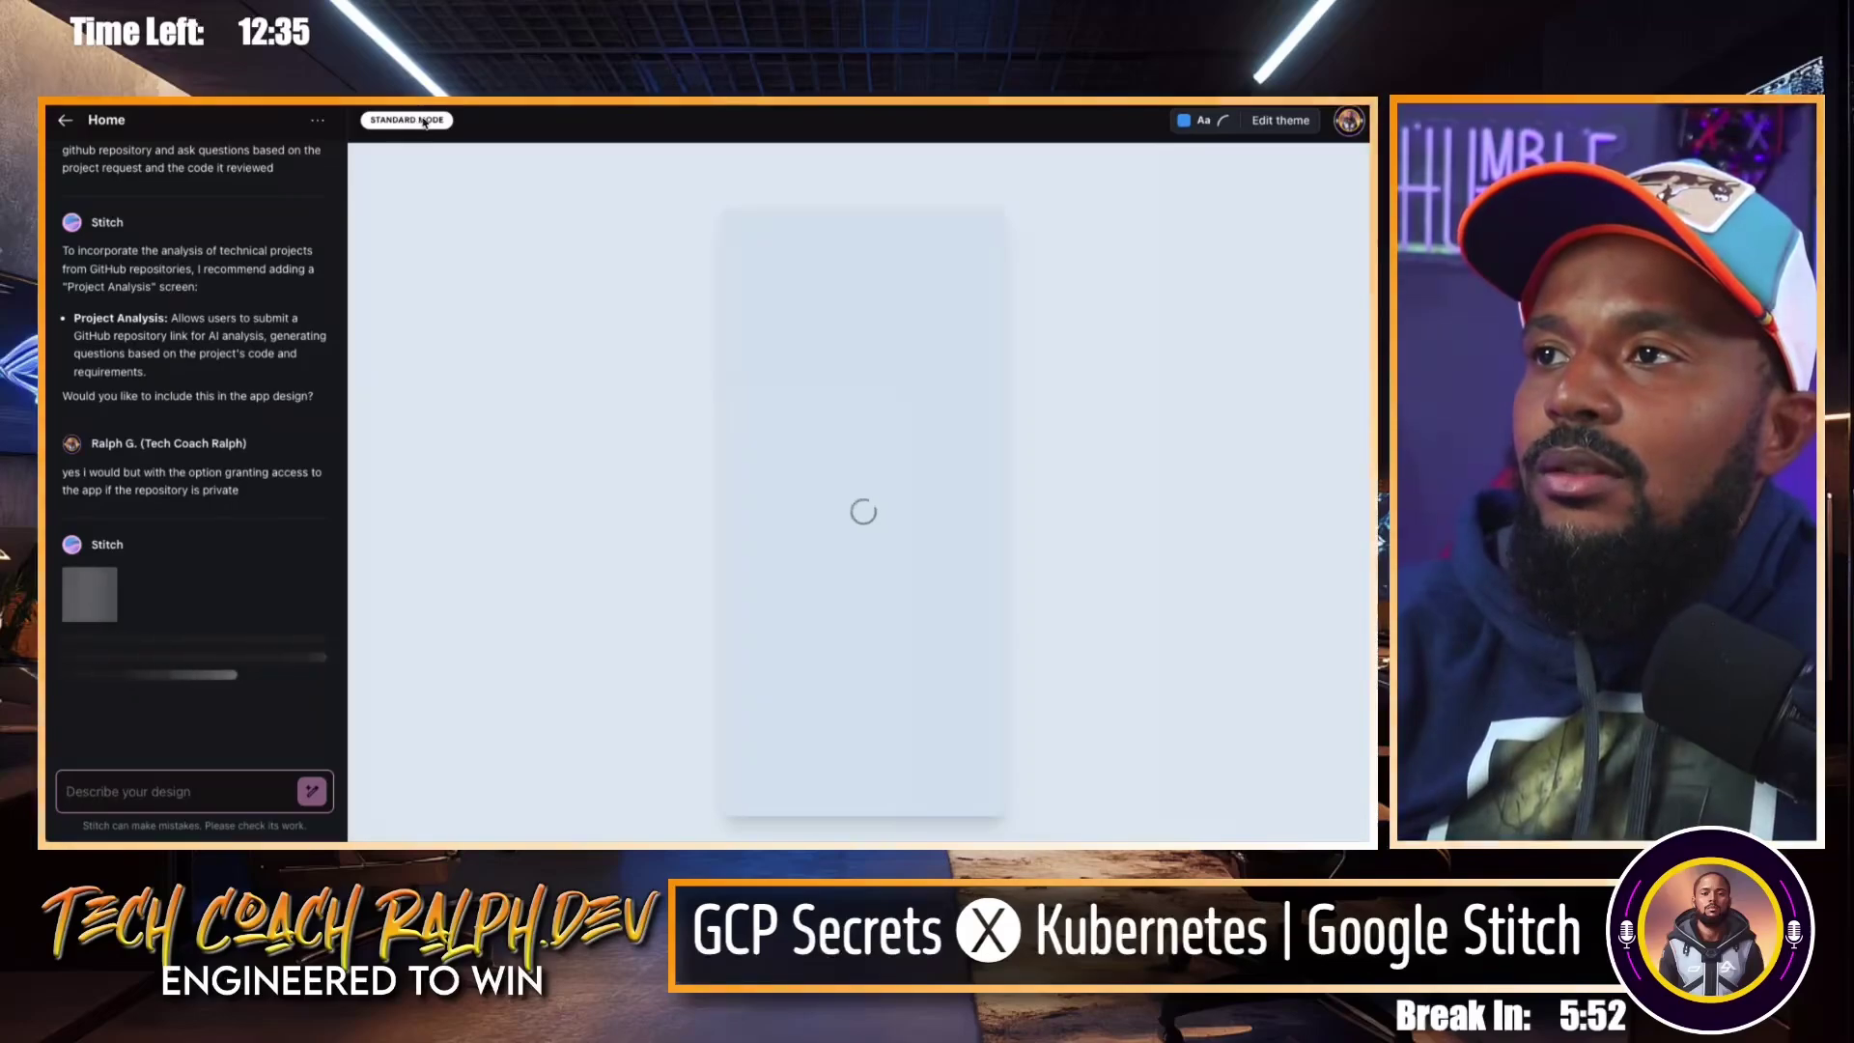
click(334, 122)
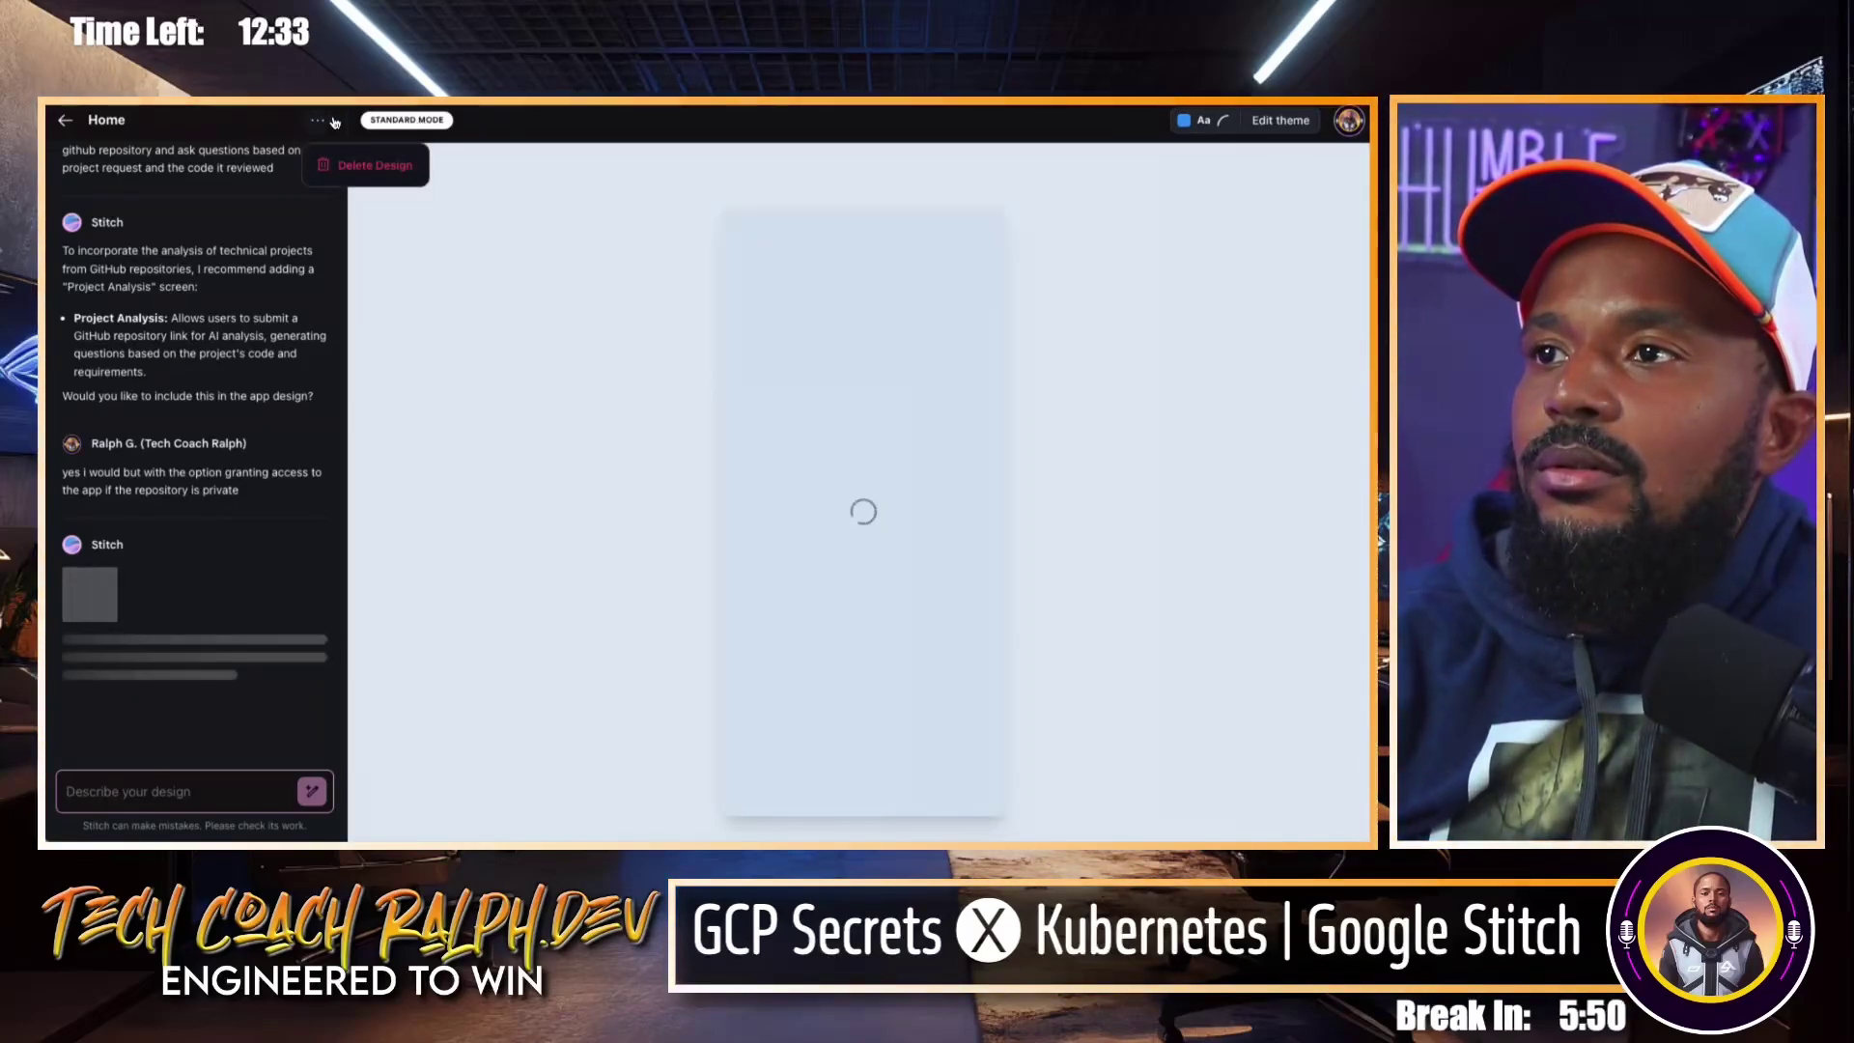
click(504, 222)
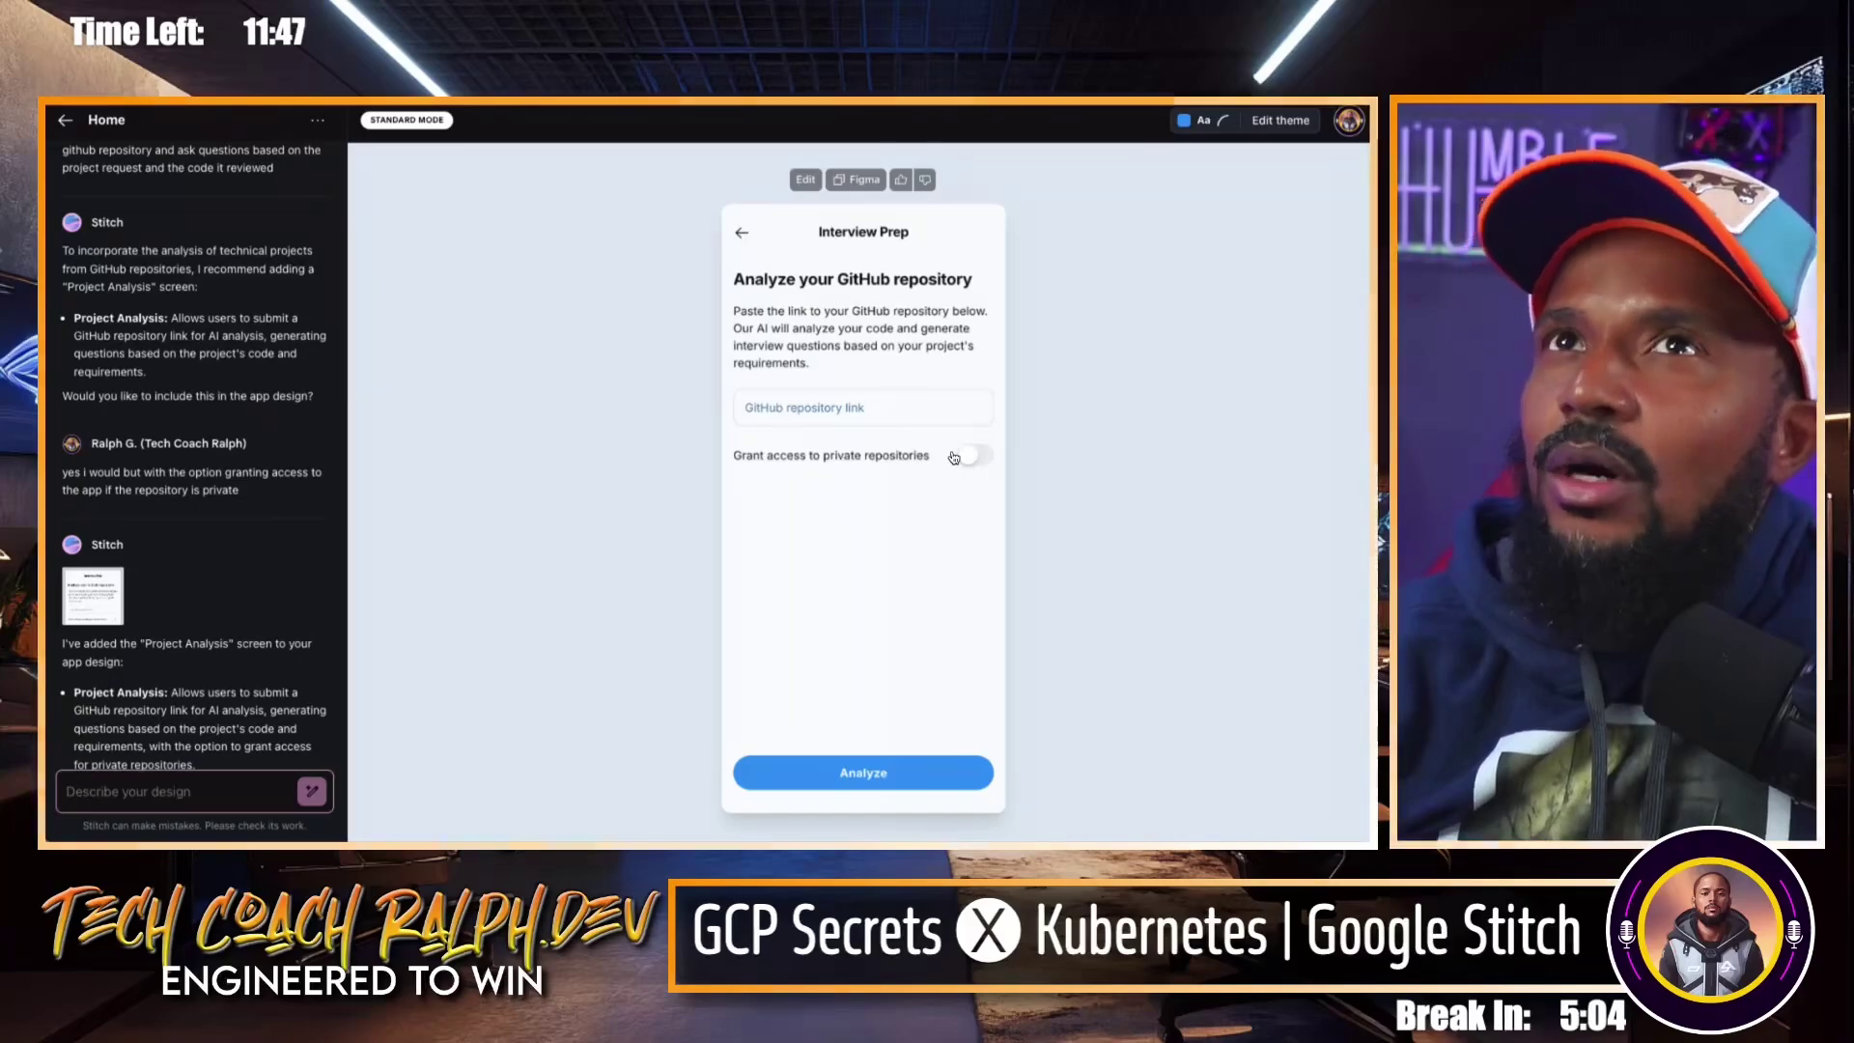
click(883, 459)
click(1223, 141)
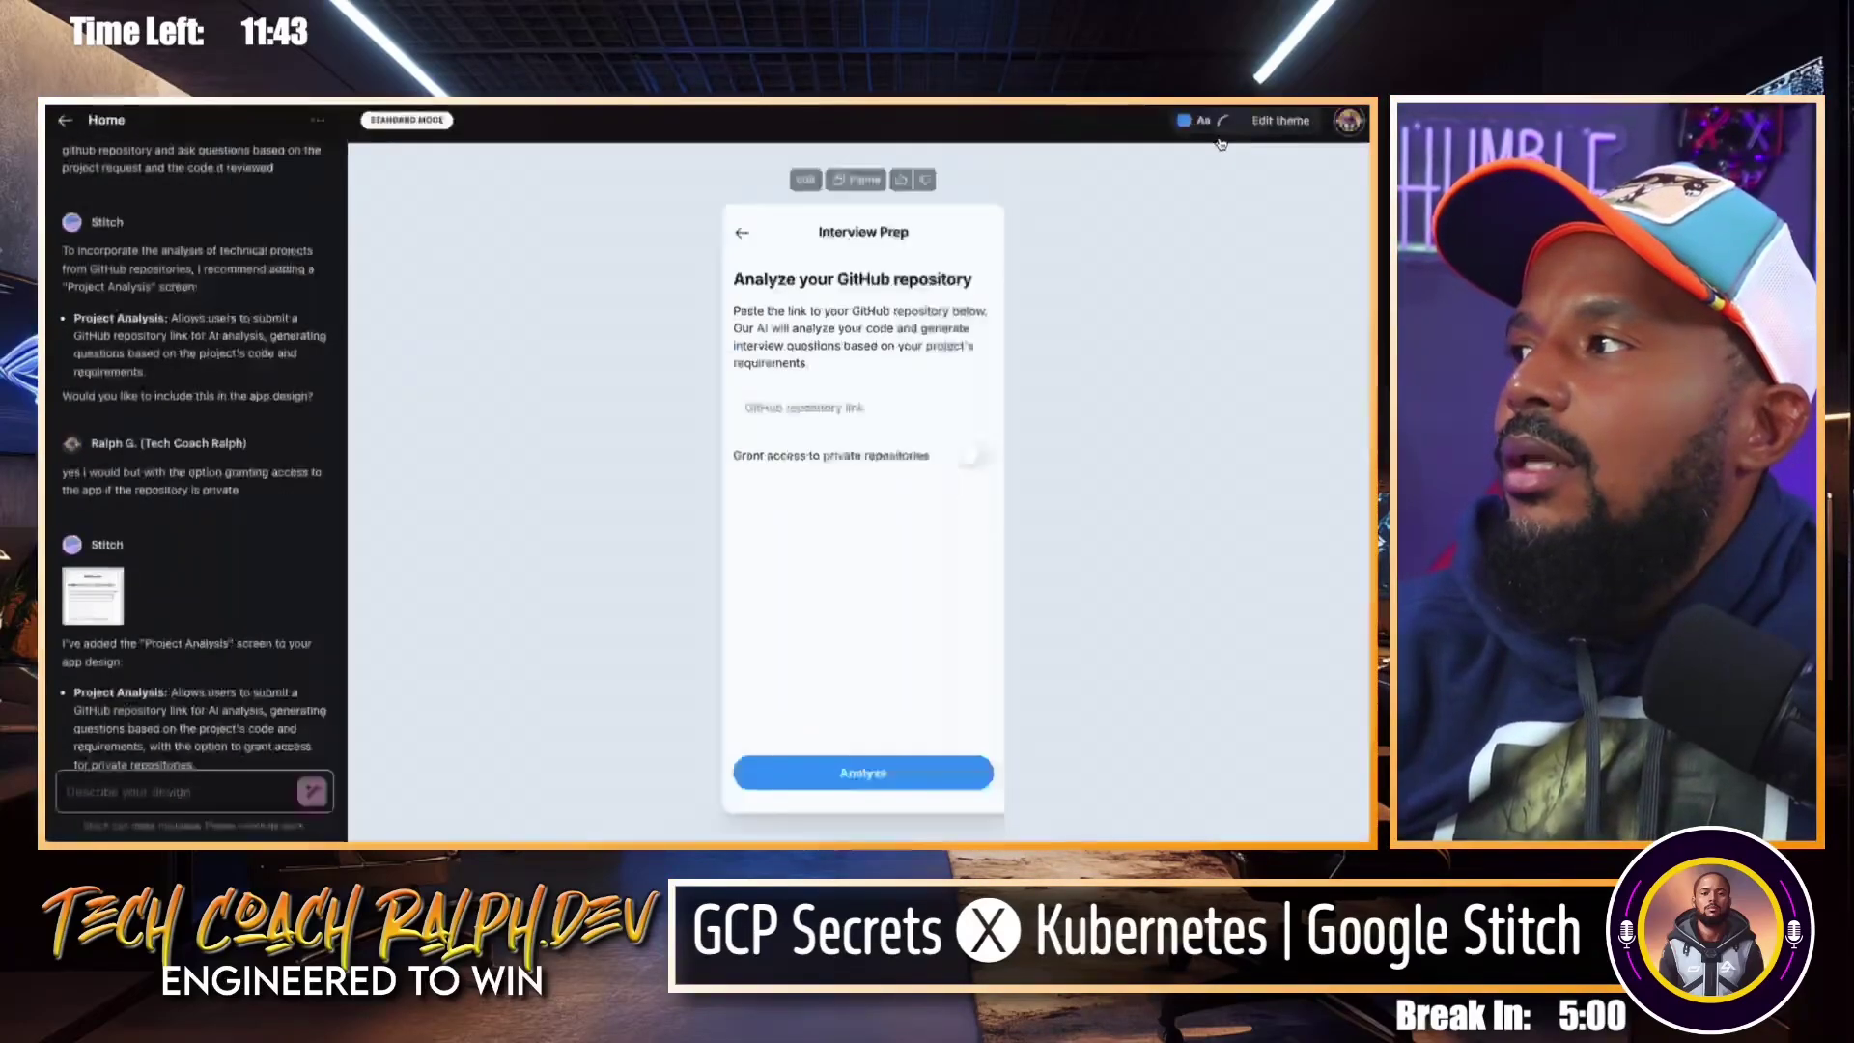
click(807, 189)
click(1224, 141)
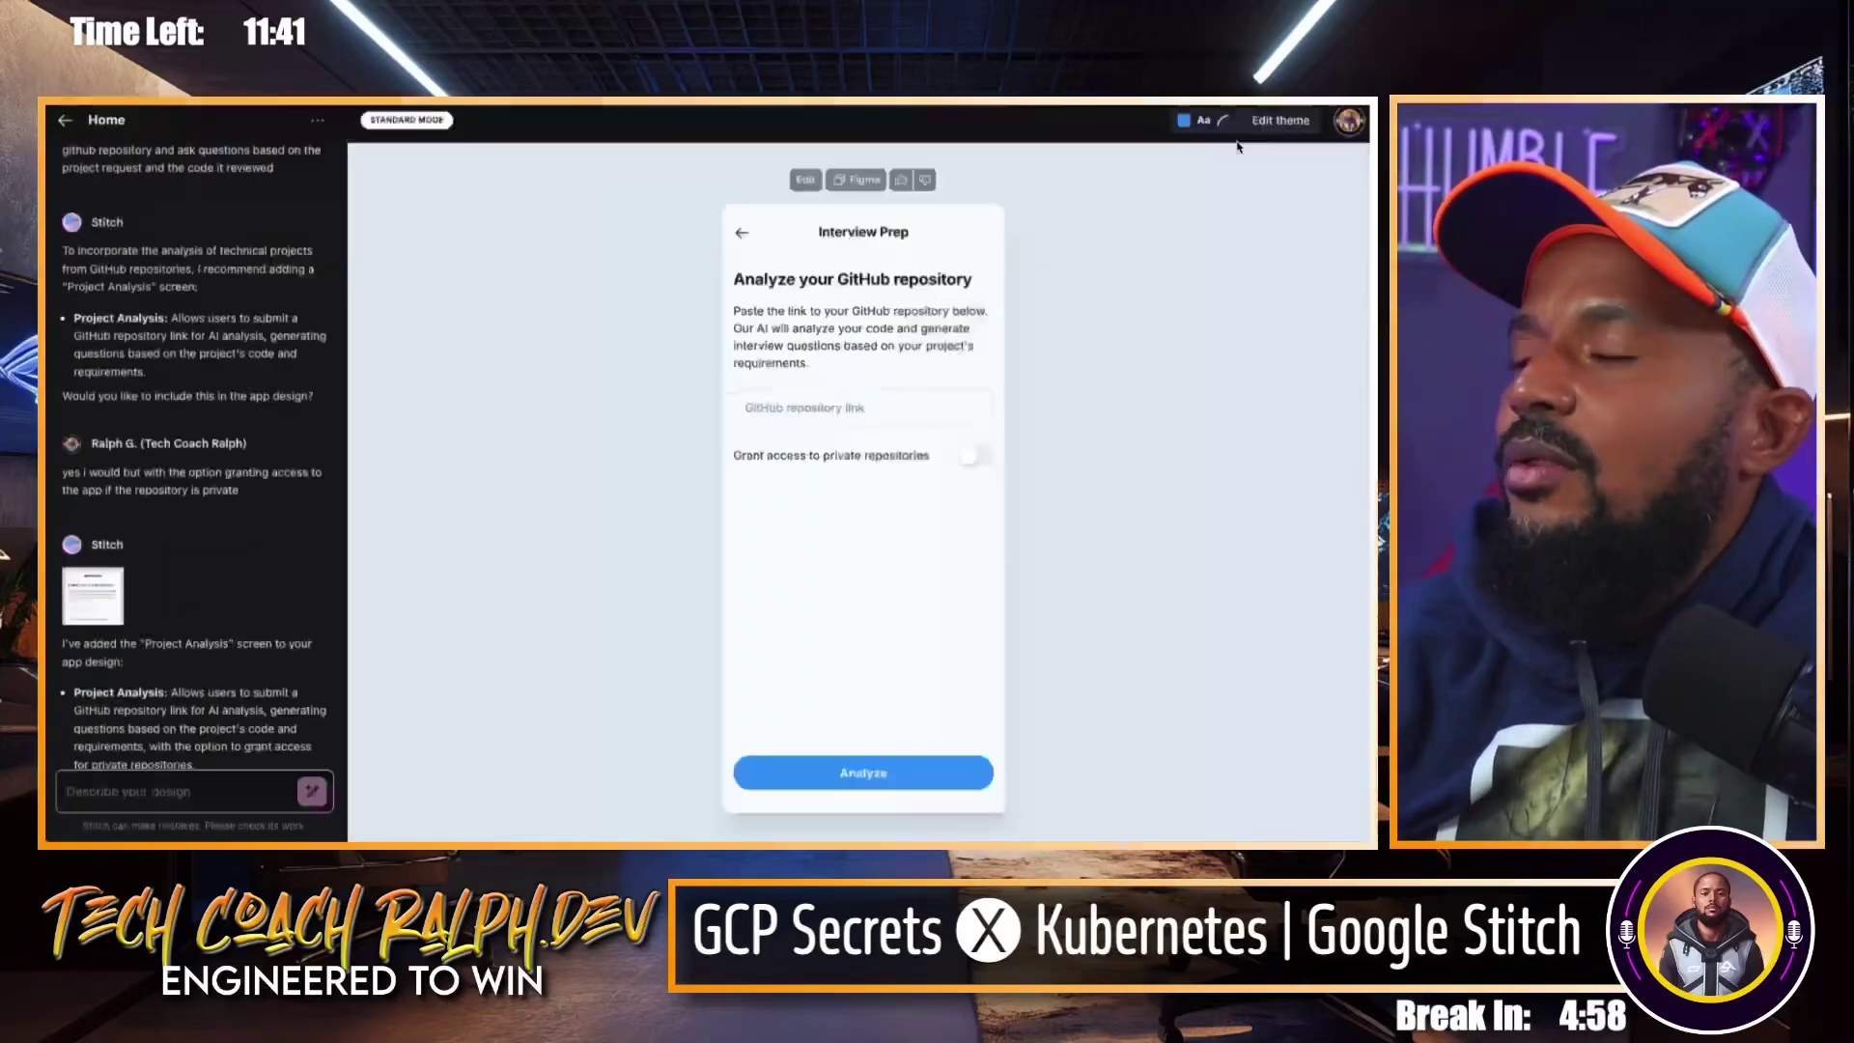
Attach the GitHub repository analysis screen for editing and begin its change prompt with "instead of grant access to private repositories".
click(797, 179)
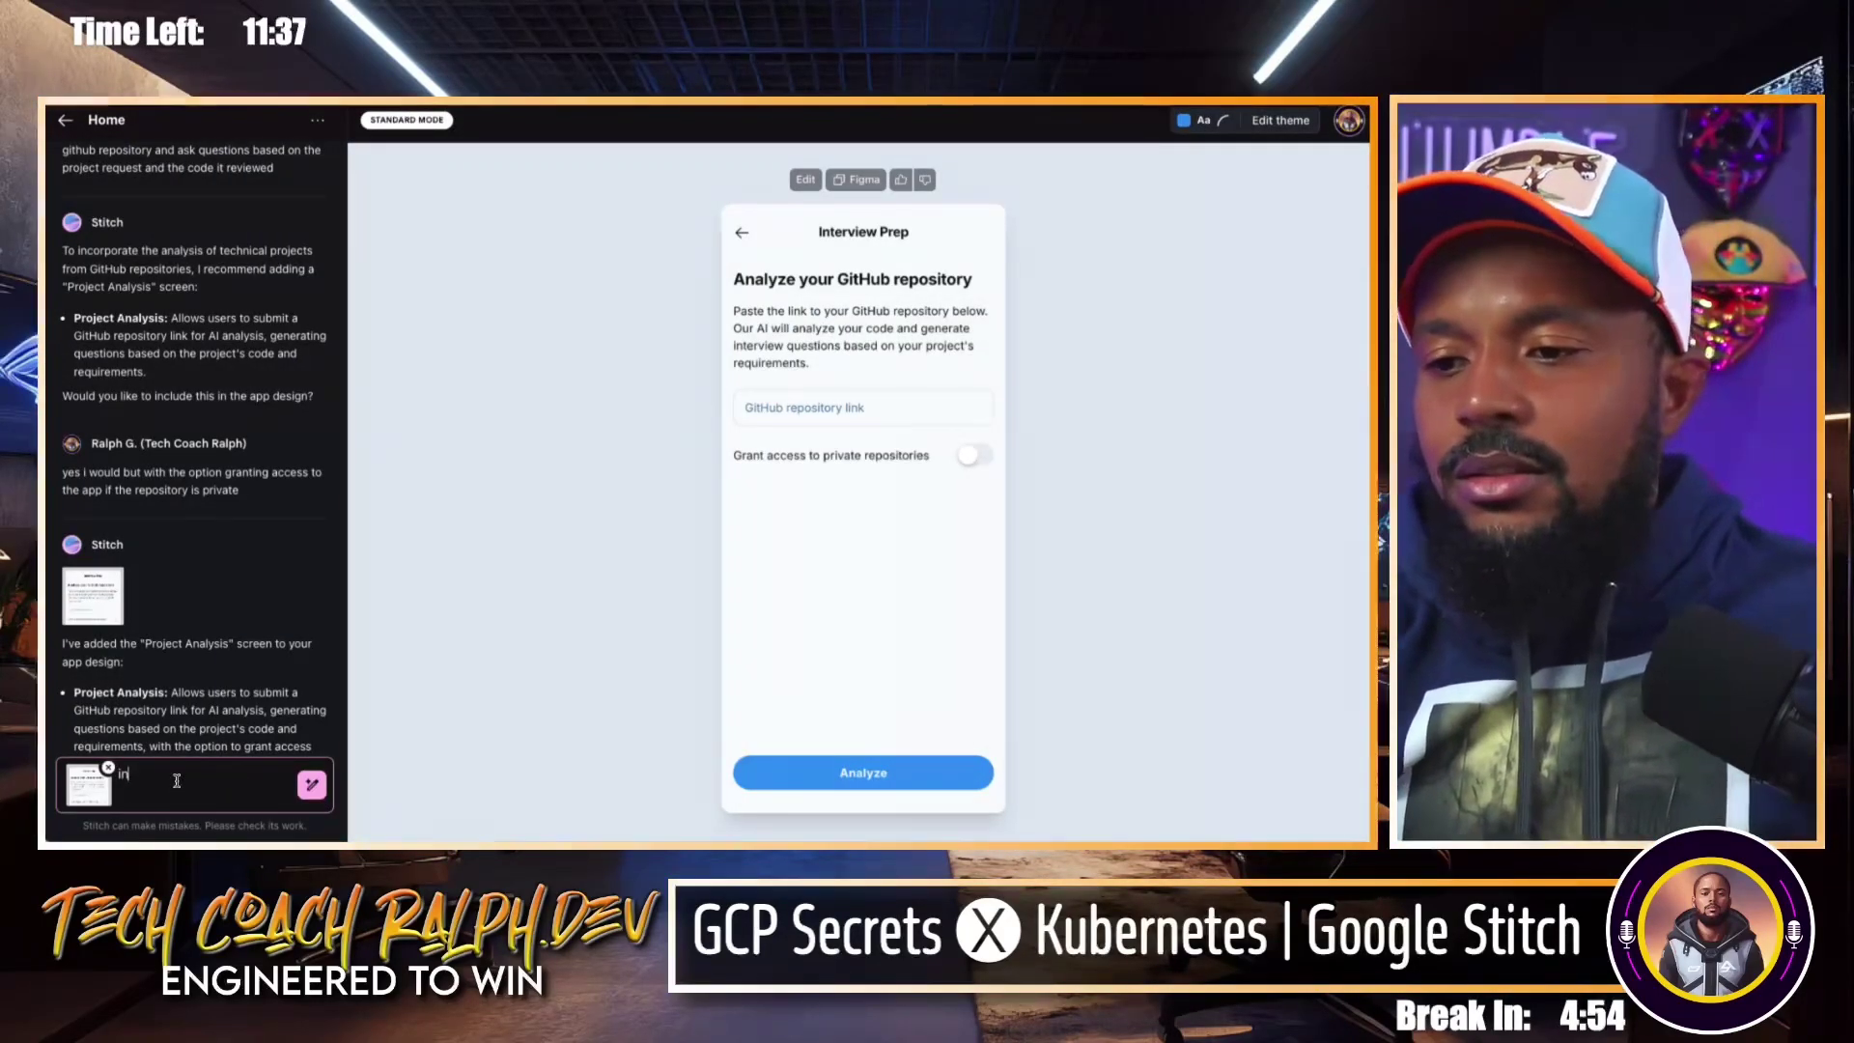
text(inst)
key(BackSpace)
text(tea)
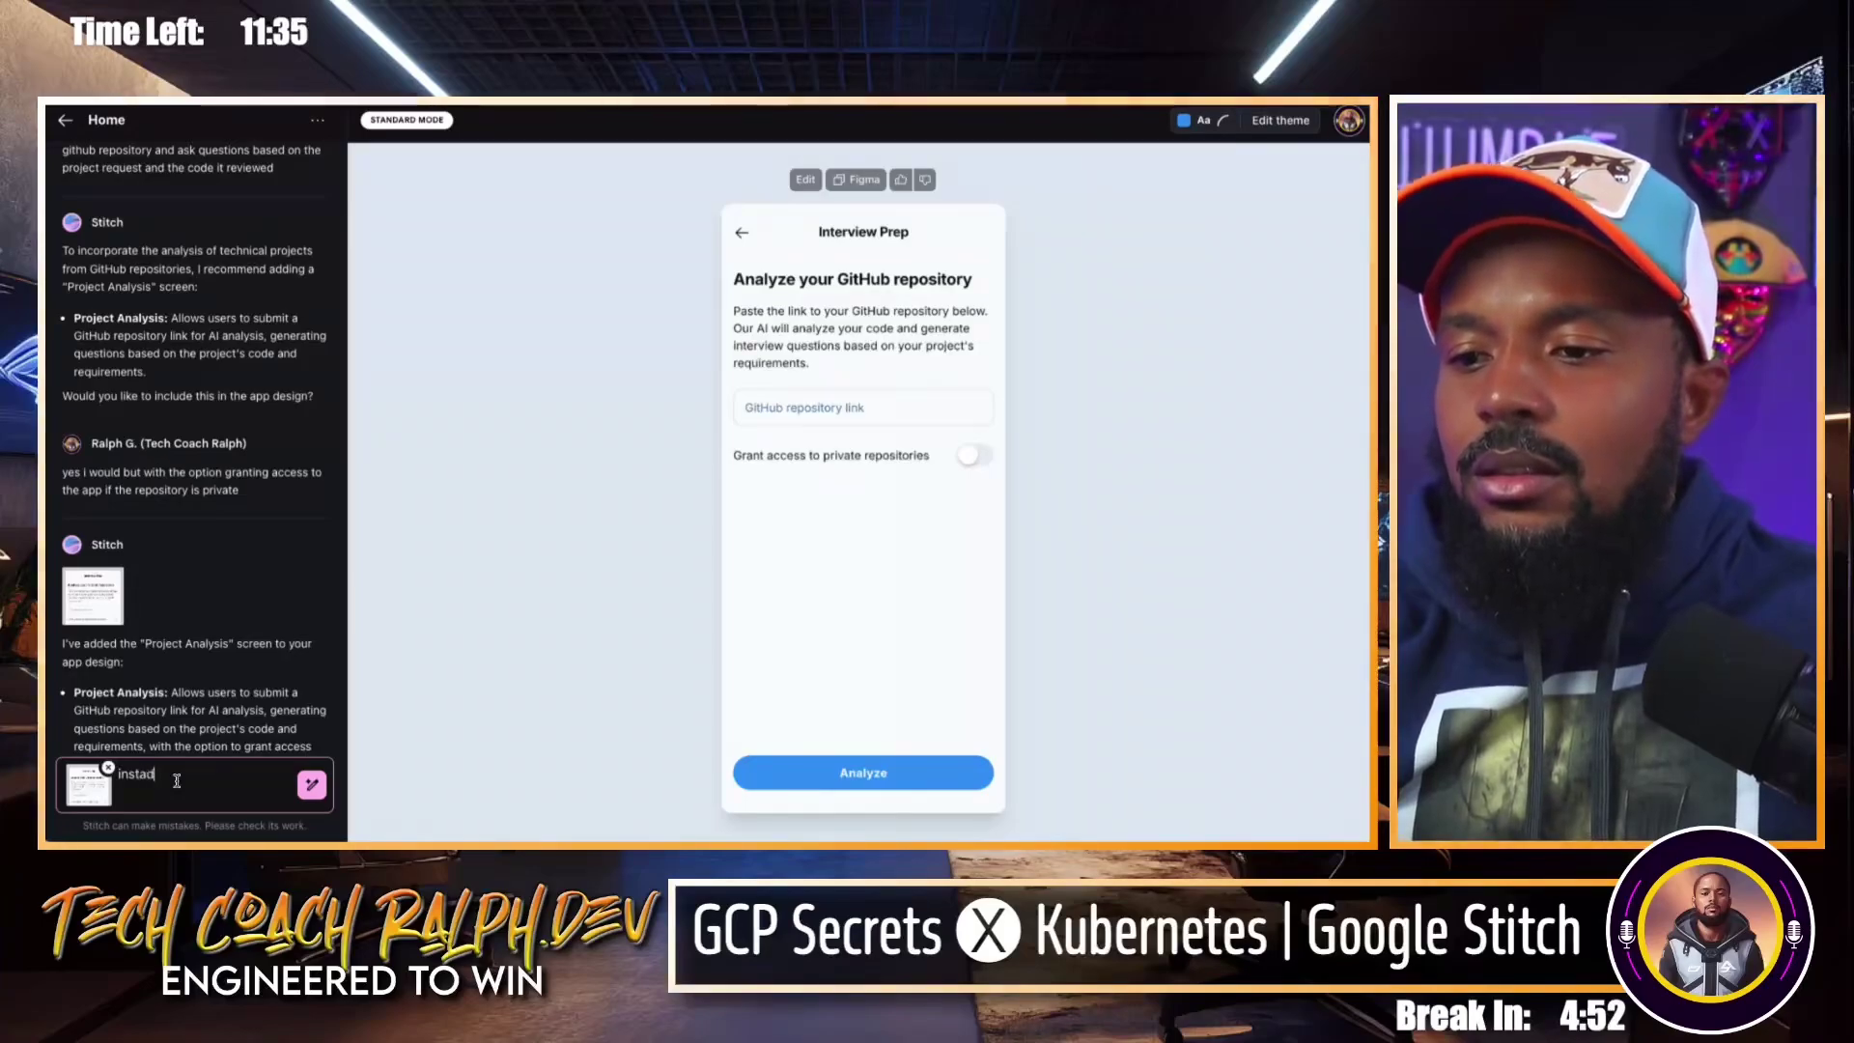
text(d of grant a)
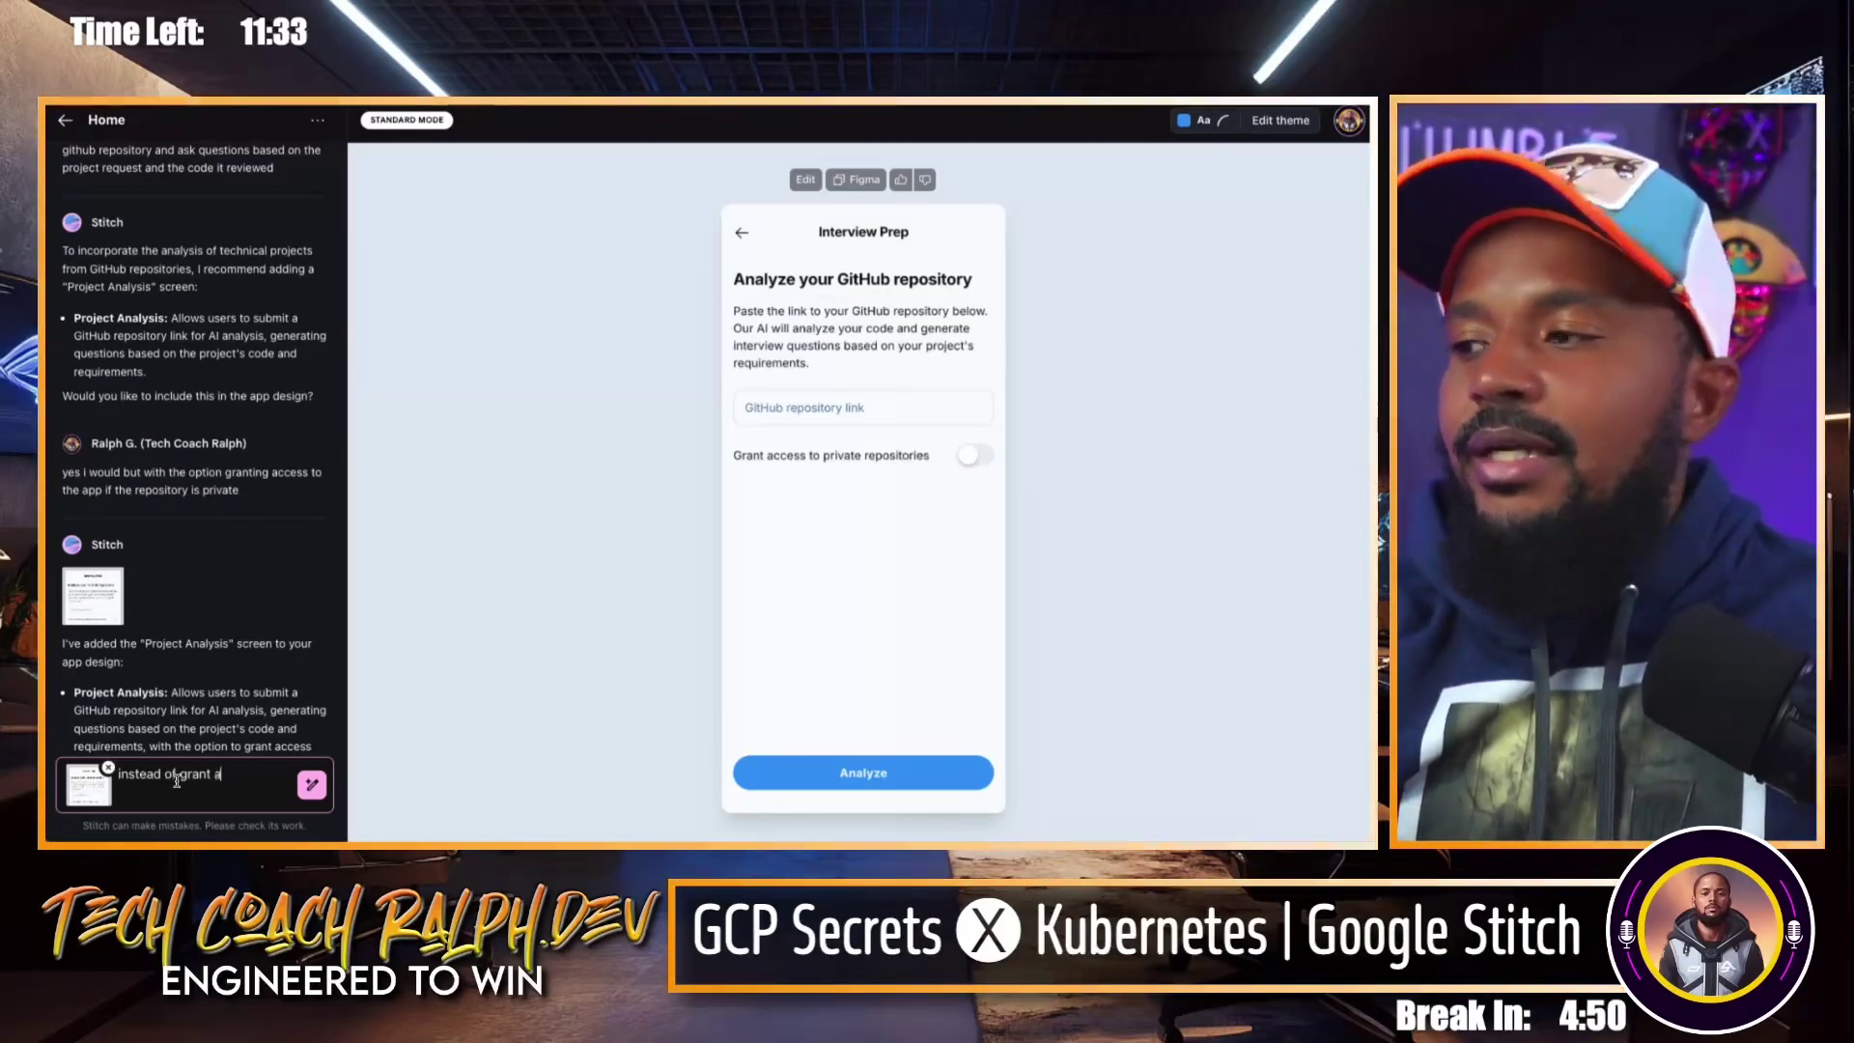
text(ccess to private )
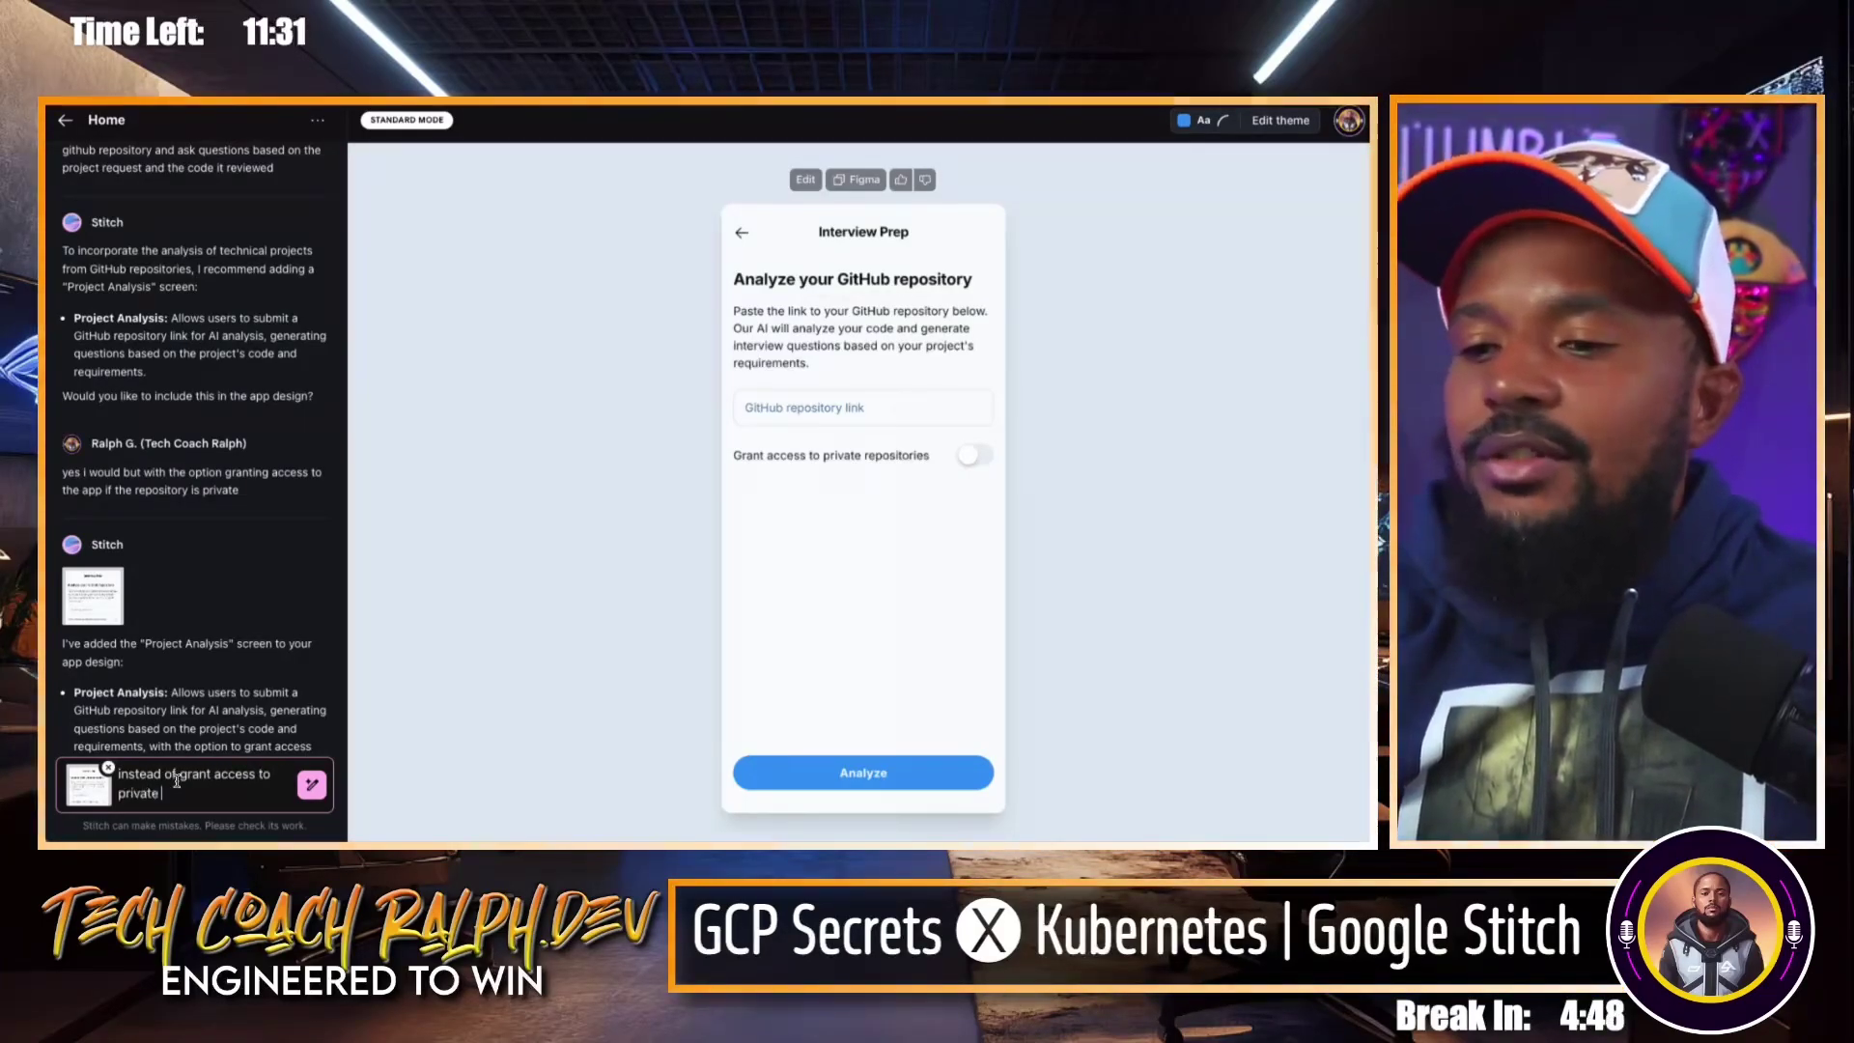
text(reposit)
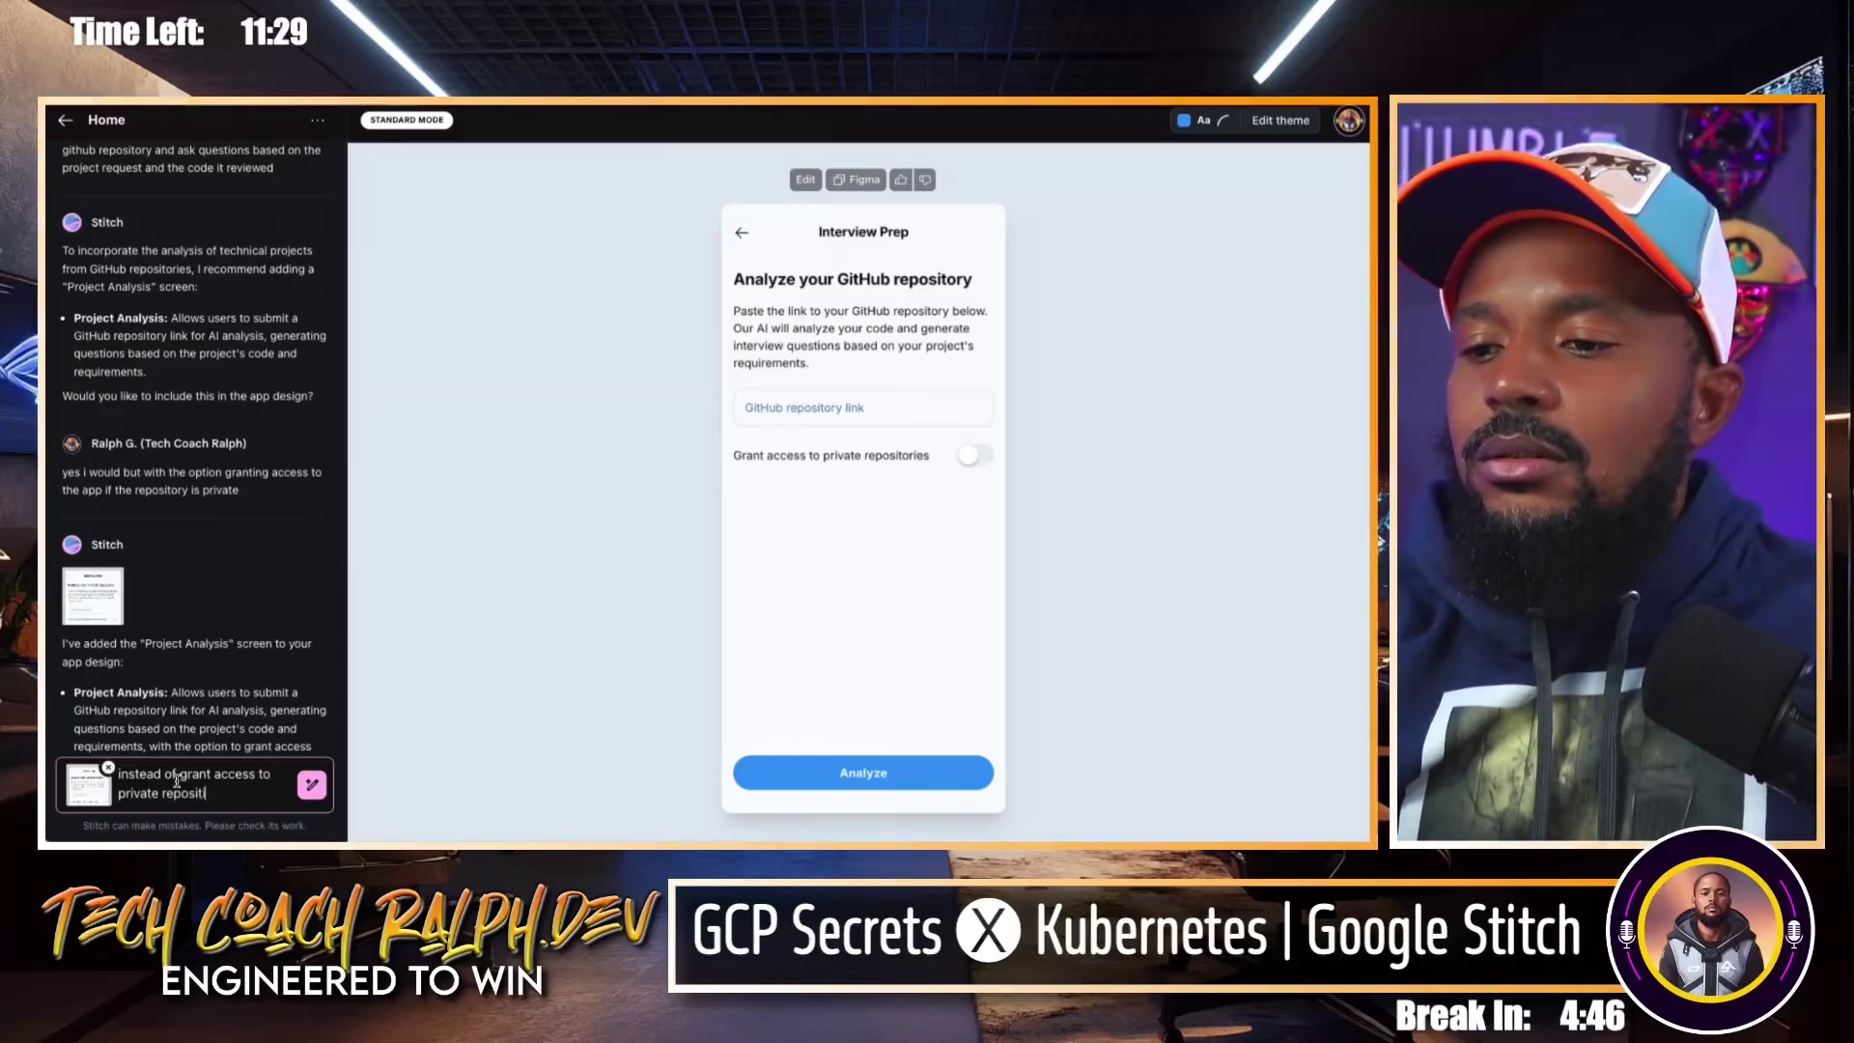
text(ies,)
key(BackSpace)
key(BackSpace)
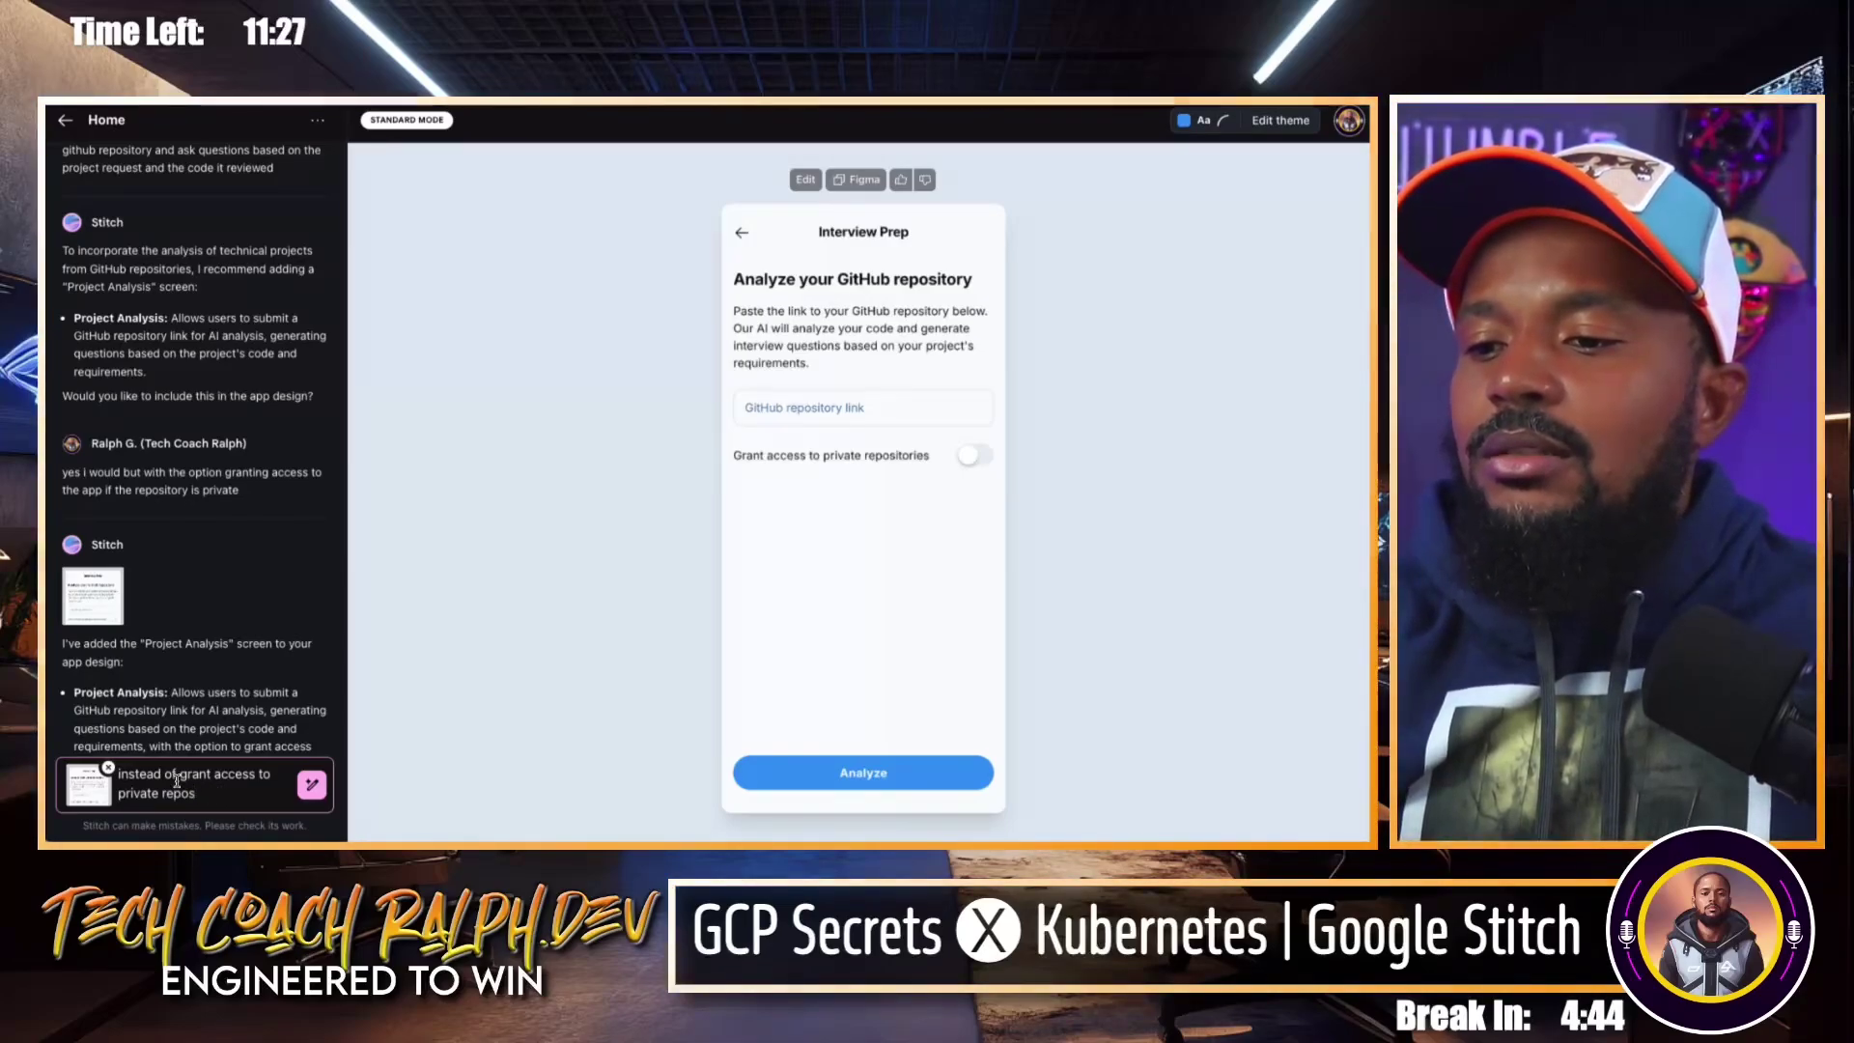
text(i)
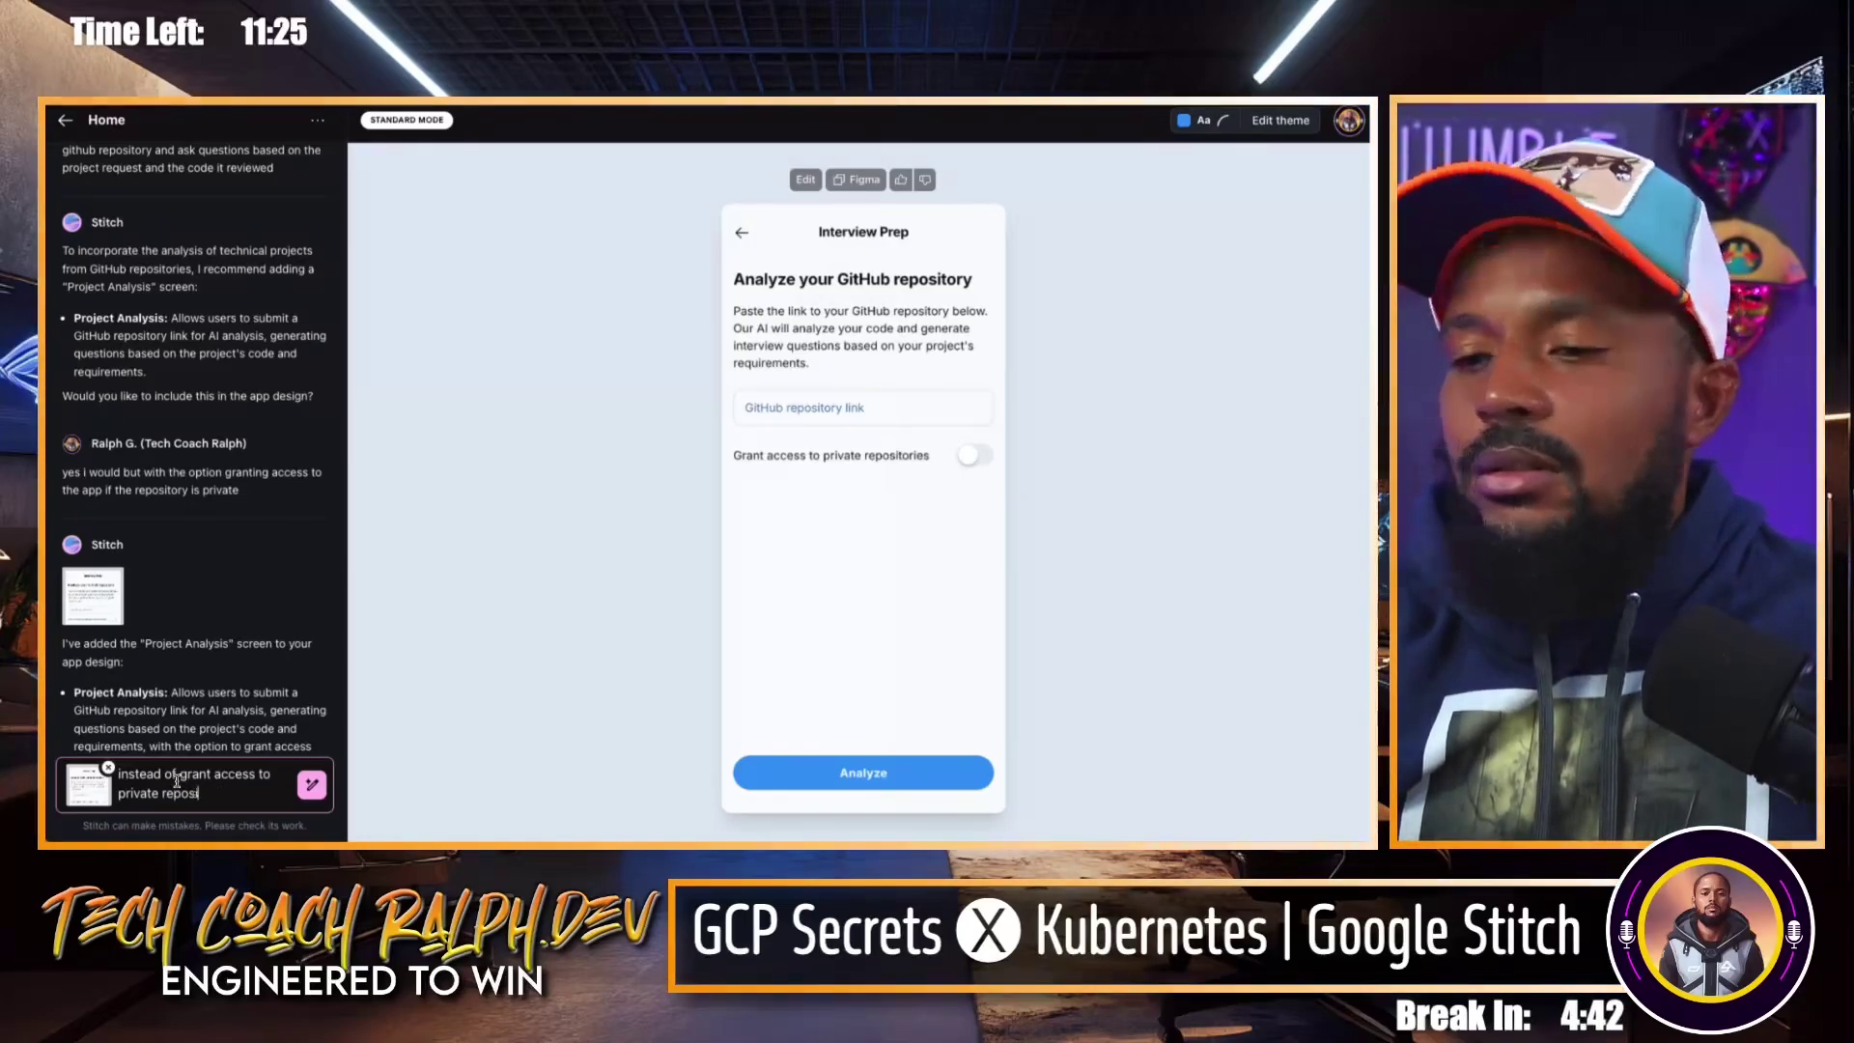
text(tori)
Complete the change prompt with "it should be request access to private repository" and submit it.
text(uld b)
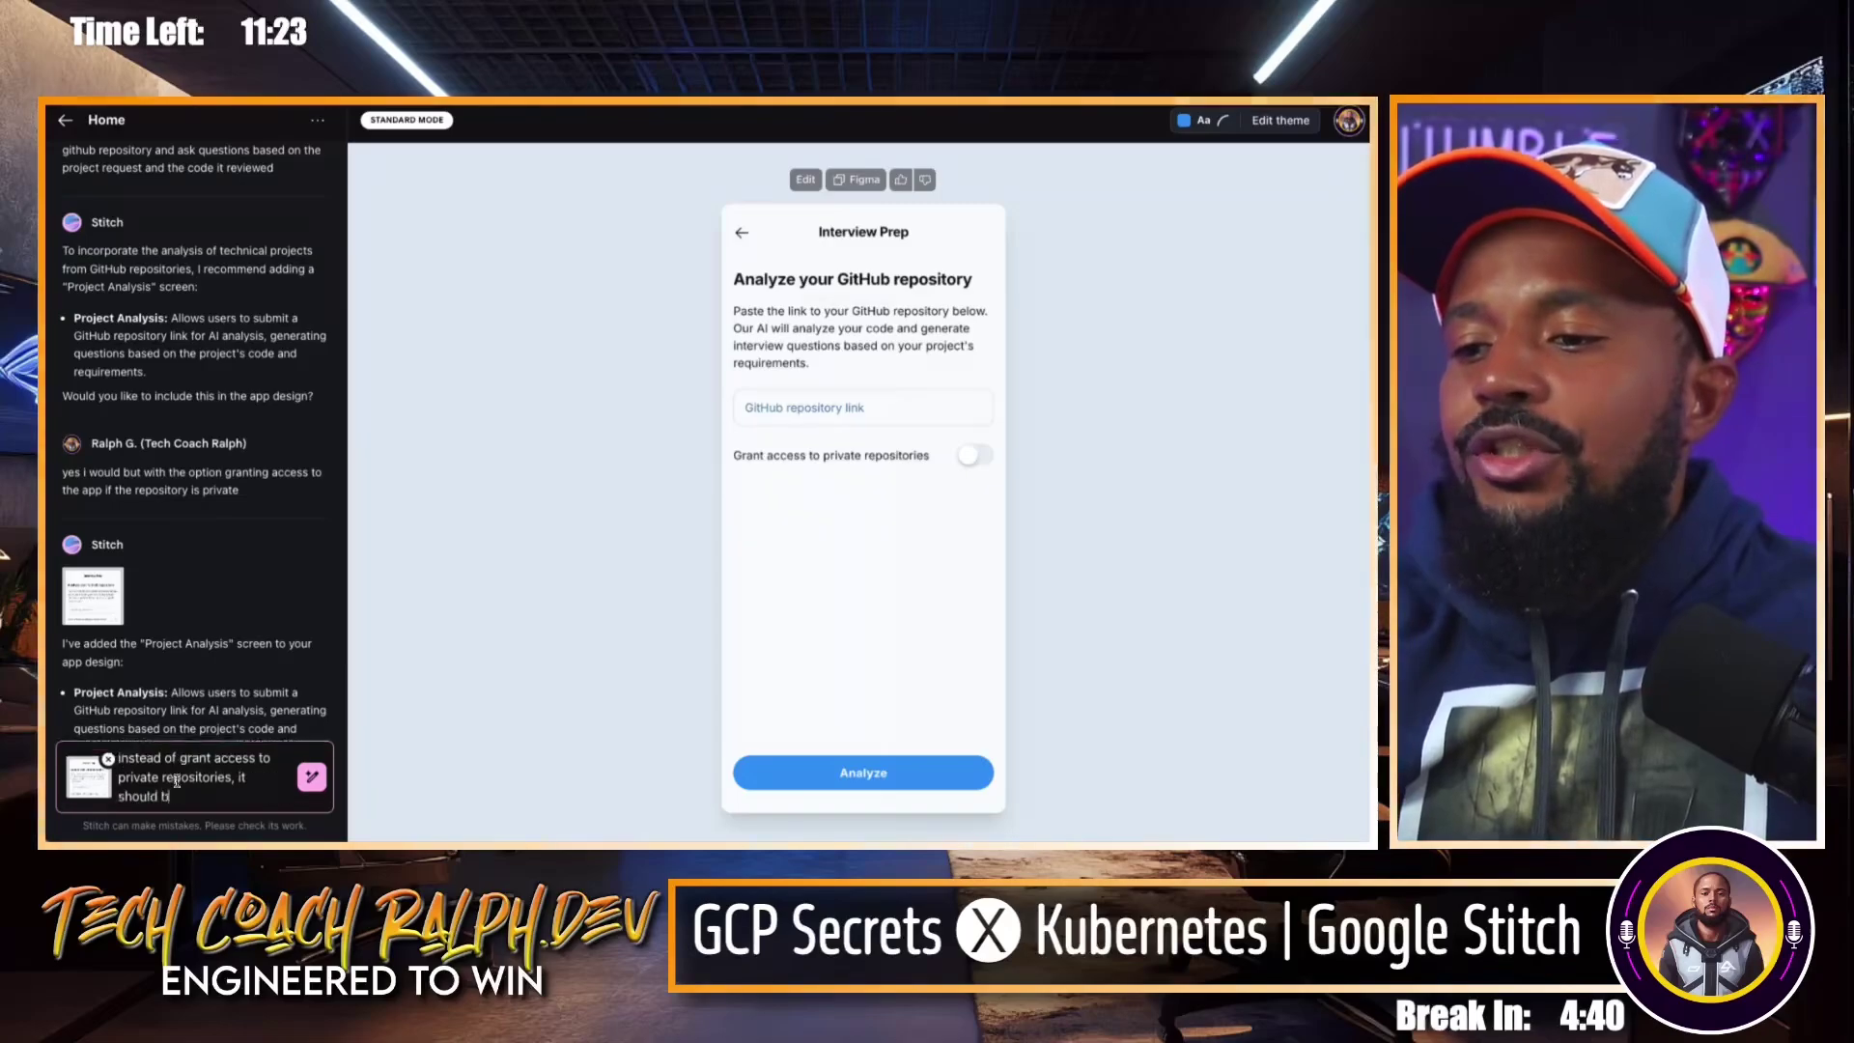
text(e req)
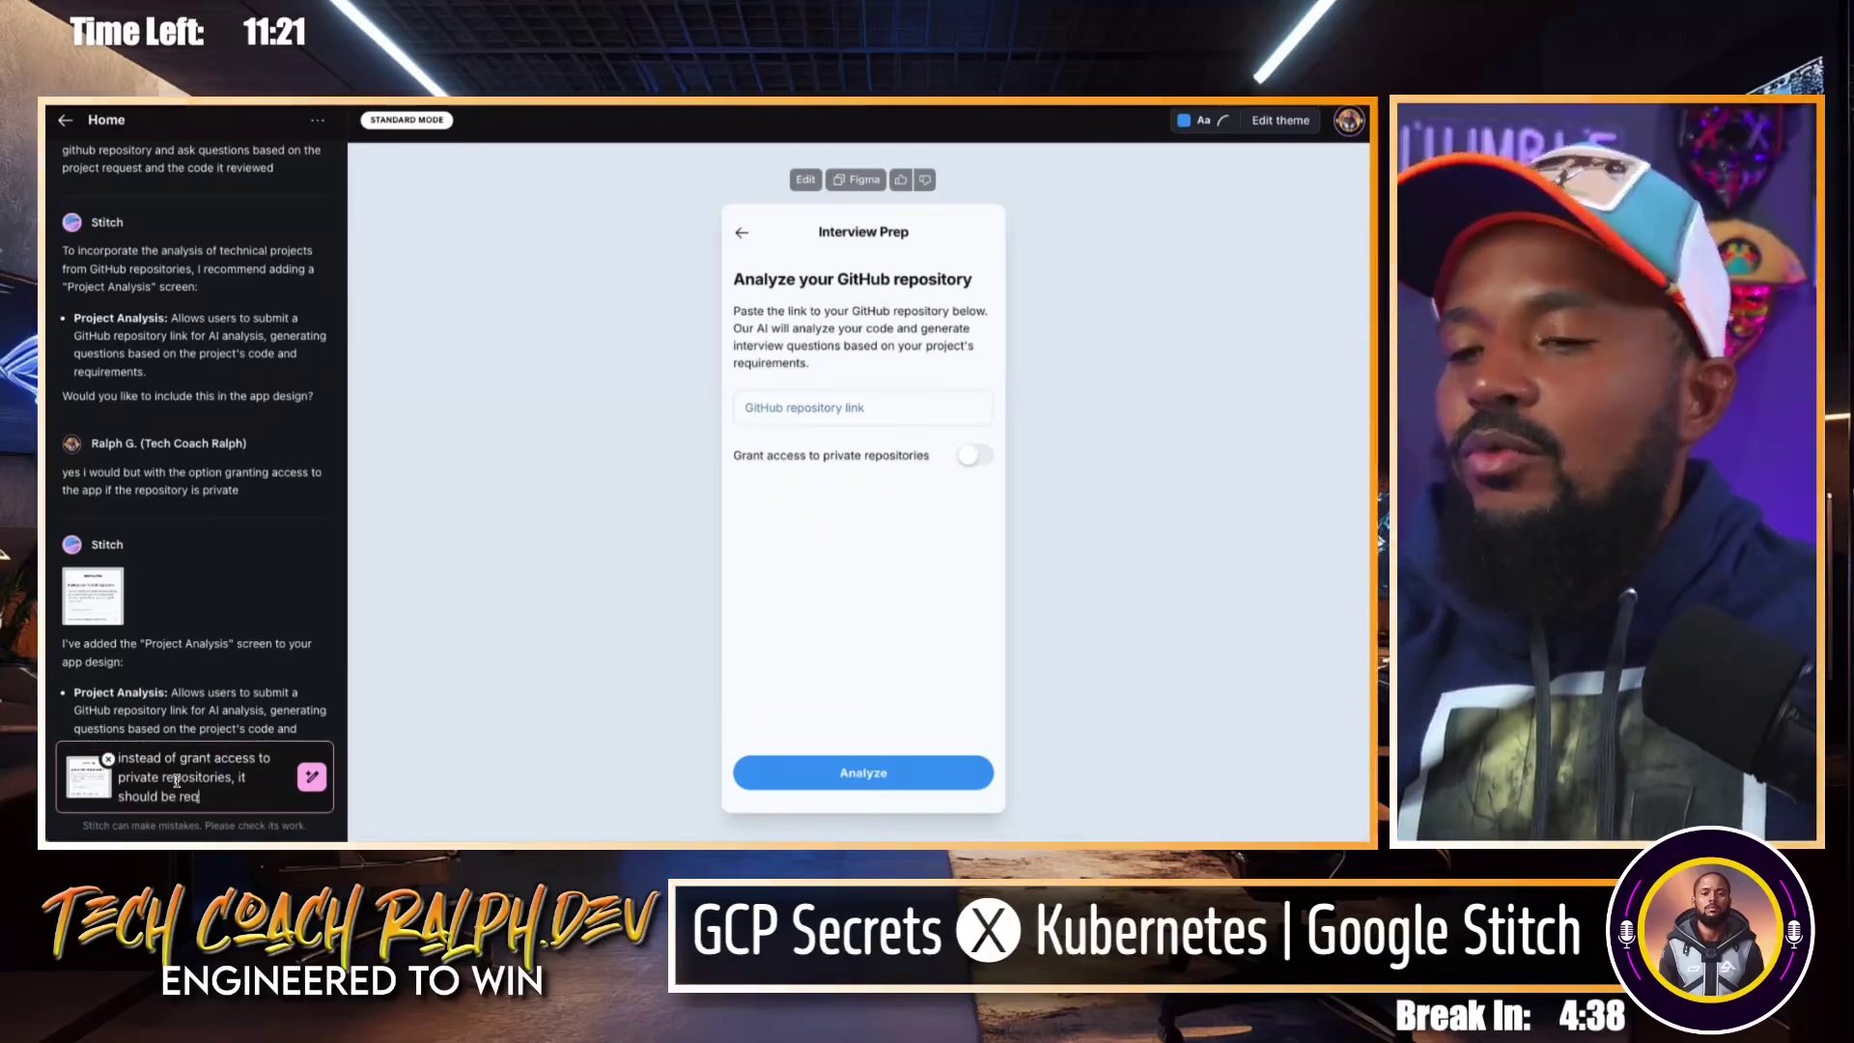
text(uest a)
key(BackSpace)
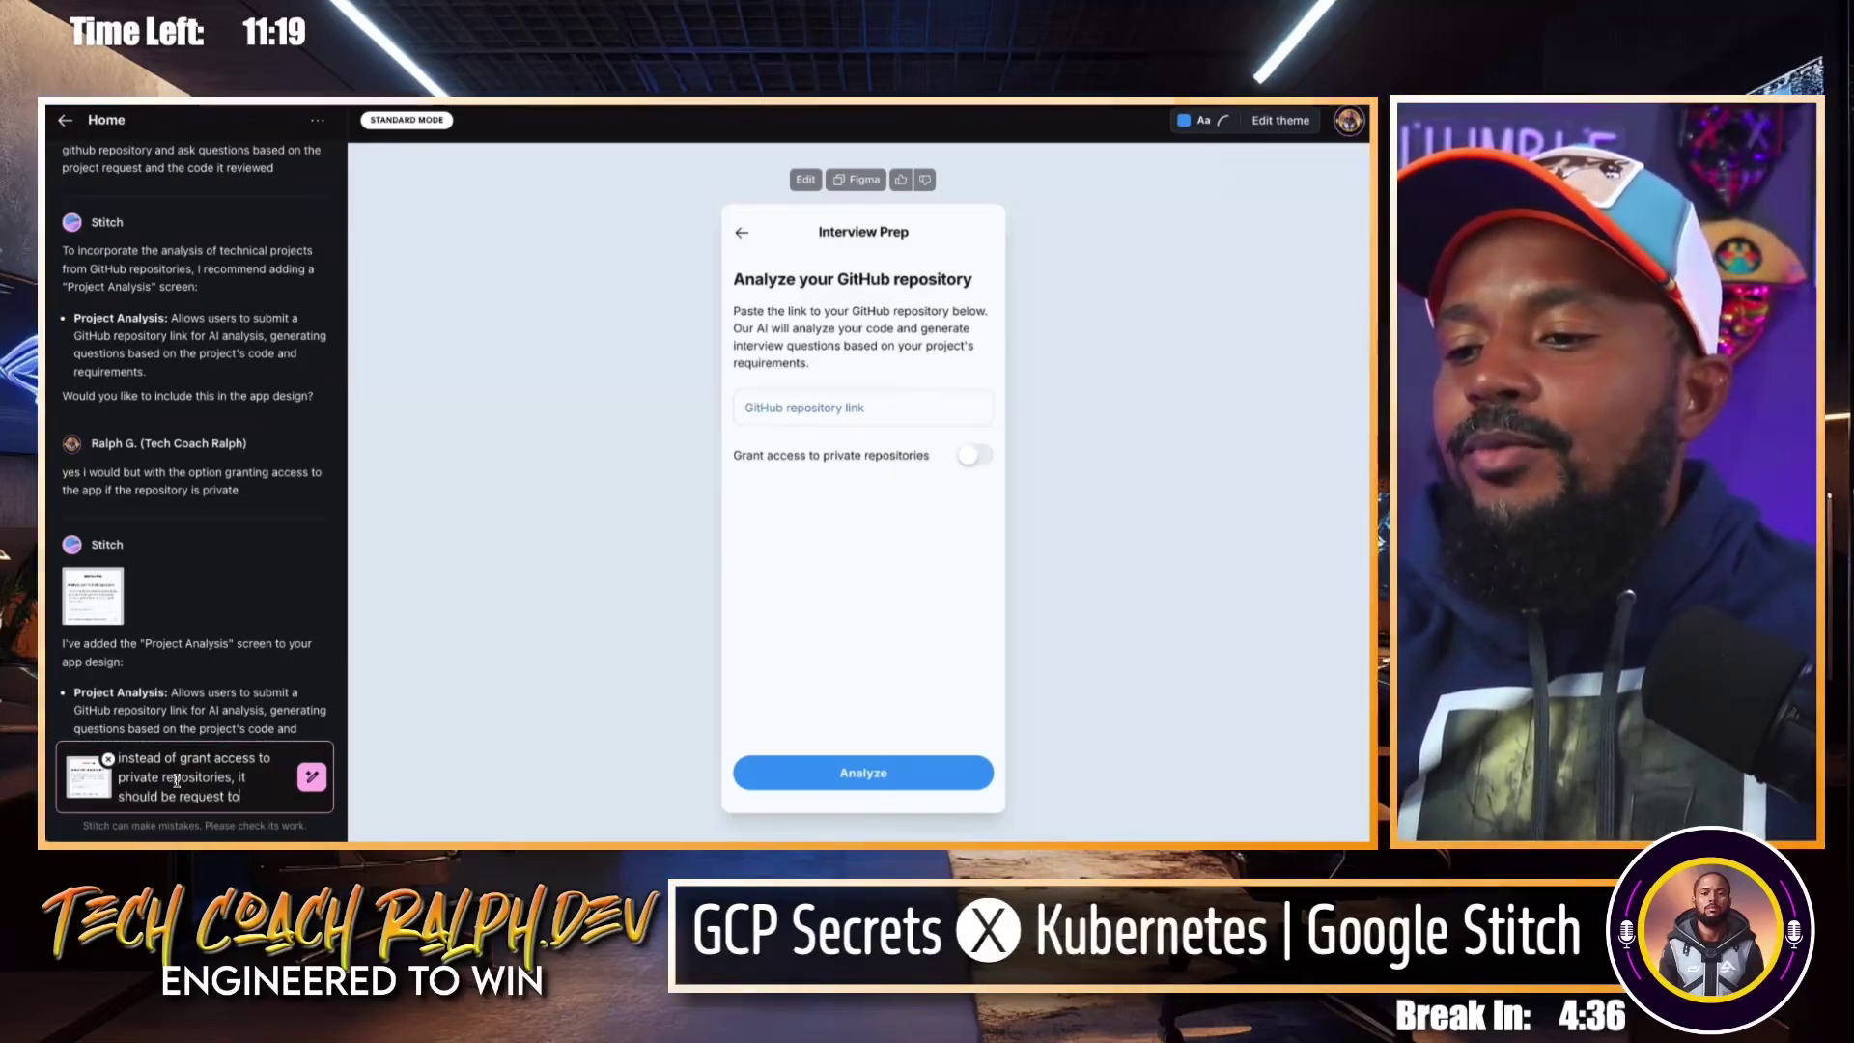
text(t)
key(BackSpace)
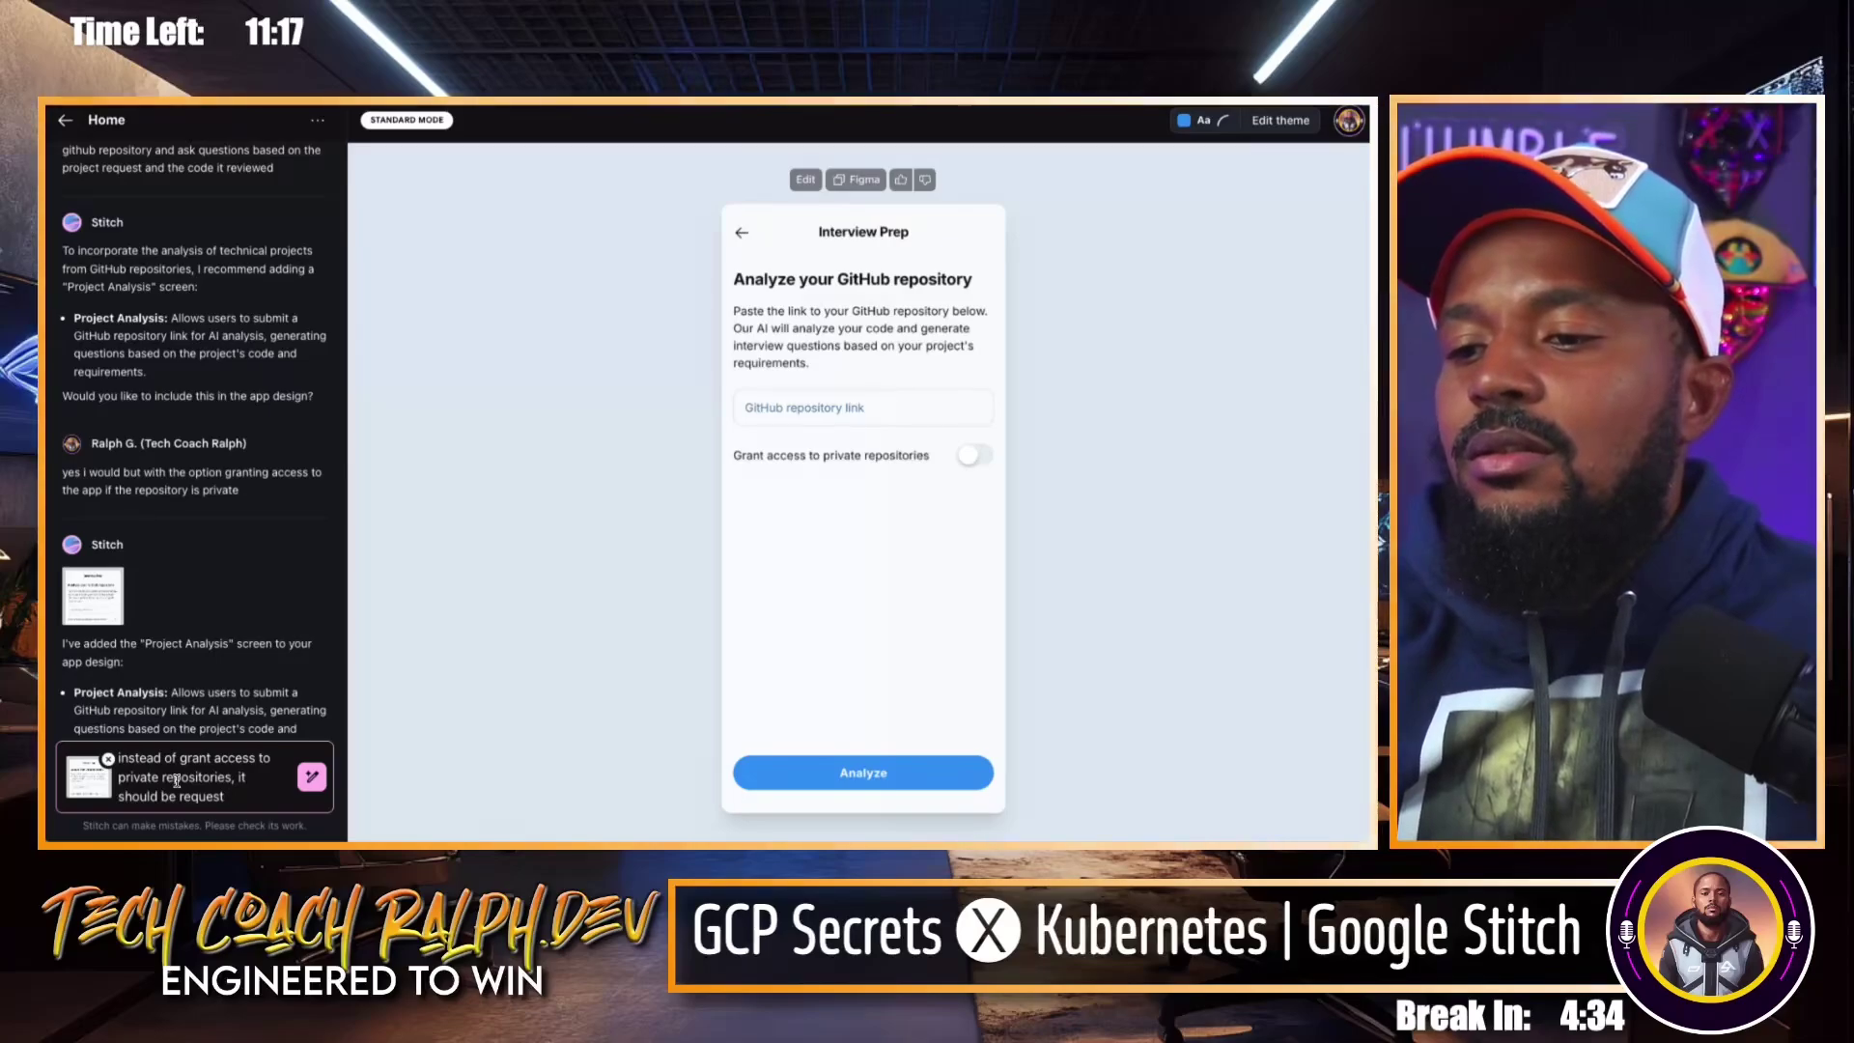
text(acces)
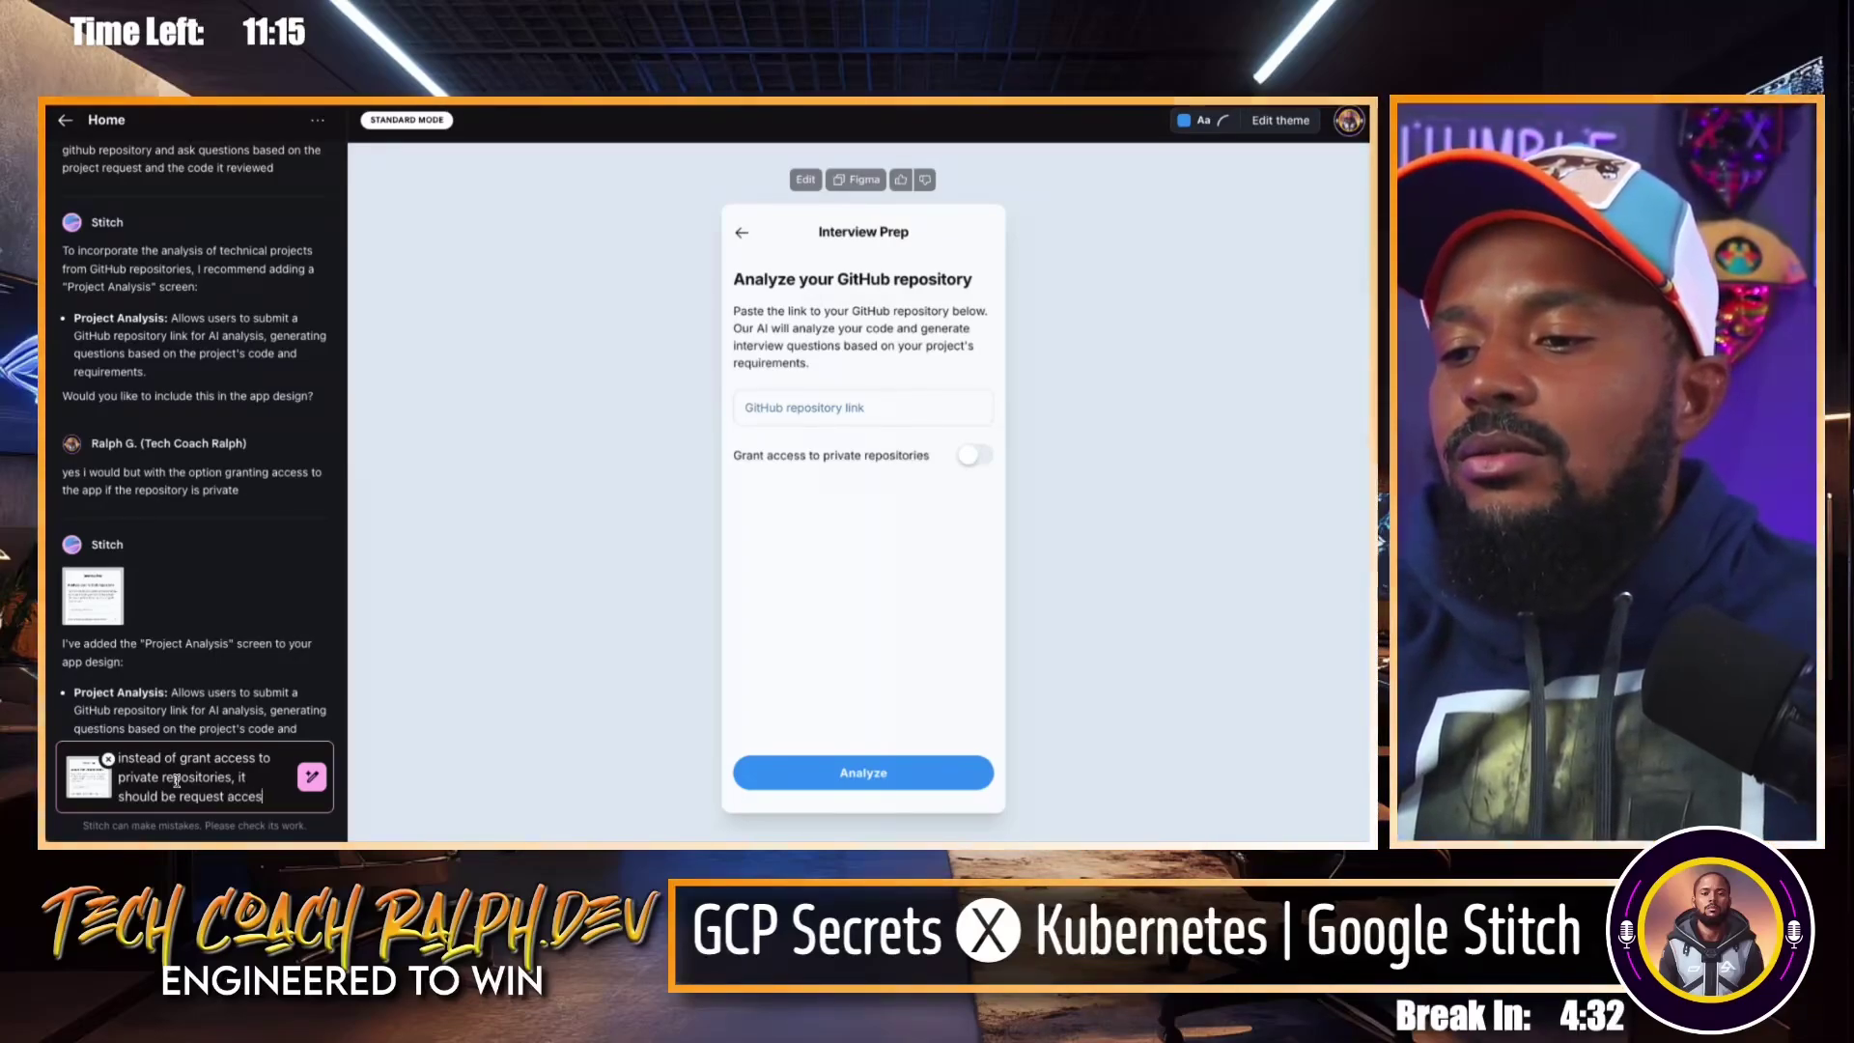
text(s to private )
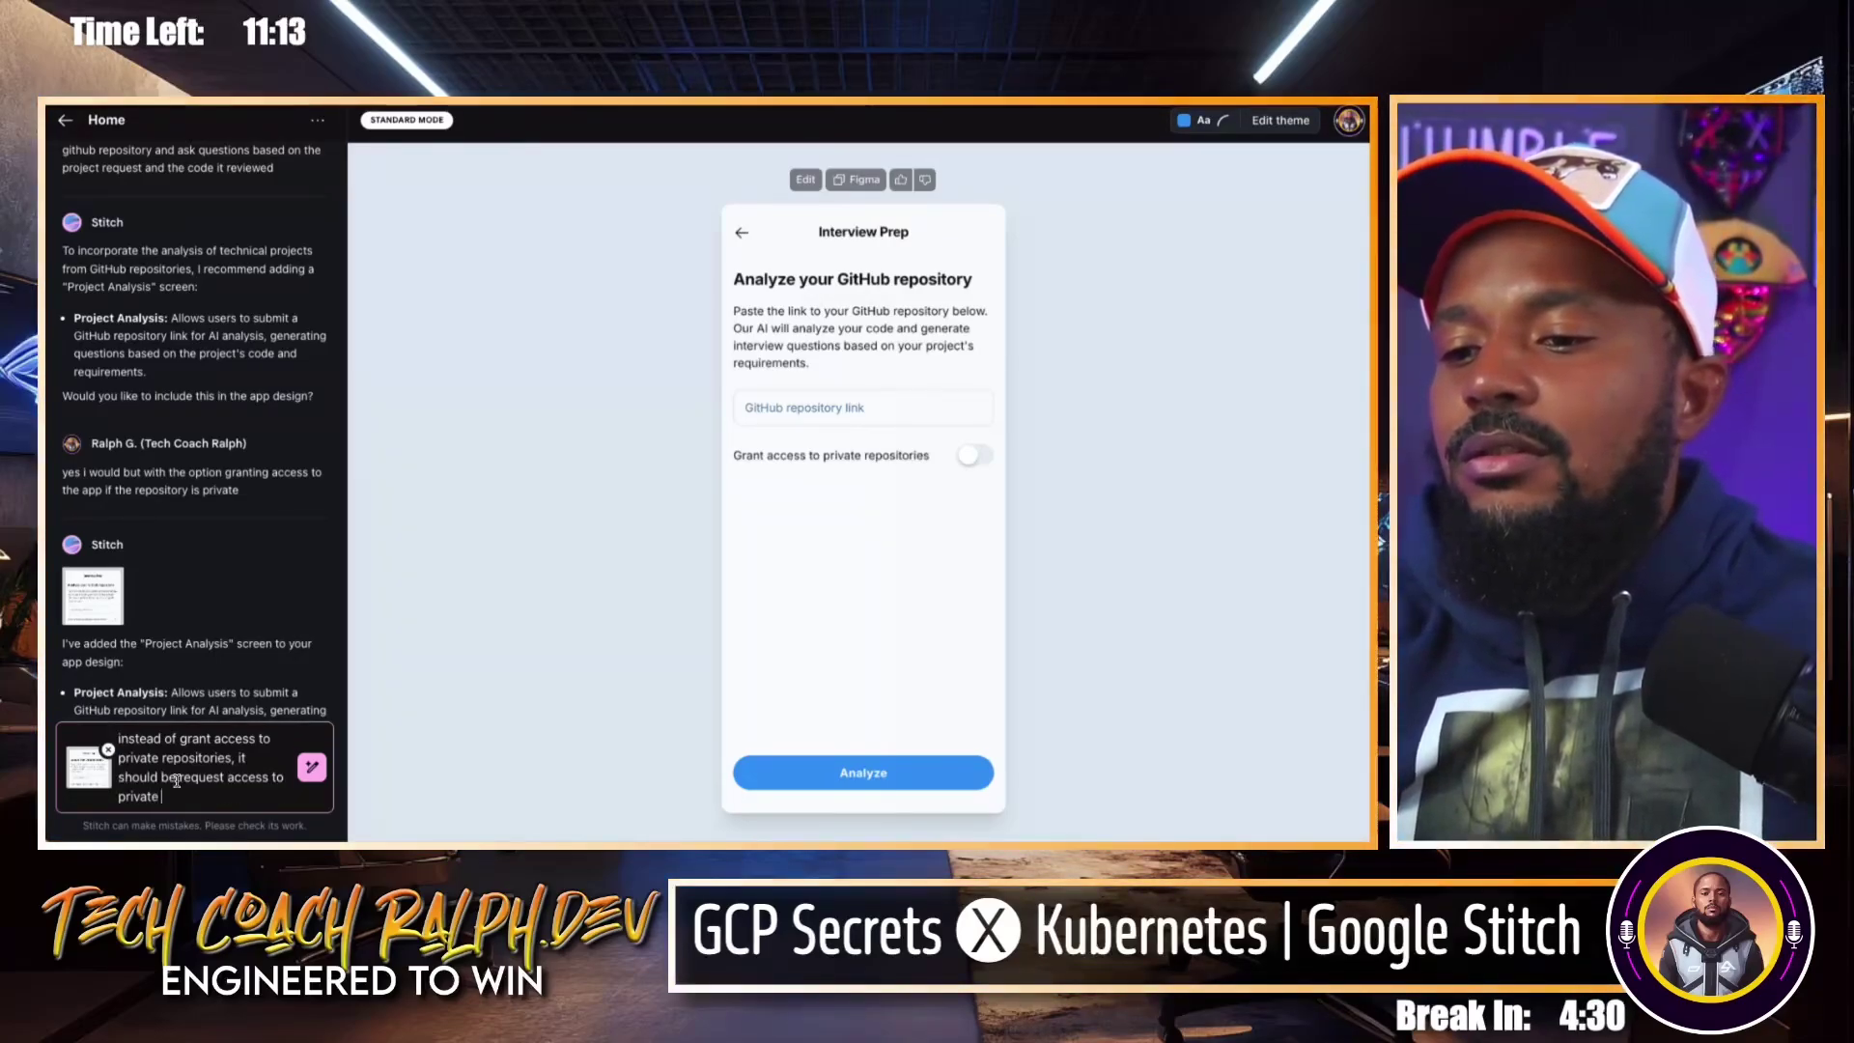
text(repository)
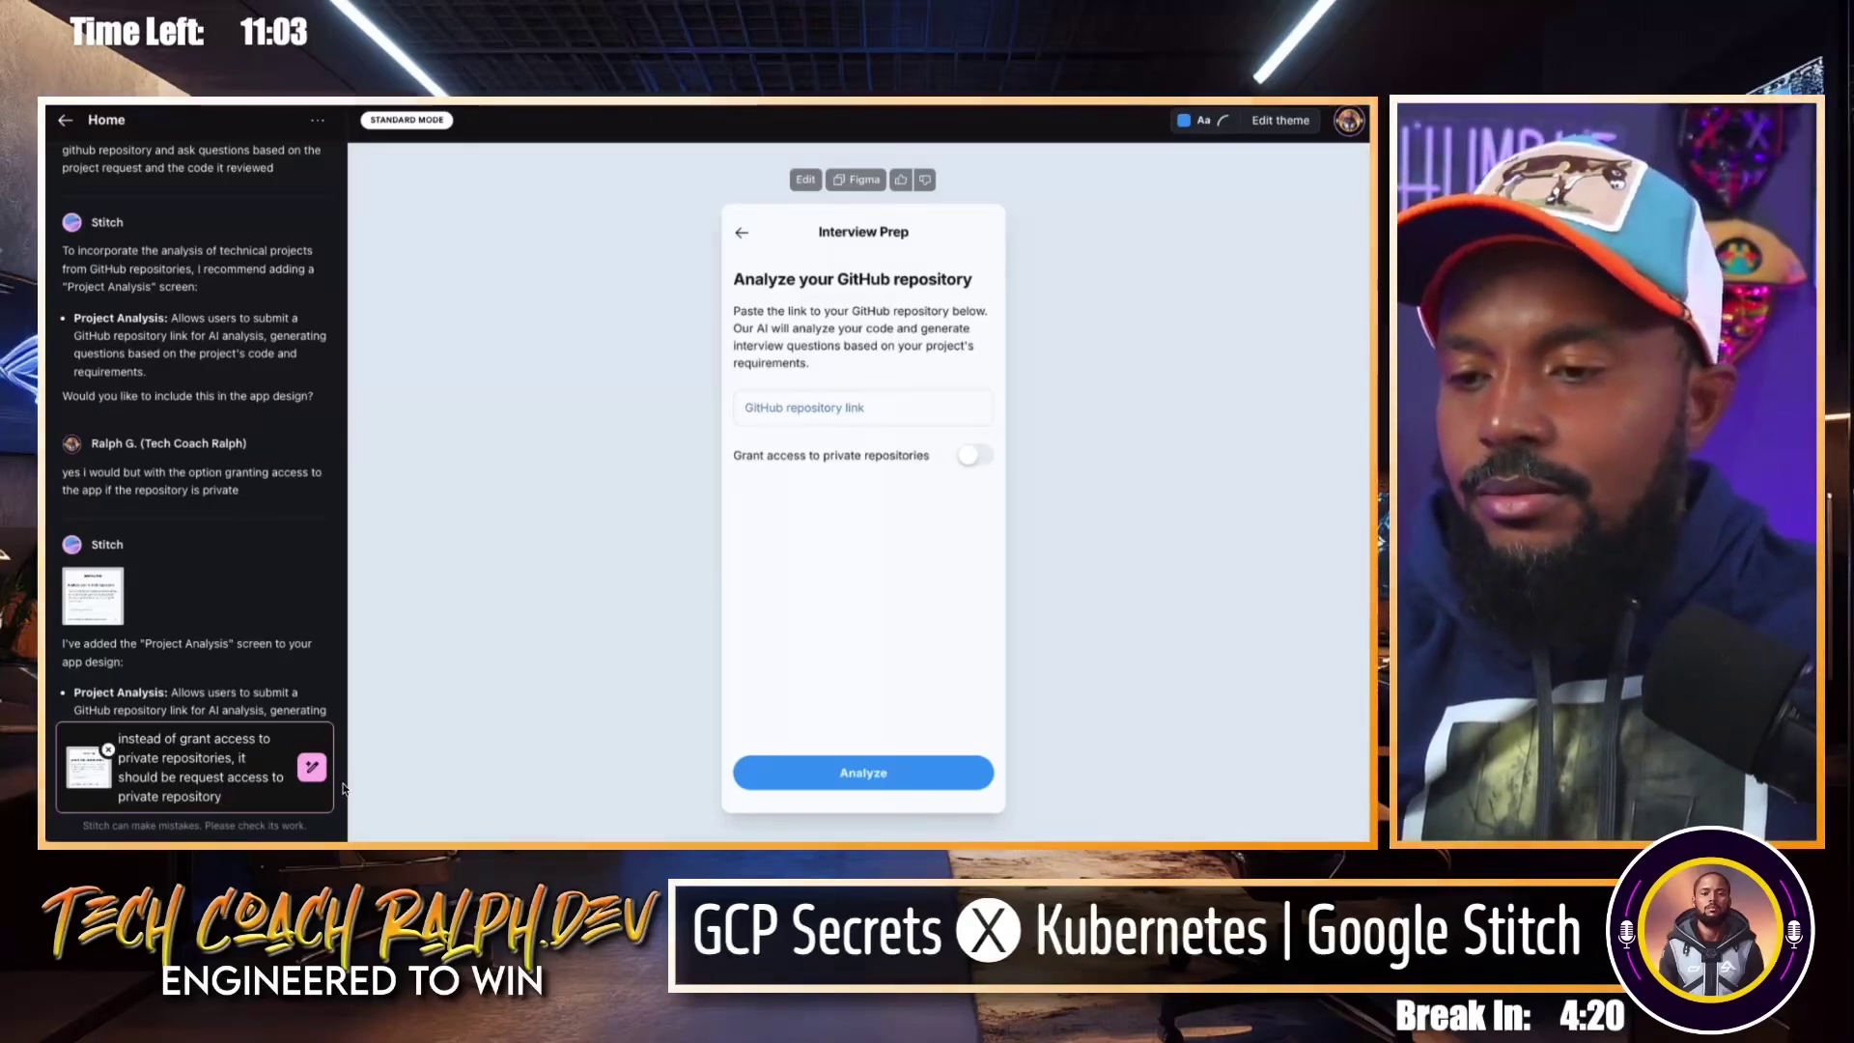
key(Return)
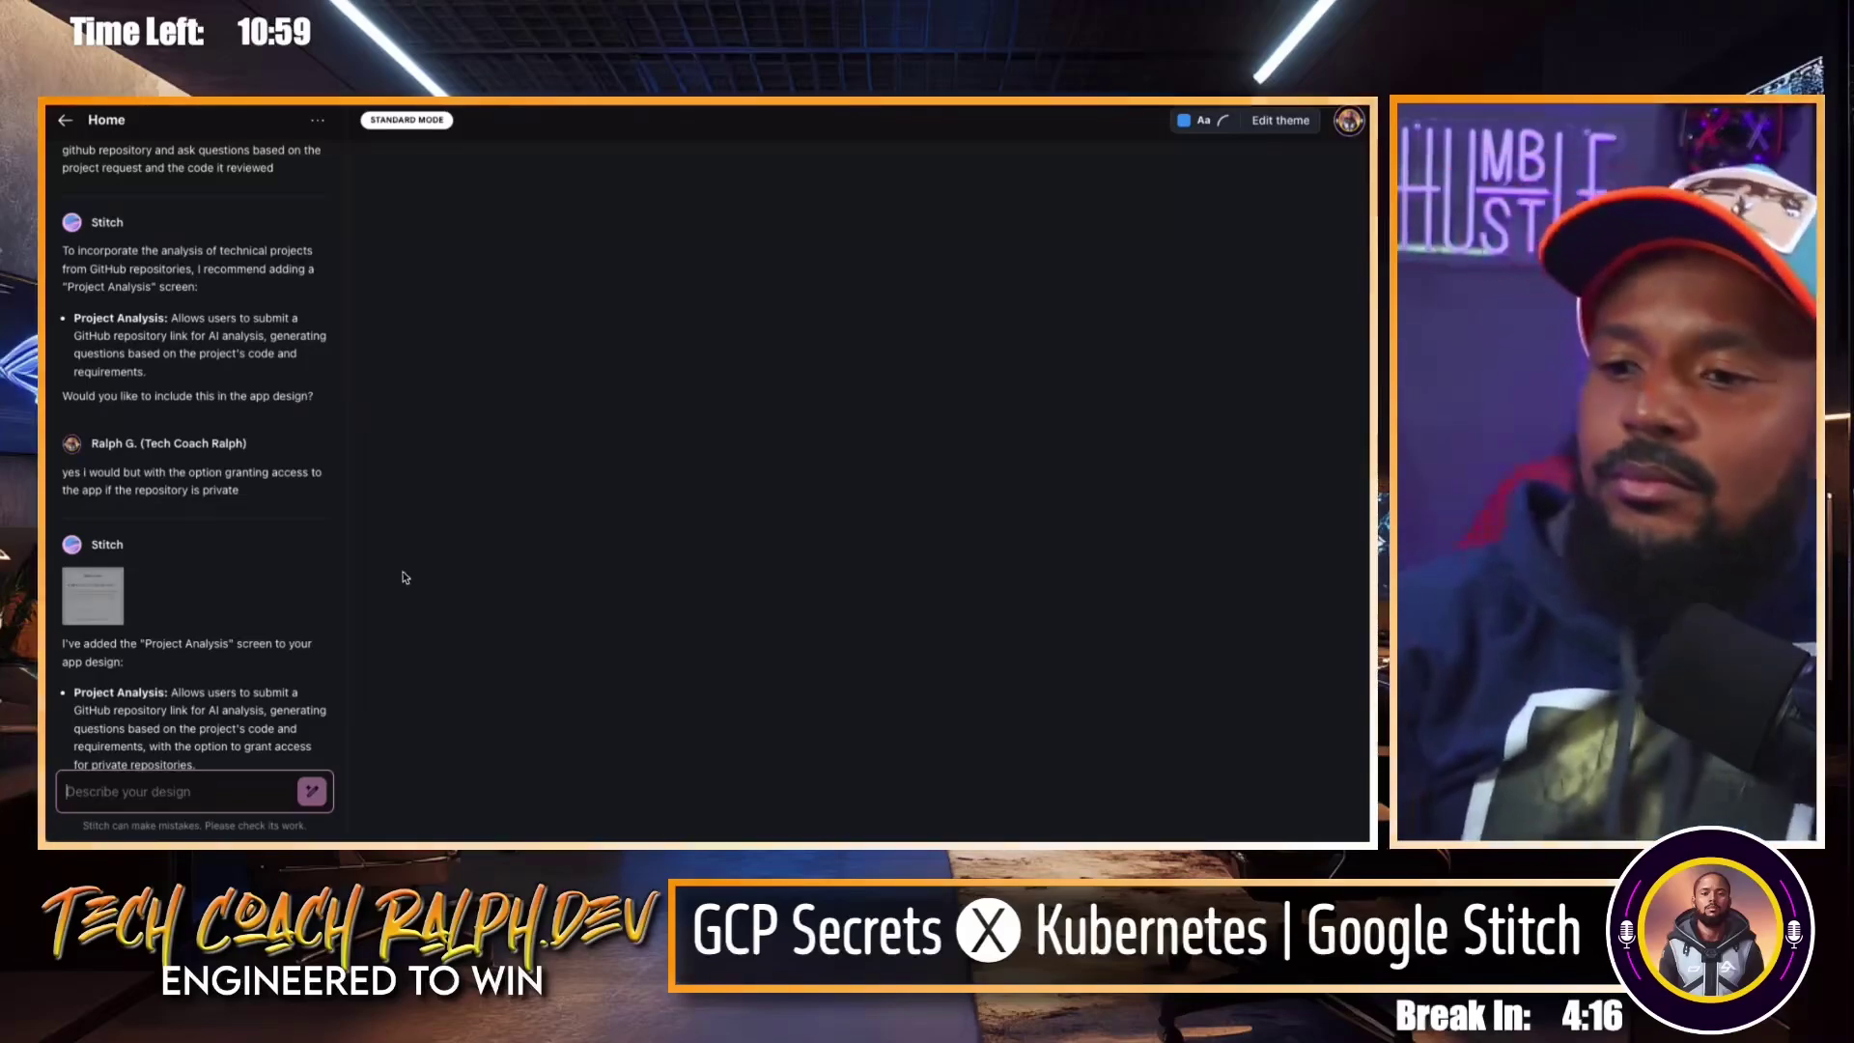
Open the code of the updated Project Analysis screen and search it for "grant".
scroll(207, 666, down, 2)
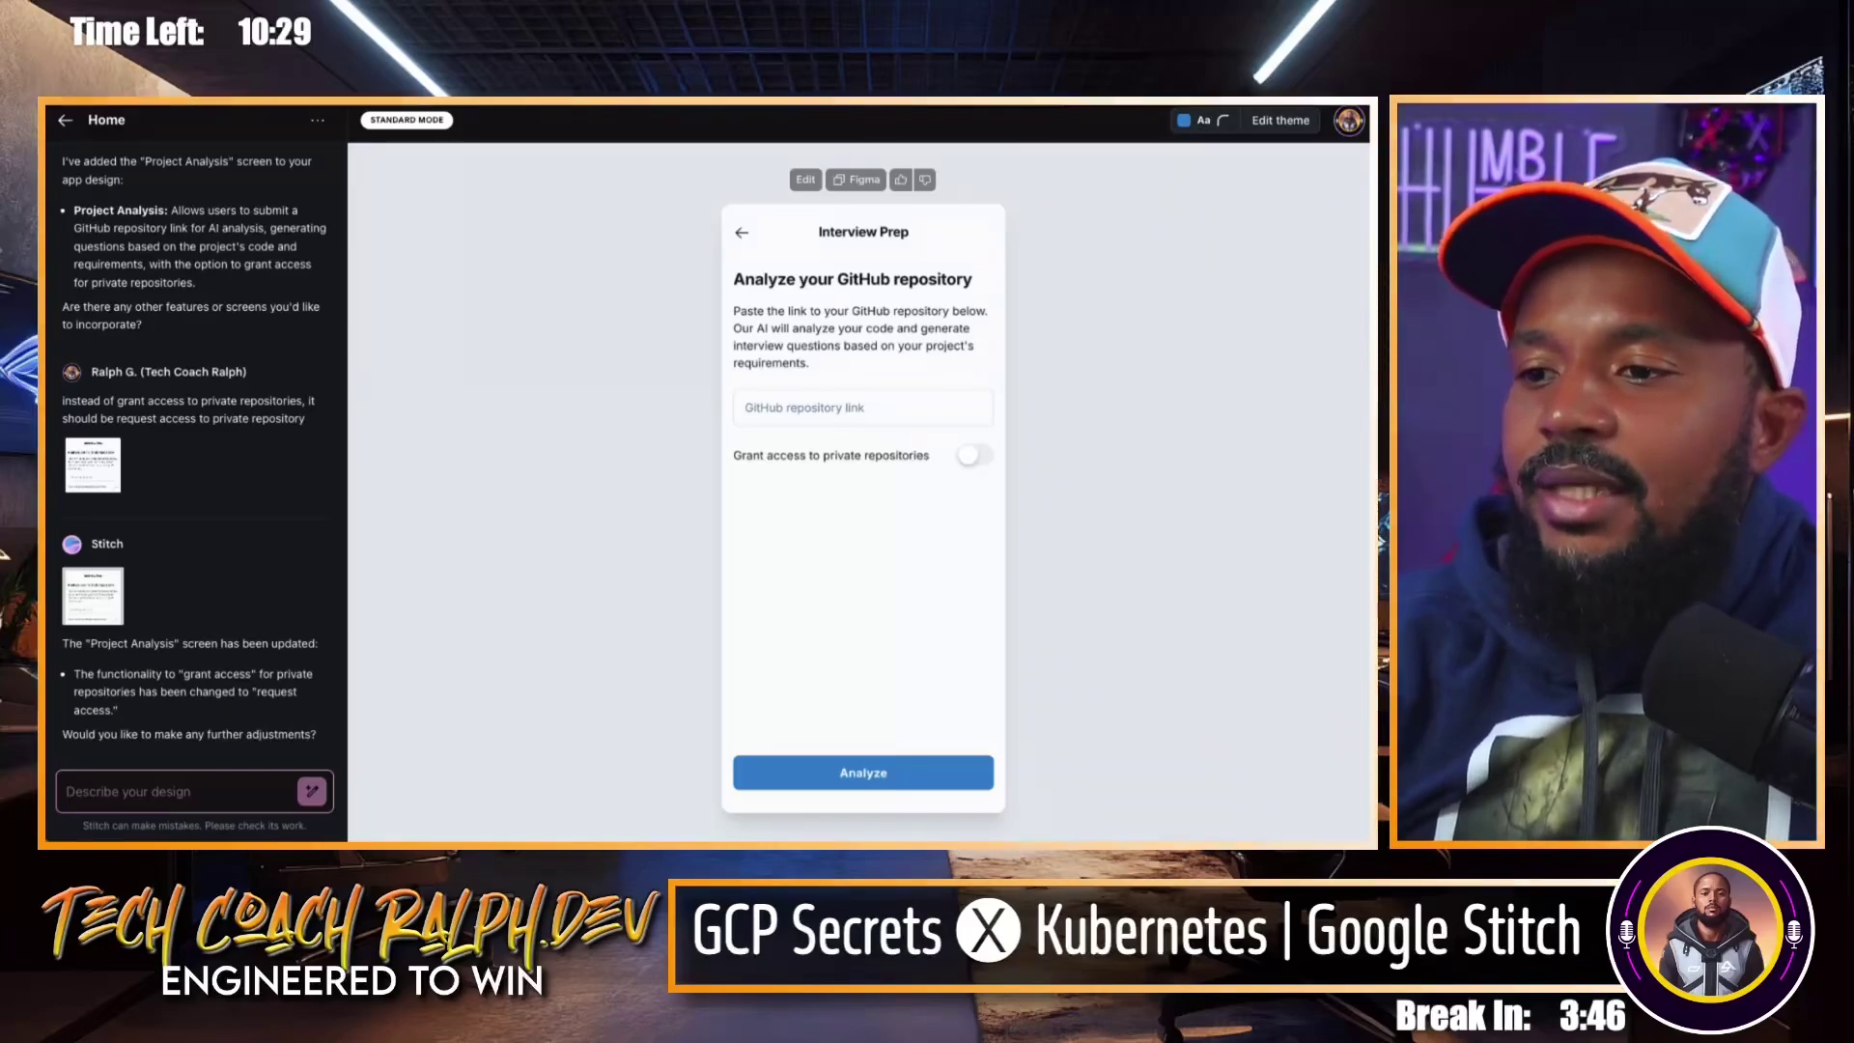
scroll(193, 434, down, 2)
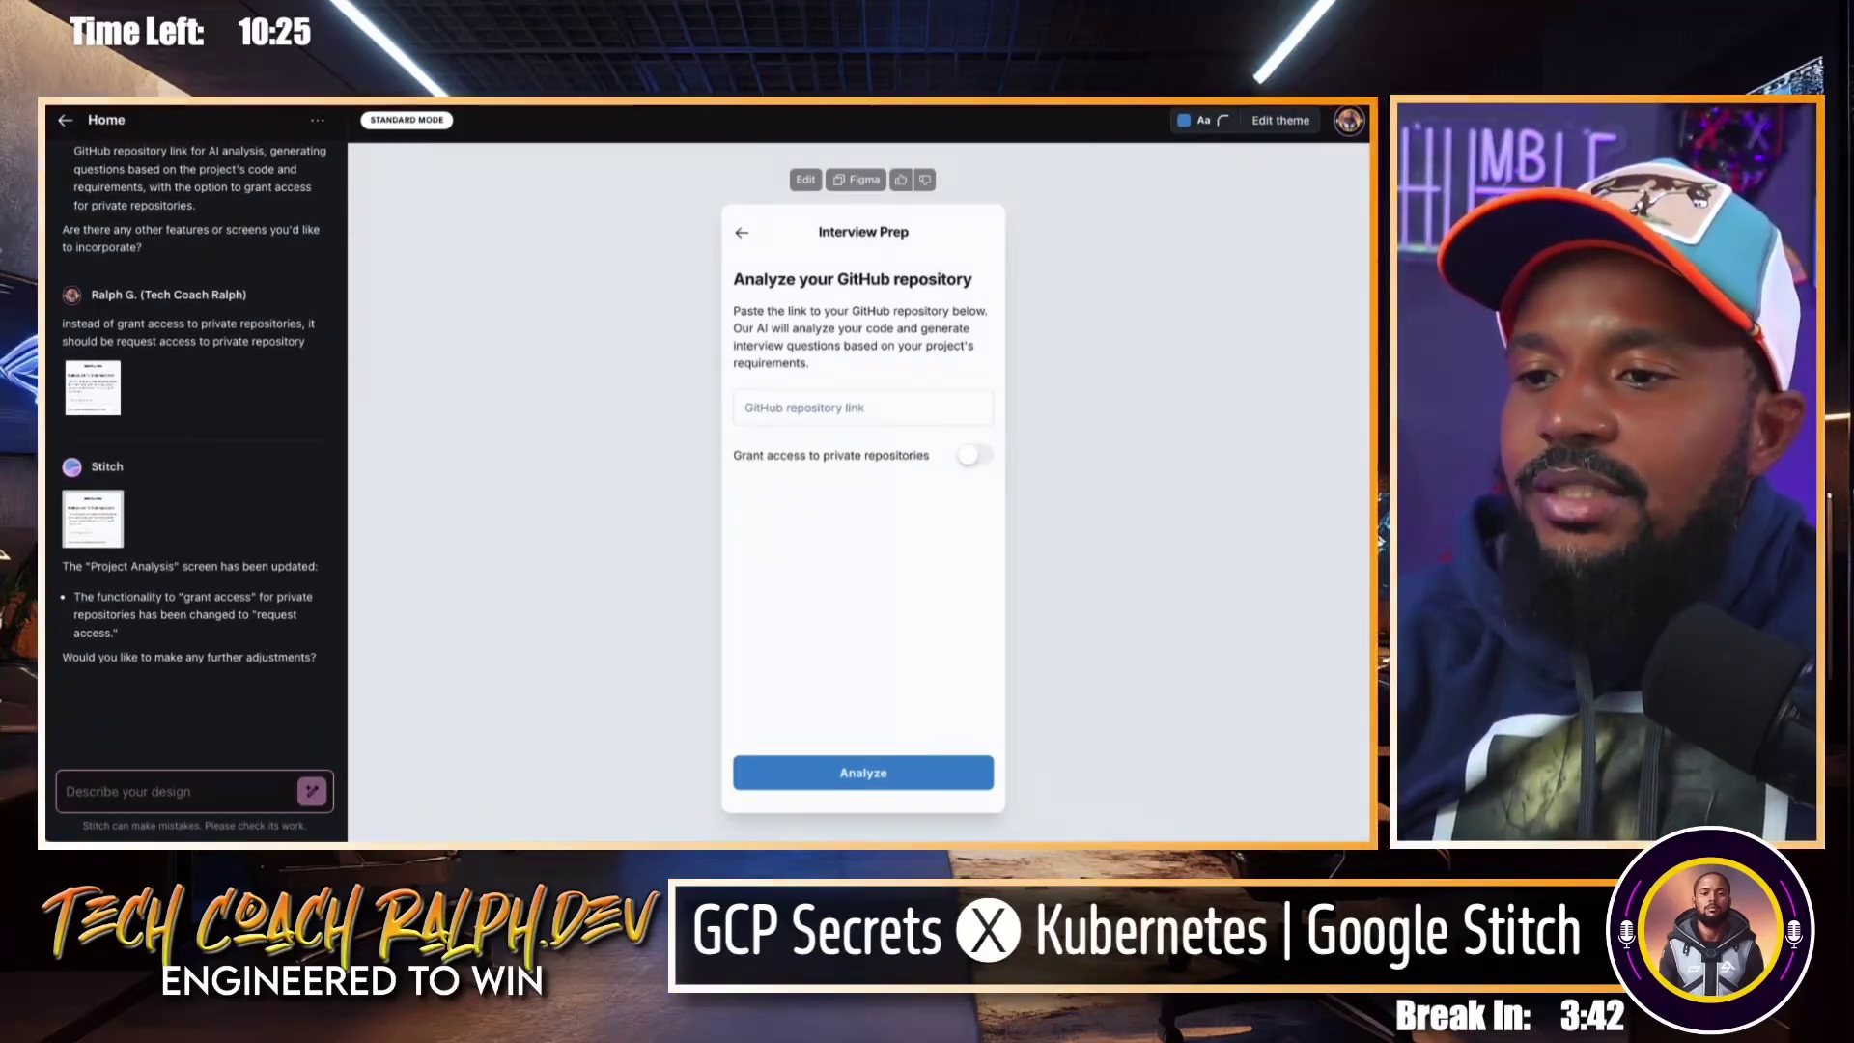
click(102, 527)
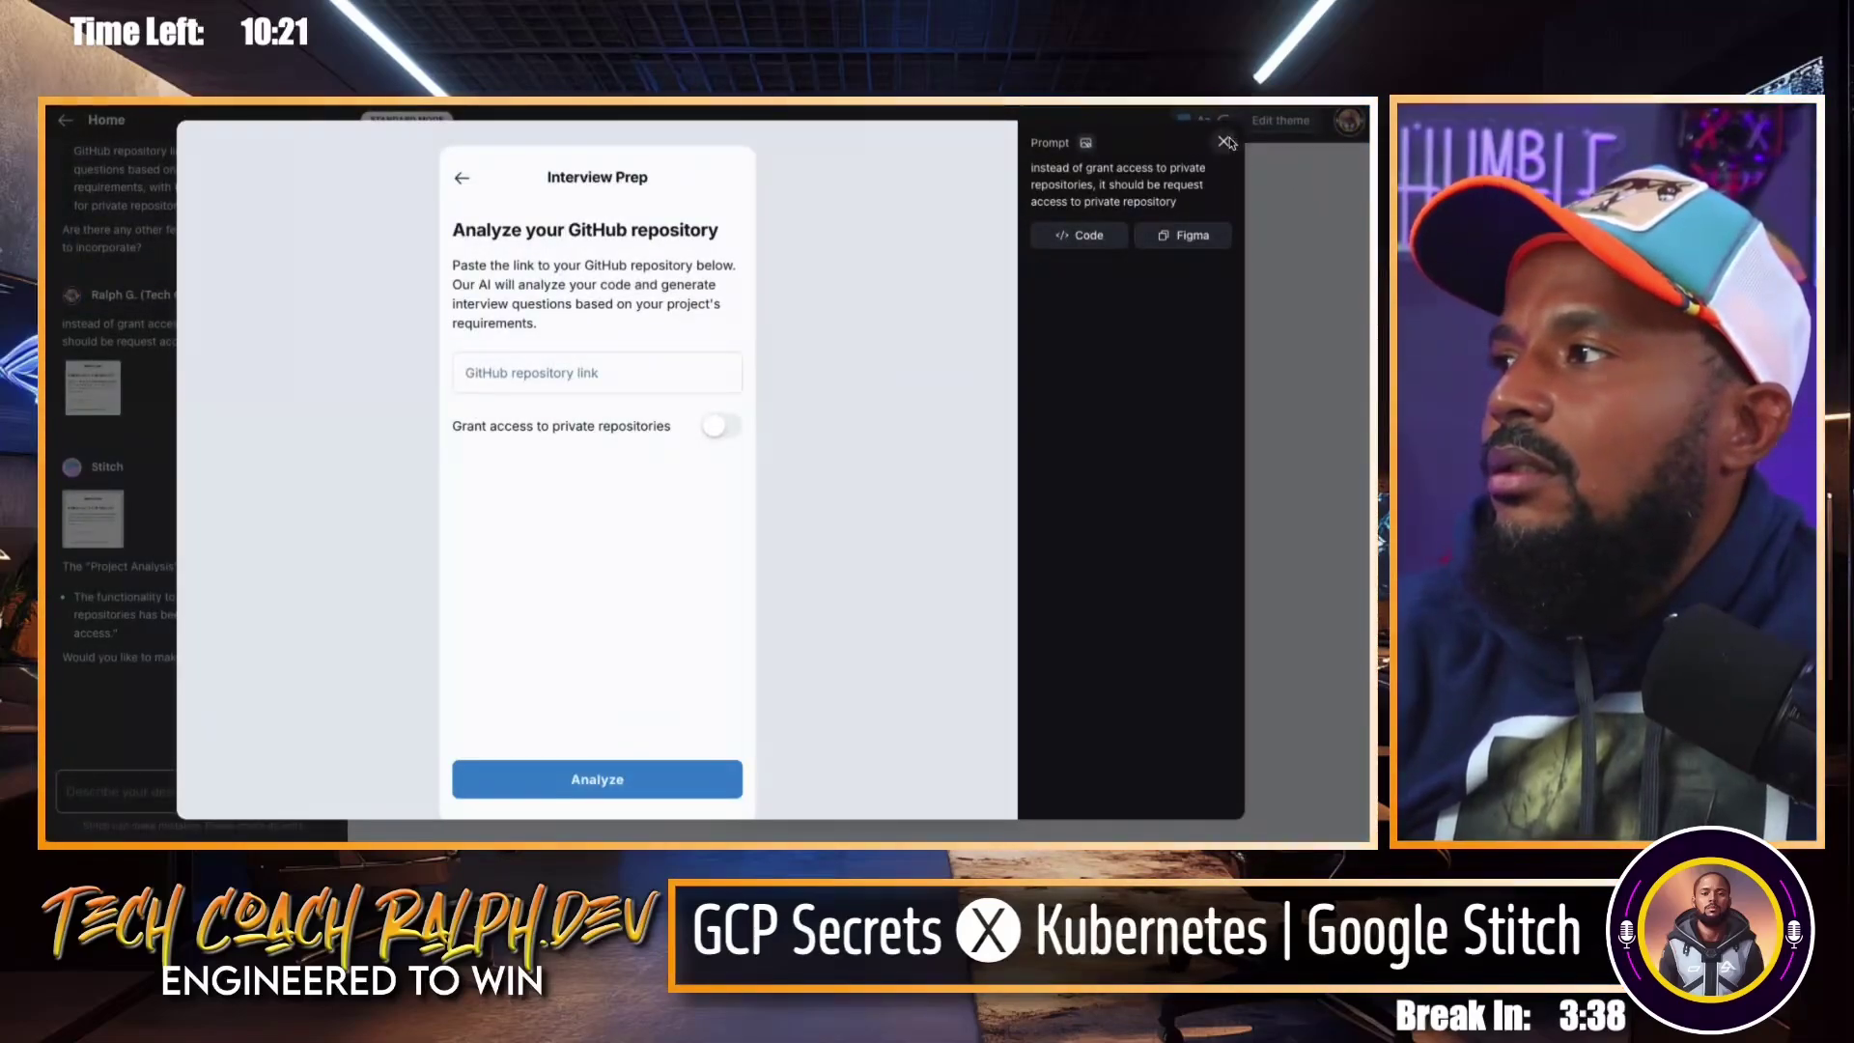
click(1077, 237)
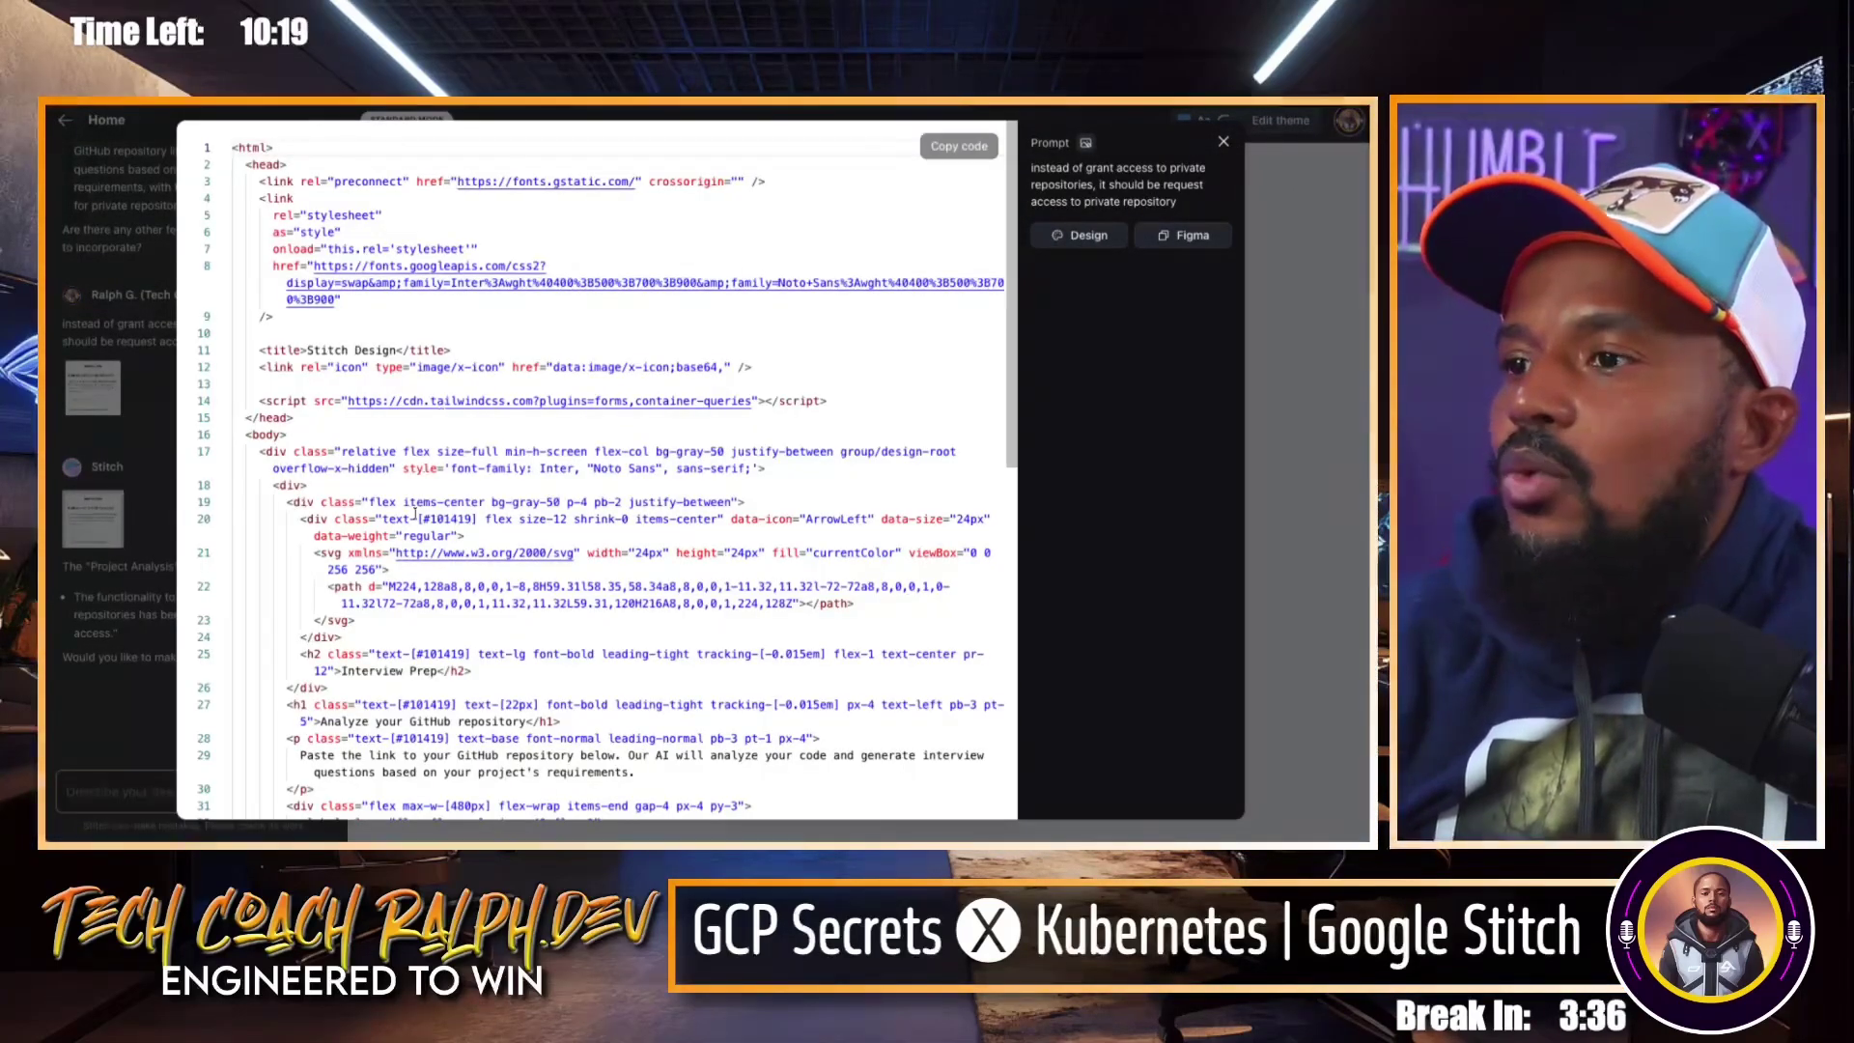
scroll(415, 513, down, 10)
click(415, 513)
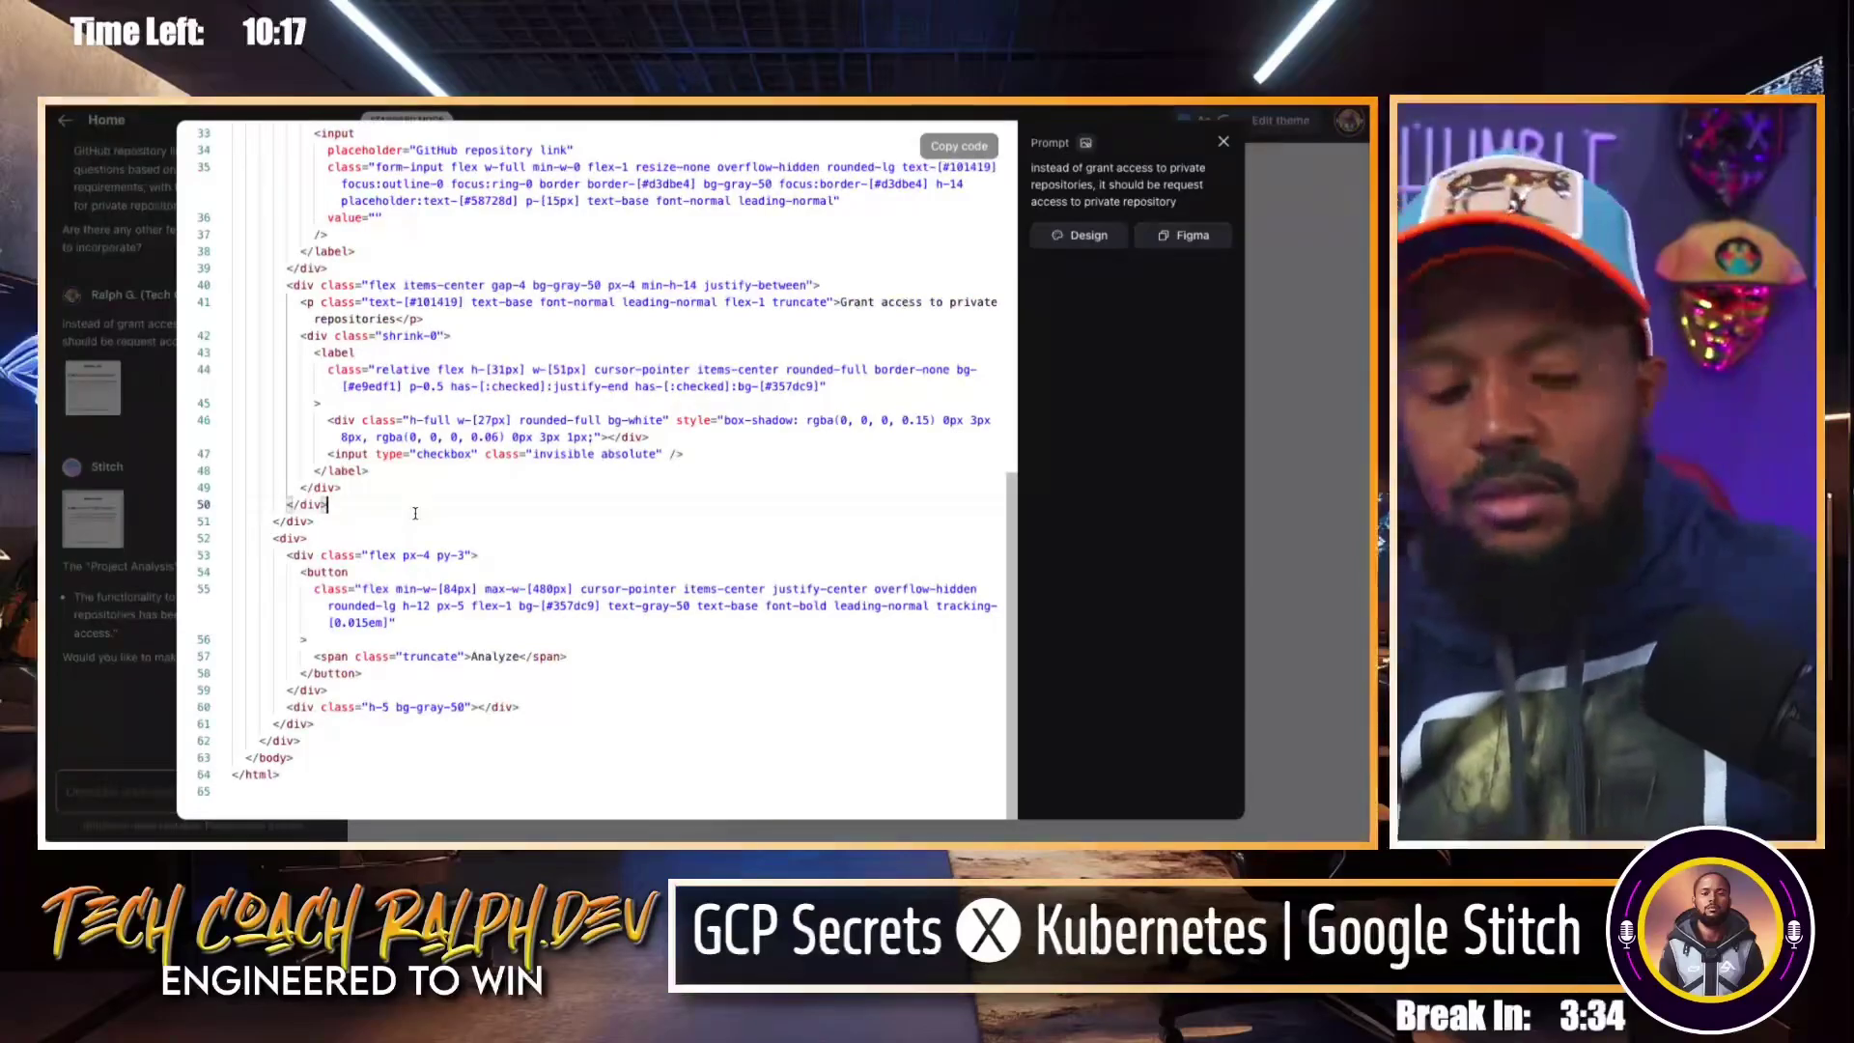
key(ctrl+f)
text(grant)
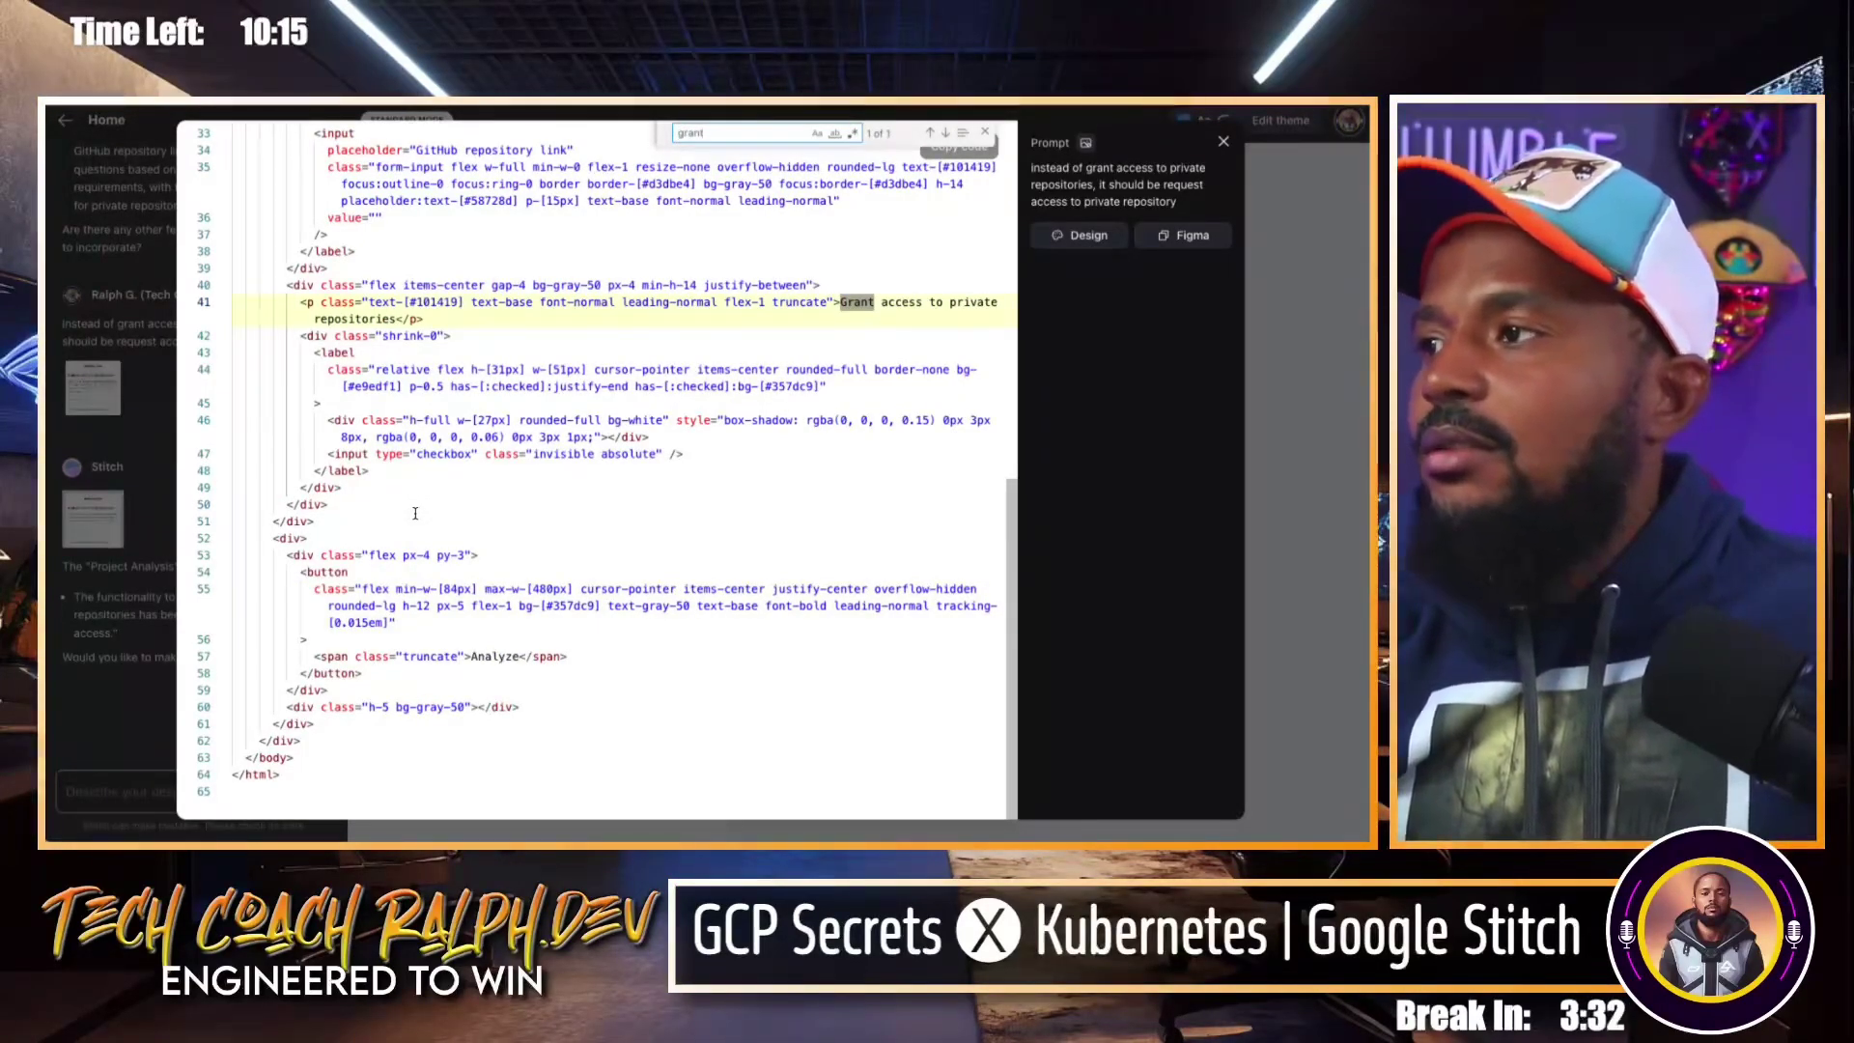
Try to delete the word "Grant" from the private repositories label in the code, and close the code view.
click(864, 303)
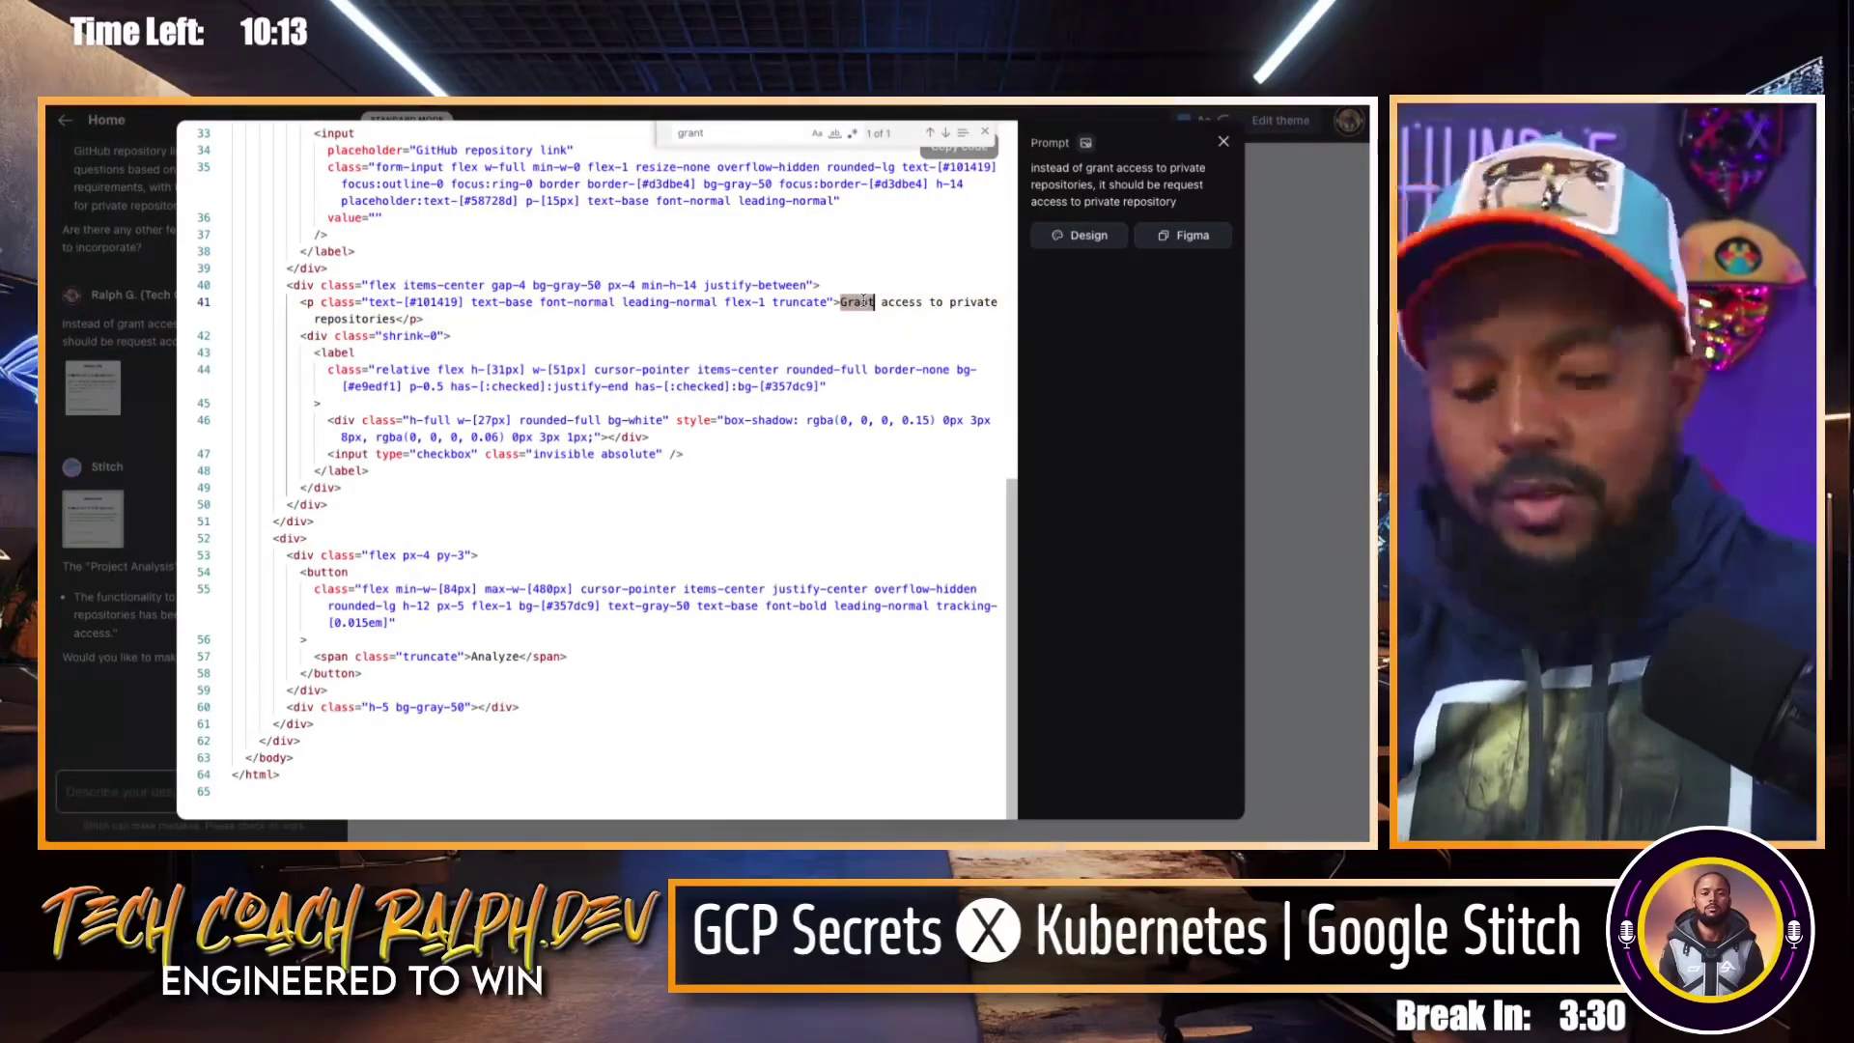
key(BackSpace)
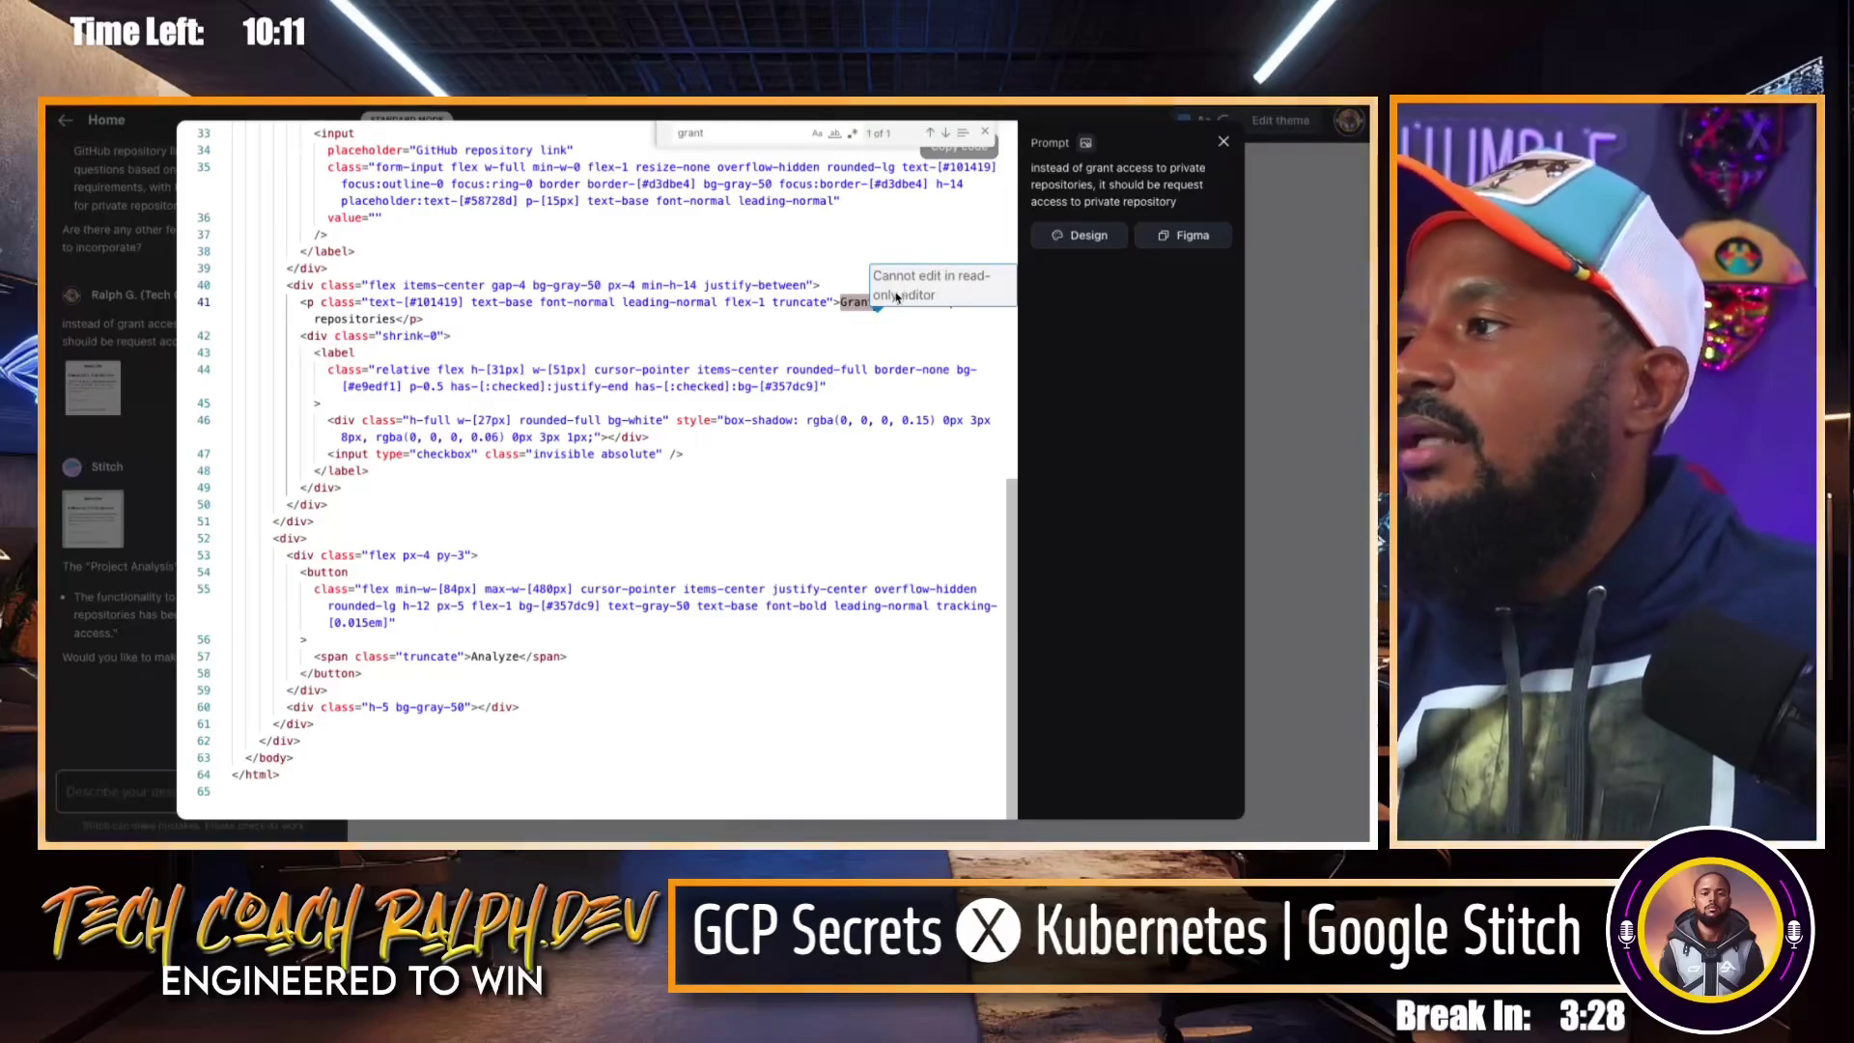
click(758, 328)
scroll(758, 328, up, 4)
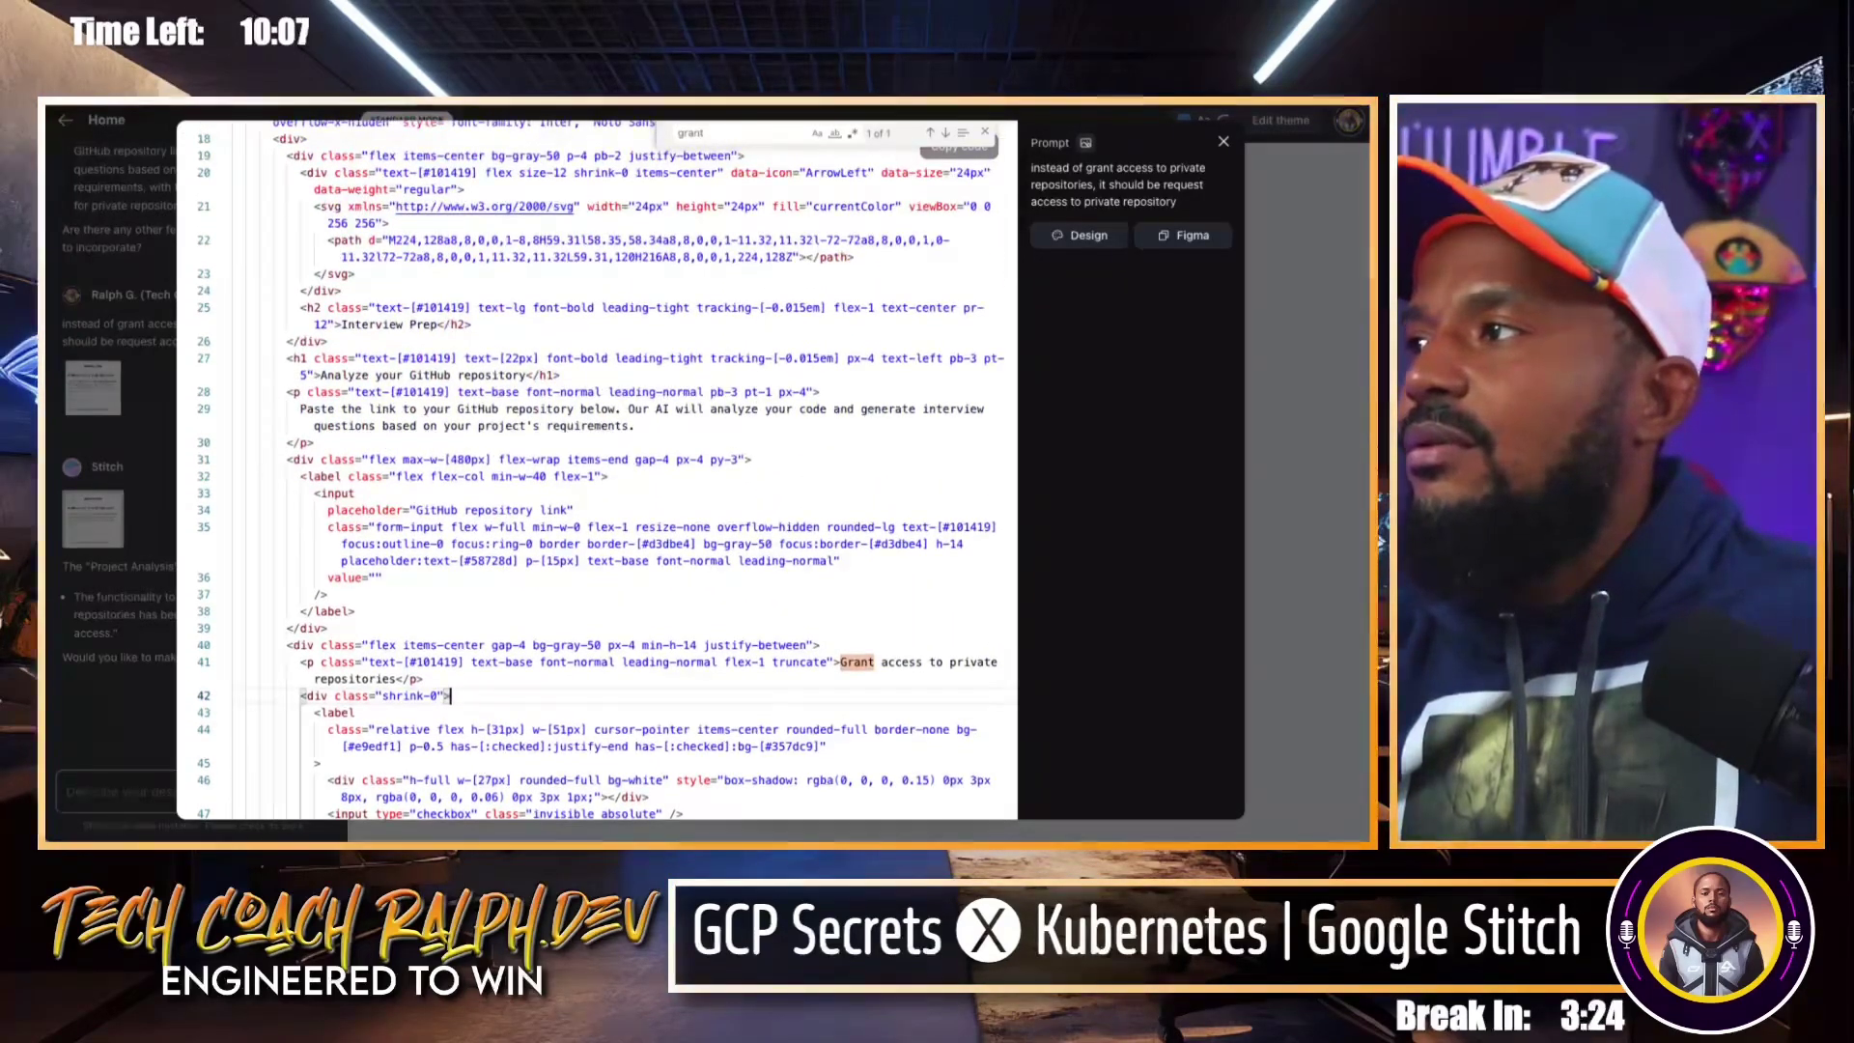
key(Escape)
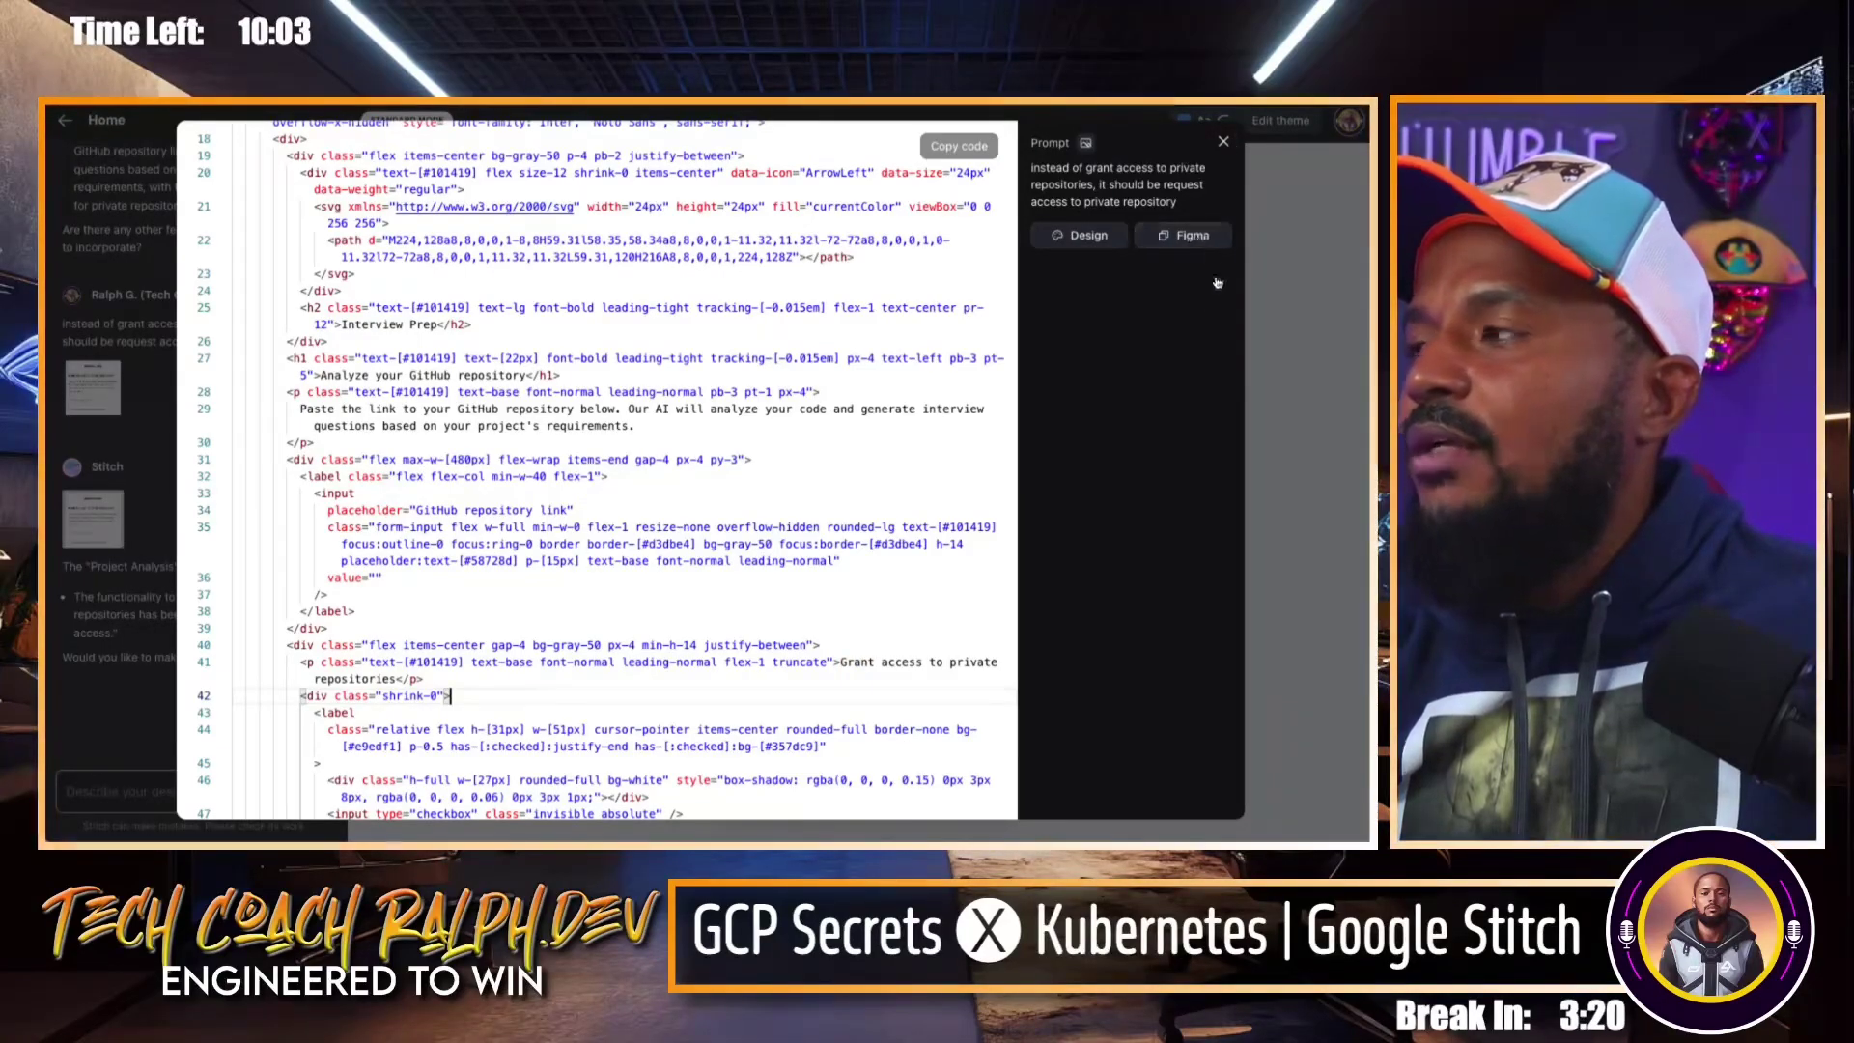
key(Escape)
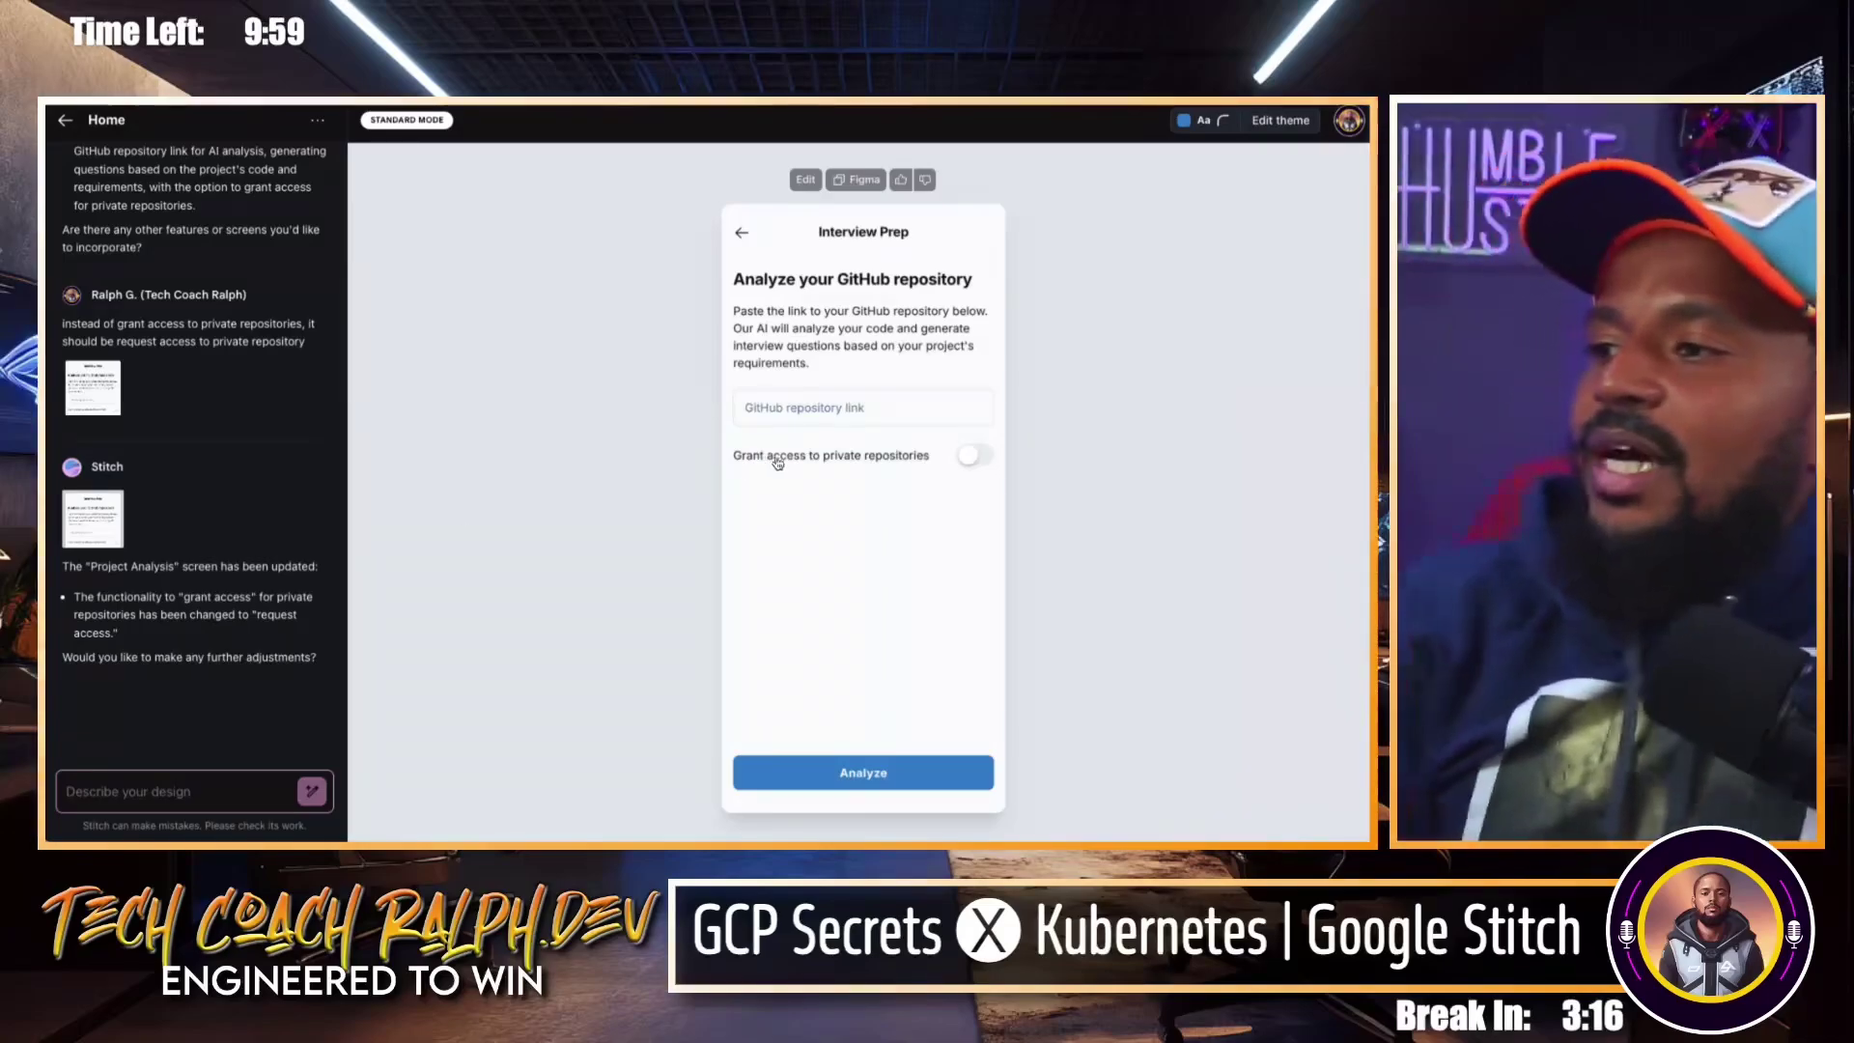
Review the four initially generated interview app screens and the Mock Interview screen from the chat history.
scroll(198, 440, up, 1)
scroll(198, 441, up, 10)
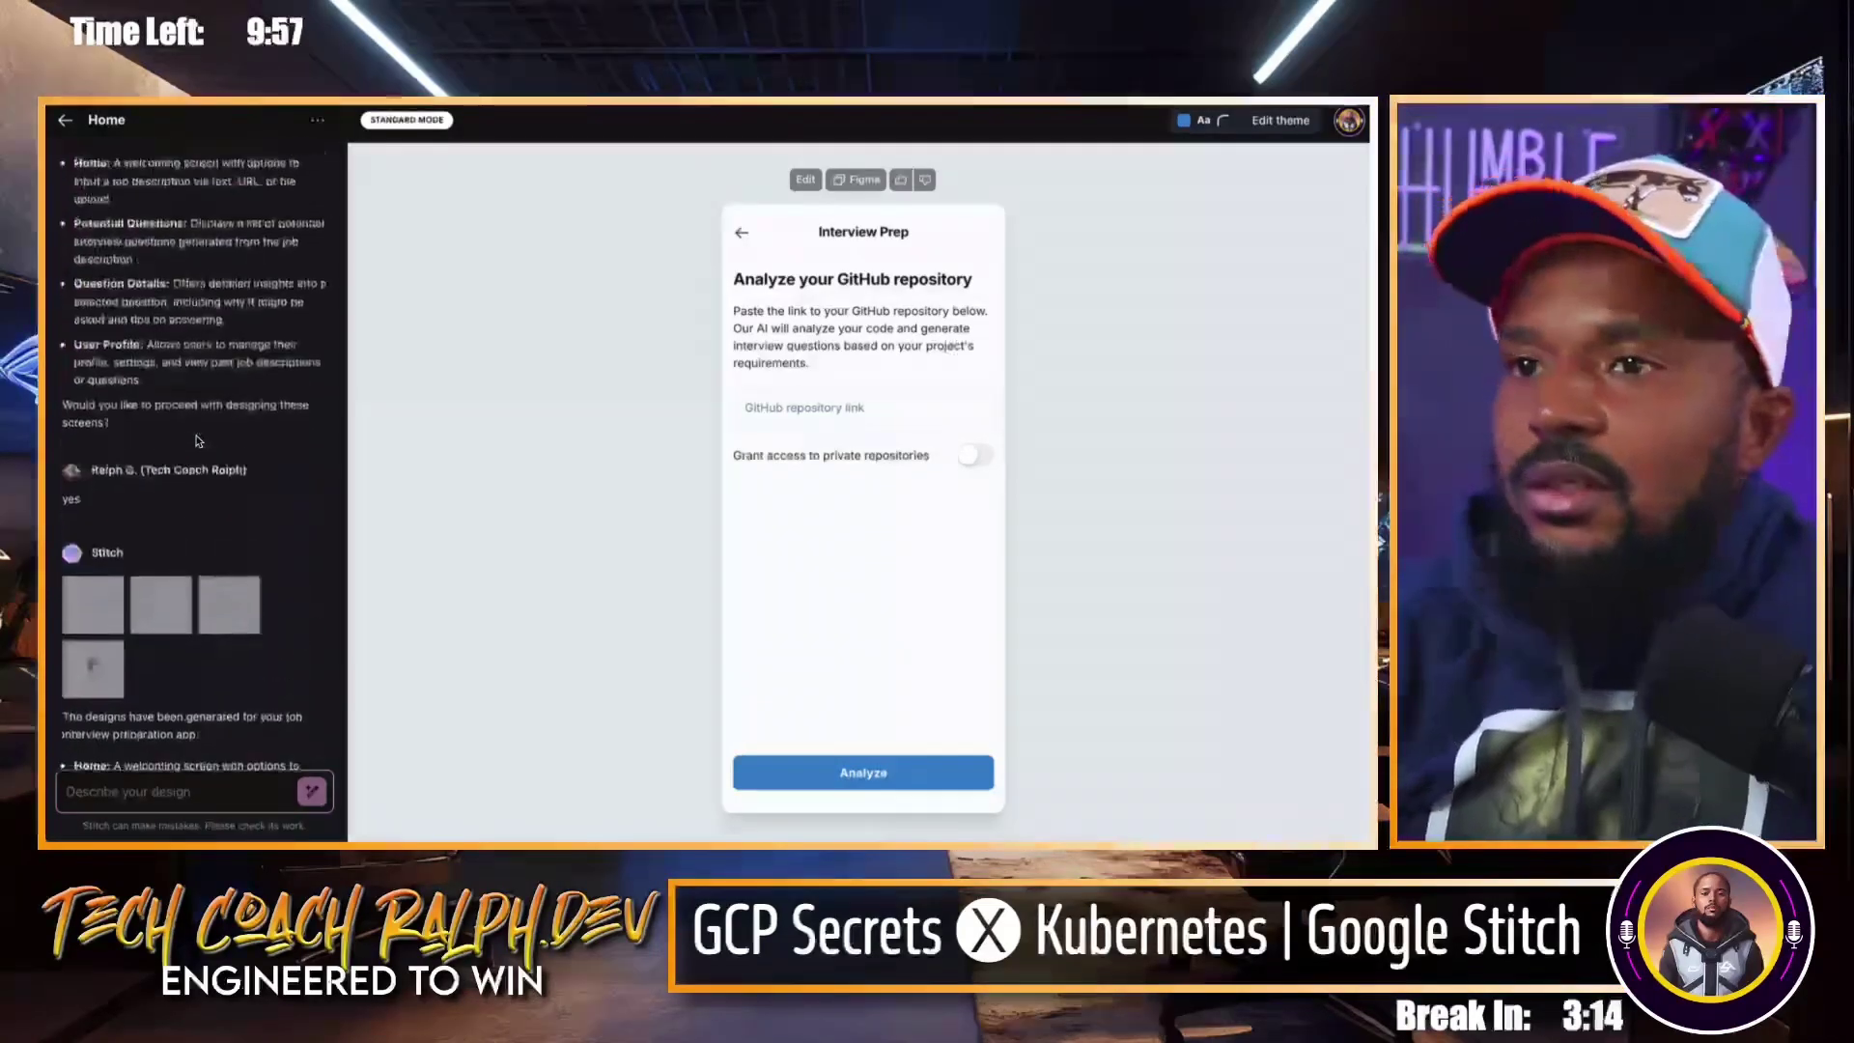
scroll(206, 408, down, 5)
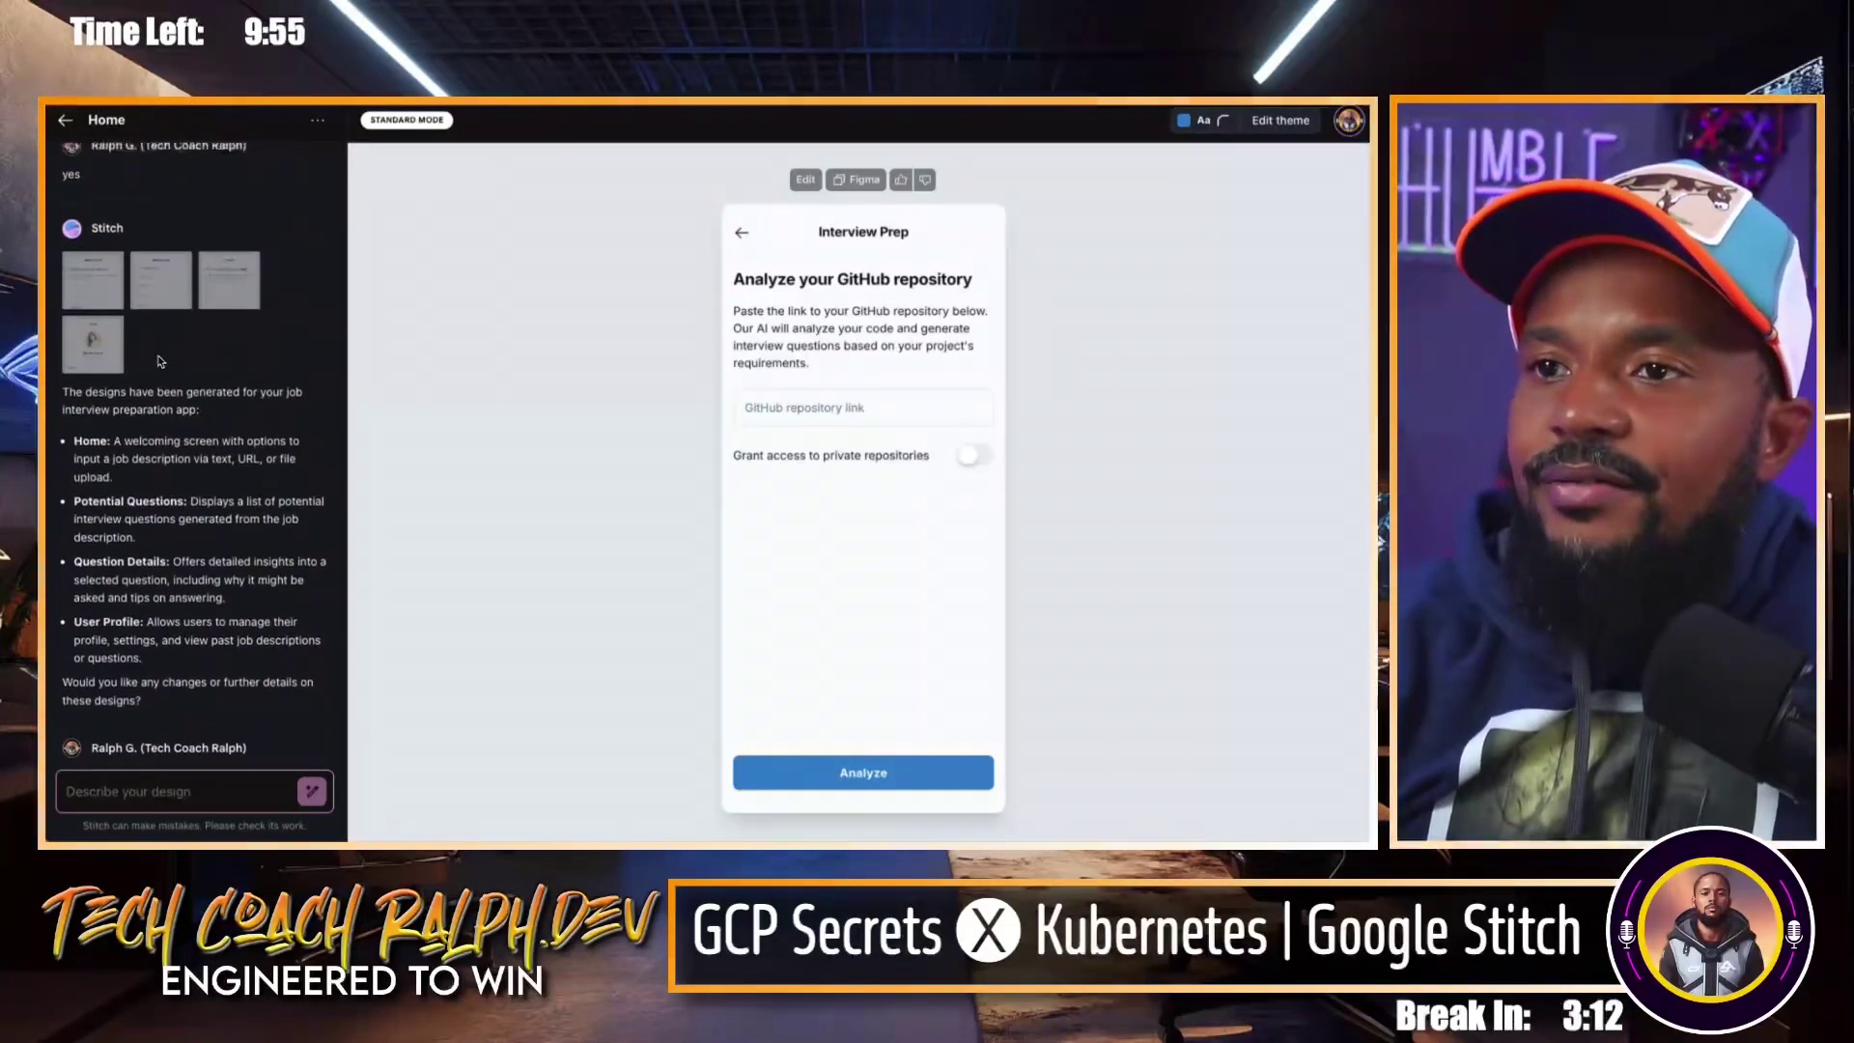
click(121, 299)
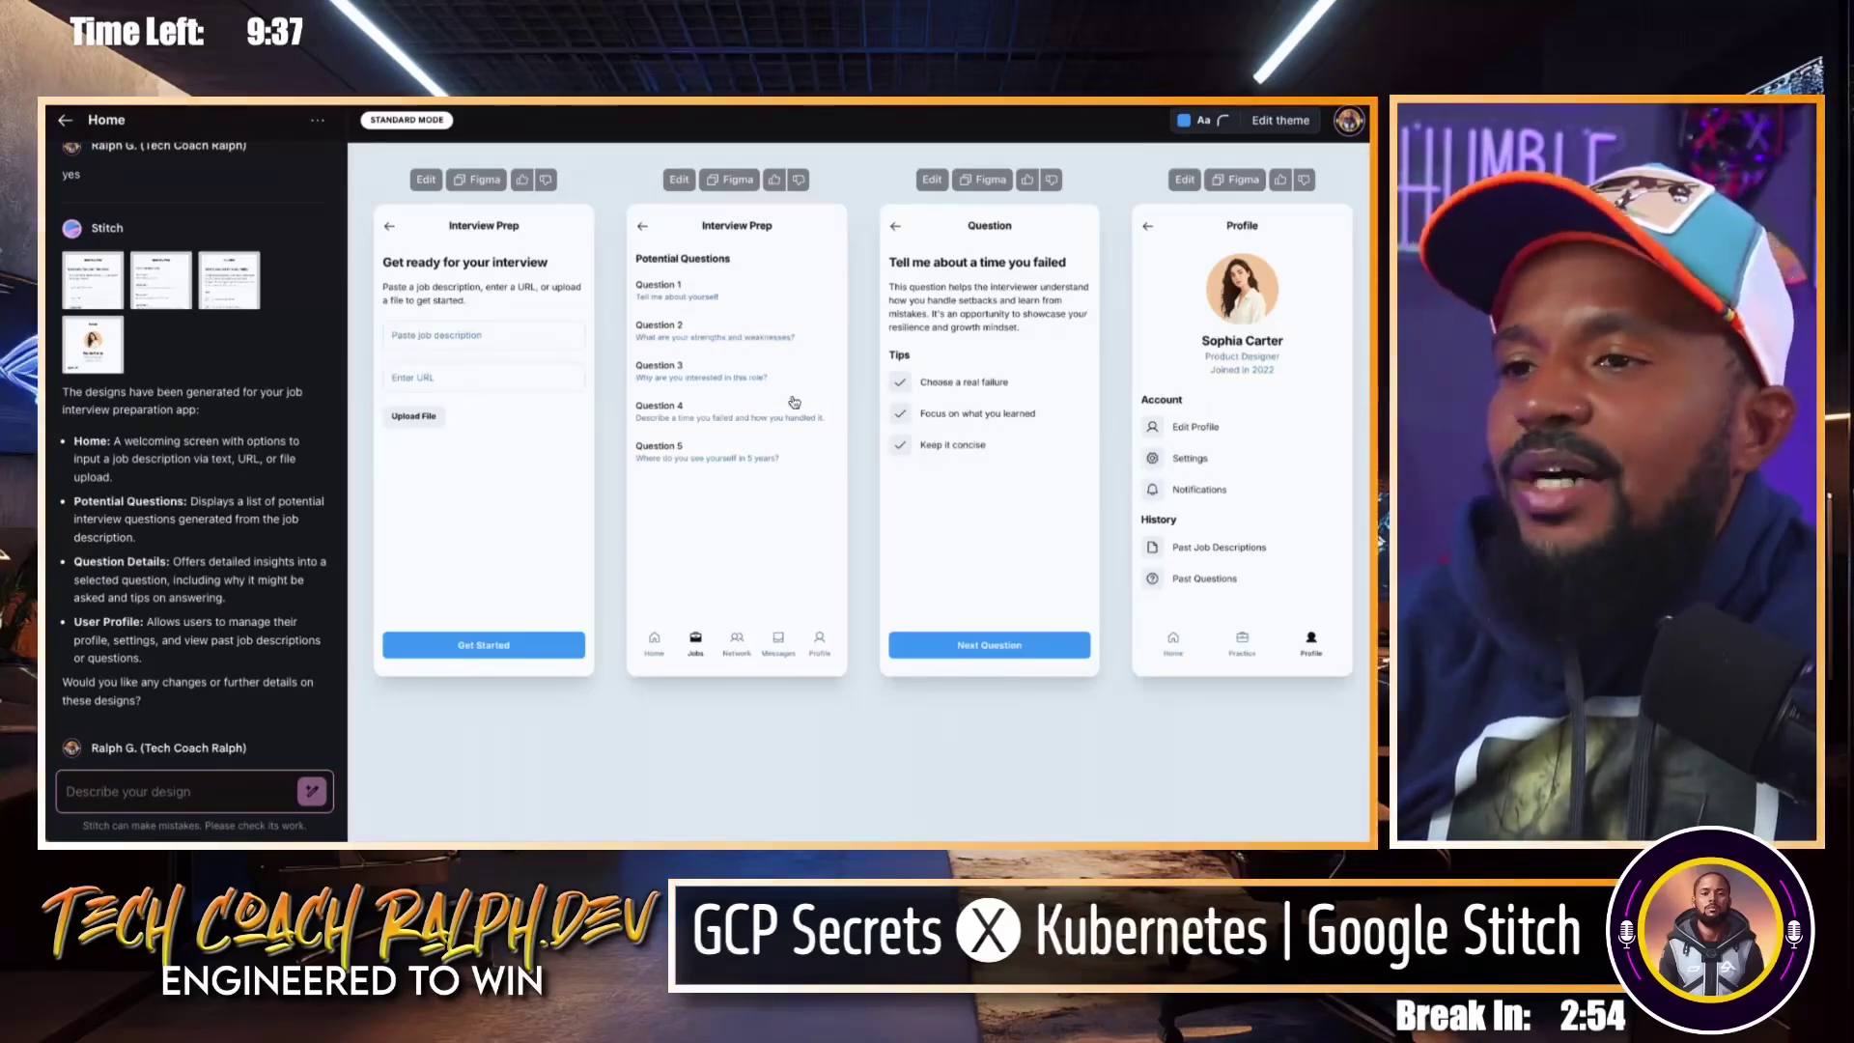
scroll(126, 411, down, 10)
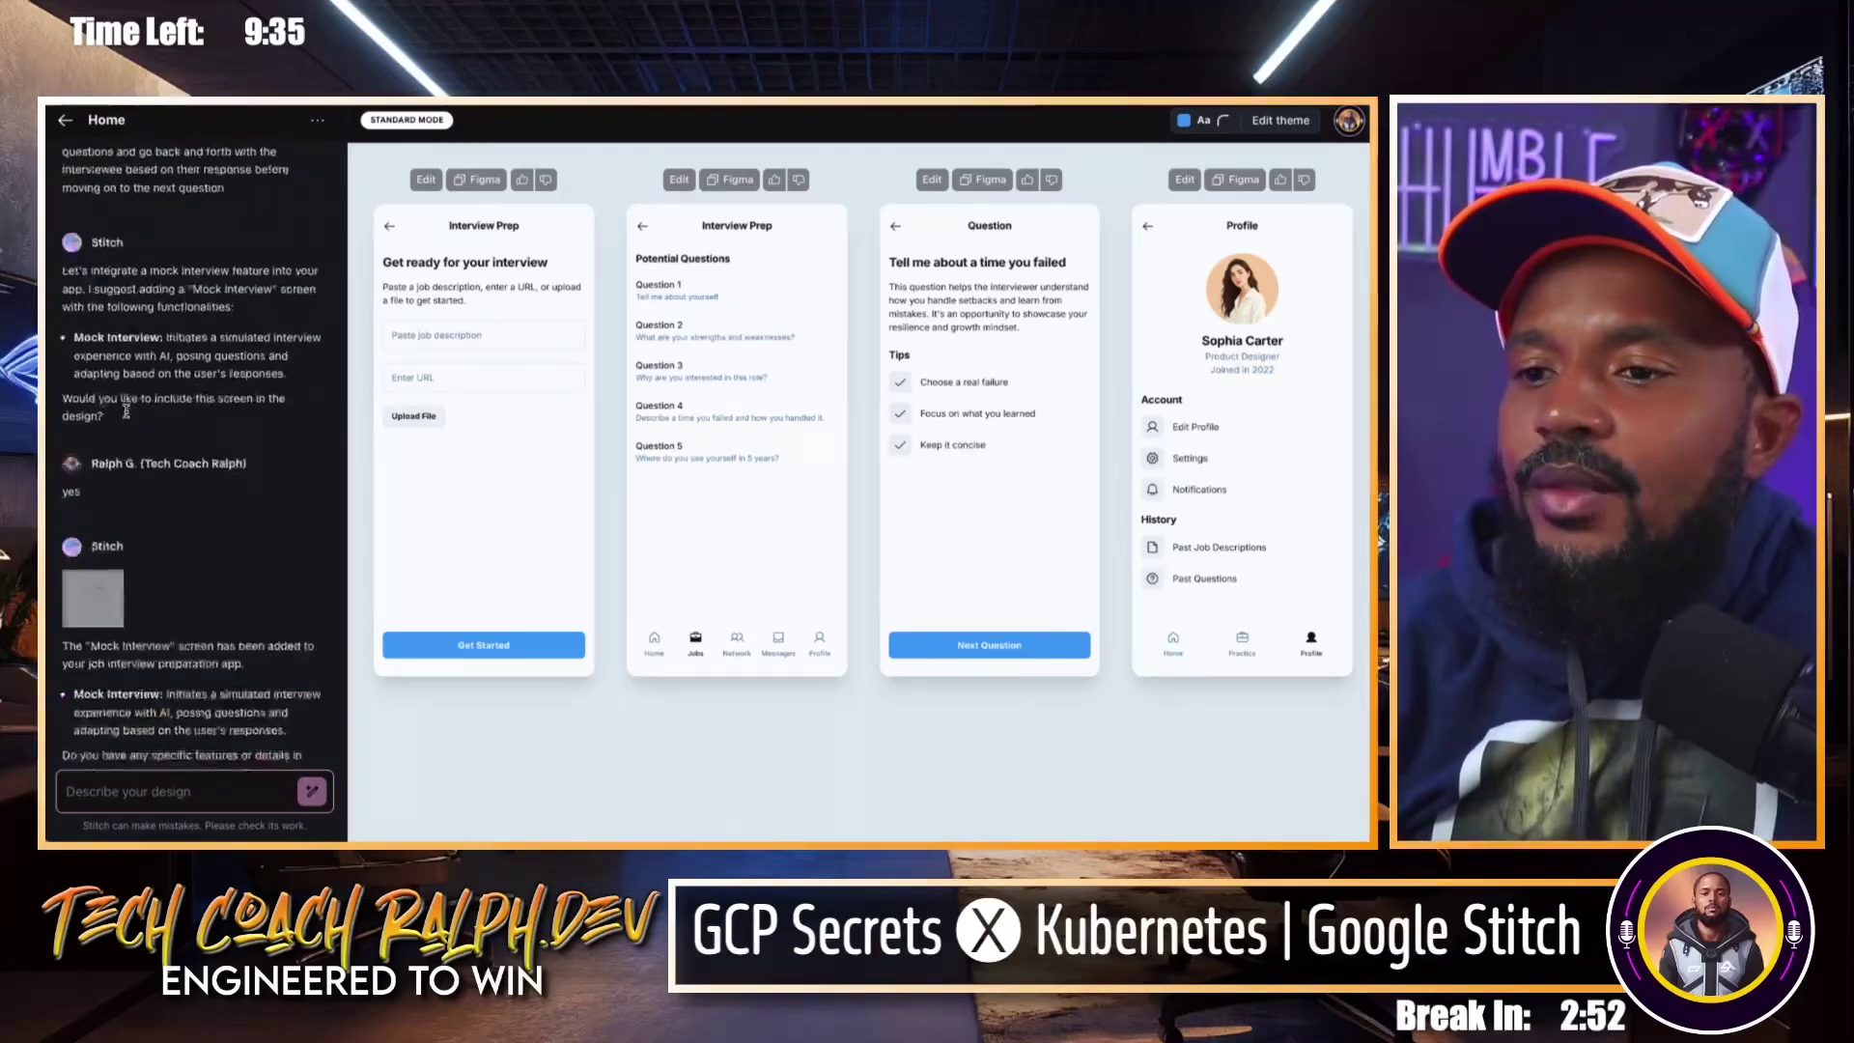
scroll(126, 411, down, 4)
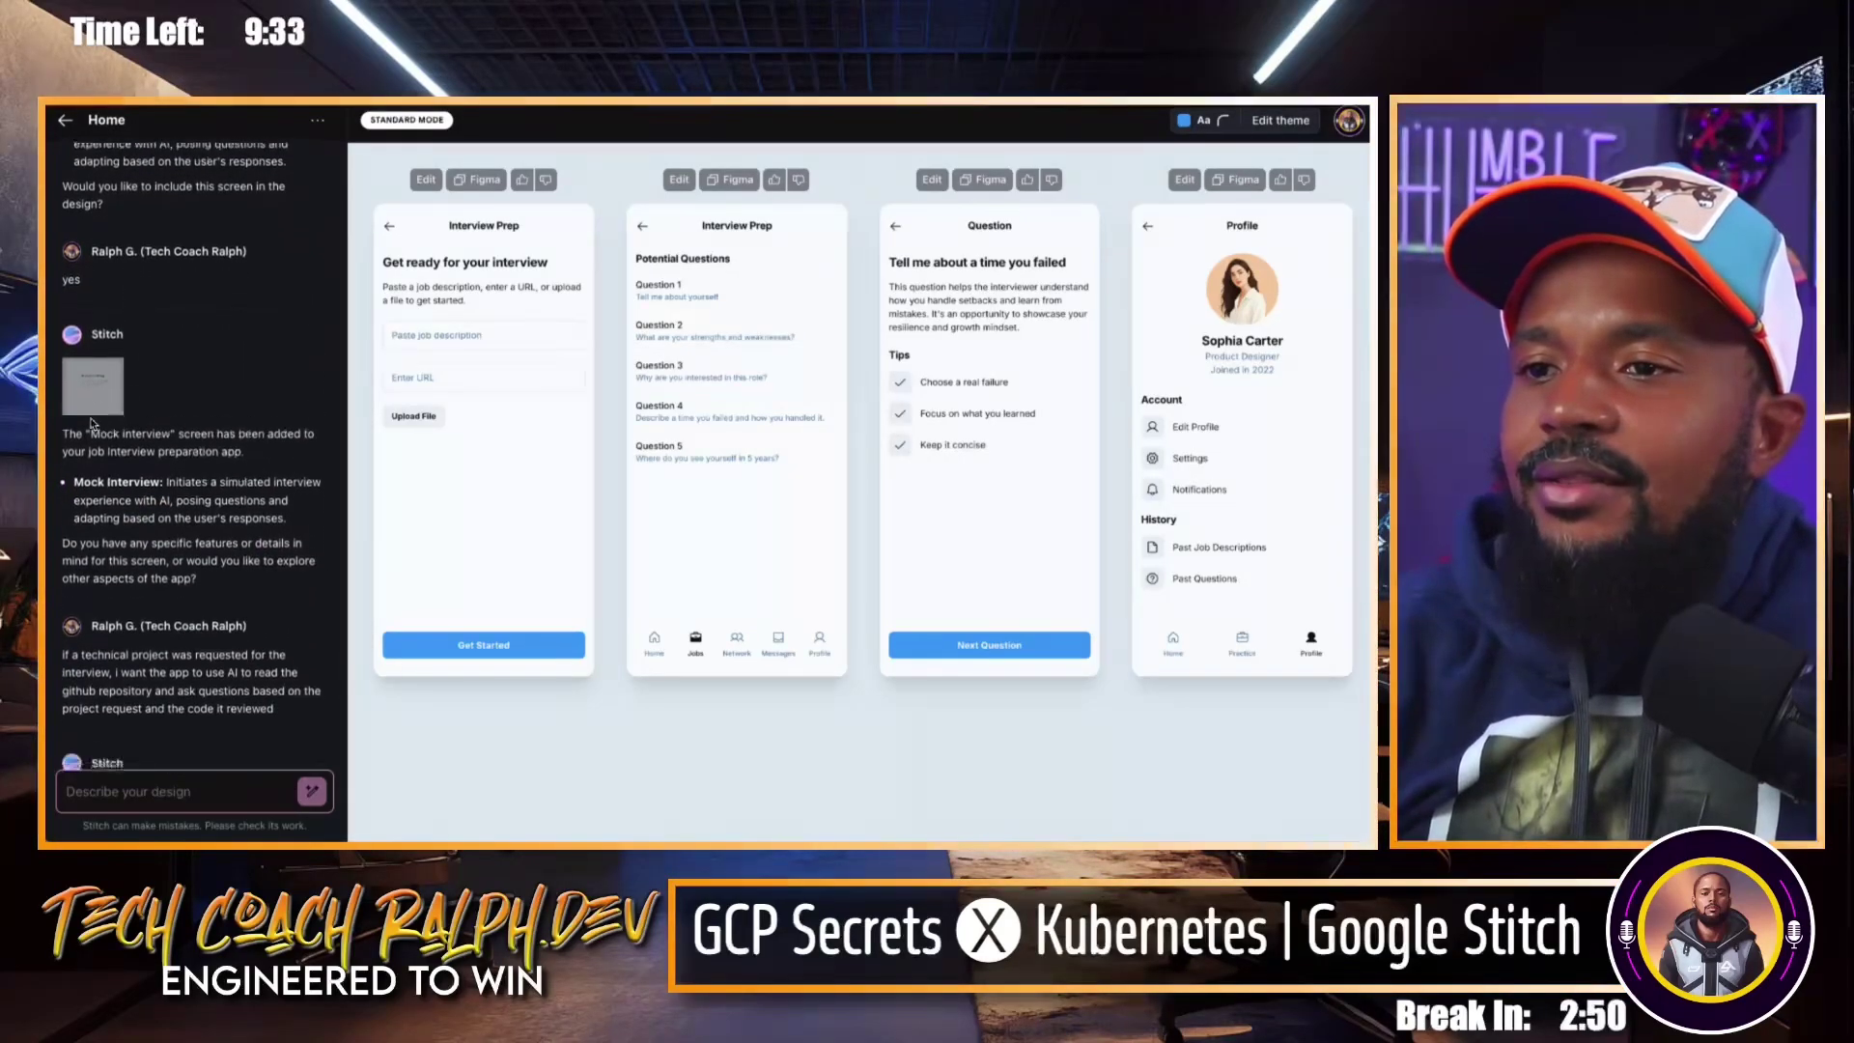
click(100, 391)
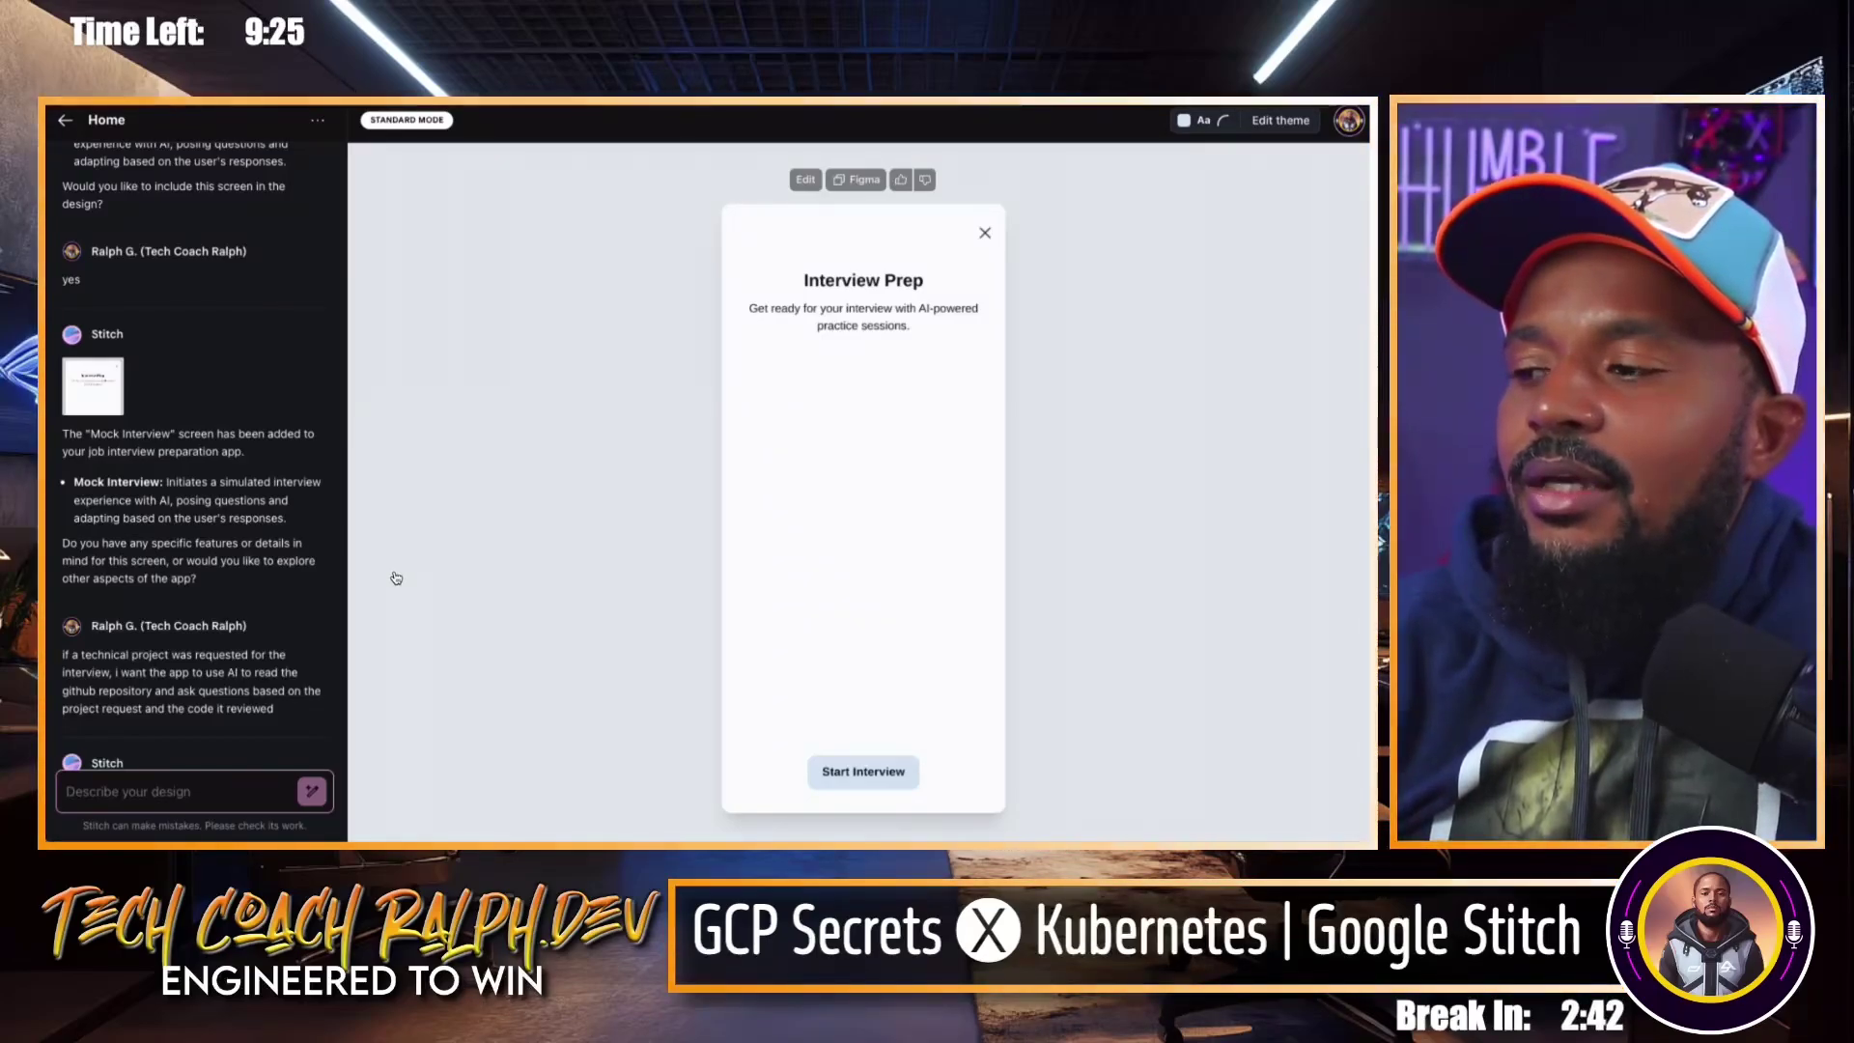
Compare the original Project Analysis screen with its updated version.
scroll(237, 558, down, 10)
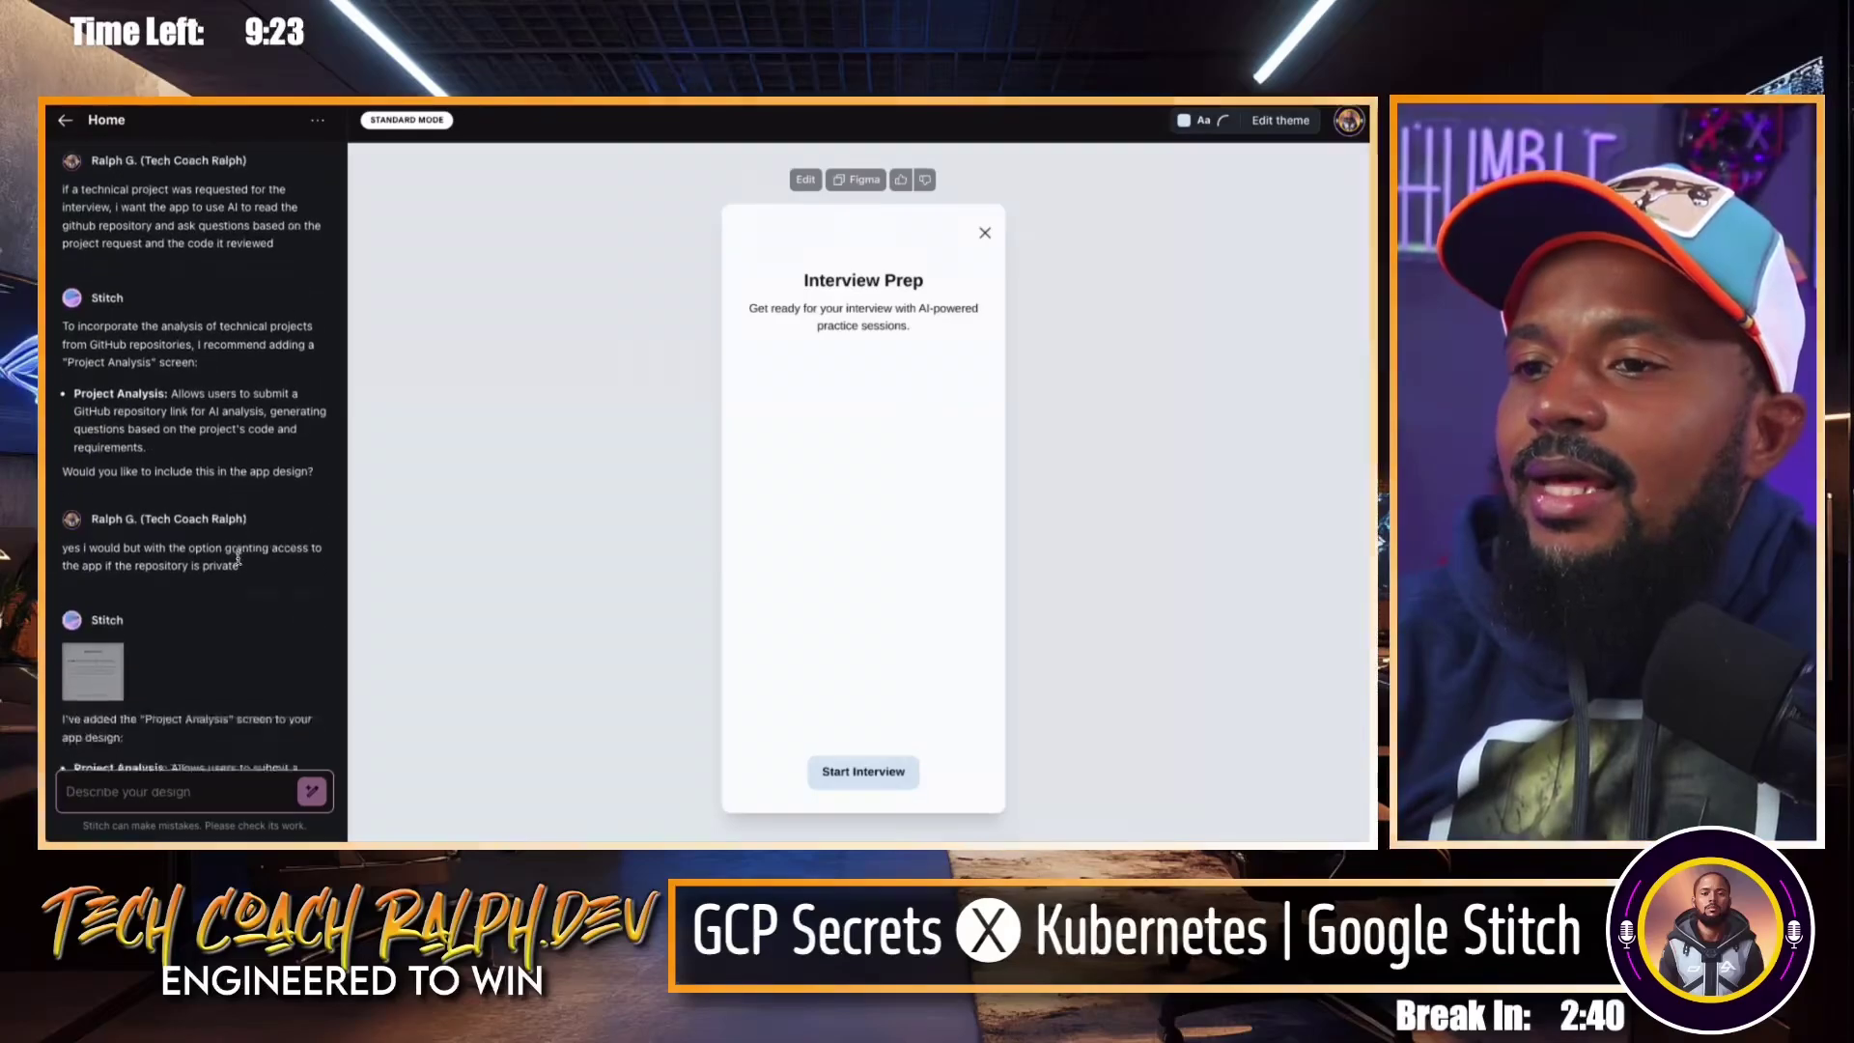
scroll(238, 558, down, 2)
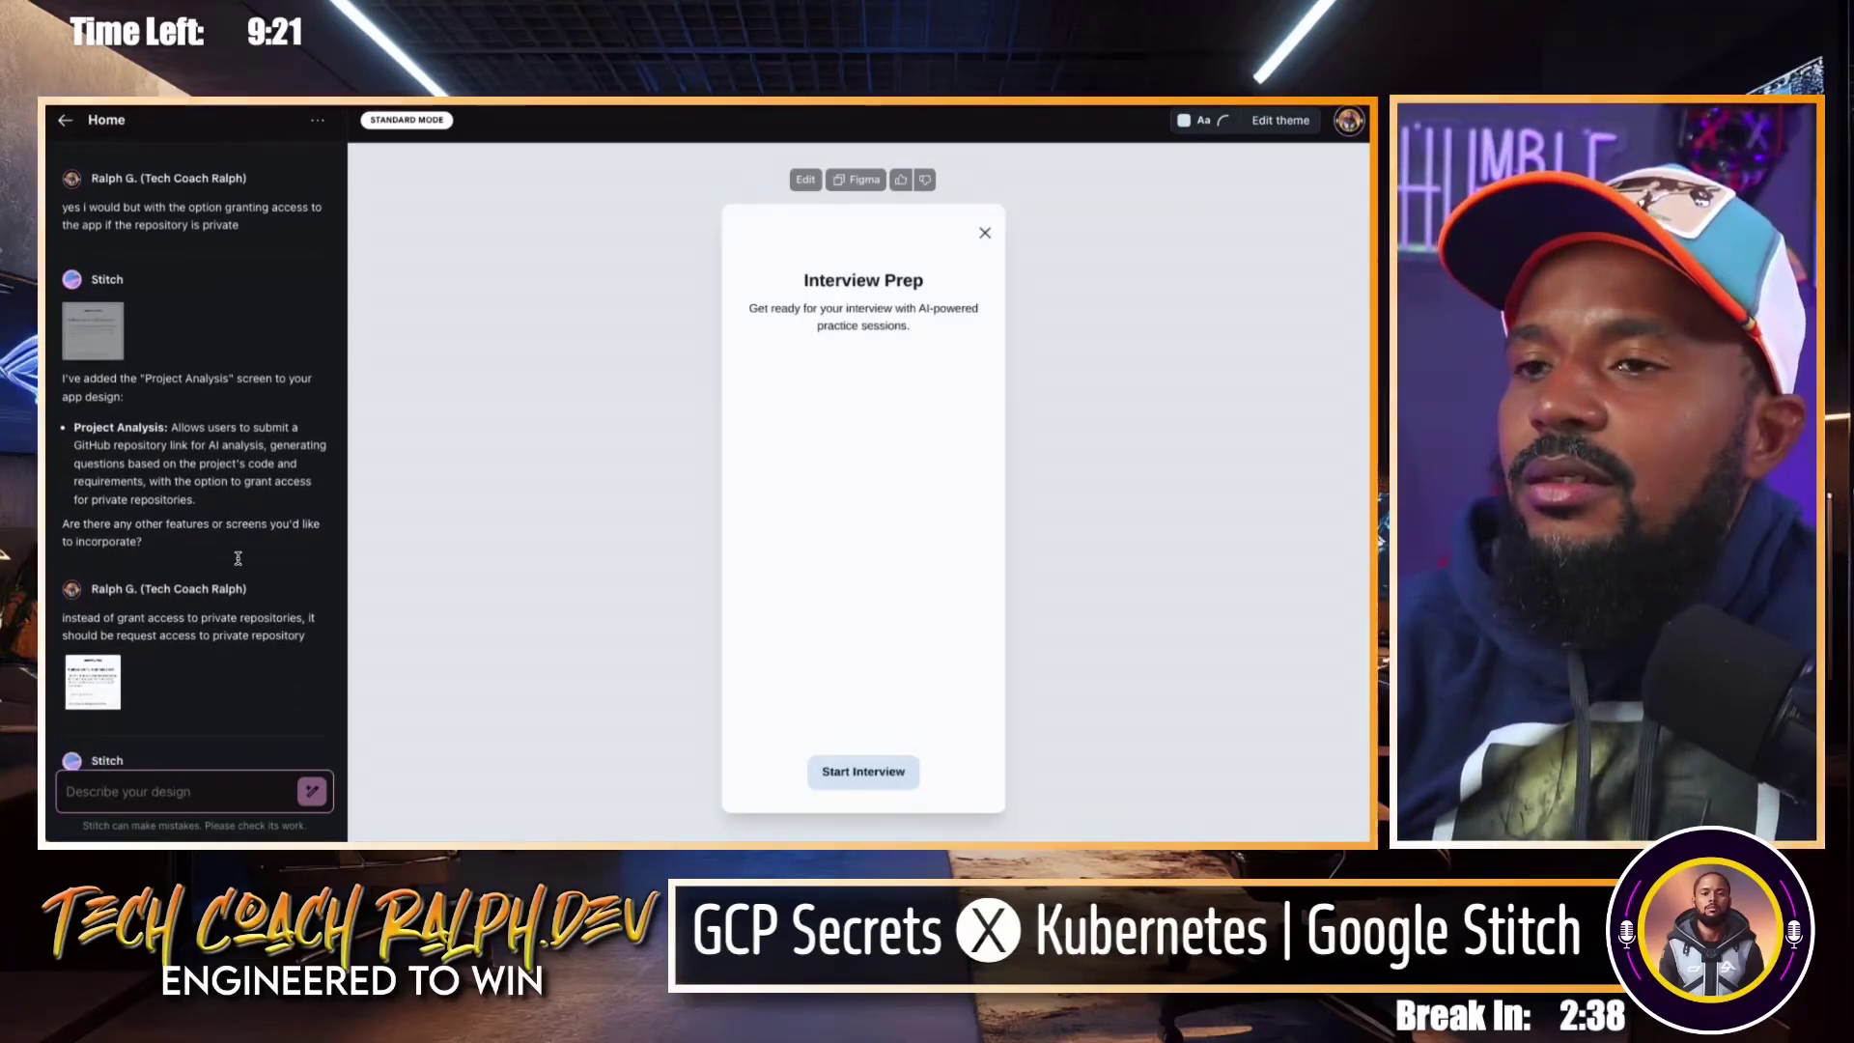
click(88, 335)
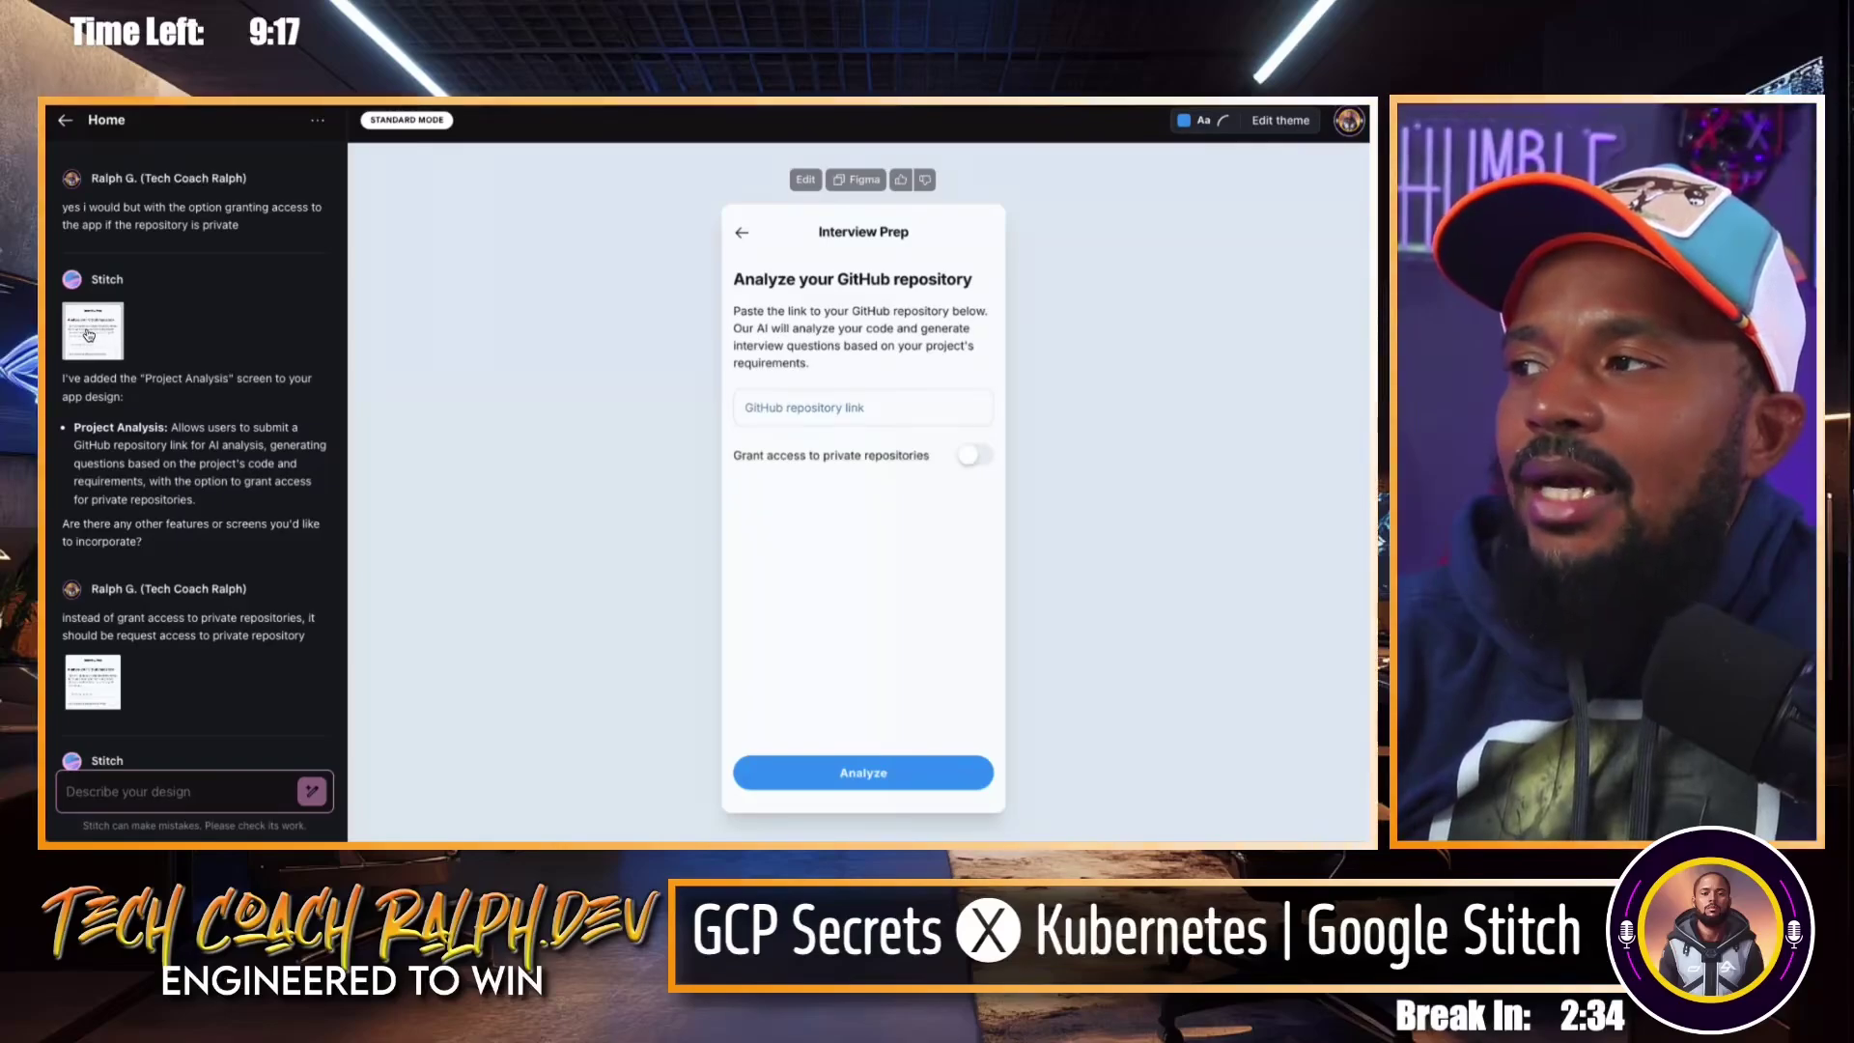
scroll(88, 335, down, 5)
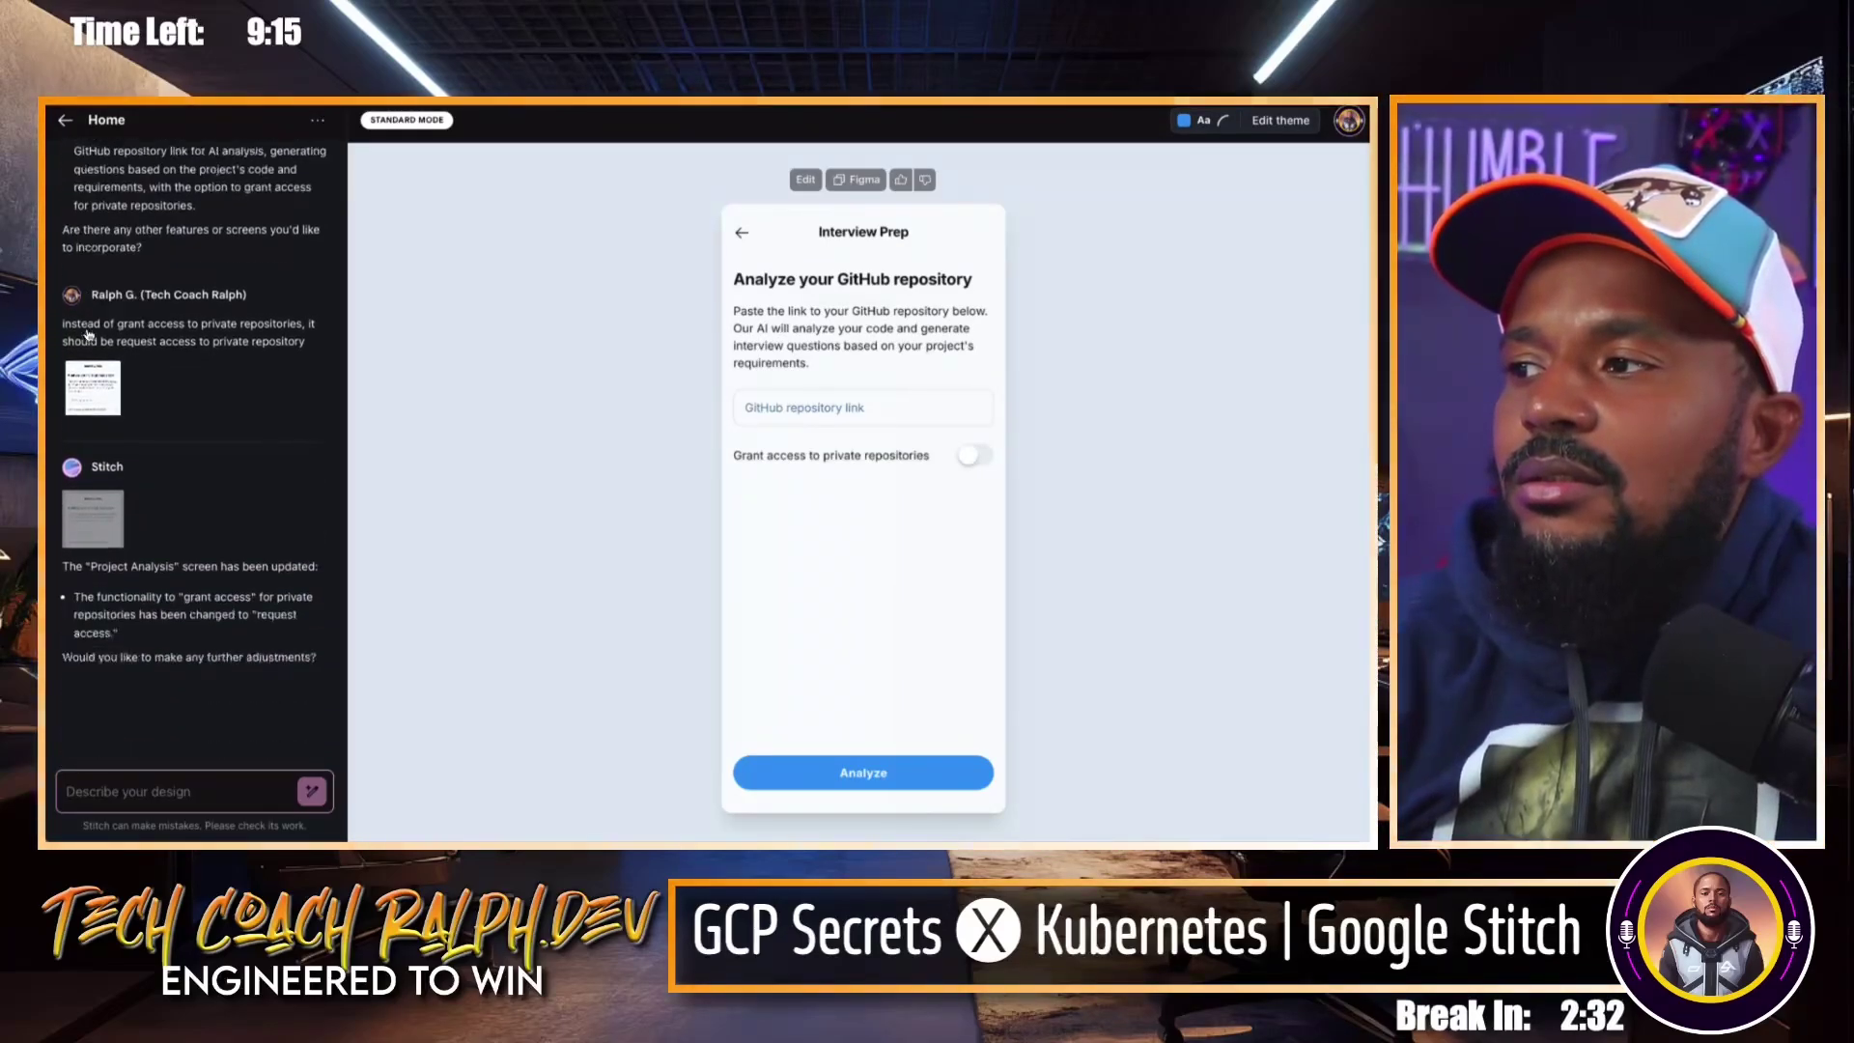
click(88, 523)
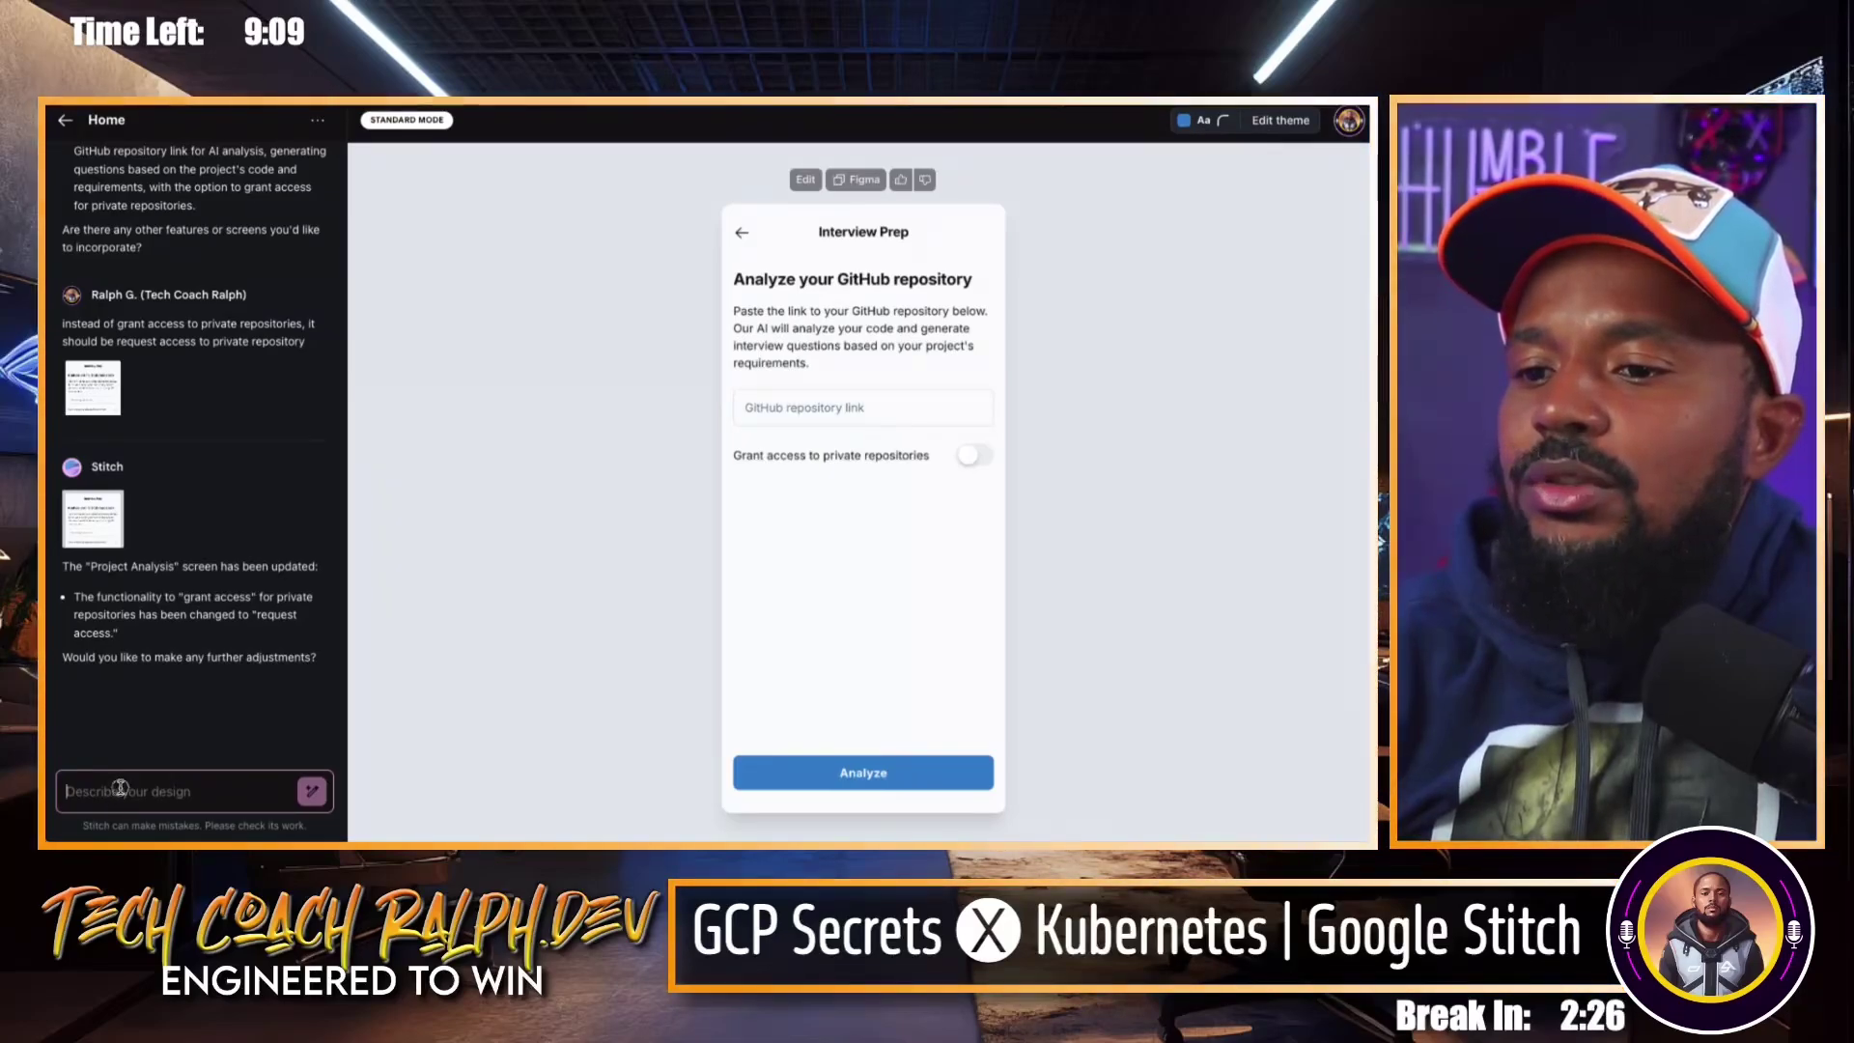
Reply "no" to the question about further adjustments to the Project Analysis screen.
text(no)
key(Return)
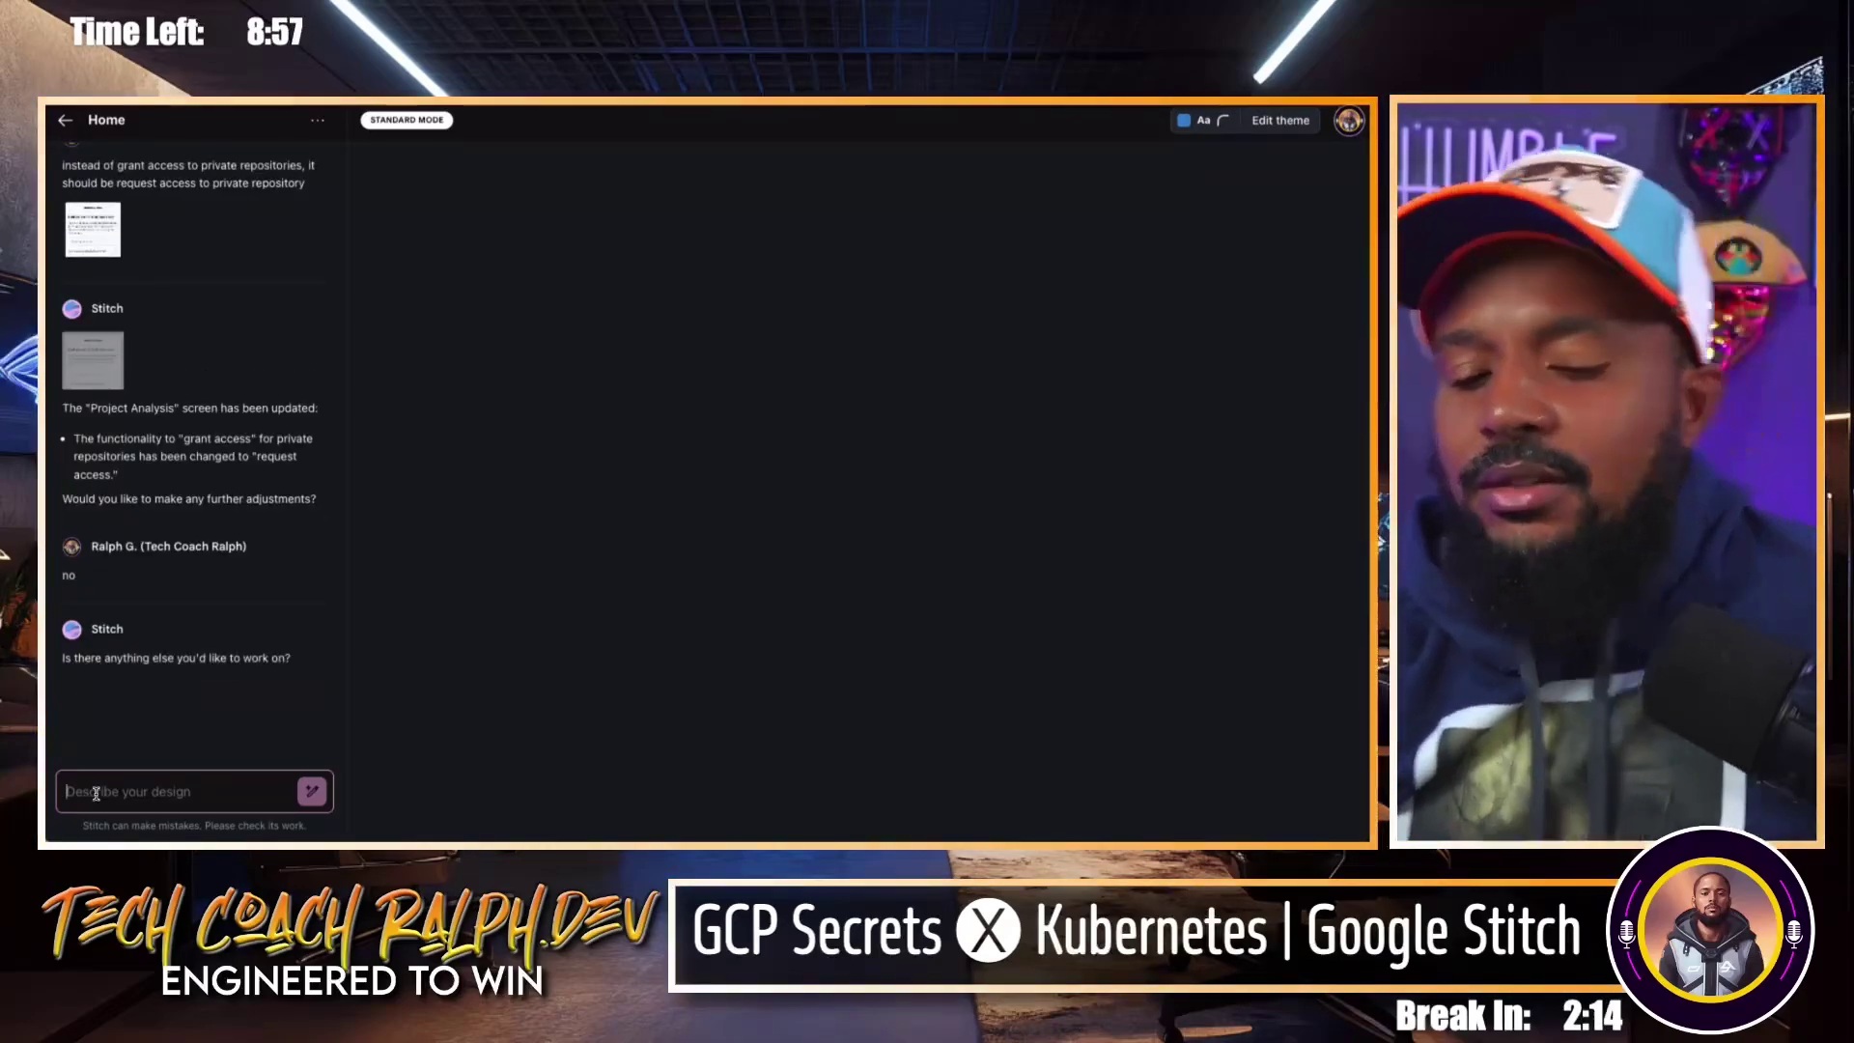
Send the prompt "I would the option to have a mock interview with a human person with the associated cost" and accept the suggestion with "yes".
text(I would)
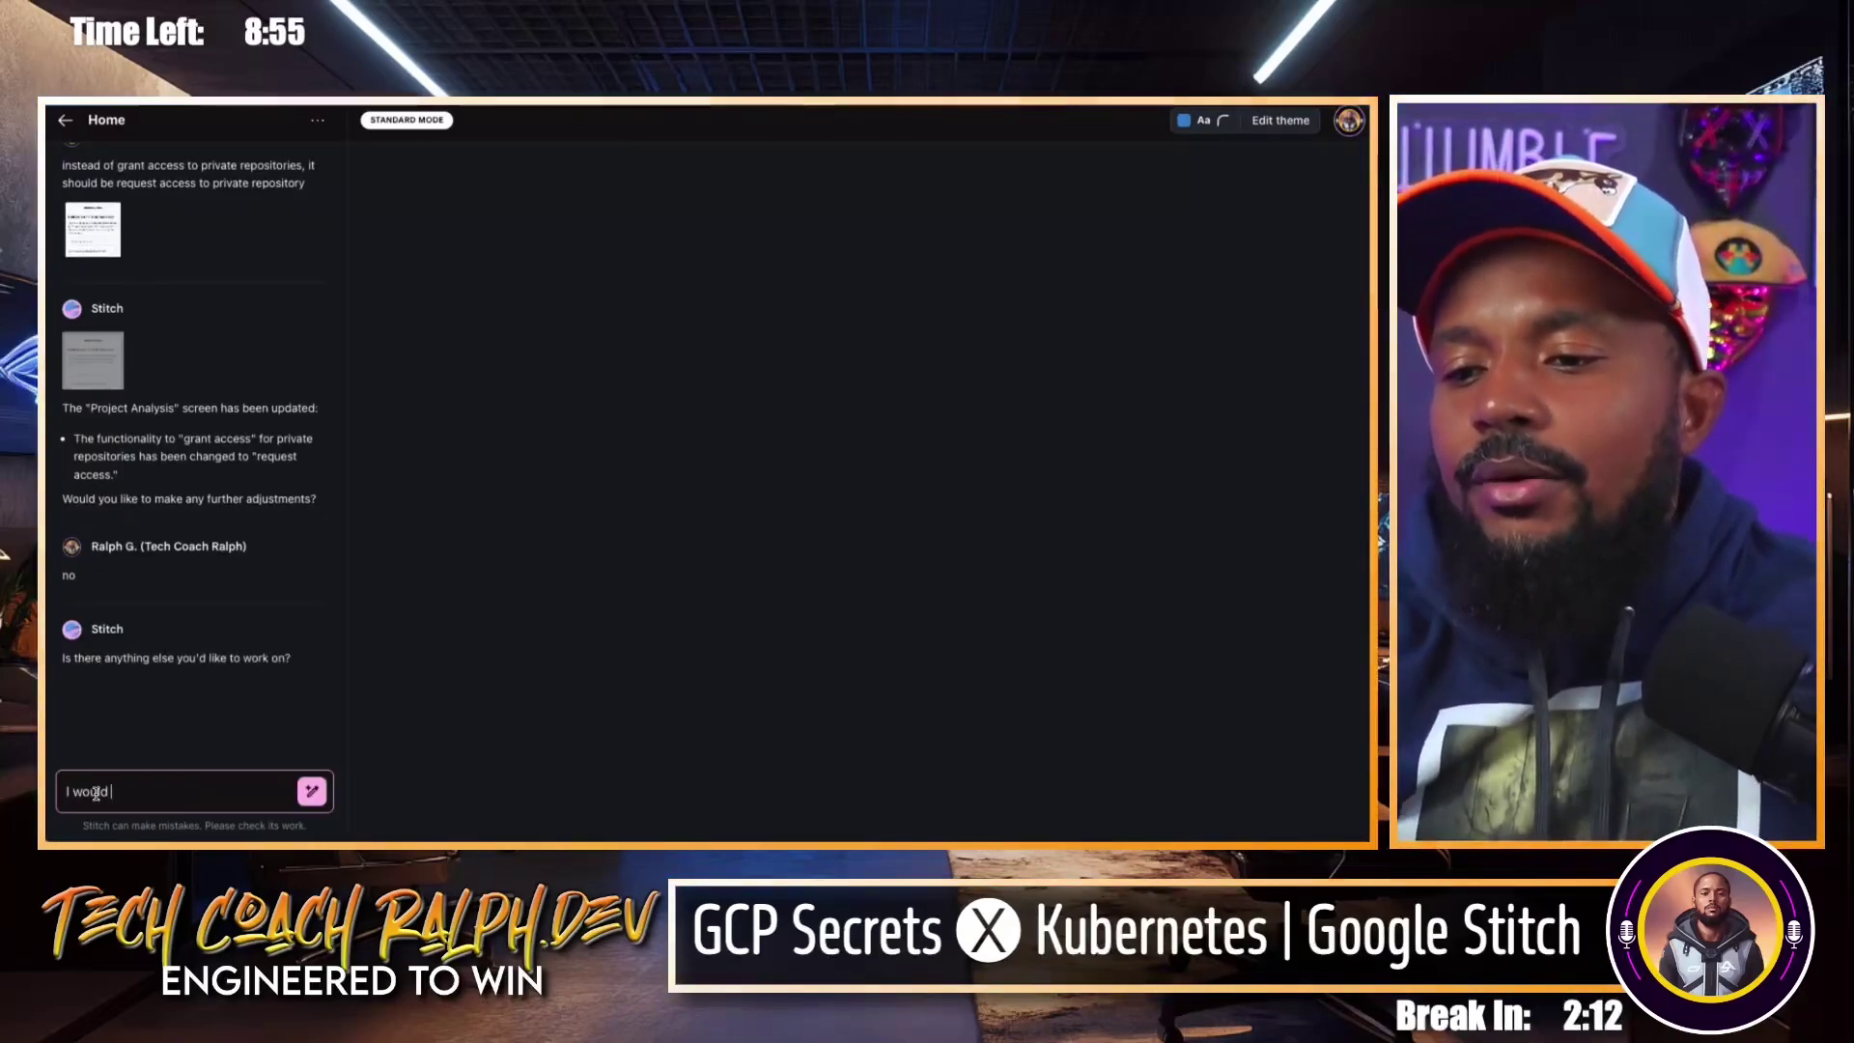
text( the option to p)
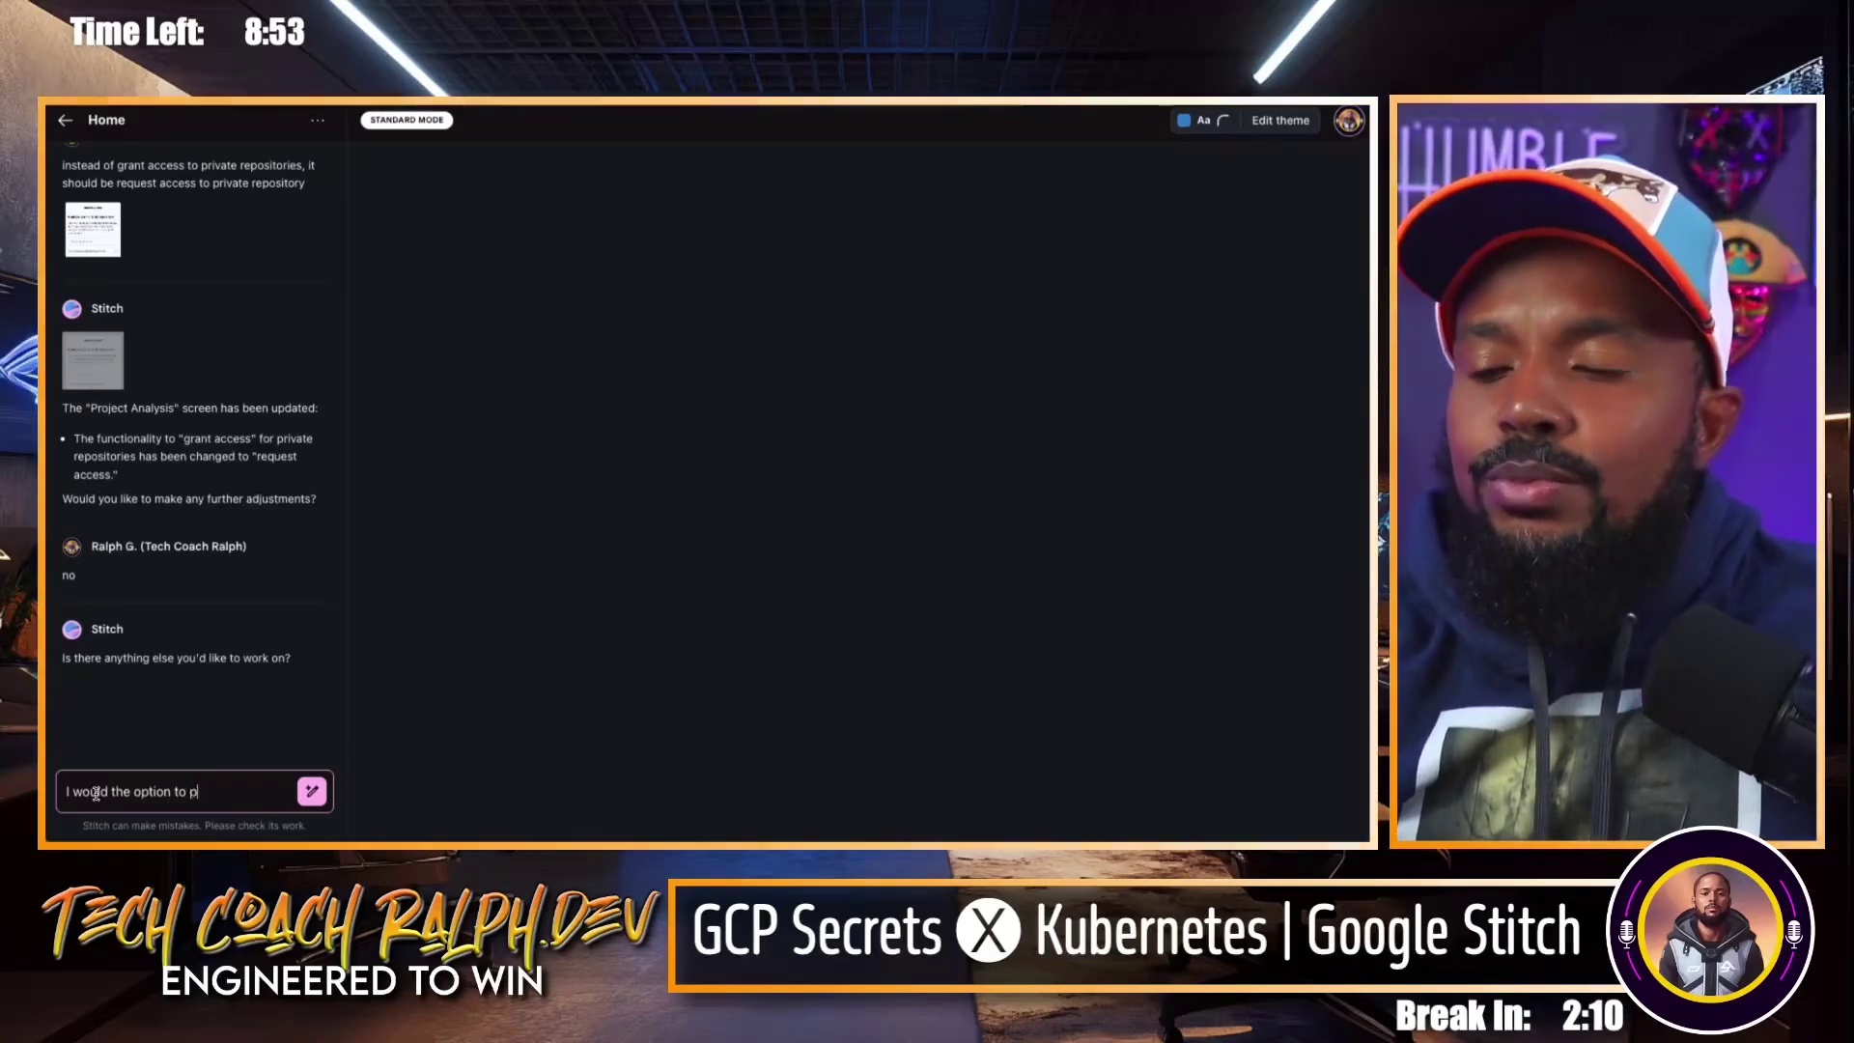
text(ur)
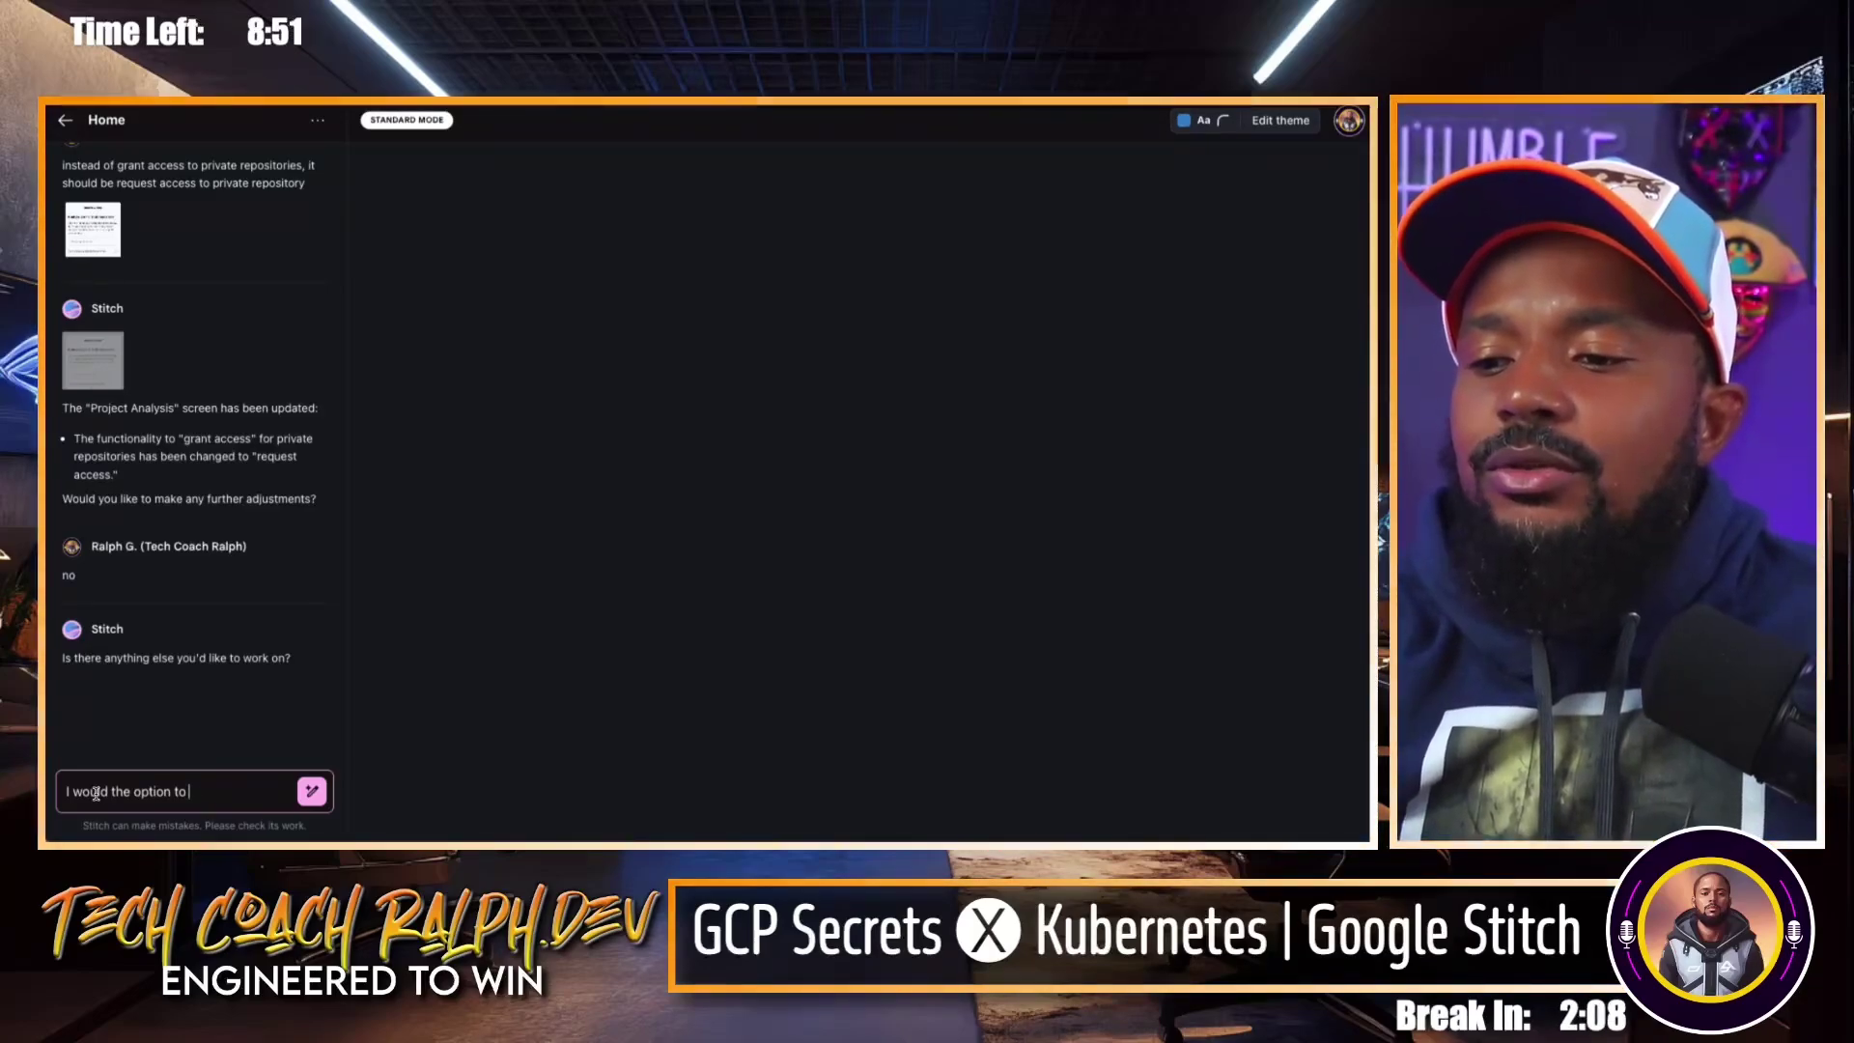
text(have a)
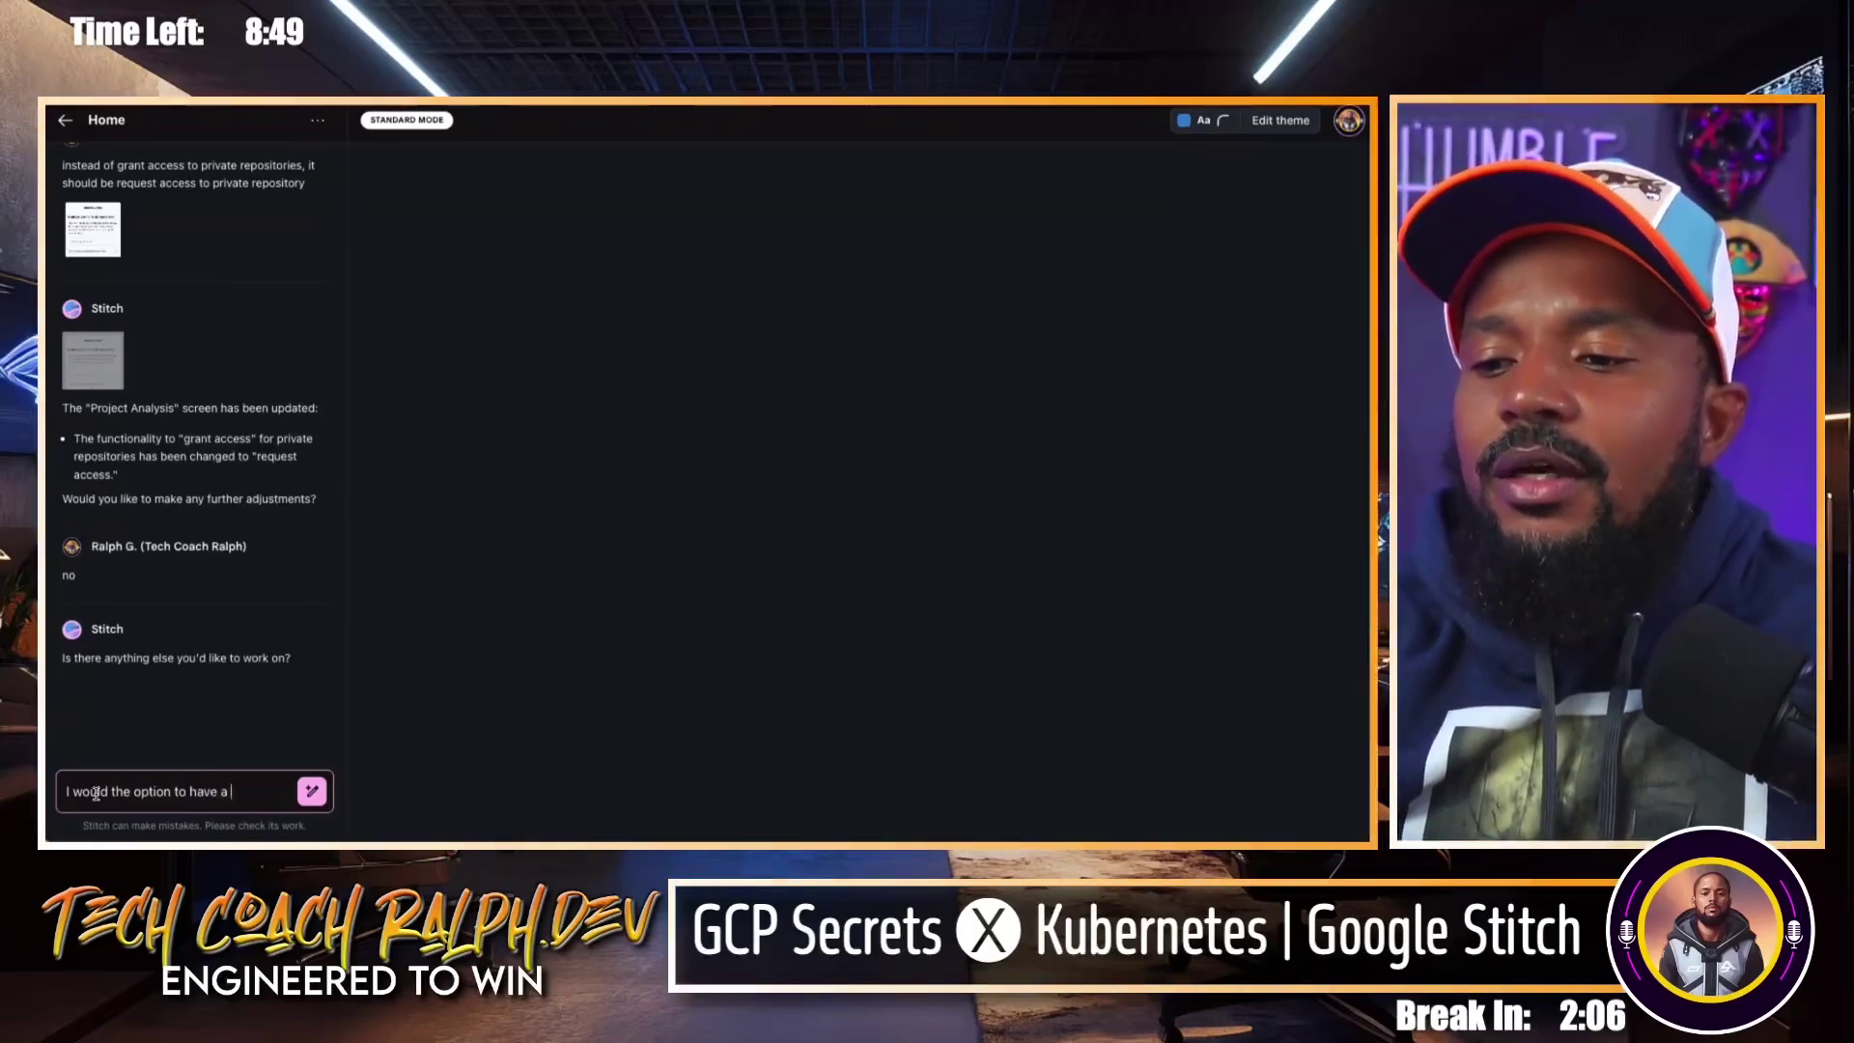
text( mock in)
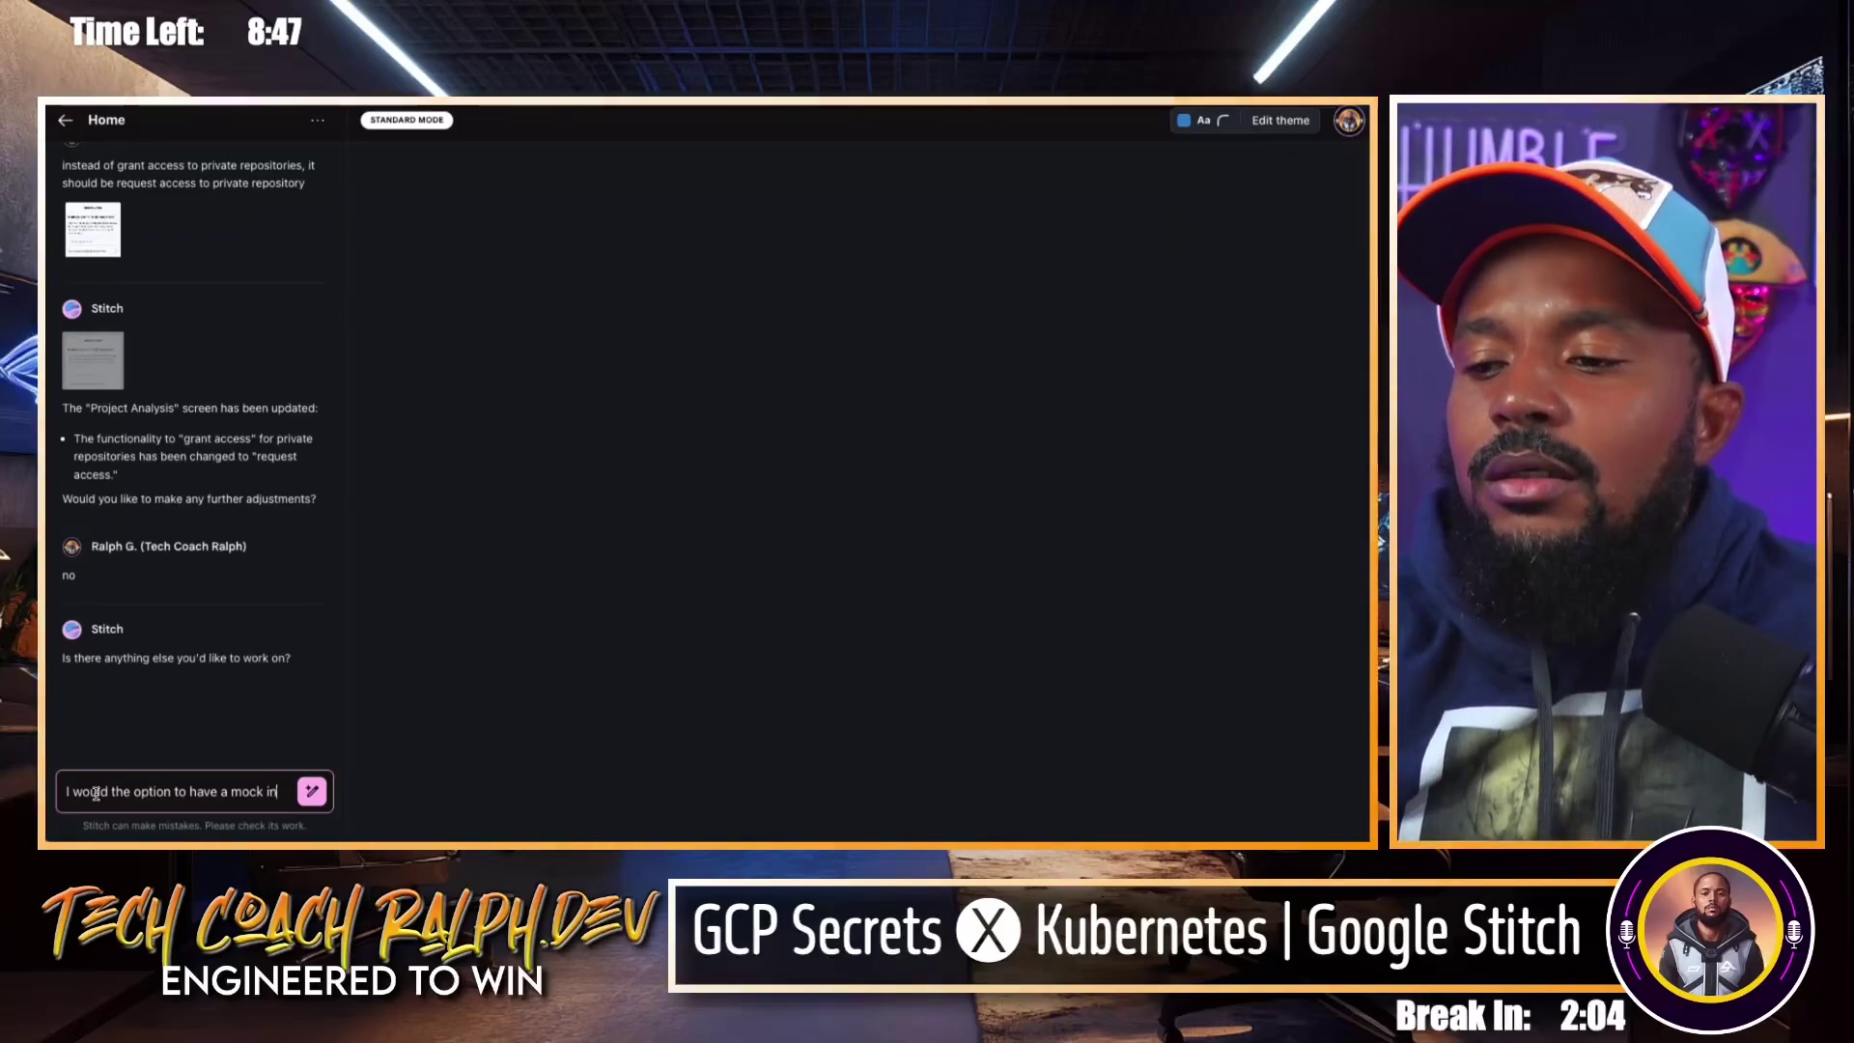
text(terview)
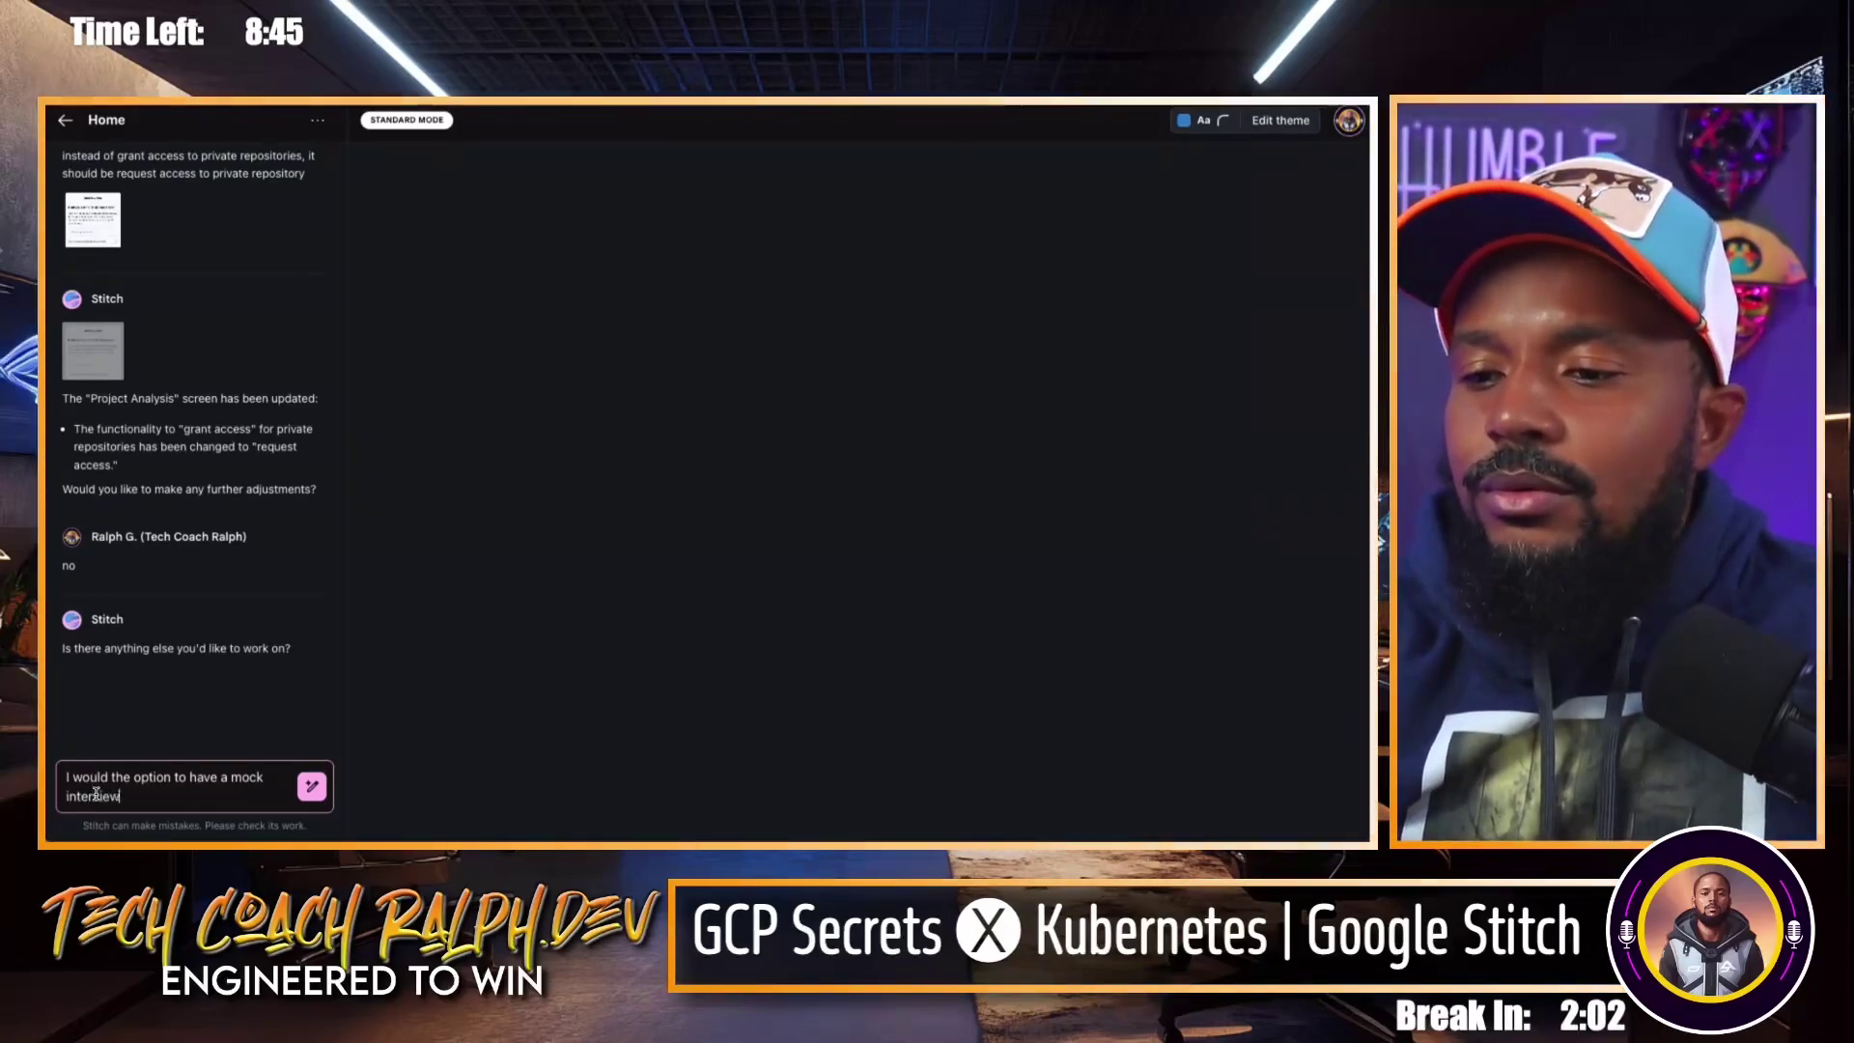
text( with a human)
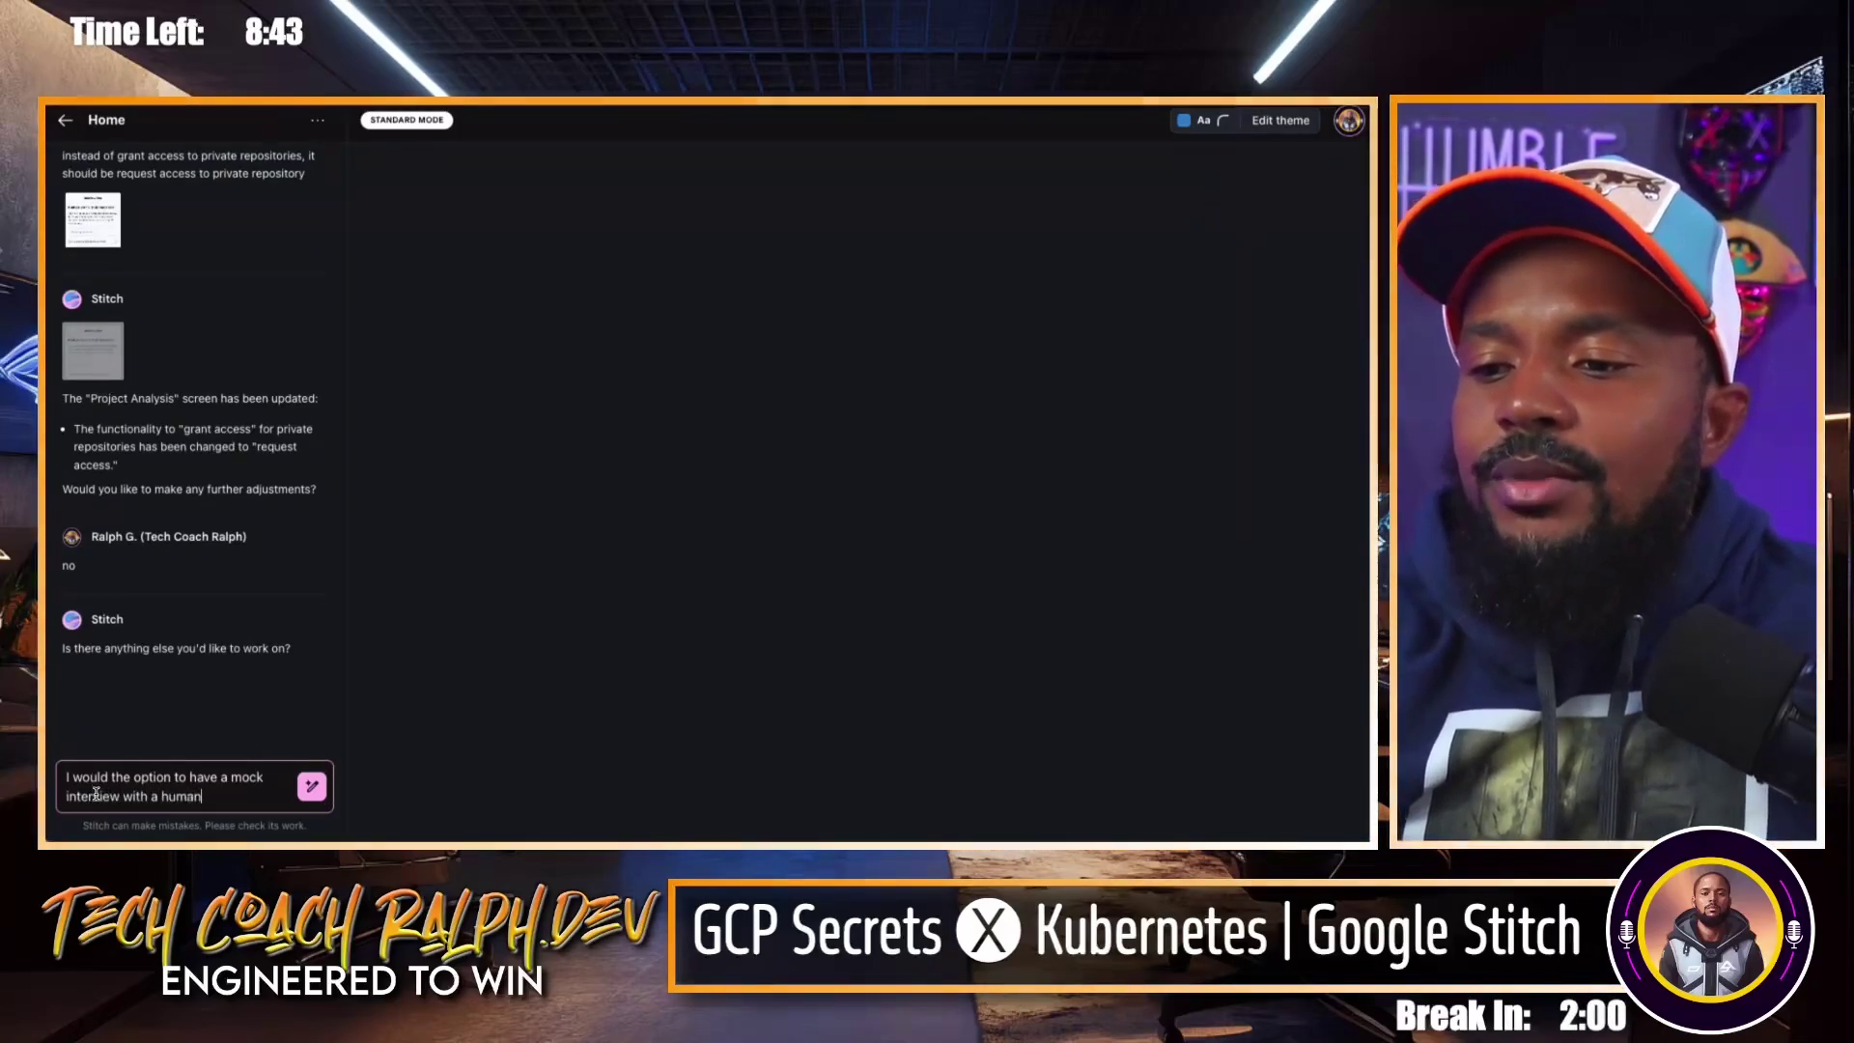
text( er)
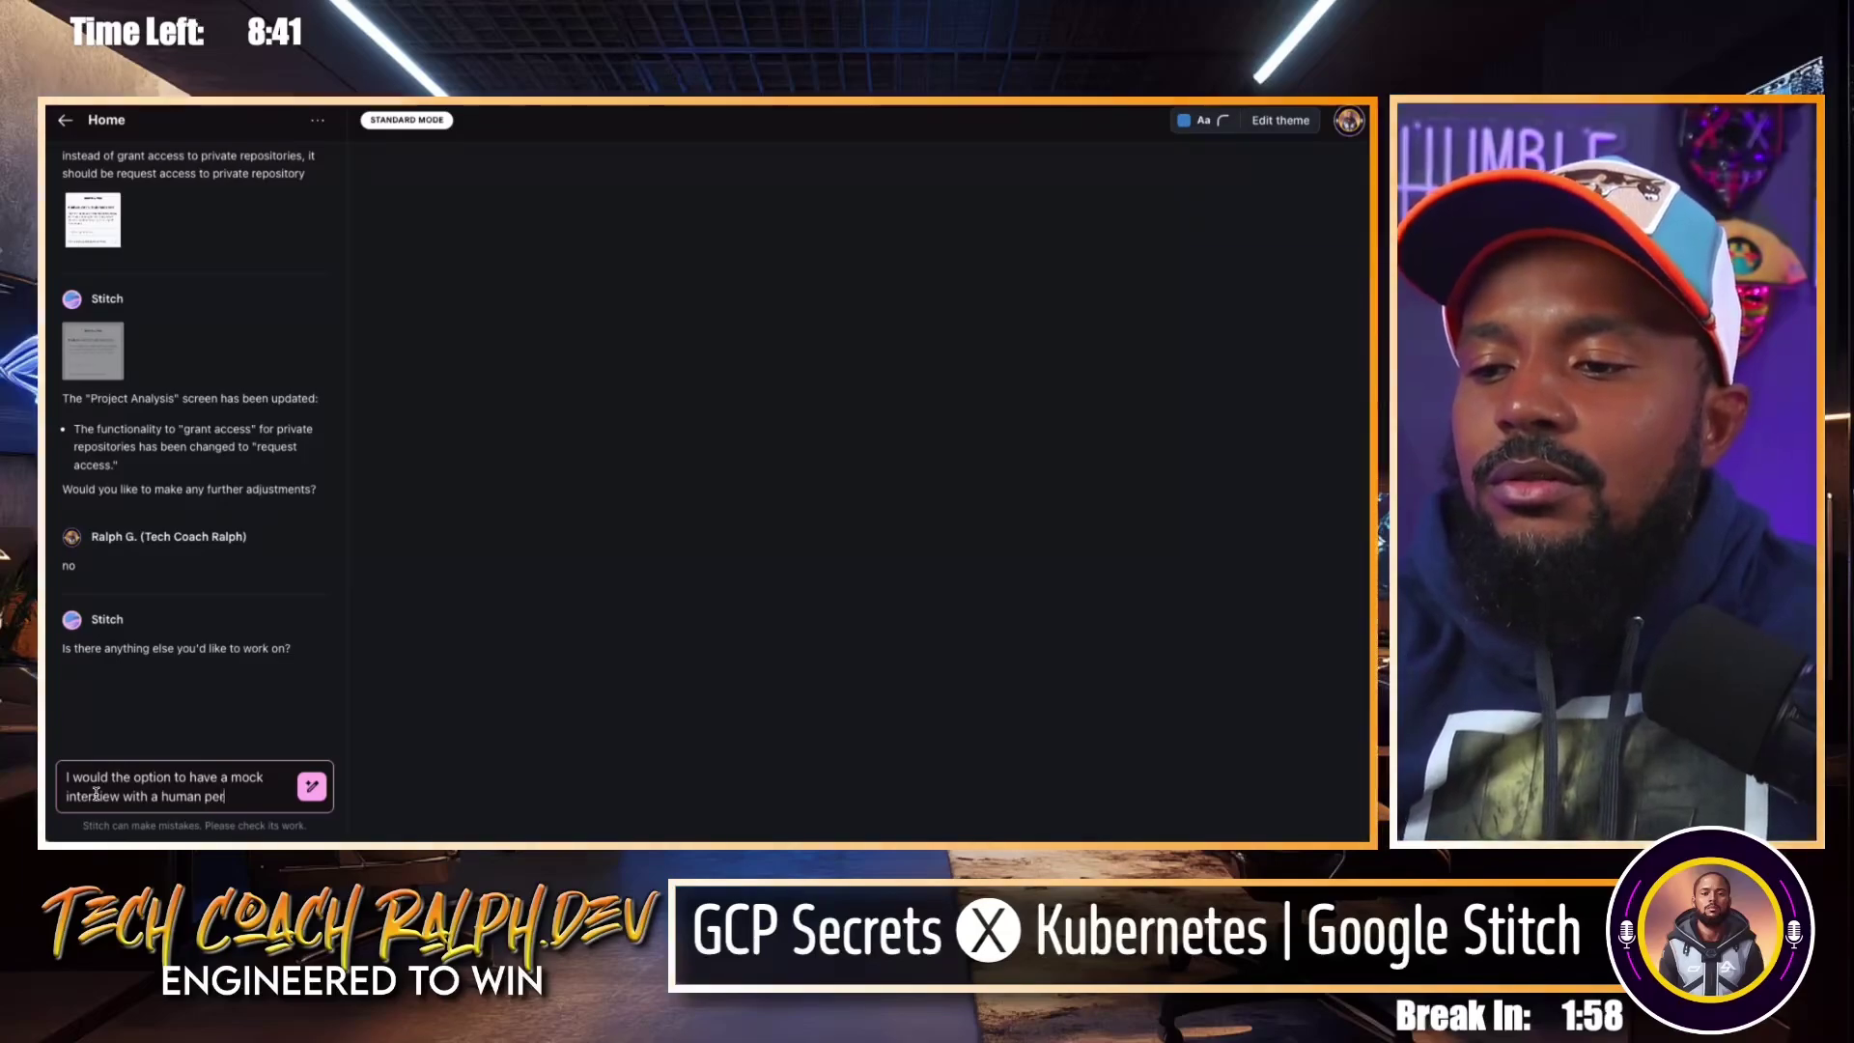
text(son with the a)
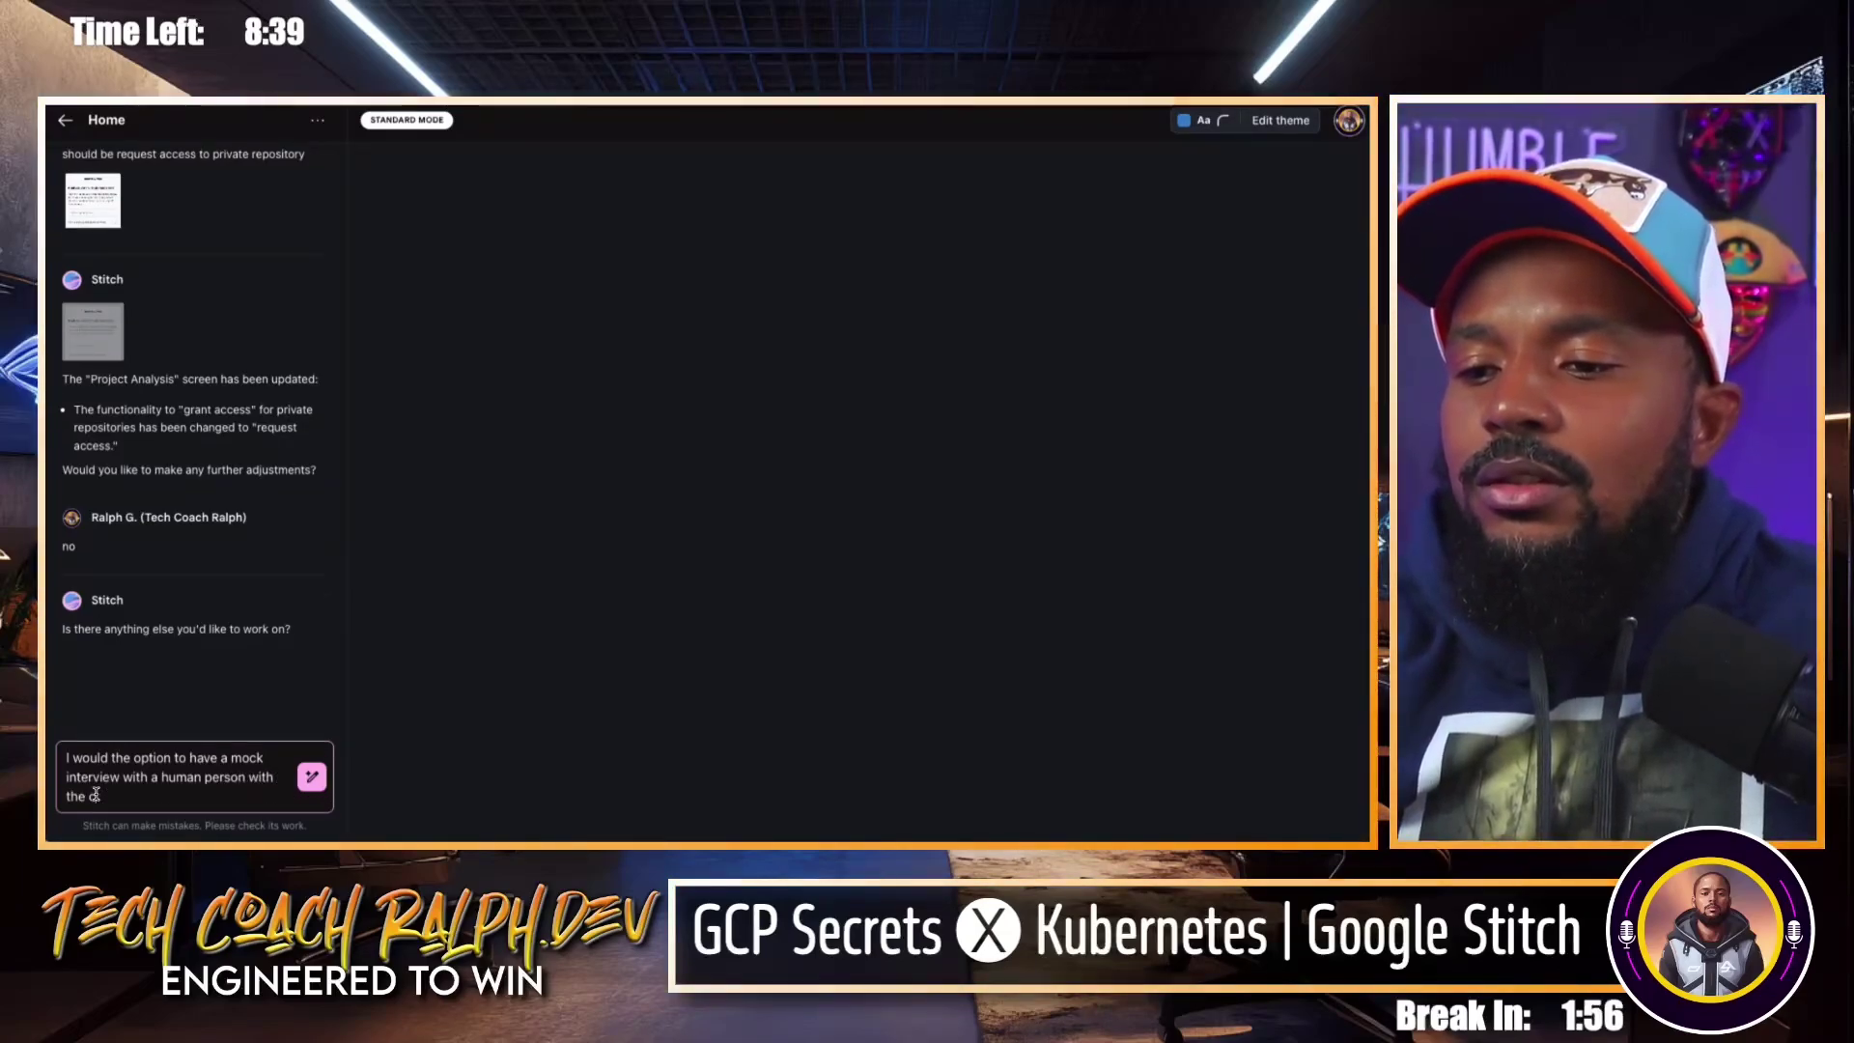
text(ssociated )
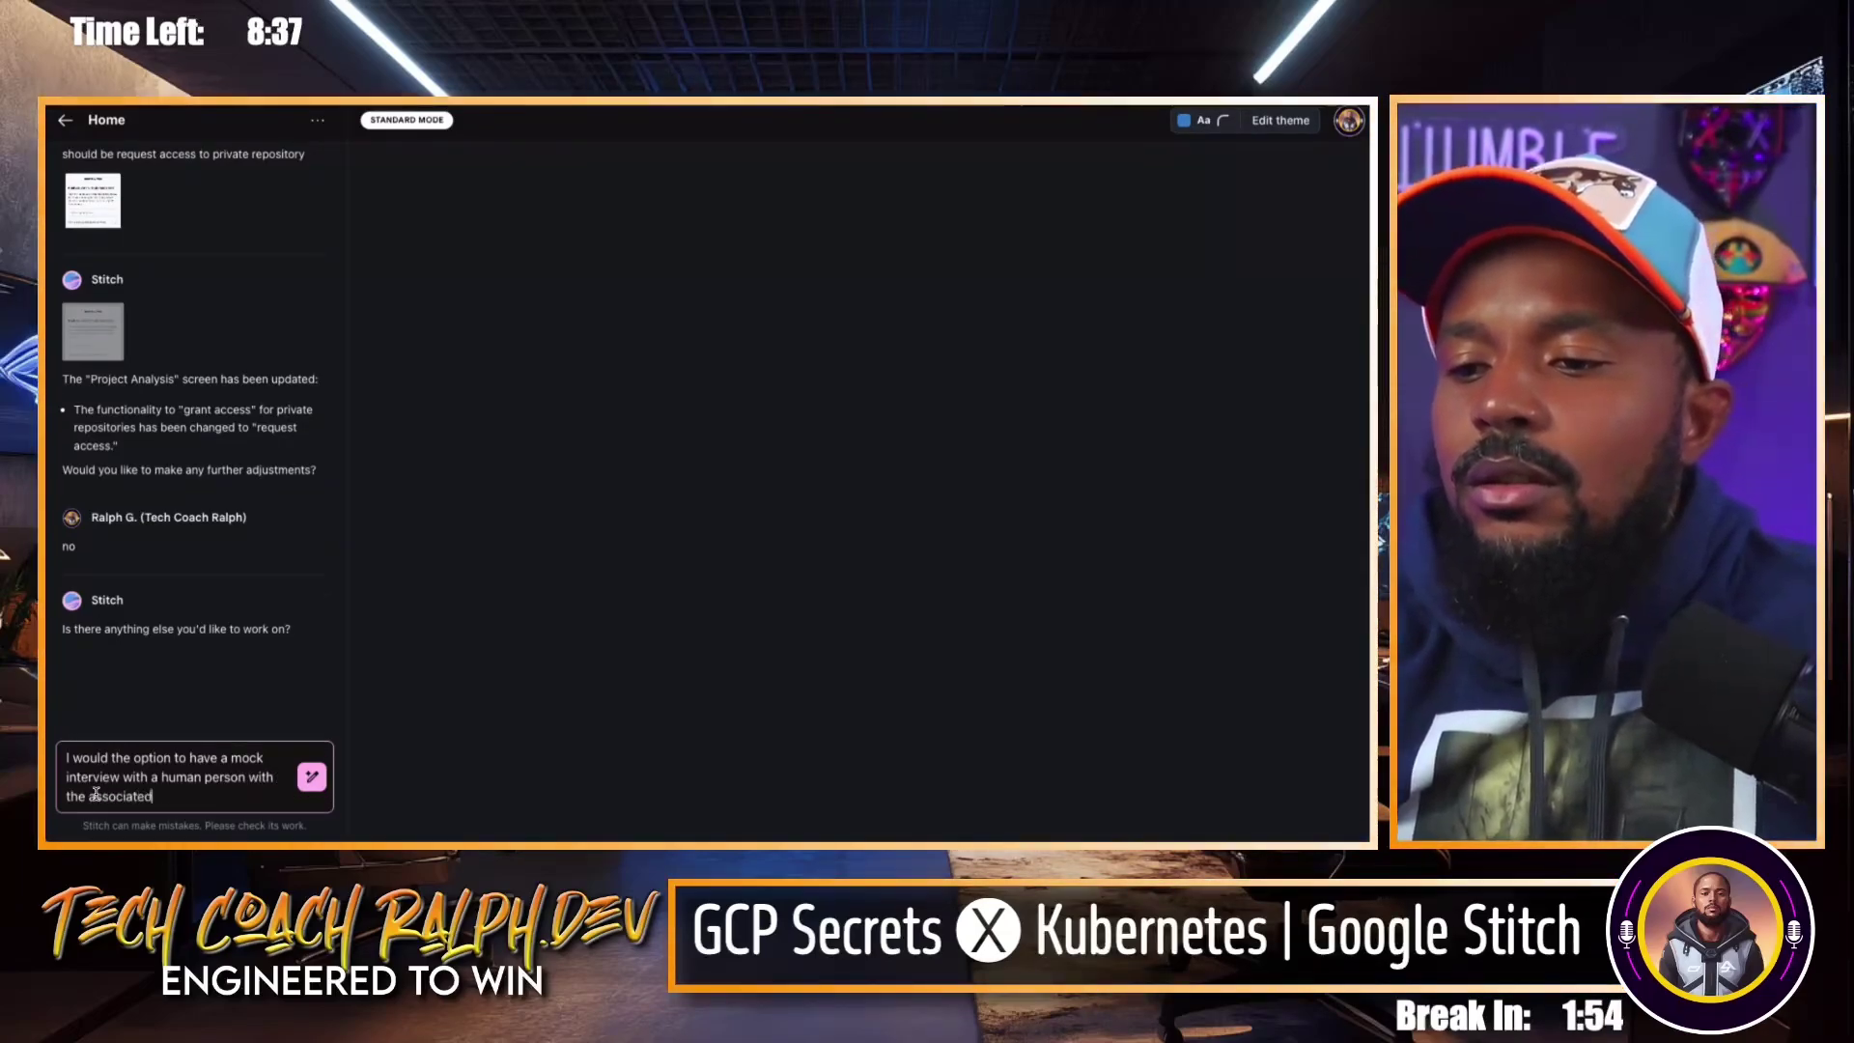
text(cost)
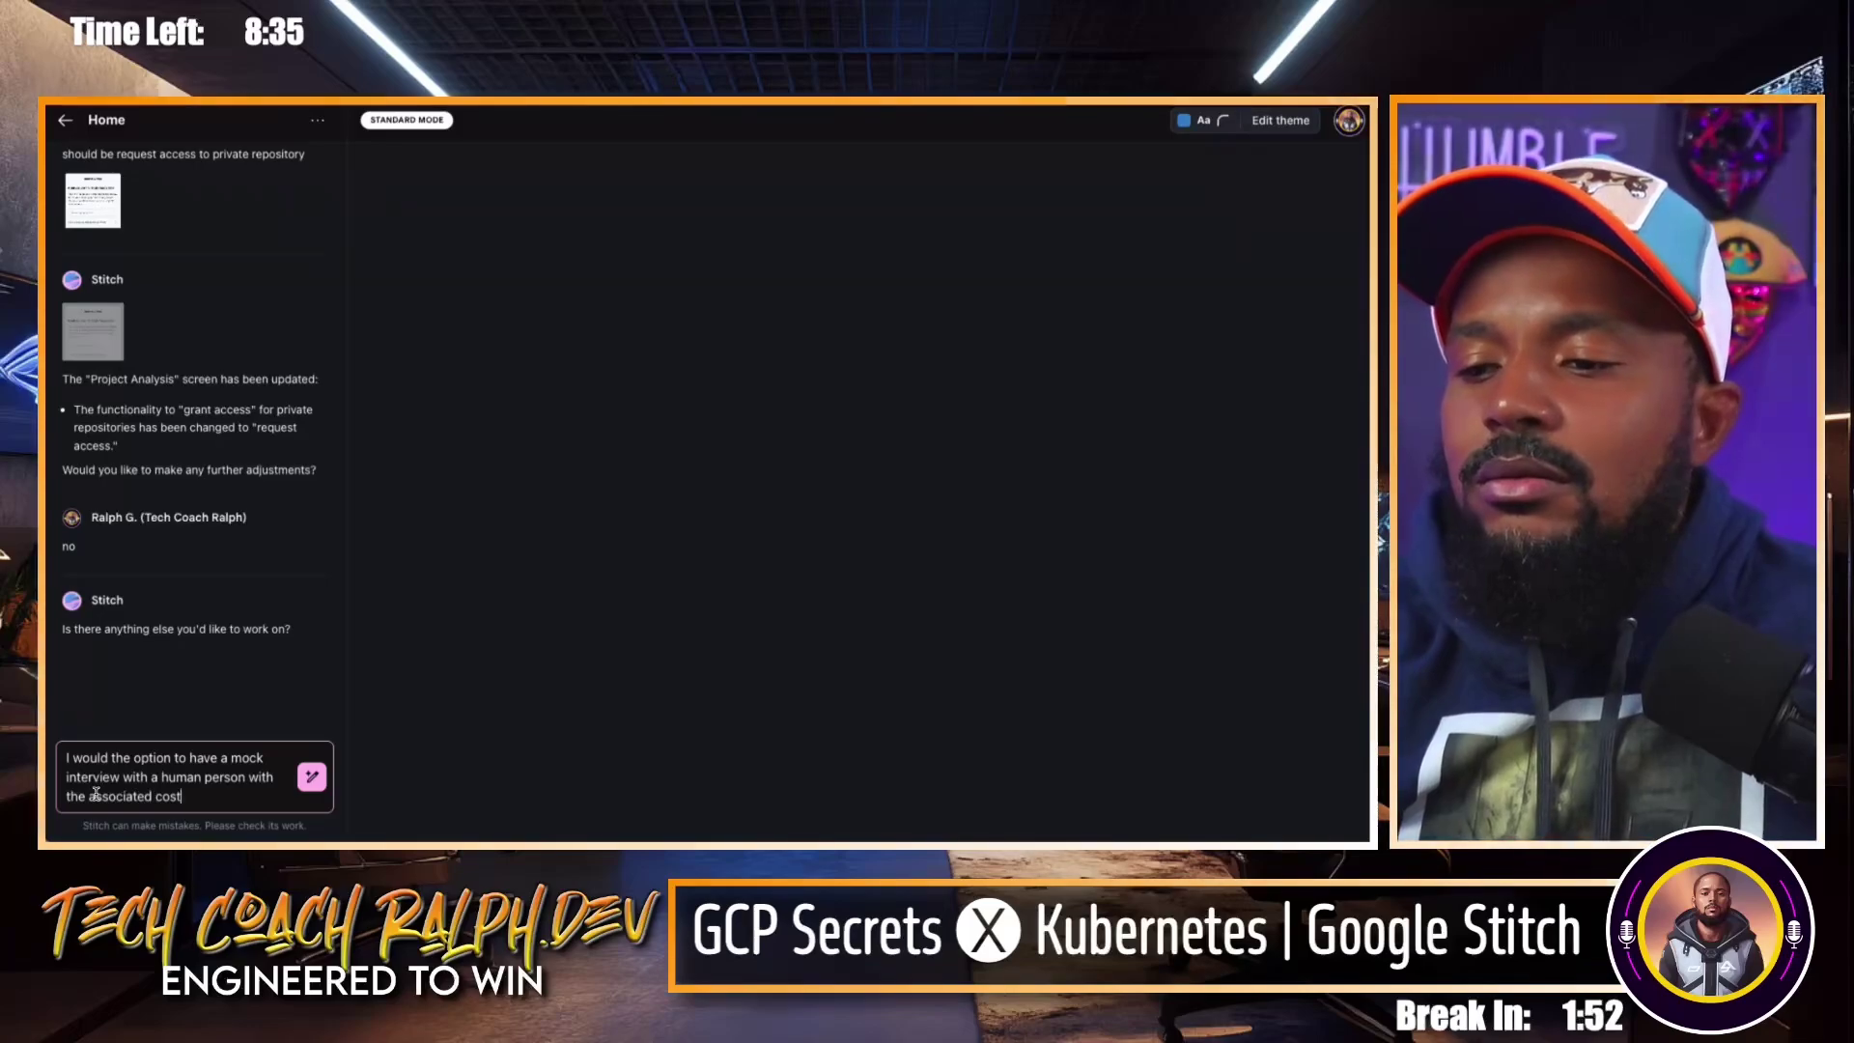
key(Return)
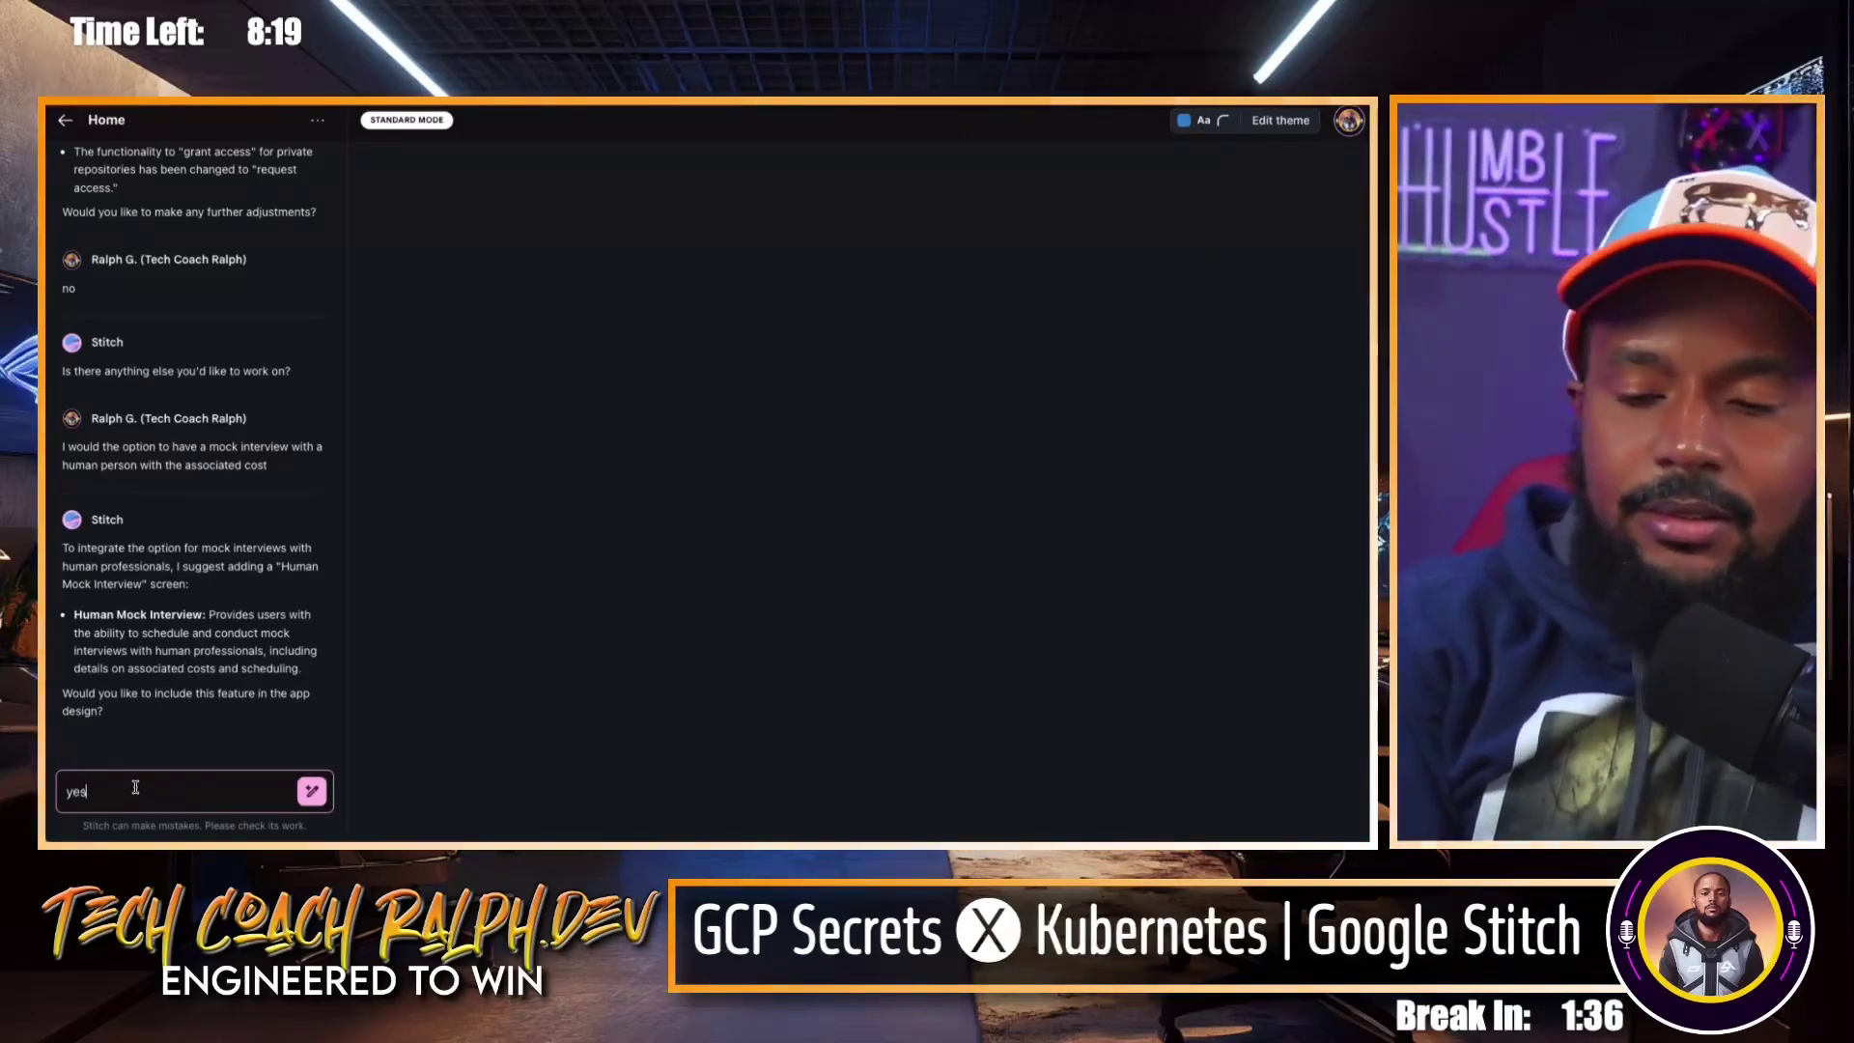
key(Return)
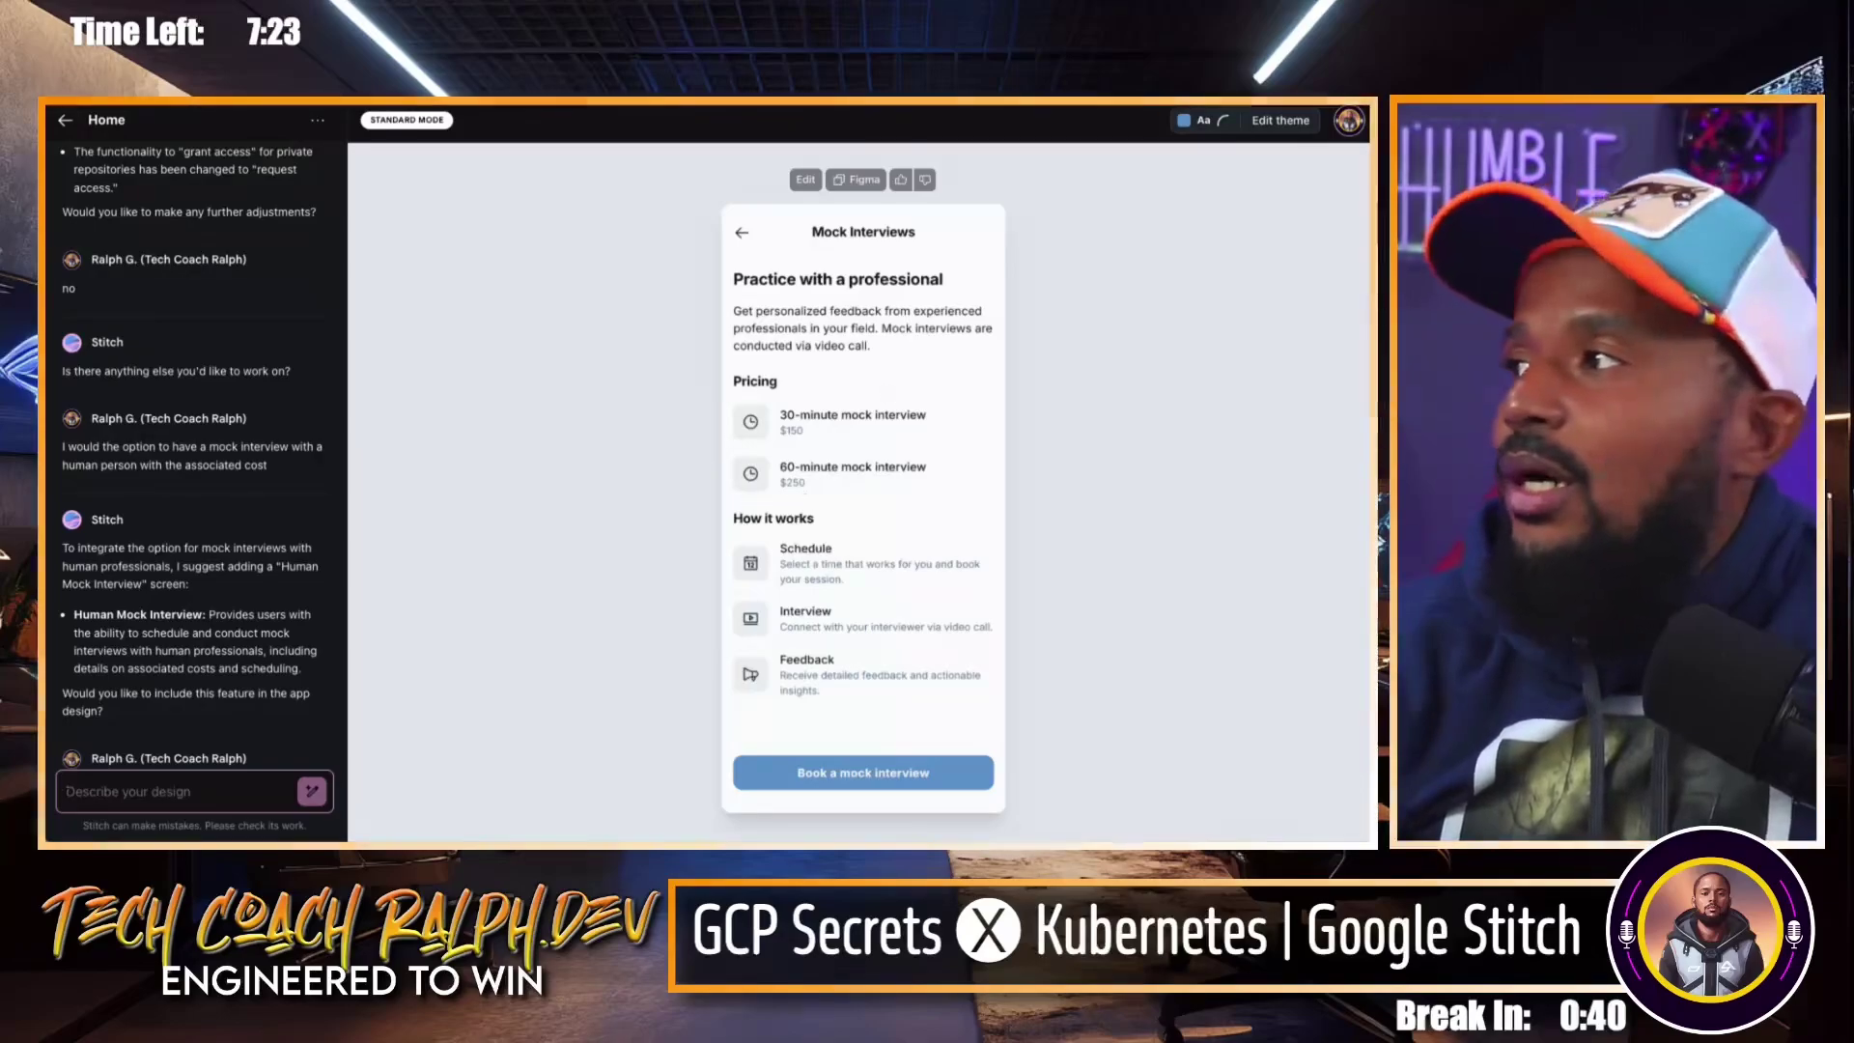
Apply the green preset theme color #019863 to the Mock Interviews screen and close the theme settings.
click(1207, 121)
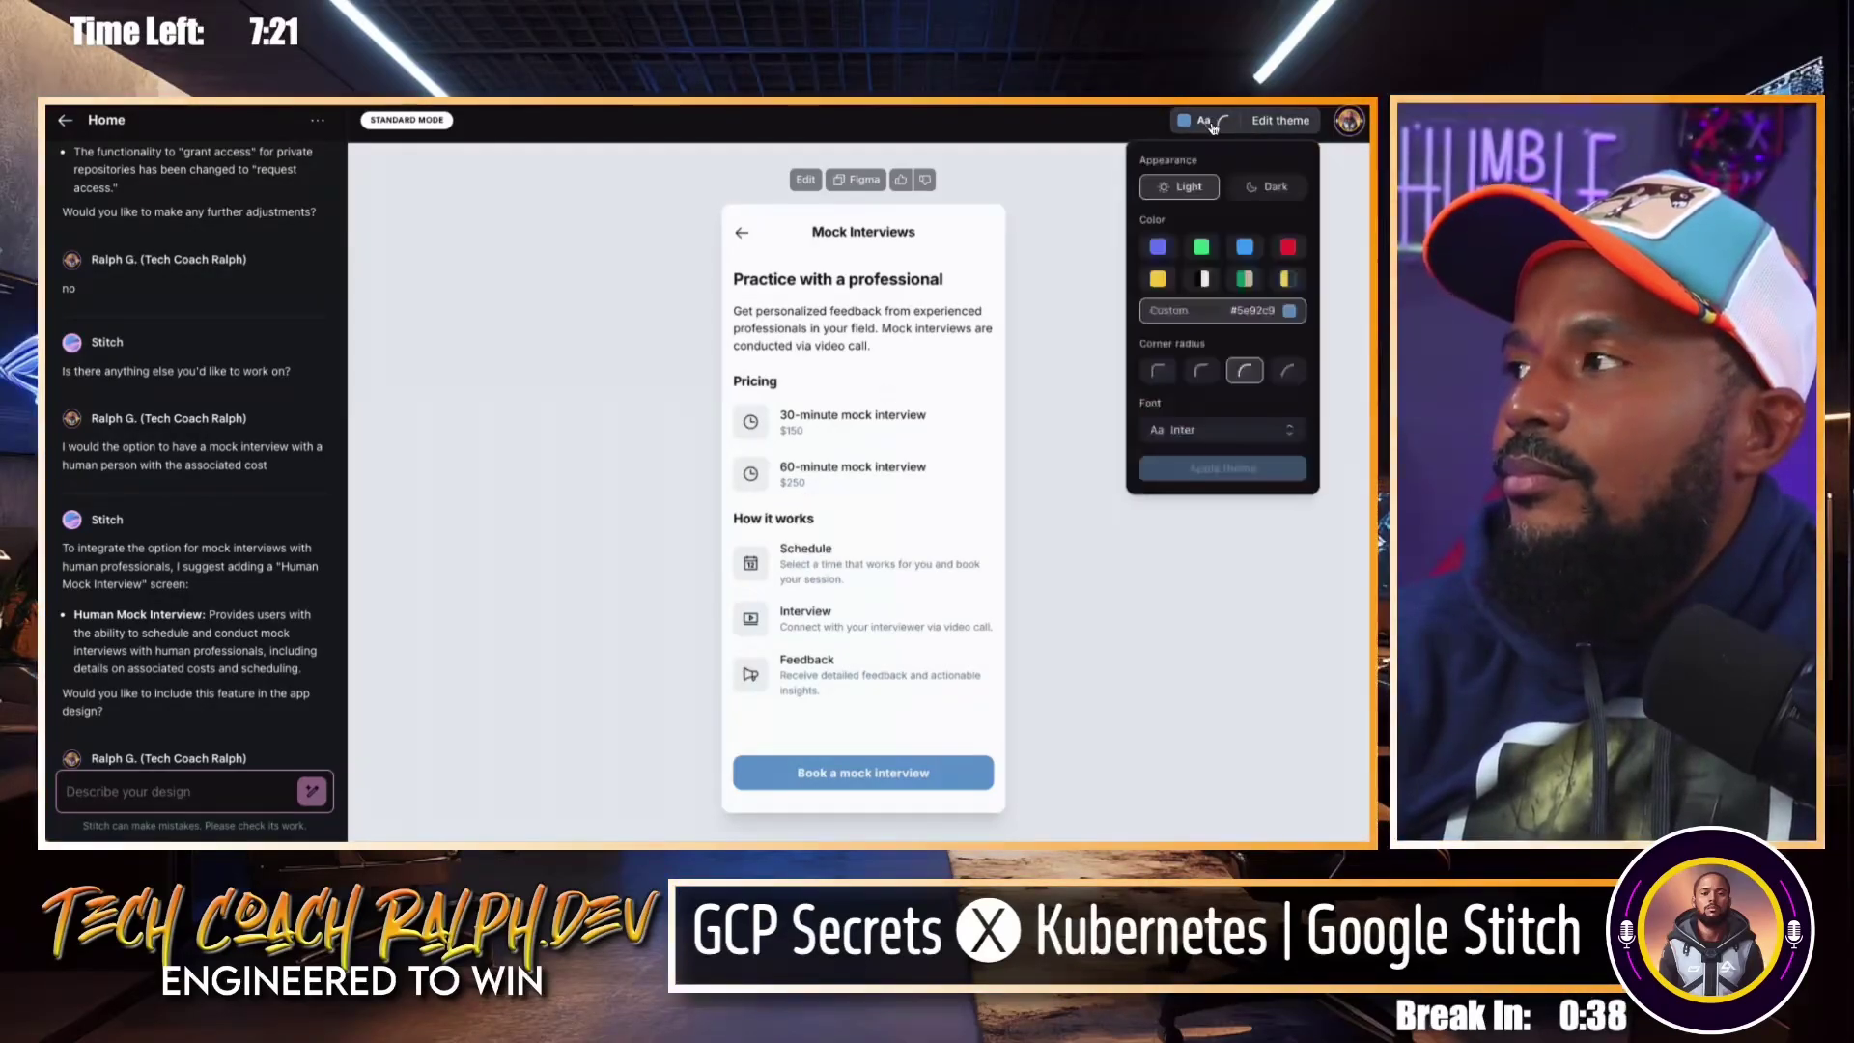
click(1244, 280)
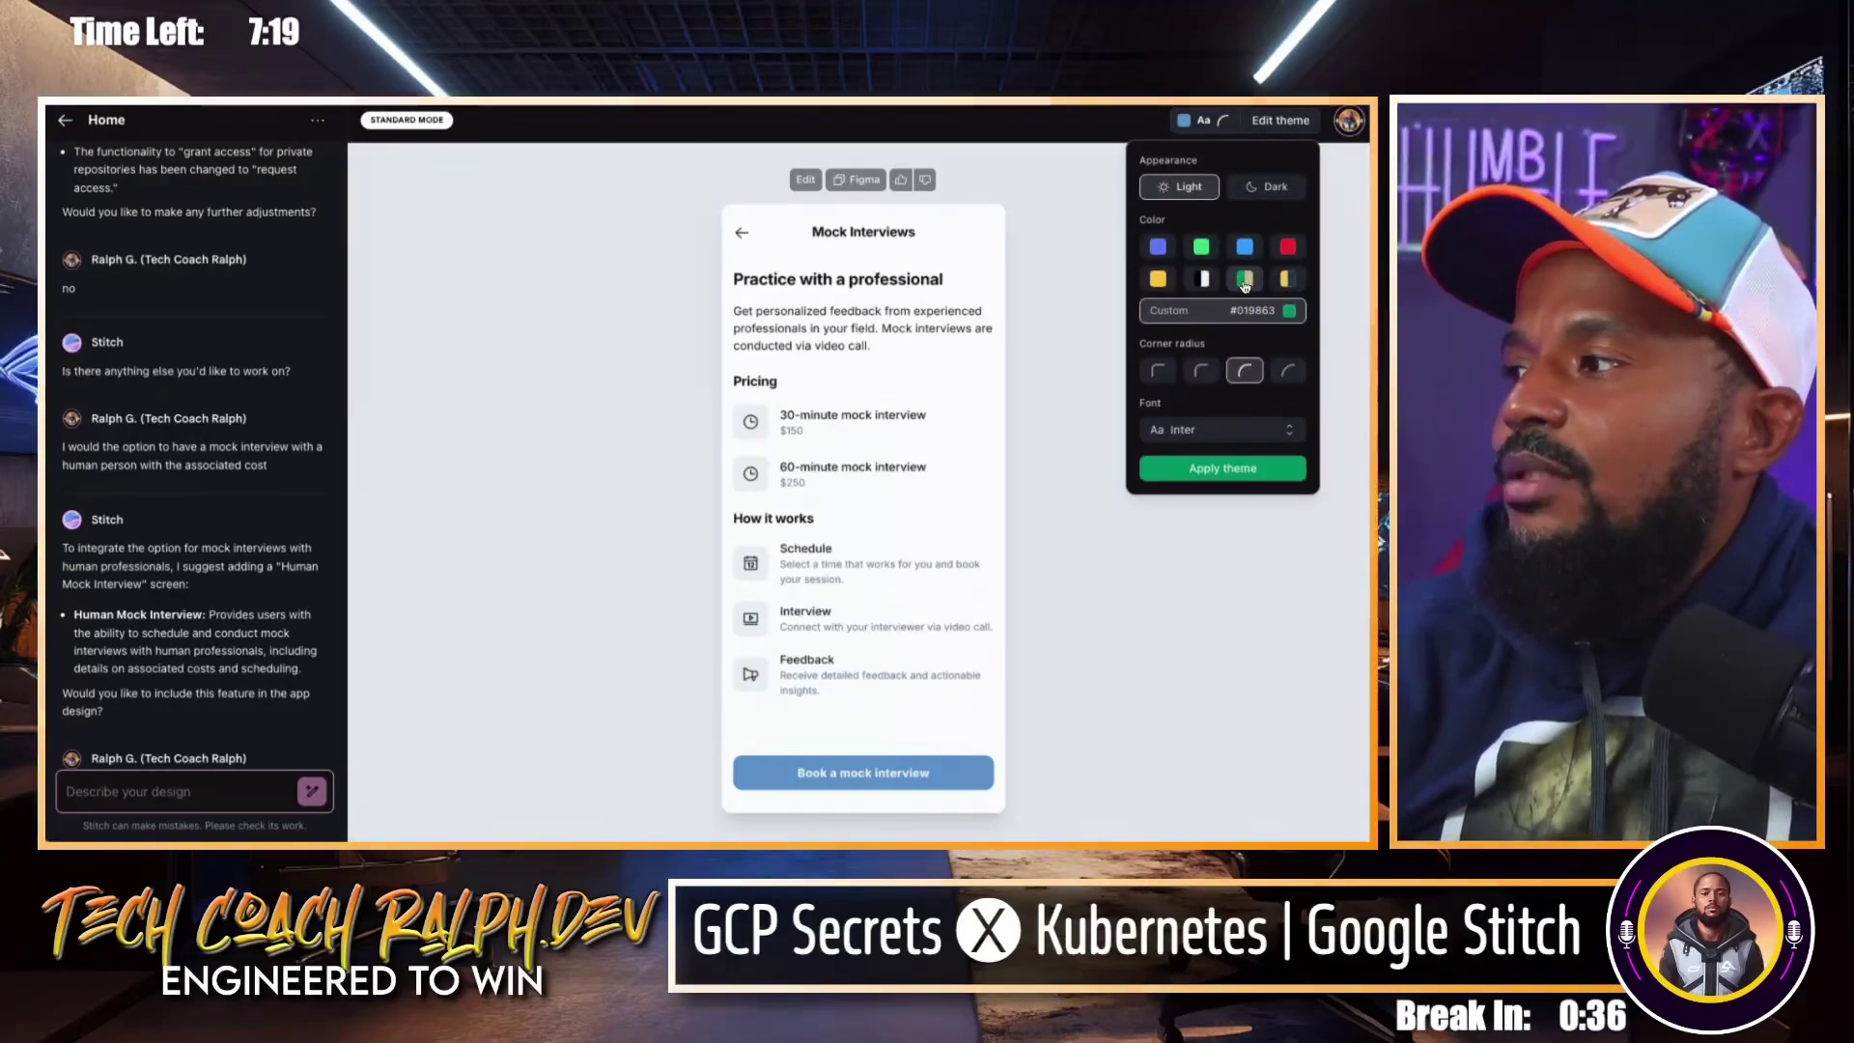
click(1223, 467)
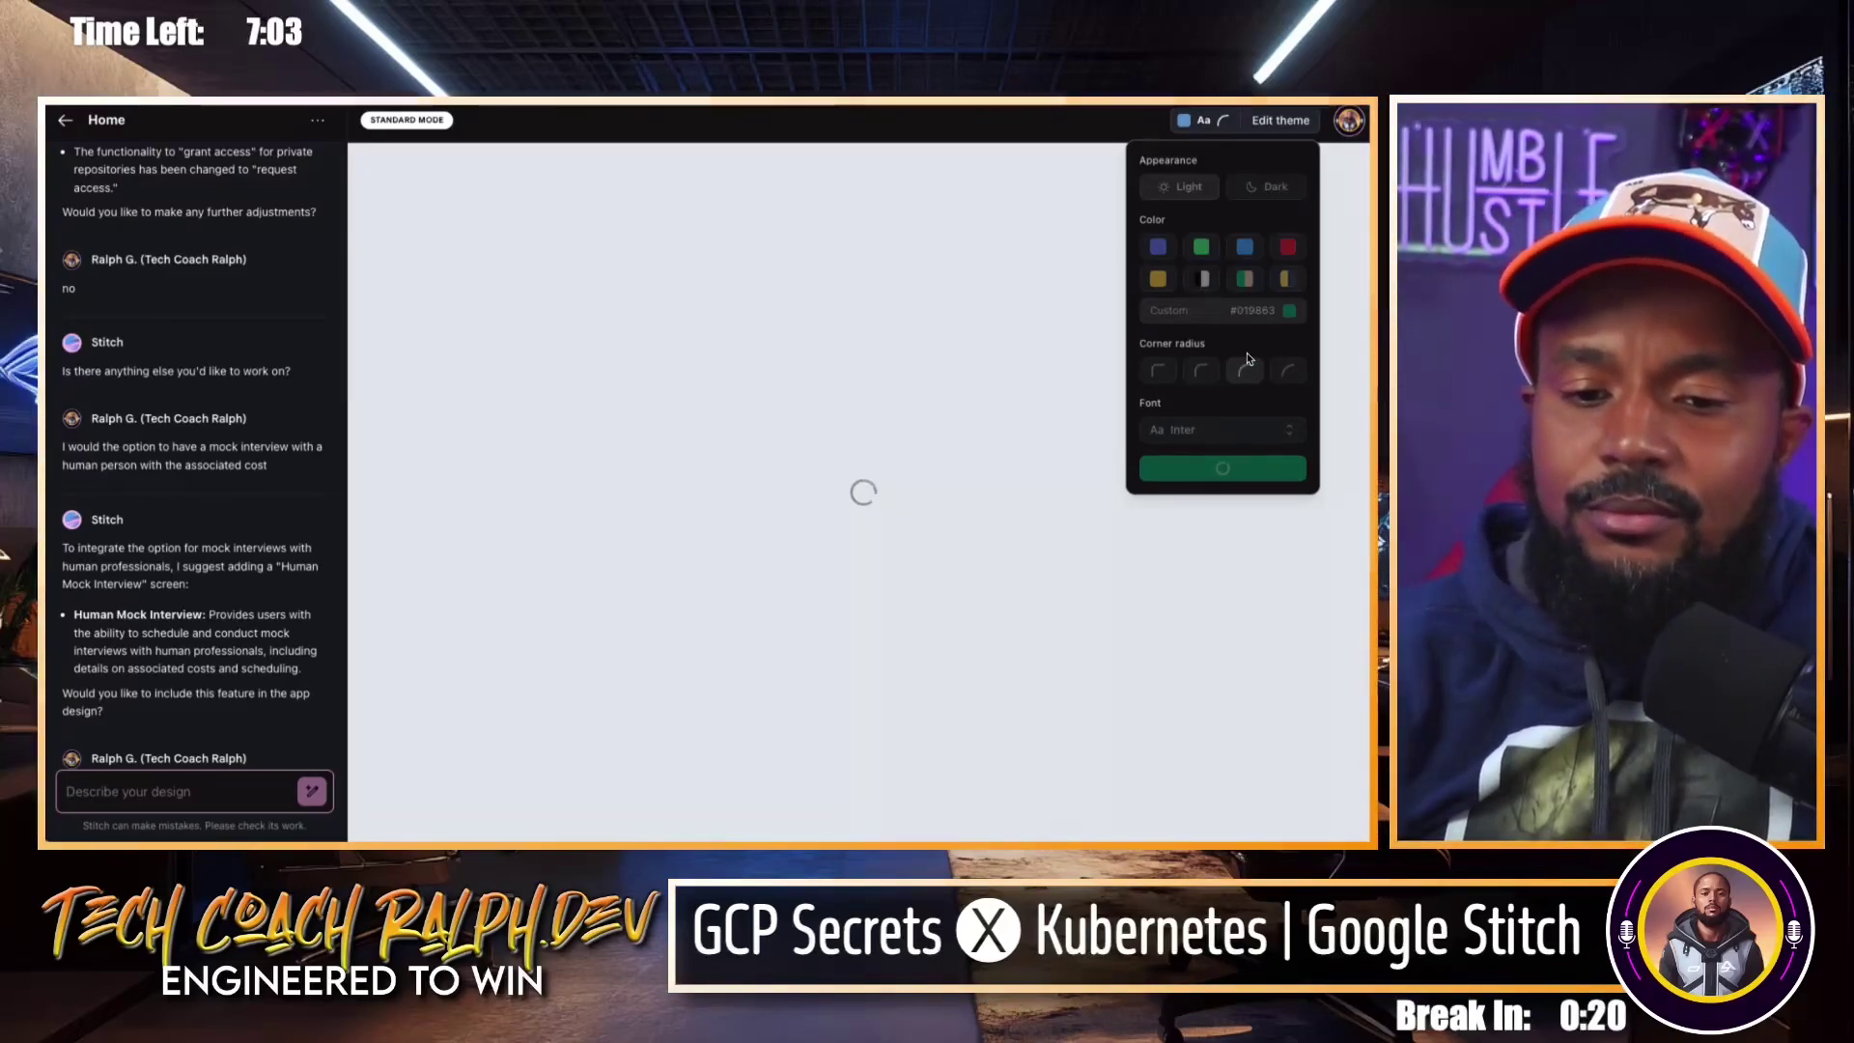
click(1290, 129)
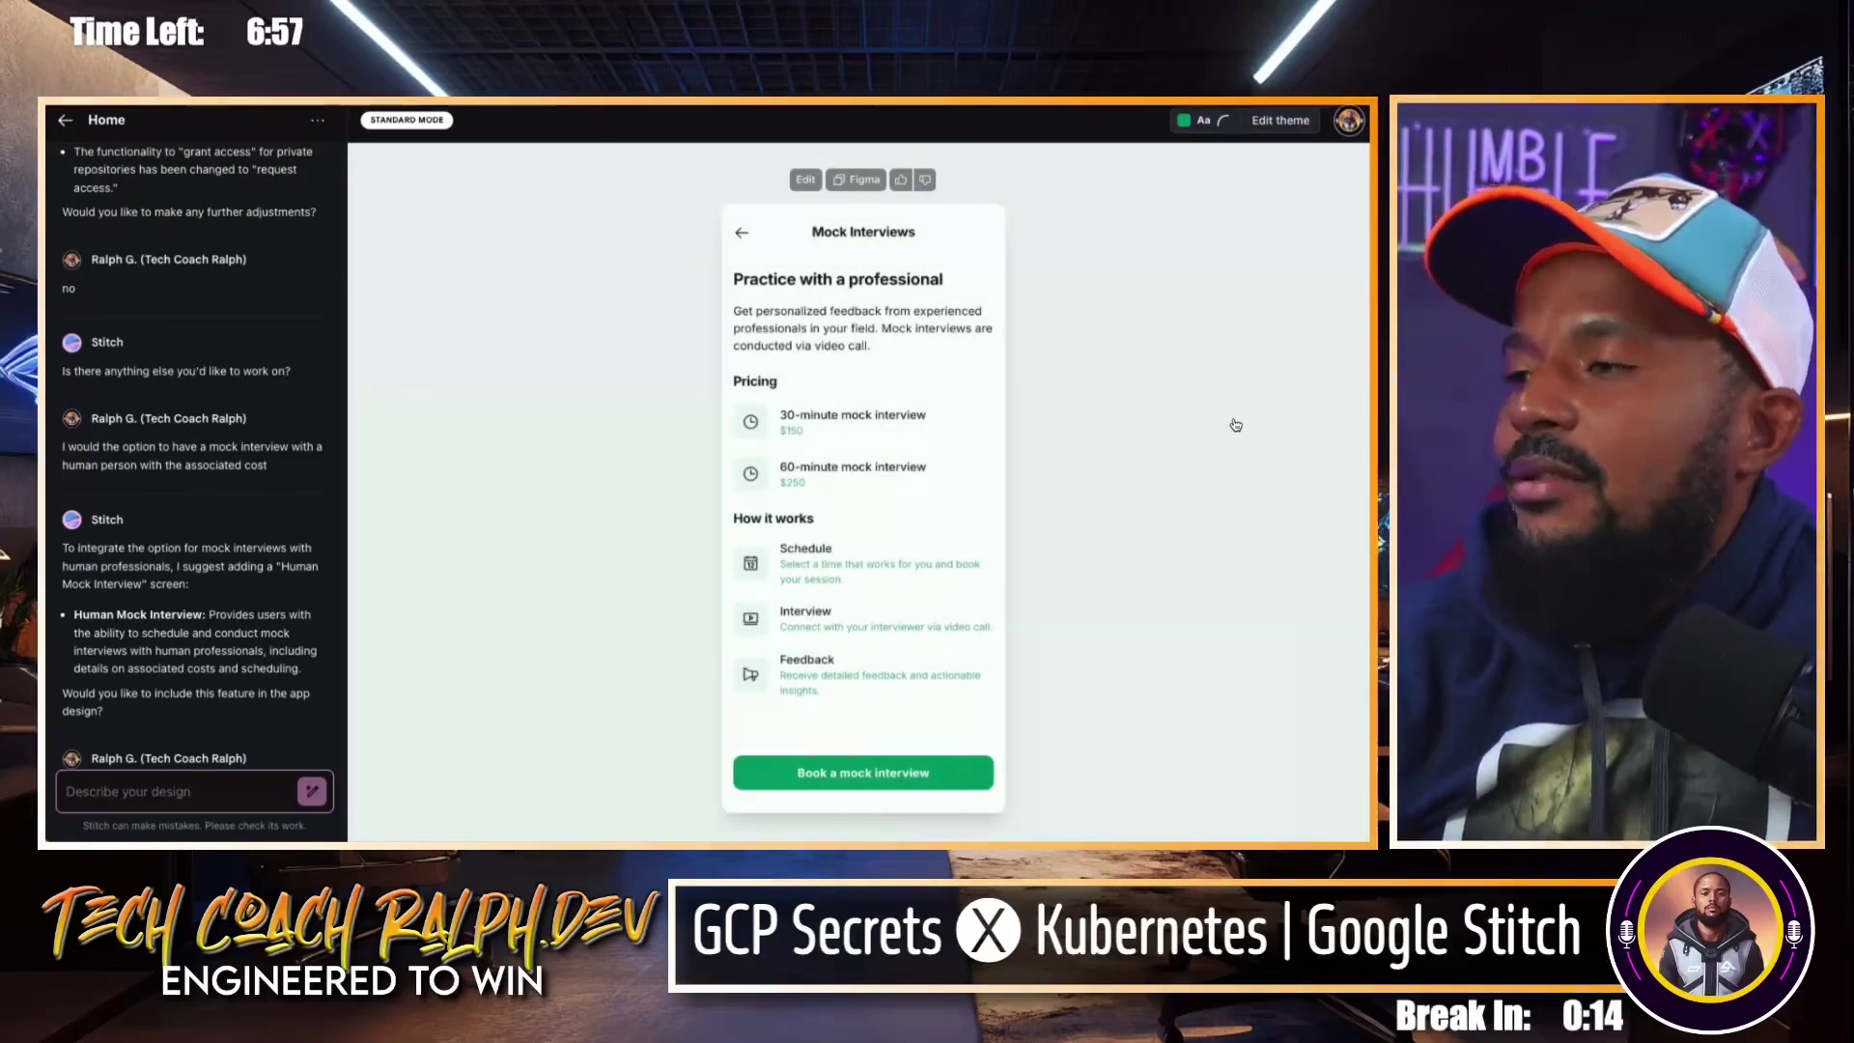
Open the theme settings for the Mock Interviews screen again.
click(1275, 120)
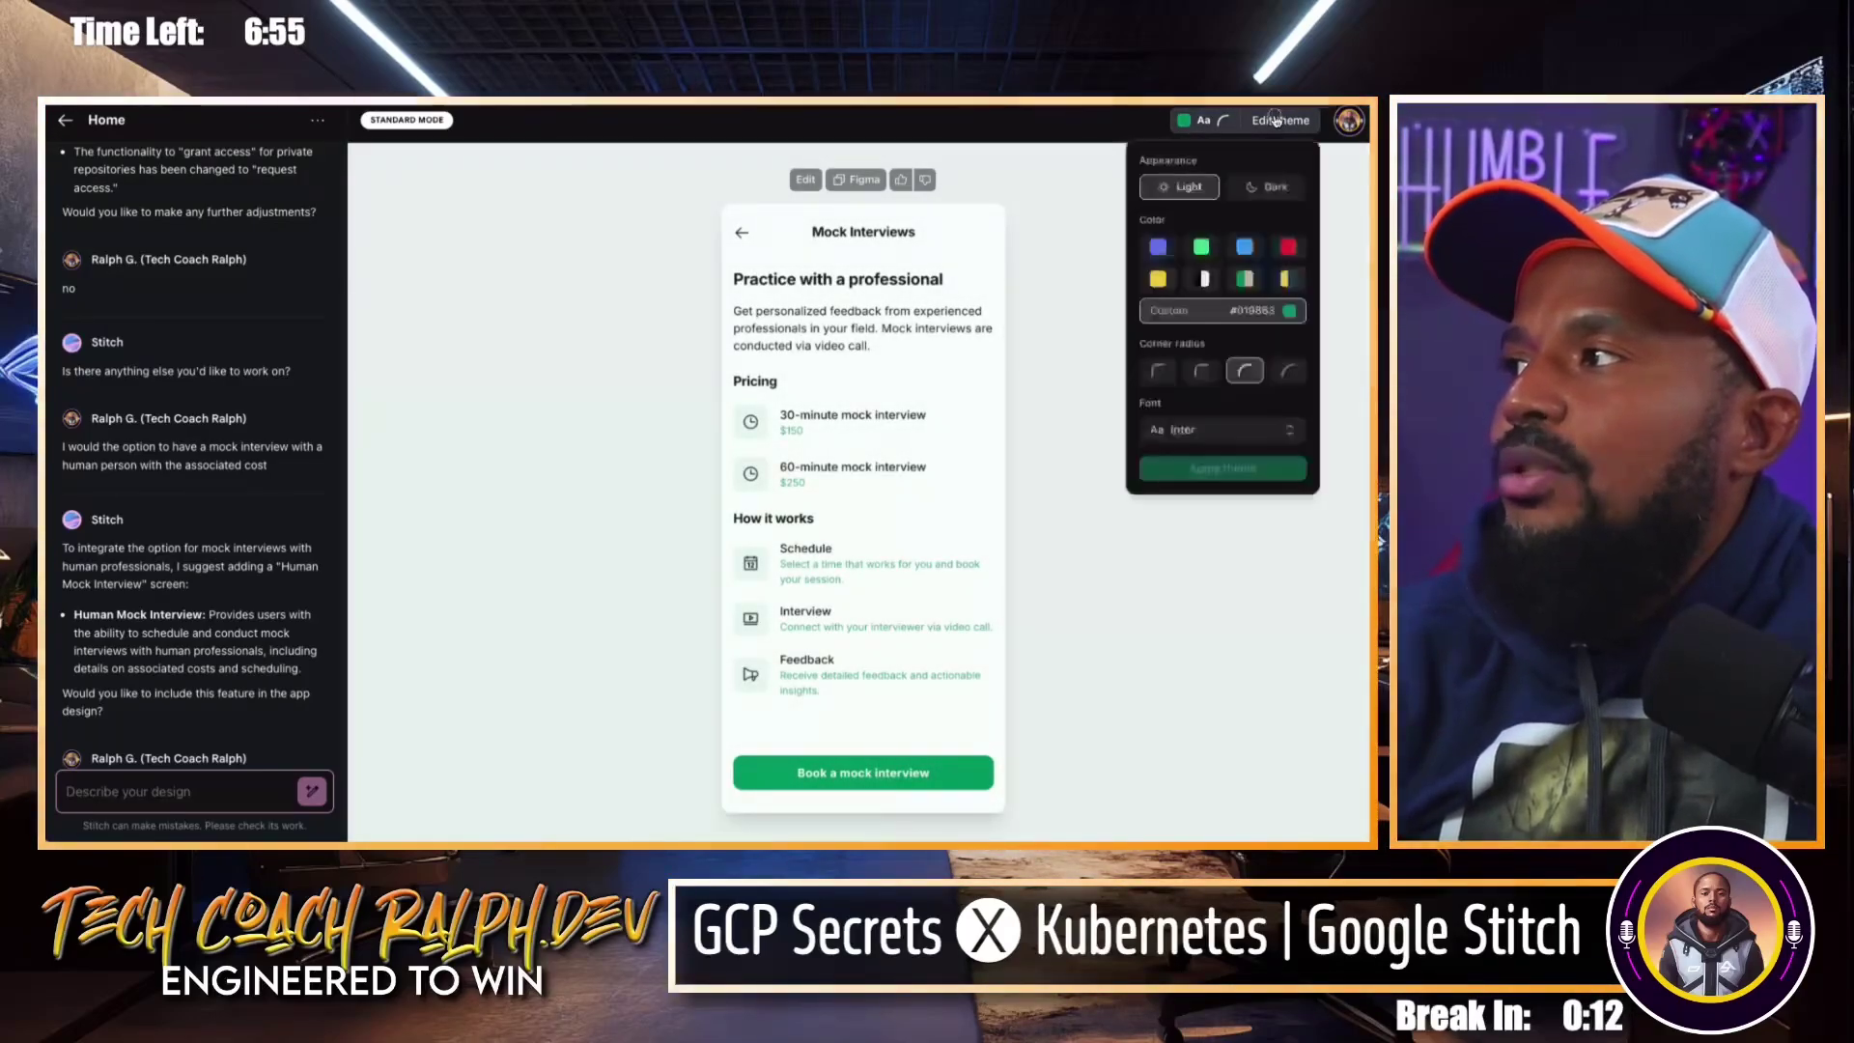